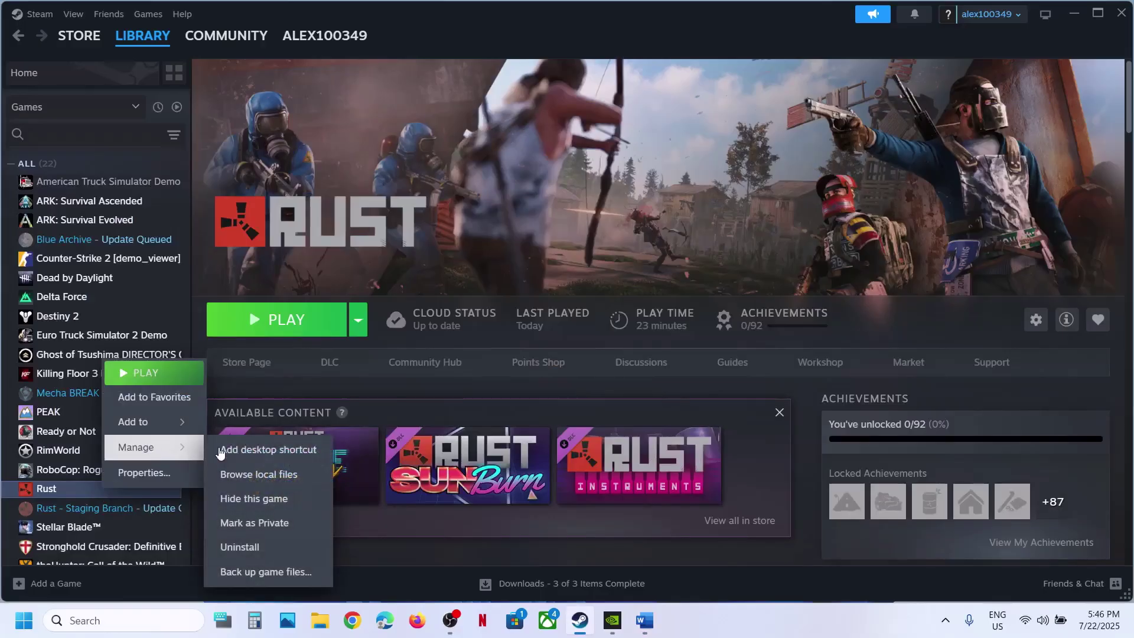
Browse Rust's local files from Steam and copy the cfg folder to the desktop as a backup
left_click(274, 470)
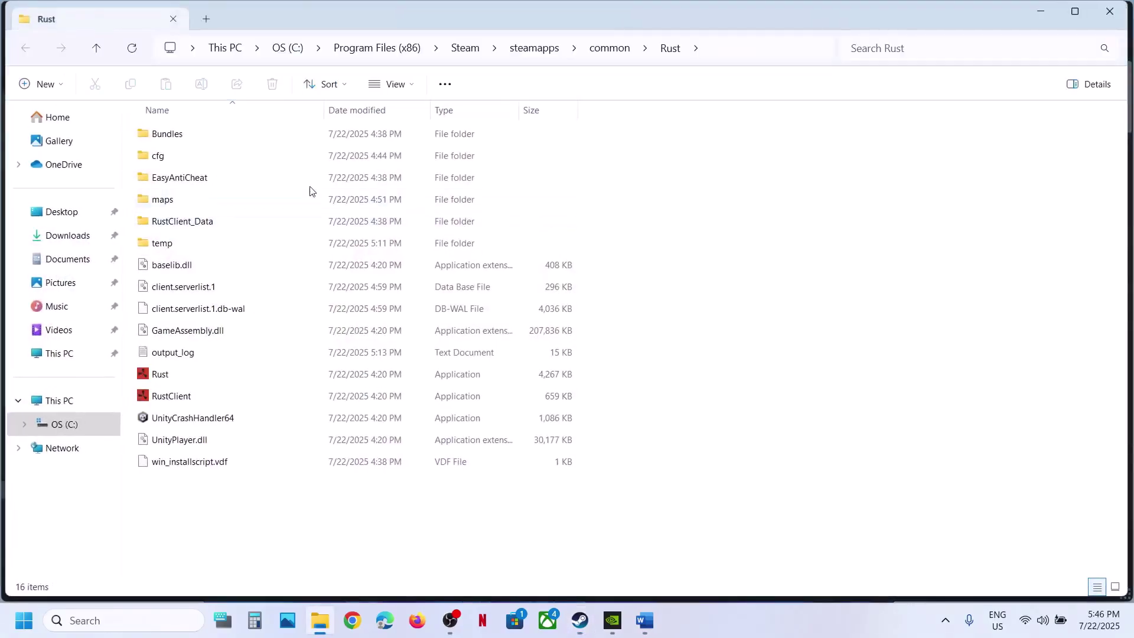
left_click(177, 159)
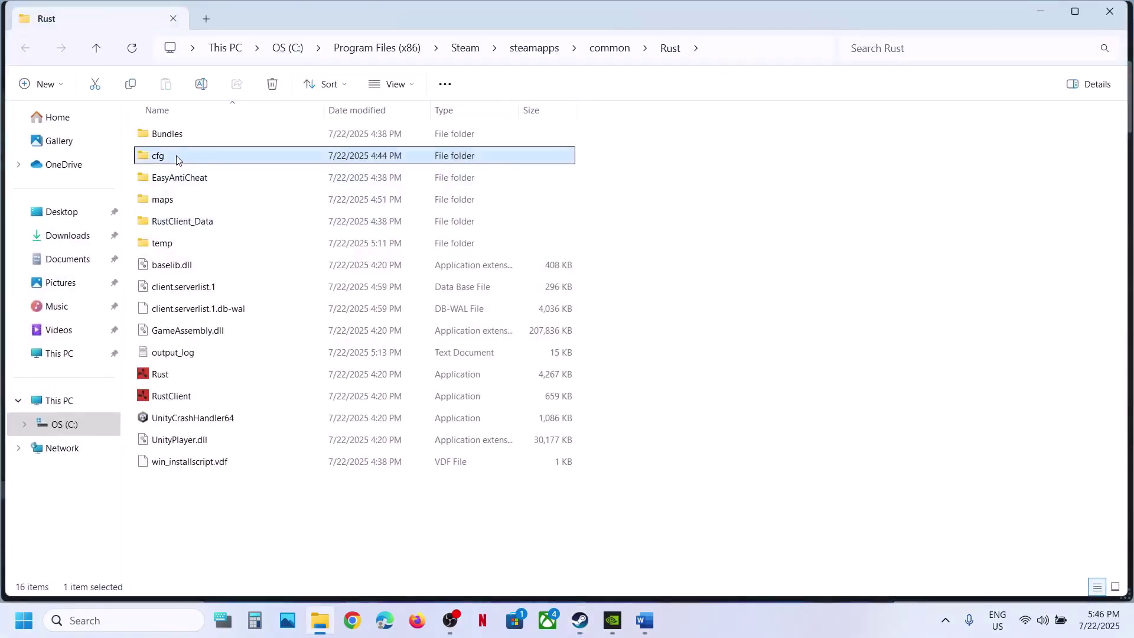
right_click(177, 158)
left_click(246, 177)
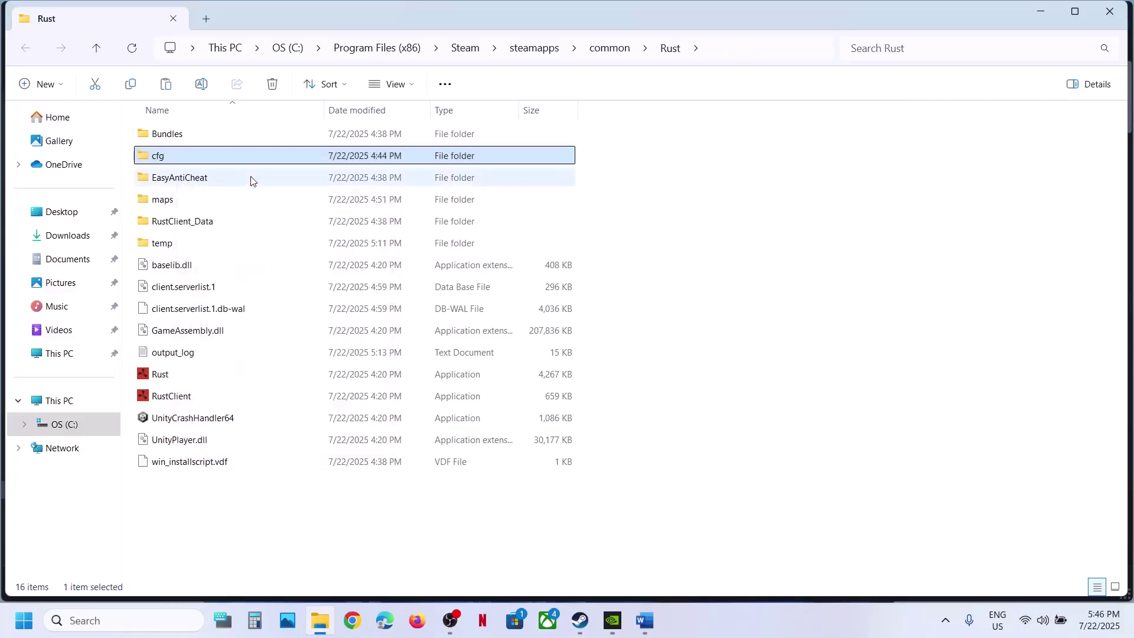
key("super+d")
key("ctrl+v")
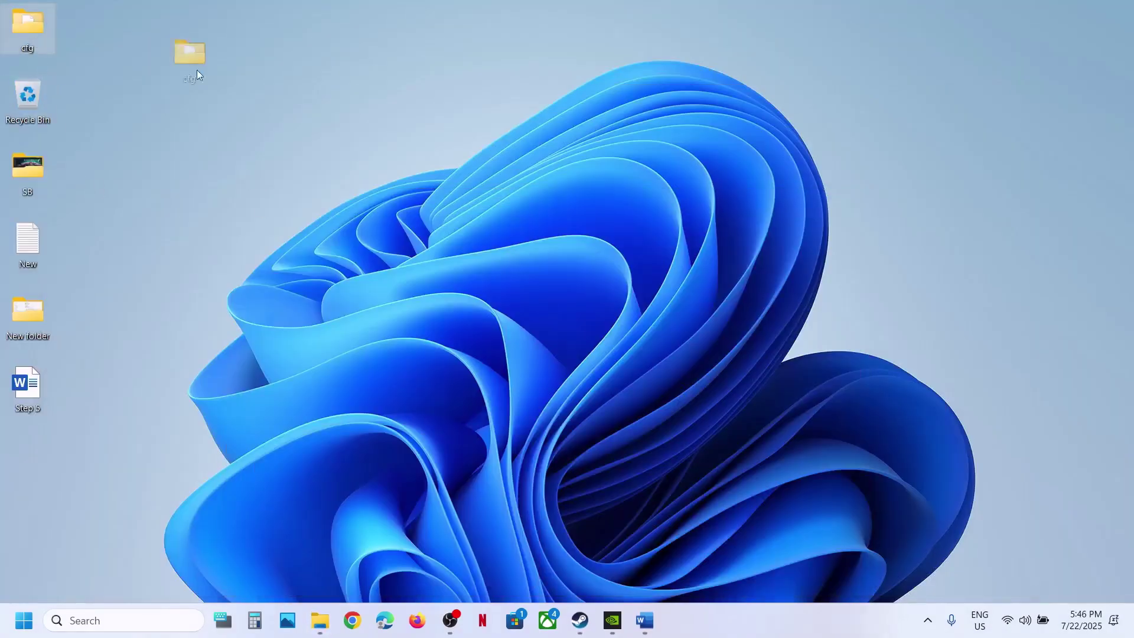
left_click_drag(540, 217, 538, 204)
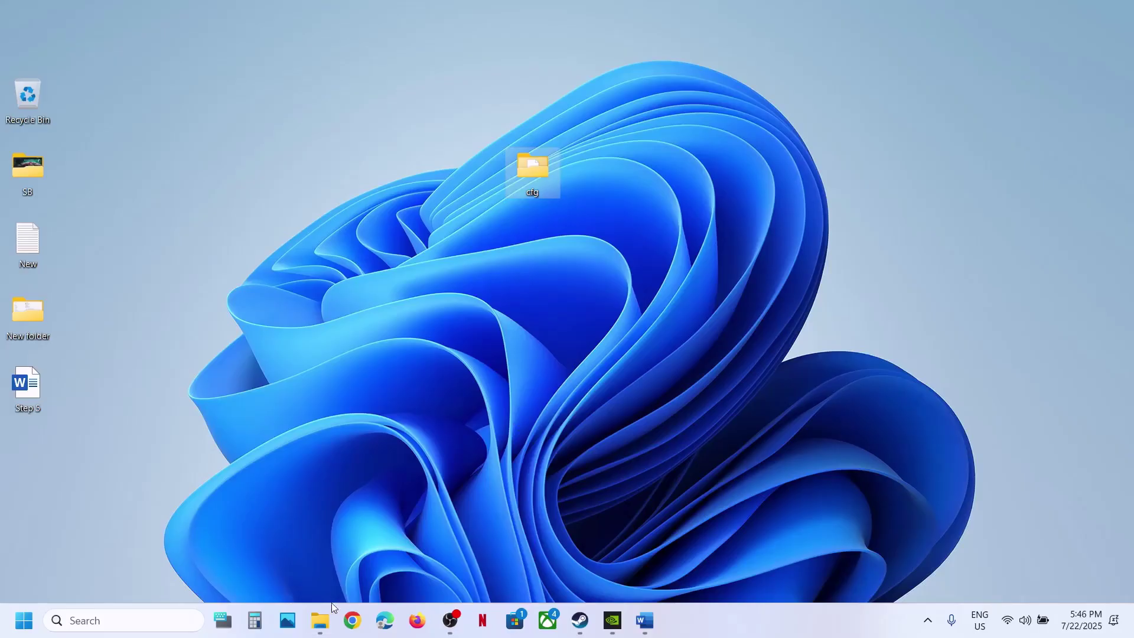
Delete the cfg folder from the Rust installation folder
left_click(320, 620)
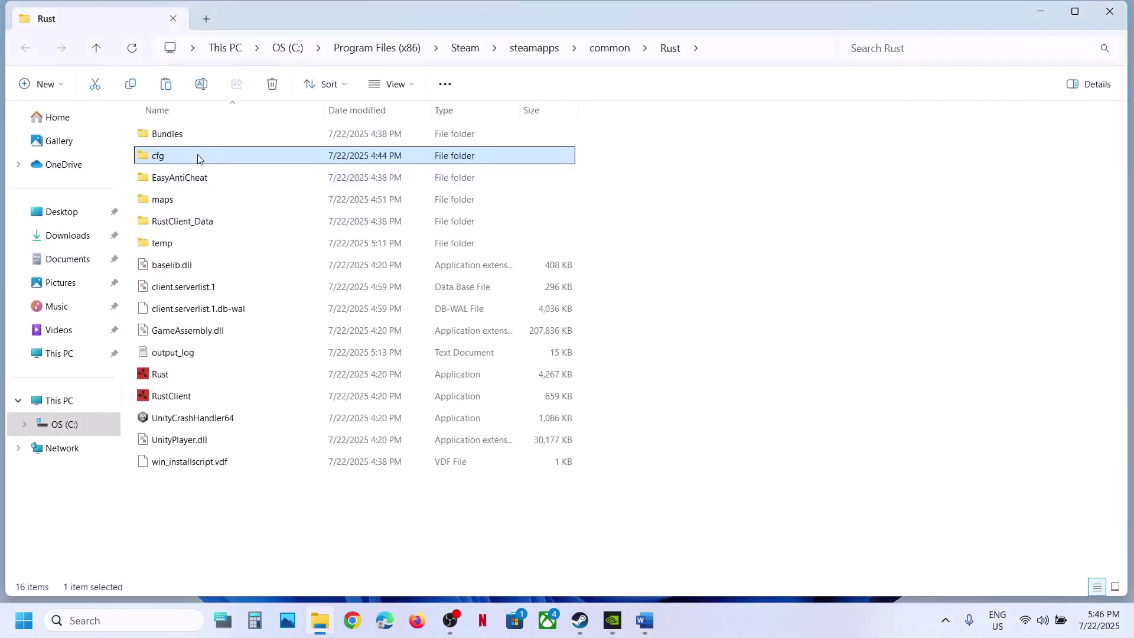
right_click(199, 159)
left_click(396, 176)
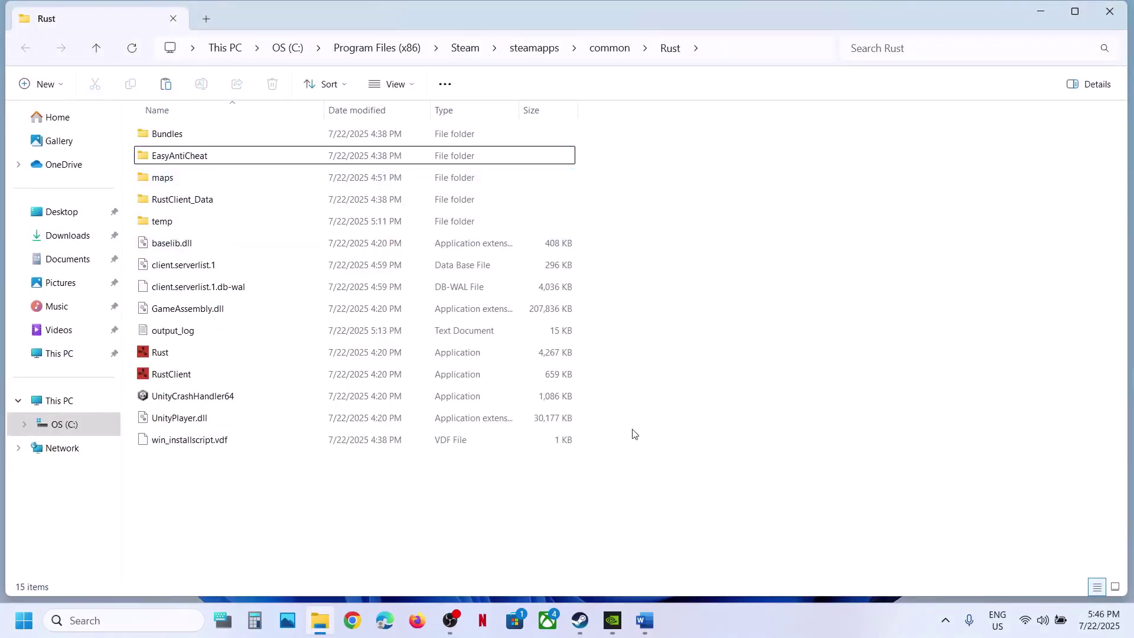
In Steam, verify the integrity of Rust's game files and close its properties
left_click(585, 618)
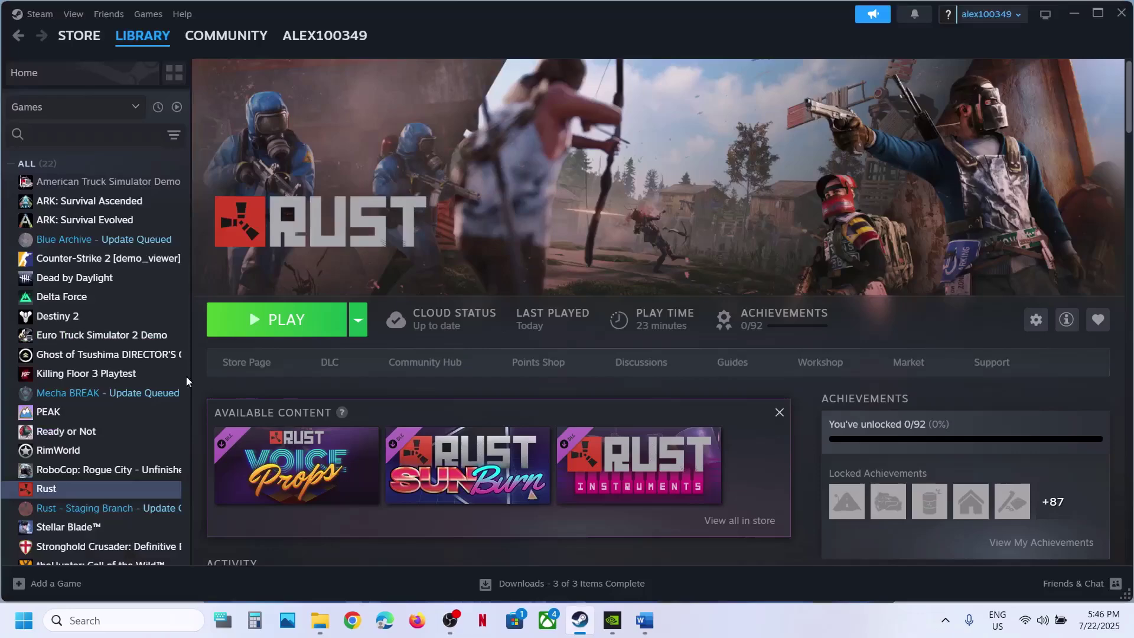
right_click(101, 498)
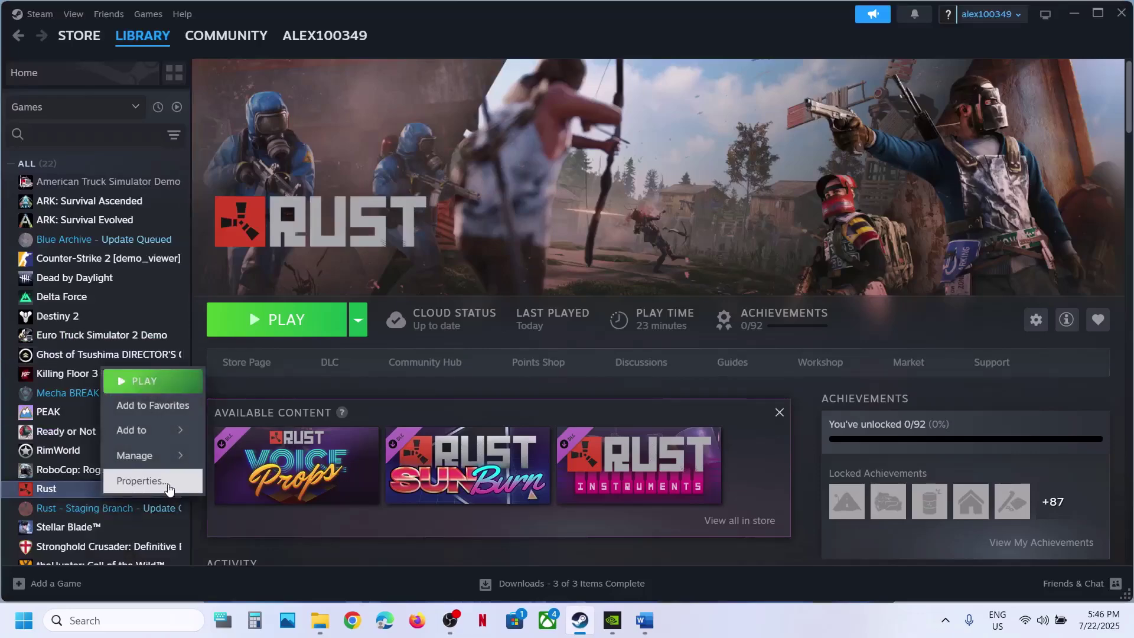
left_click(170, 482)
left_click(306, 204)
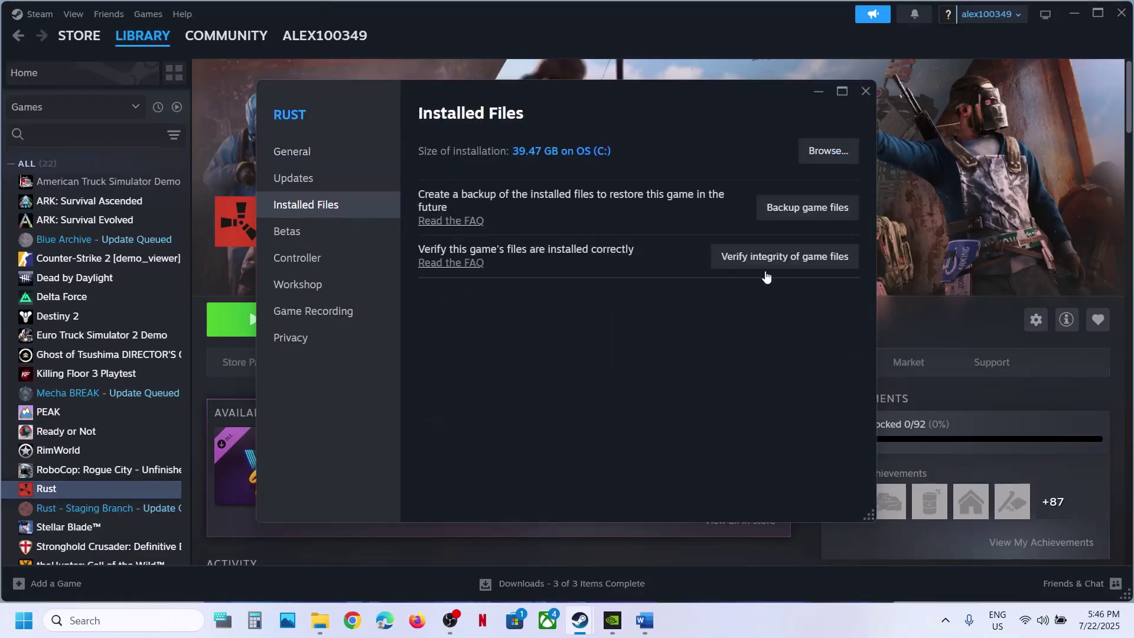
left_click(783, 264)
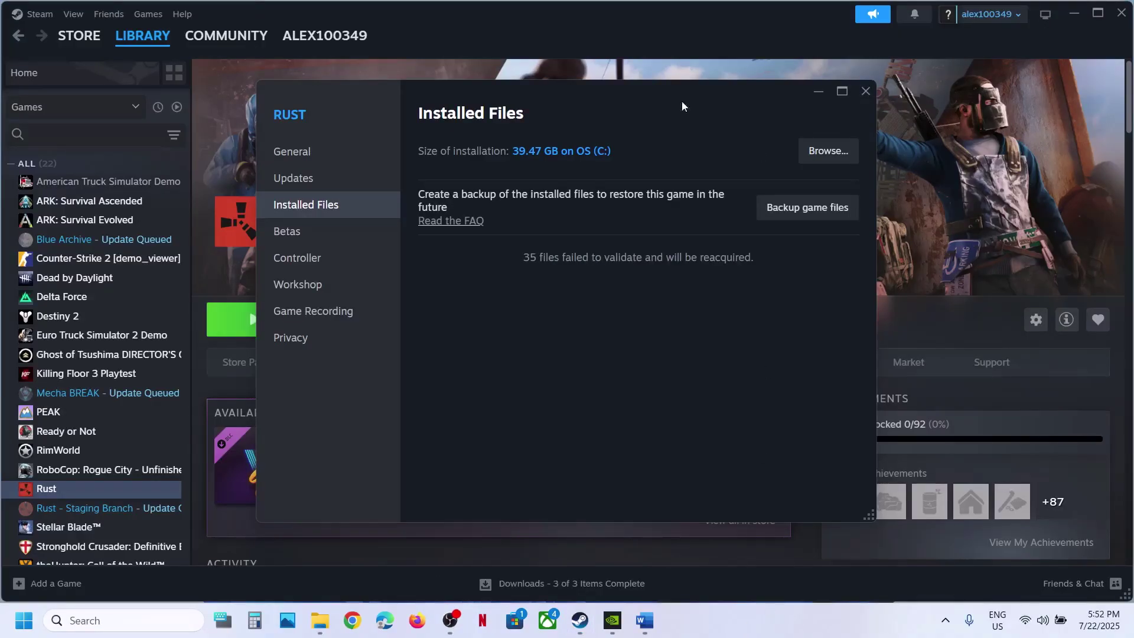
left_click(866, 91)
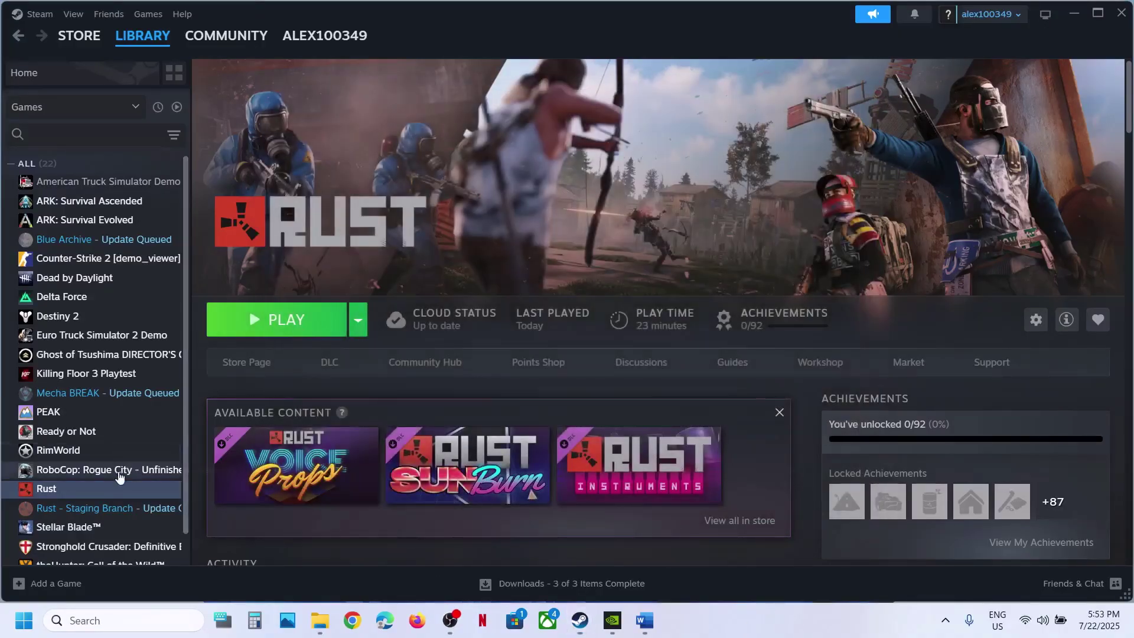
Browse Rust's local files from Steam, inspect the contents of the cfg folder, and close the file window
right_click(106, 495)
mouse_move(148, 450)
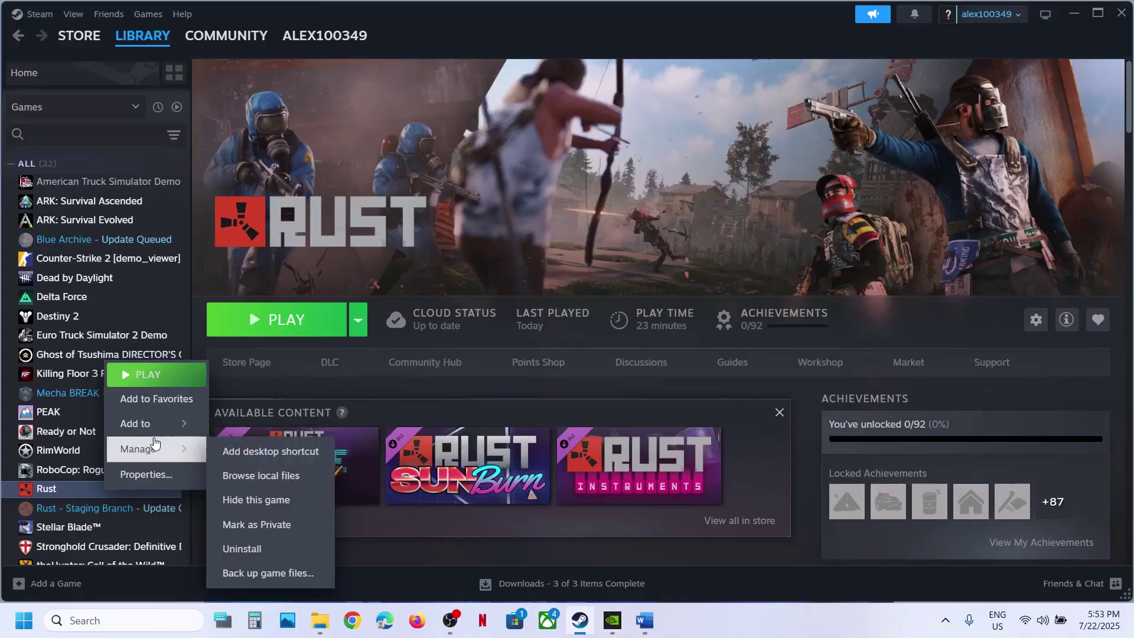
left_click(260, 479)
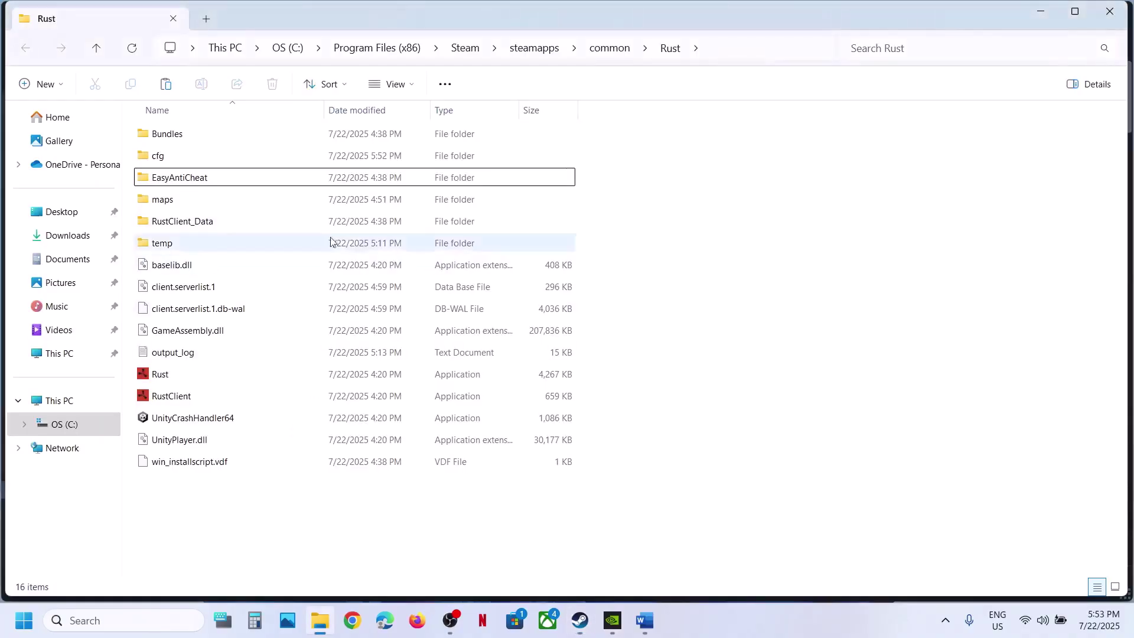
left_click(202, 159)
double_click(206, 159)
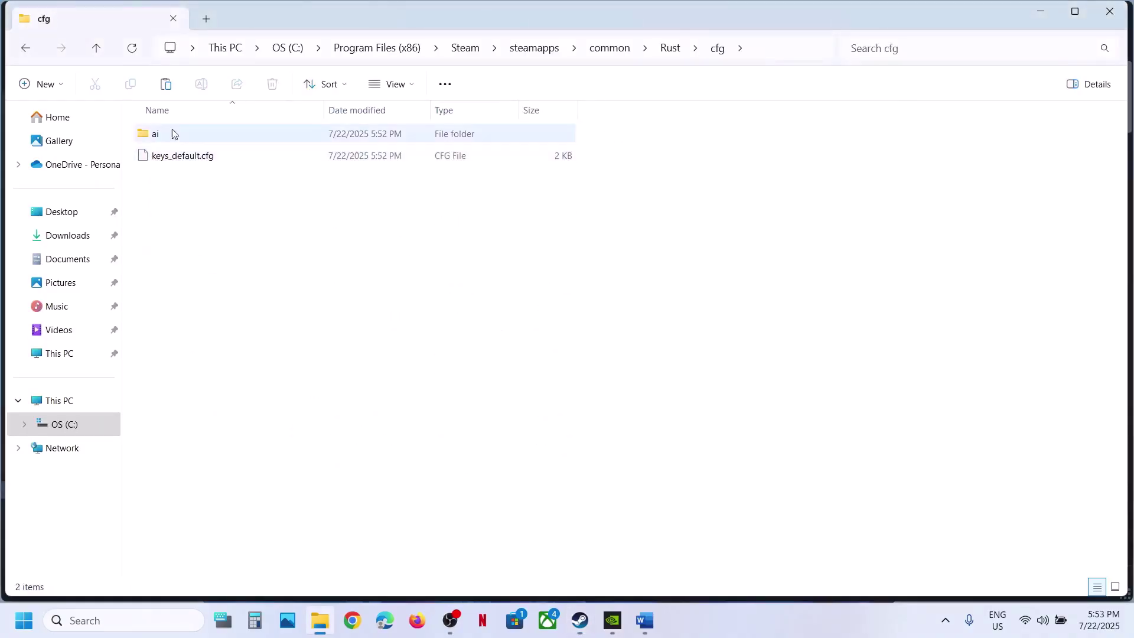
left_click(103, 62)
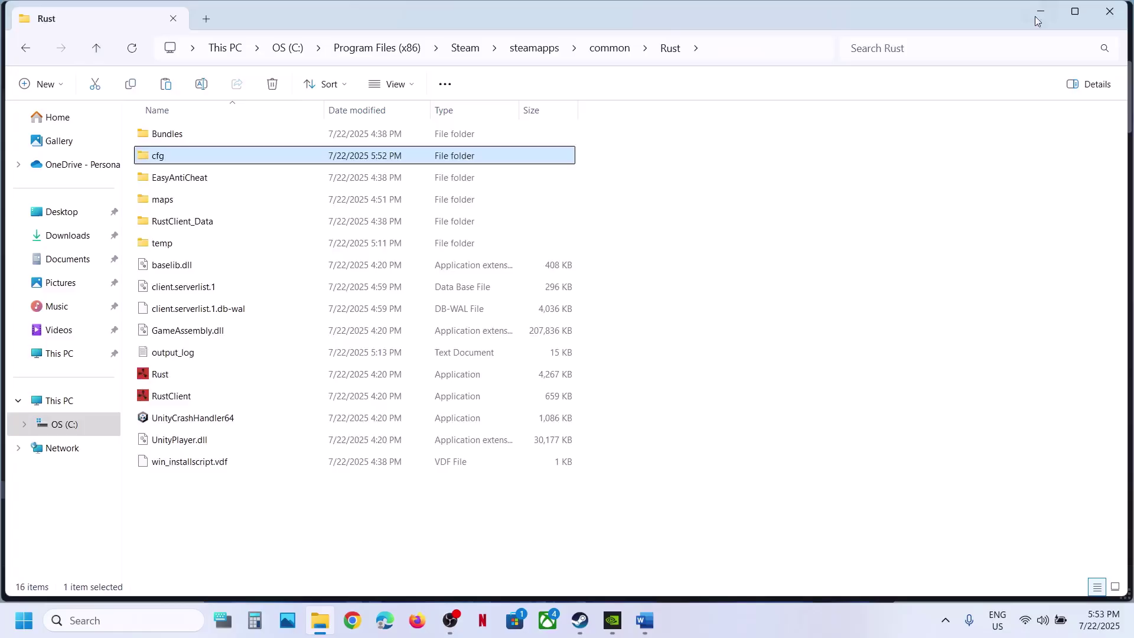
left_click(1110, 12)
Launch Rust as a test, close its window, and stop the running game
left_click(263, 330)
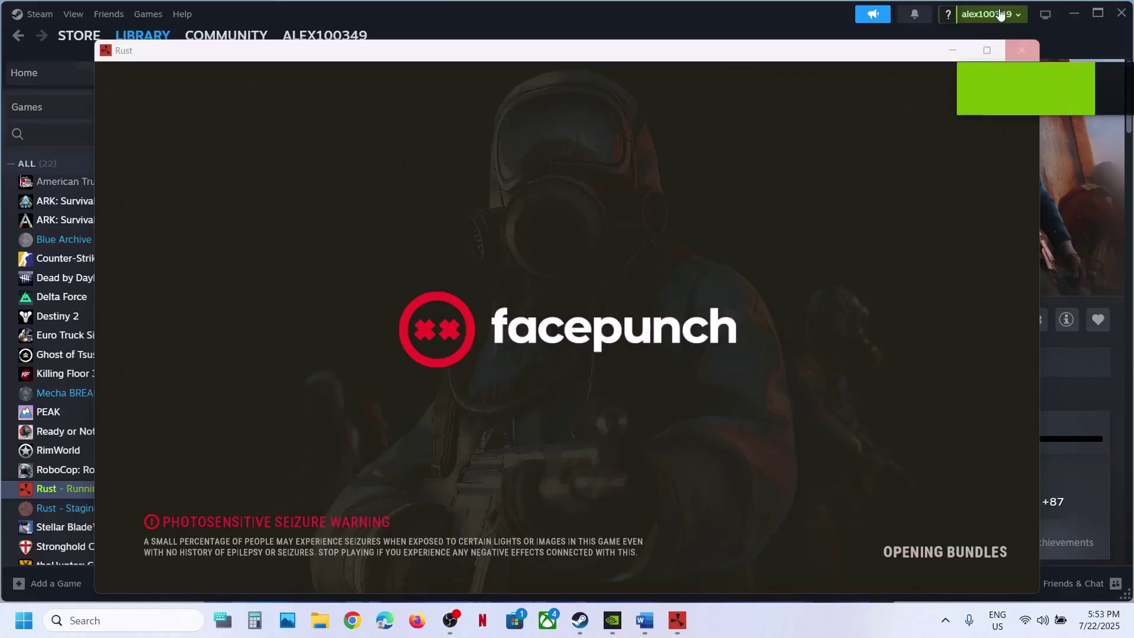
left_click(1030, 52)
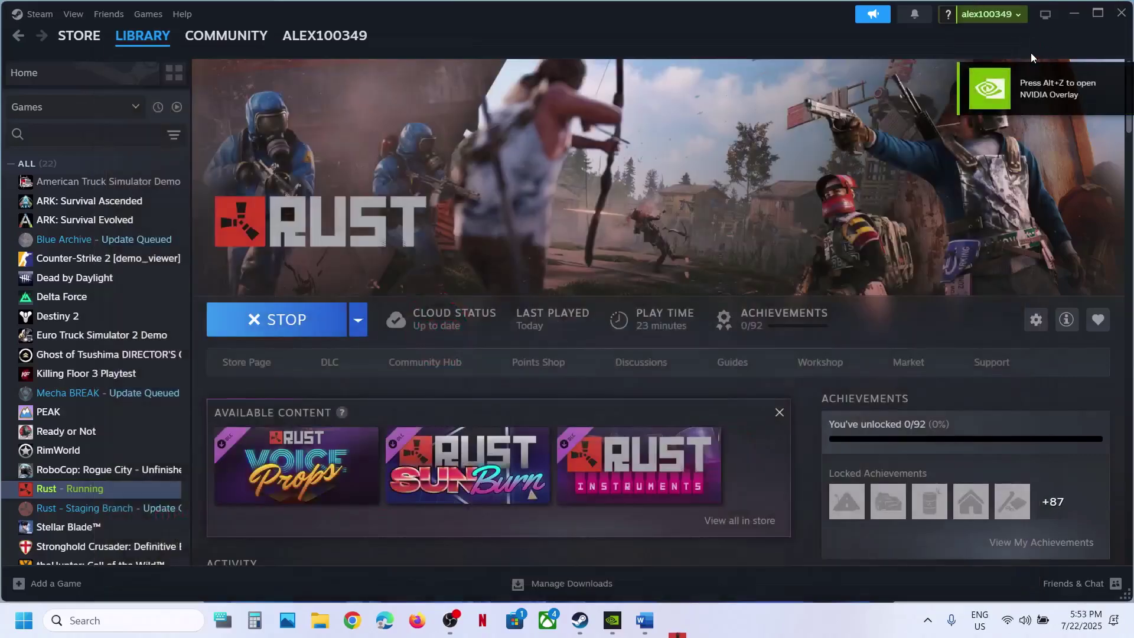
left_click(269, 328)
left_click(535, 340)
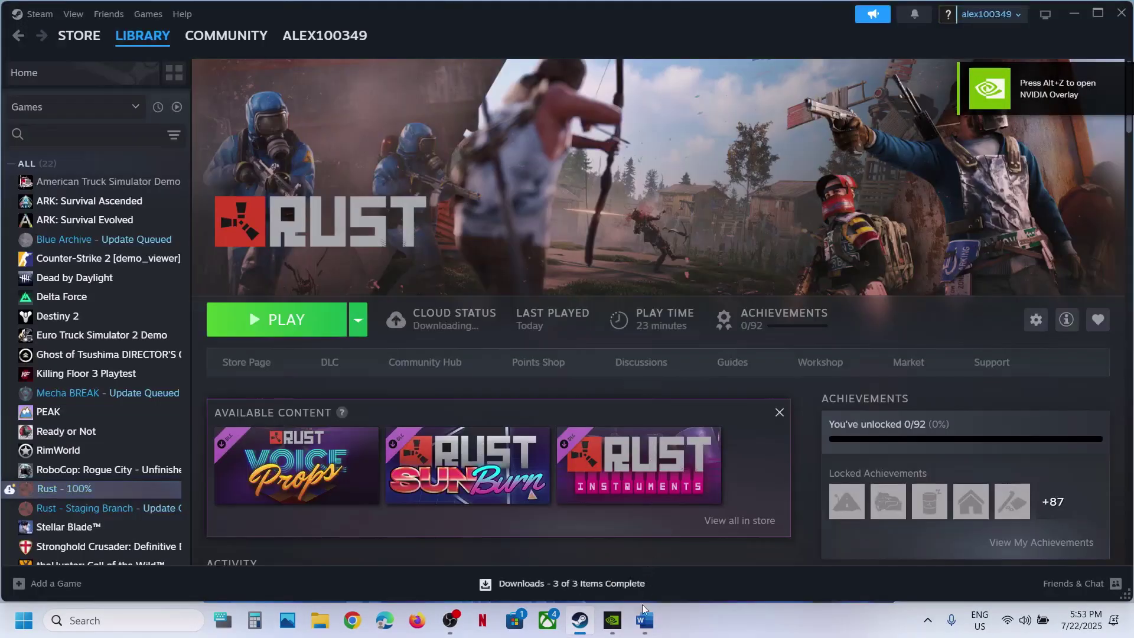
Switch to the Step 5 document in Word and select the Step 2 text about turning off DLSS override
left_click(642, 620)
scroll(392, 410, "down", 1)
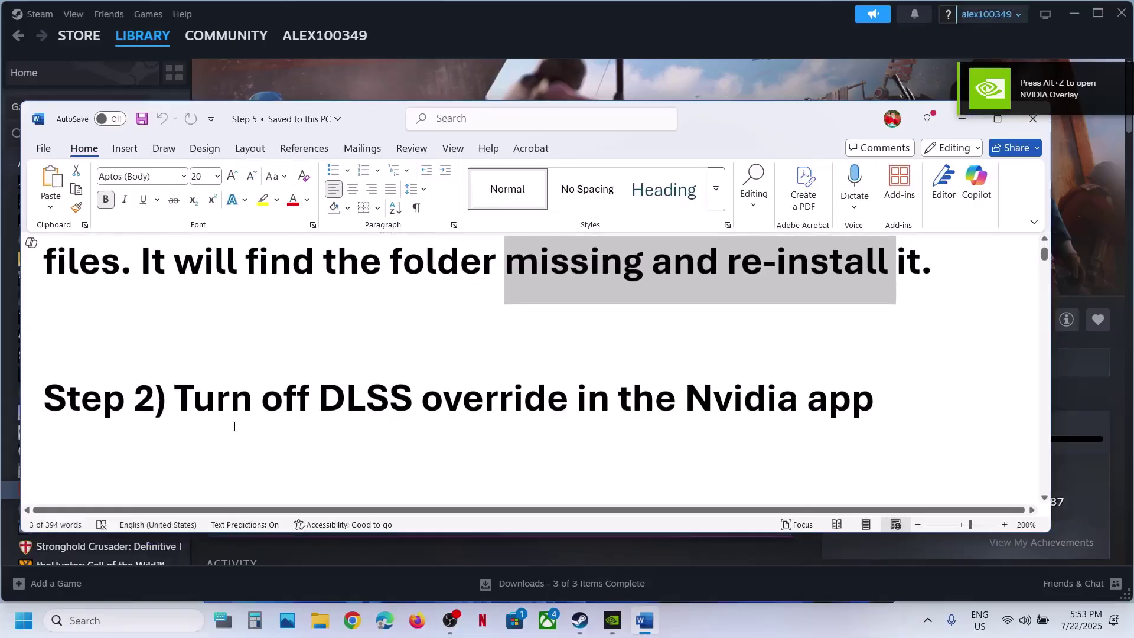
left_click_drag(205, 408, 781, 413)
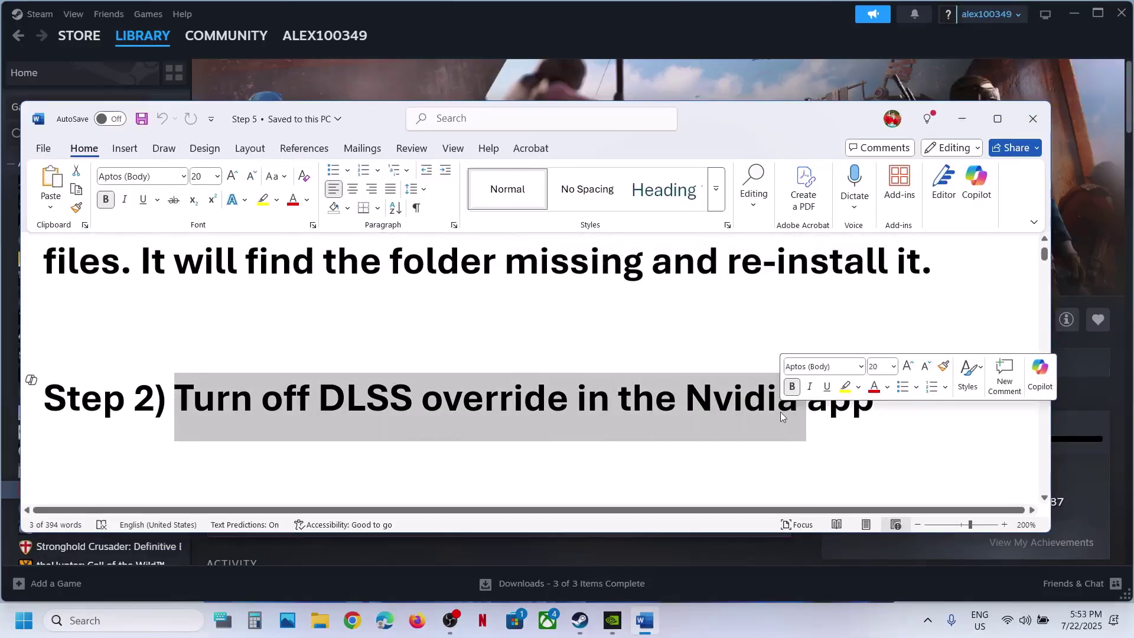
In the NVIDIA app, set Rust's DLSS Override - Model Presets to use the same 3D application setting for all DLSS technologies
left_click(611, 620)
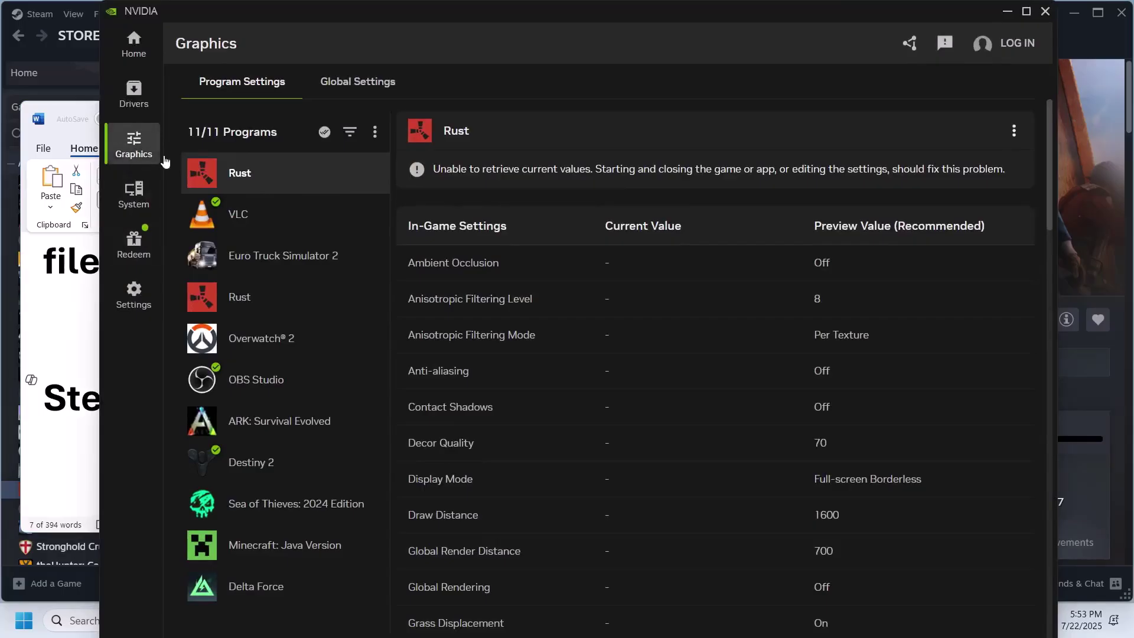
scroll(614, 392, "down", 15)
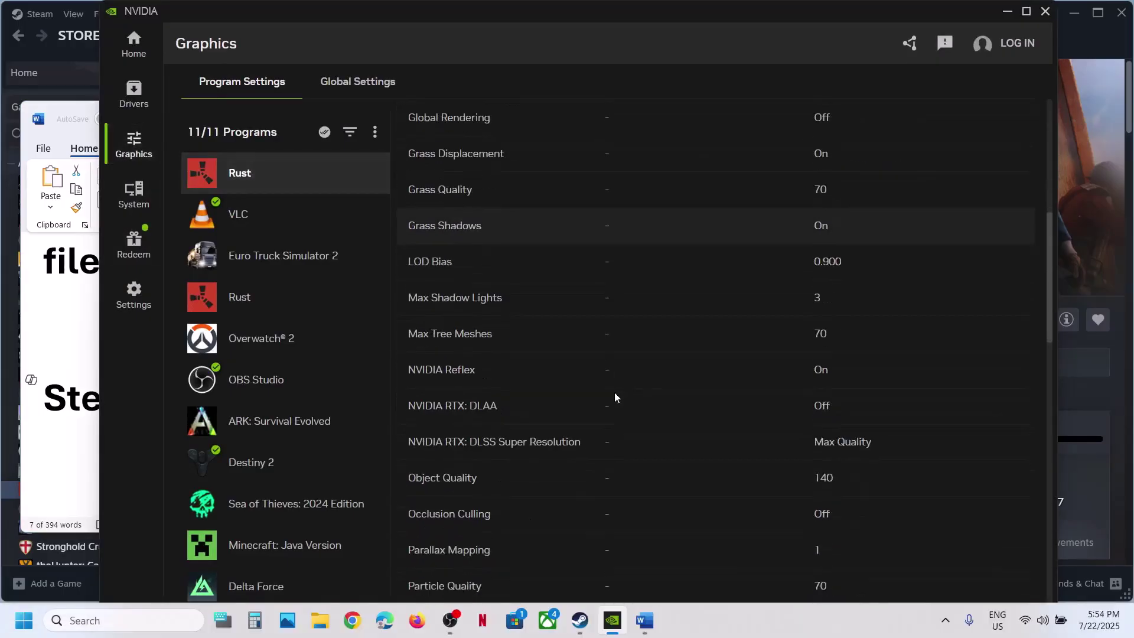
scroll(614, 392, "down", 10)
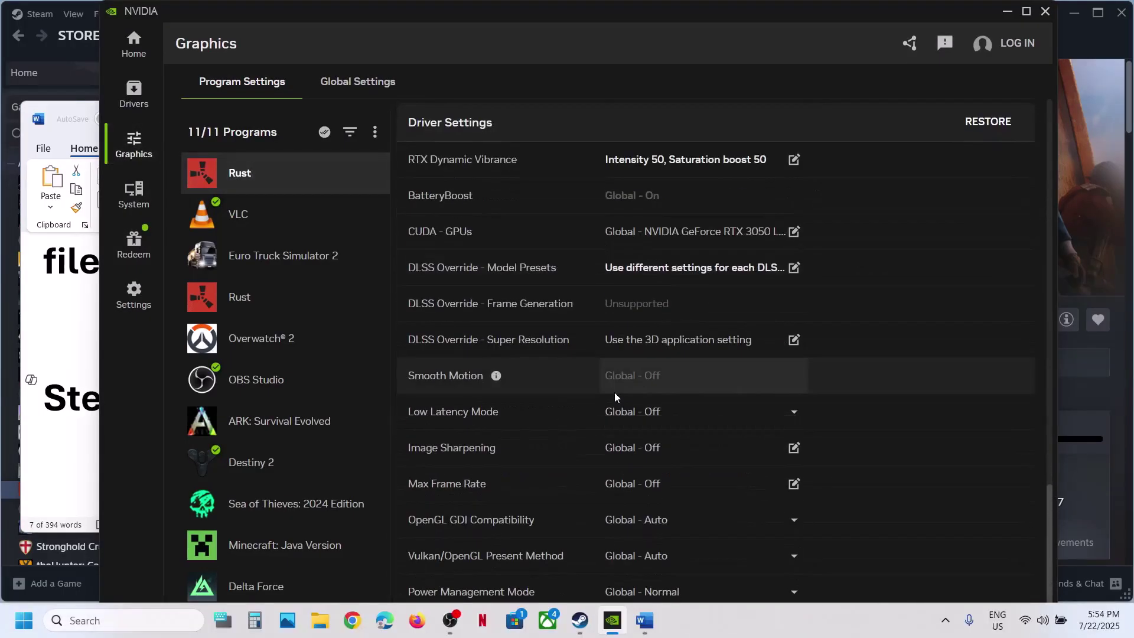
left_click(766, 230)
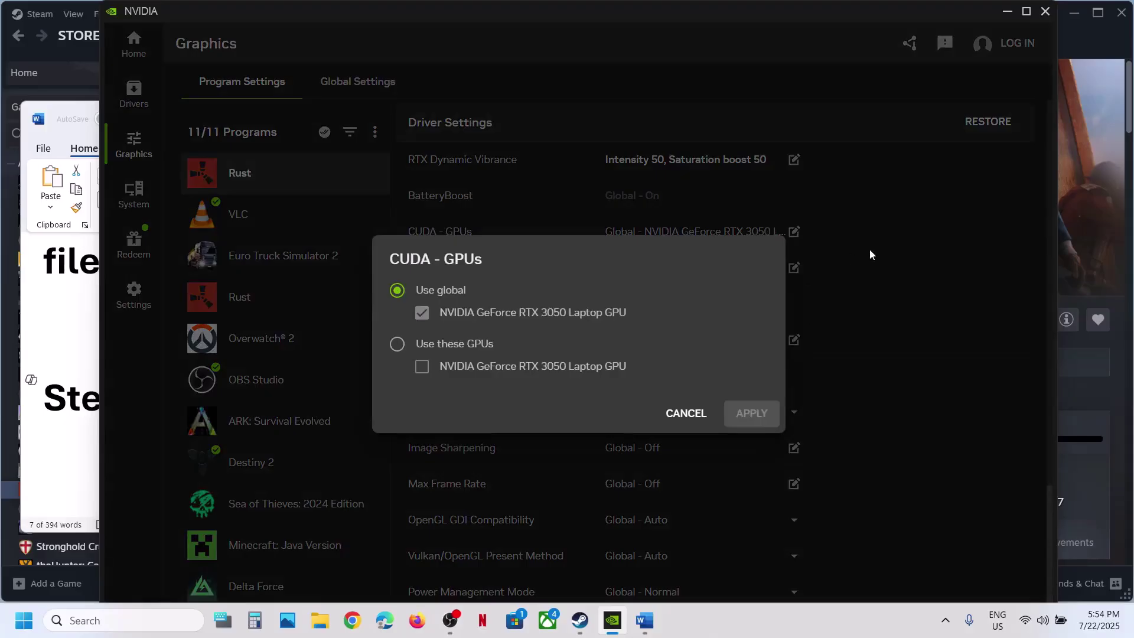
left_click(869, 251)
left_click(750, 269)
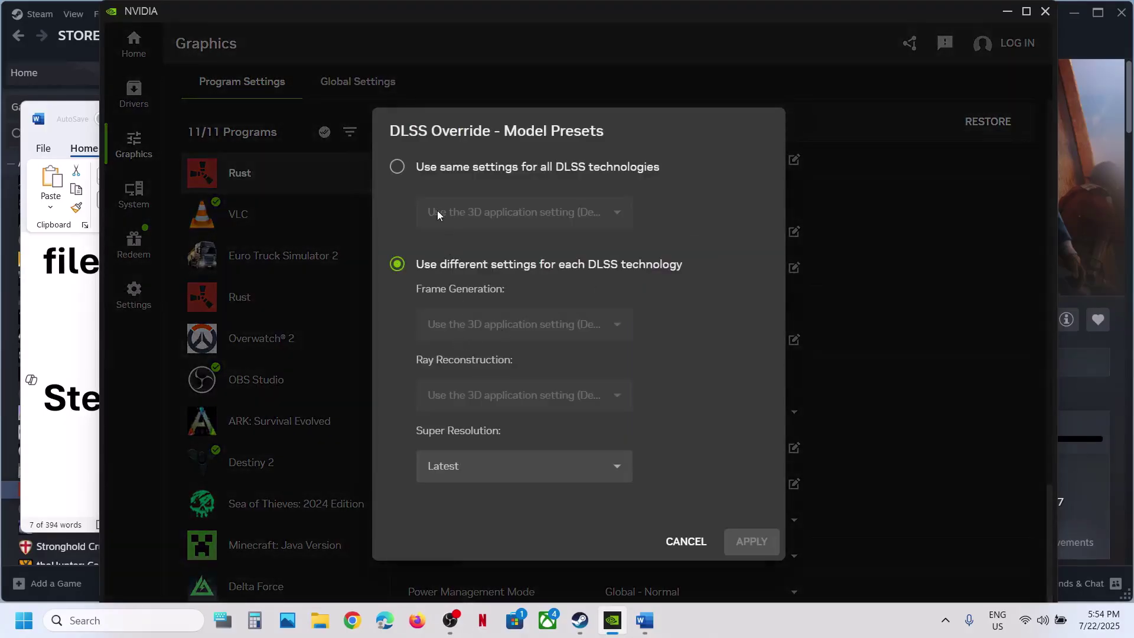
left_click(417, 172)
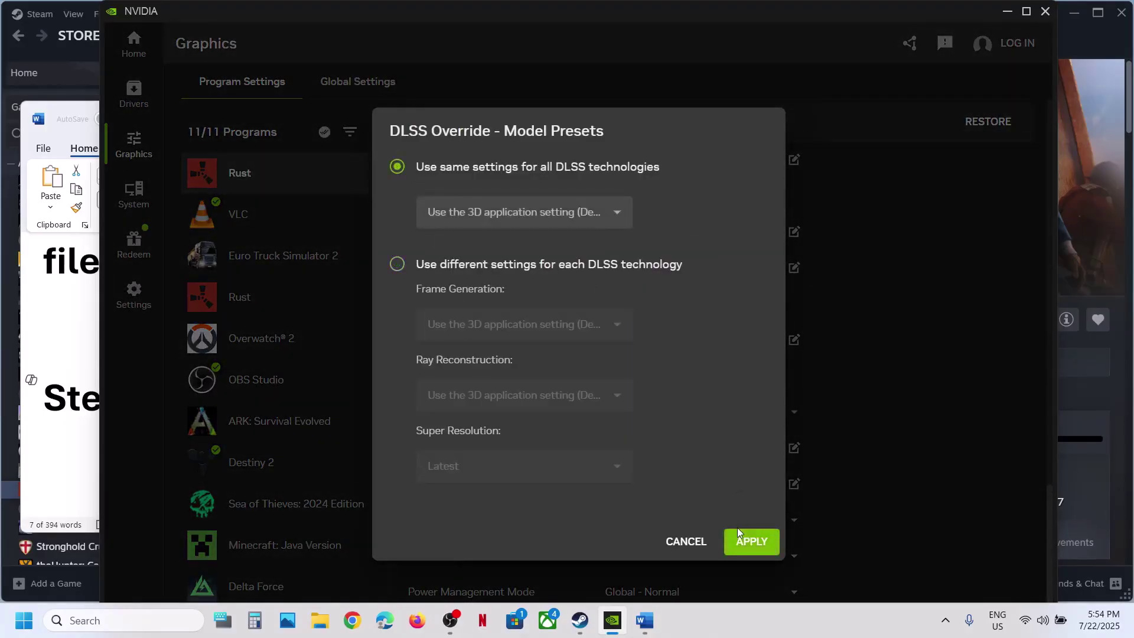
left_click(748, 547)
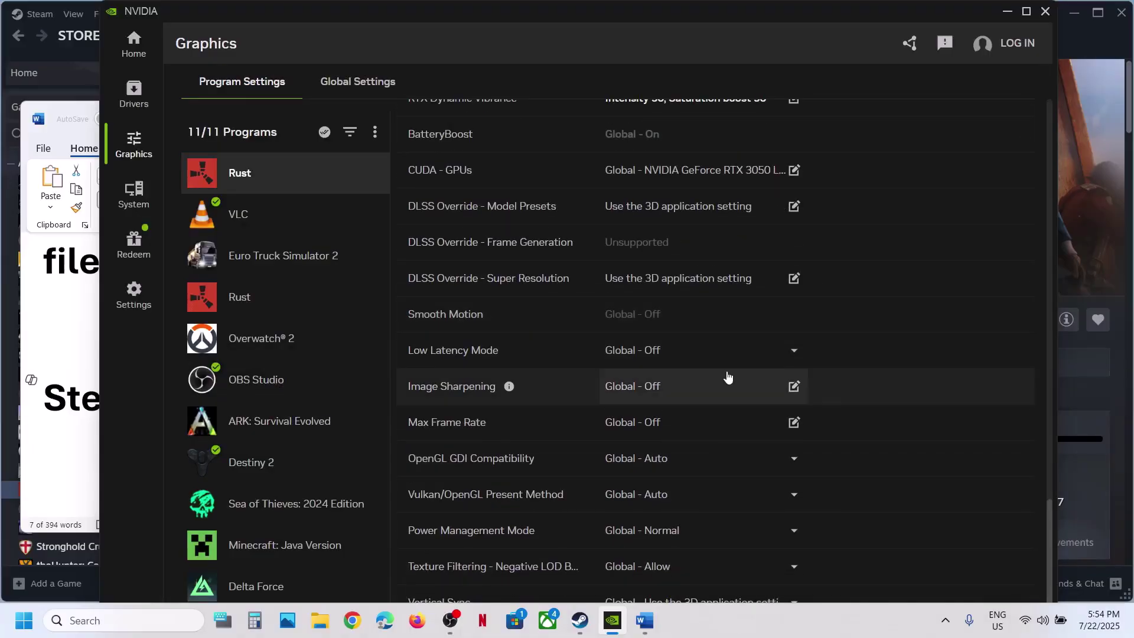
Check Rust's DLSS Override - Super Resolution mode without changing it
left_click(743, 290)
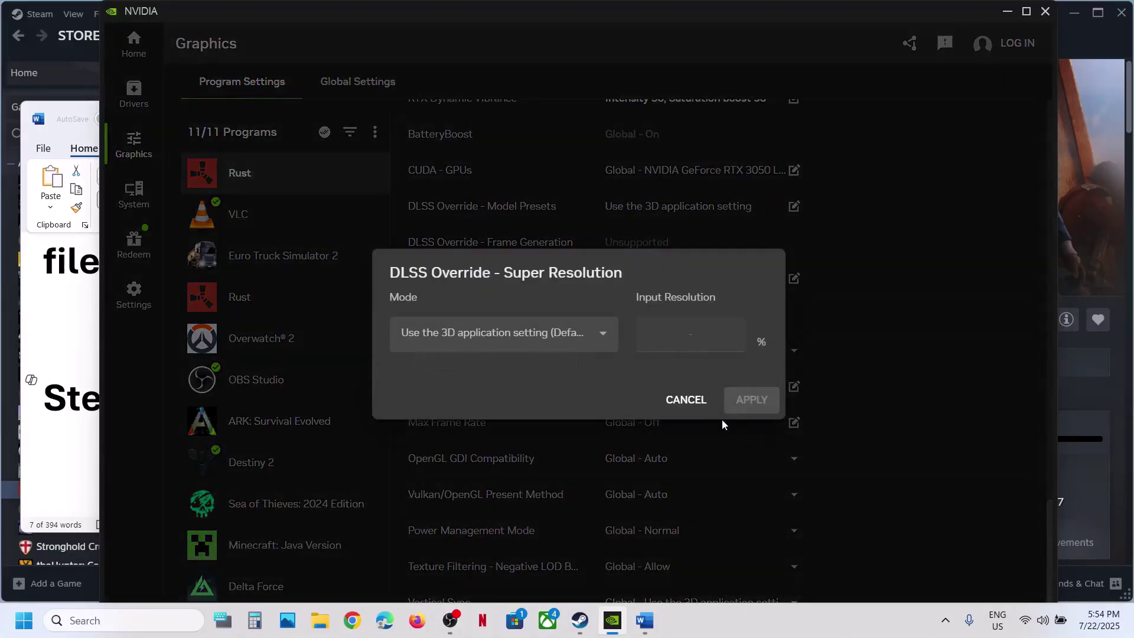
left_click(700, 401)
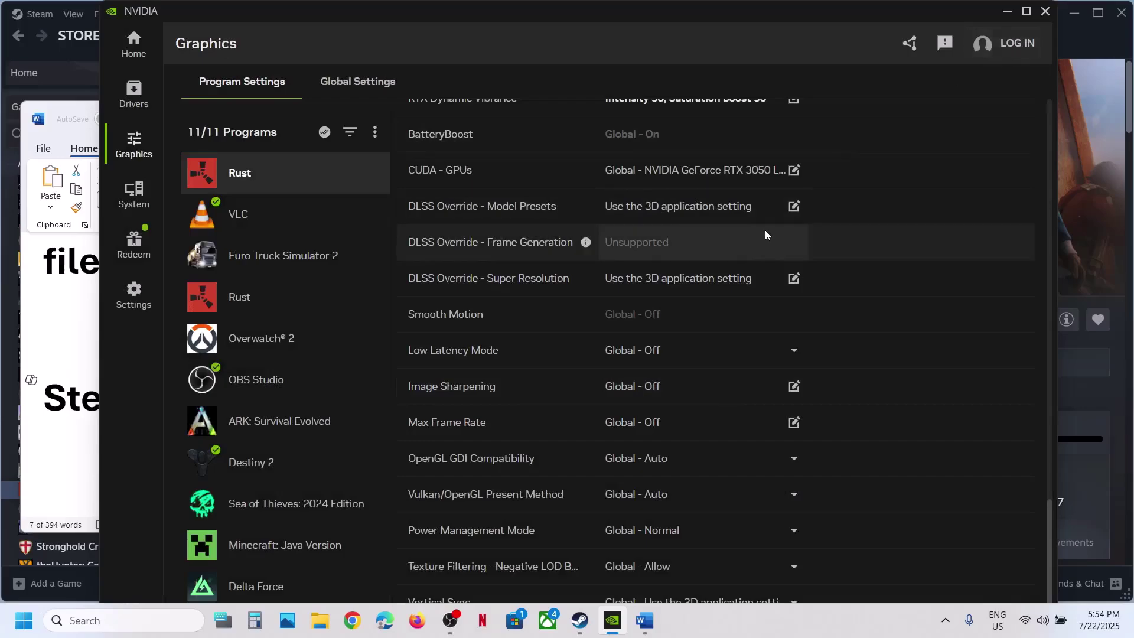
scroll(765, 231, "up", 10)
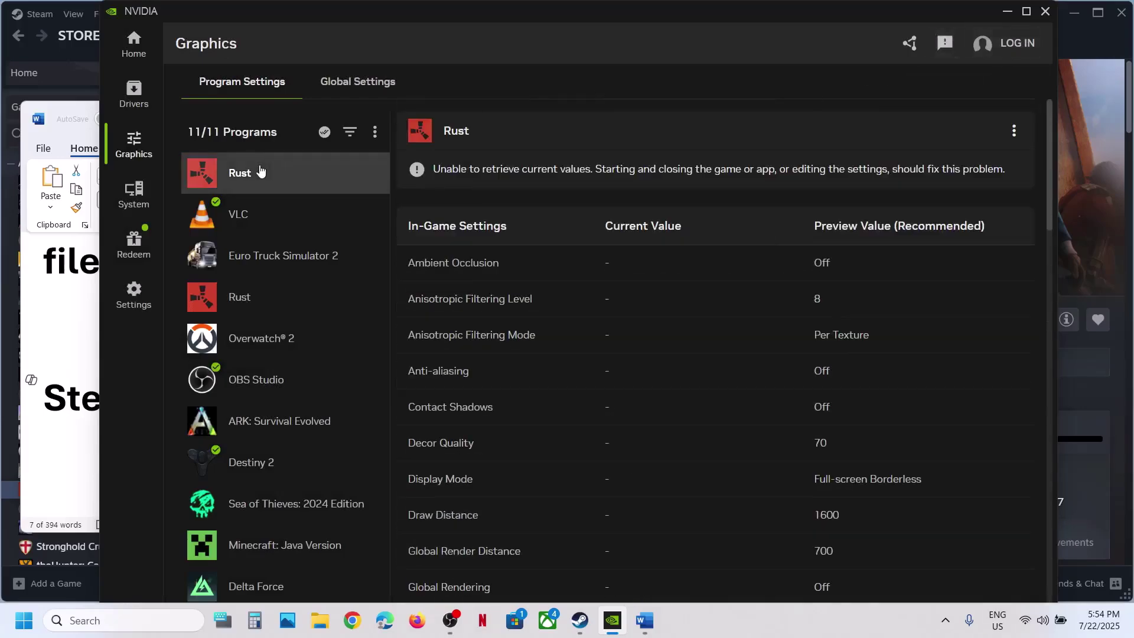
Switch to the Step 5 document in Word and select the Step 3 text about optimizing or reverting optimization
left_click(642, 620)
scroll(472, 418, "down", 2)
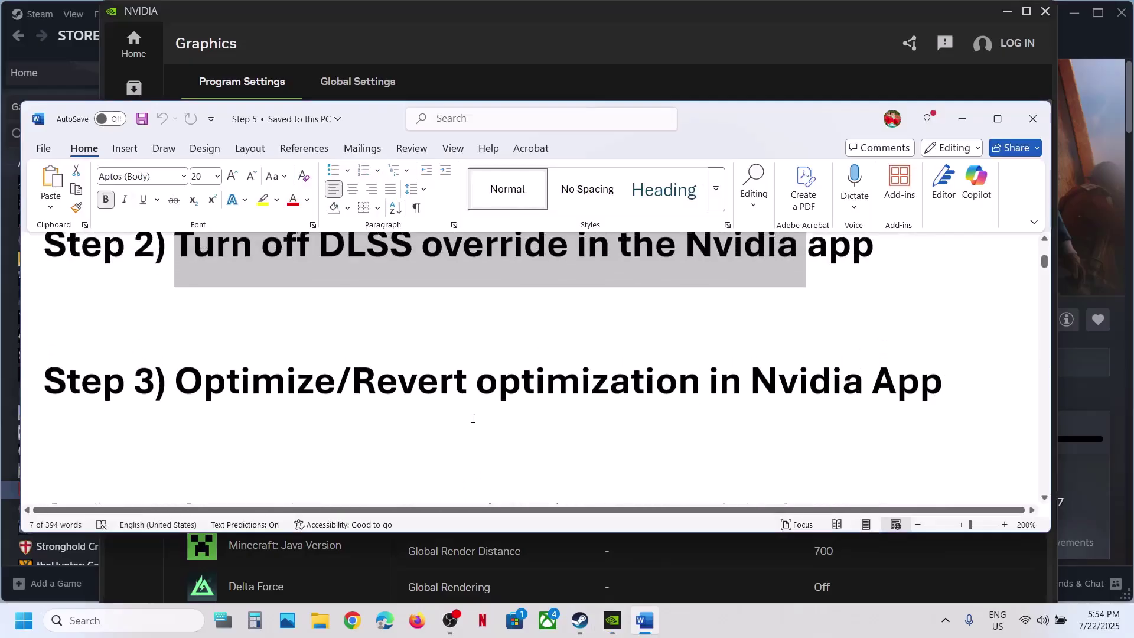
left_click_drag(227, 393, 703, 394)
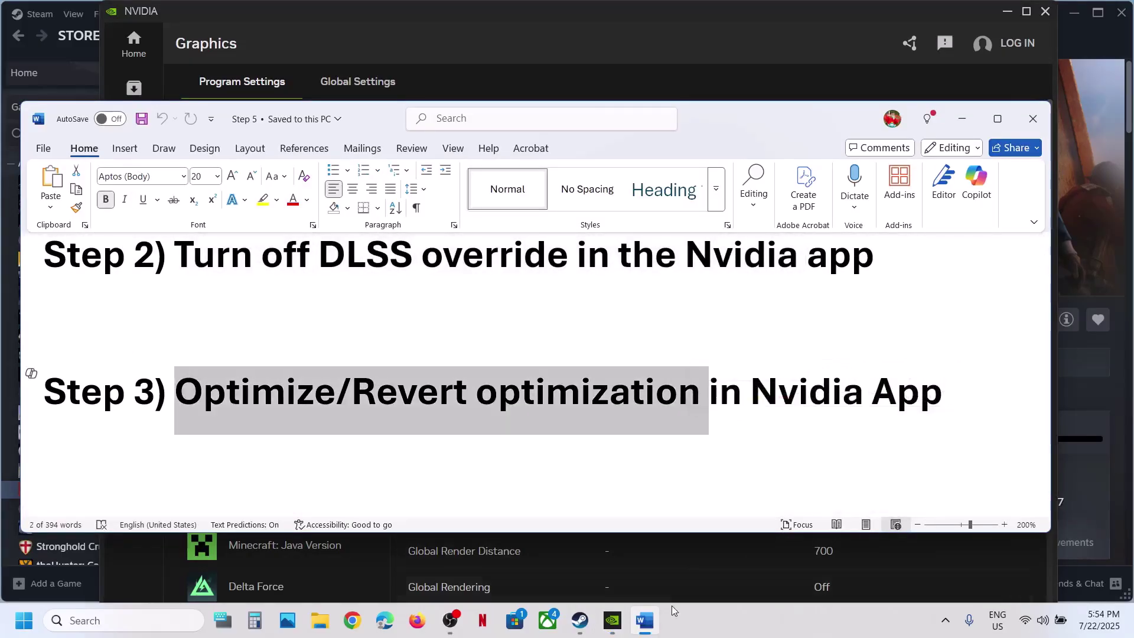
Switch to the NVIDIA app and view the graphics program settings for Rust
left_click(612, 620)
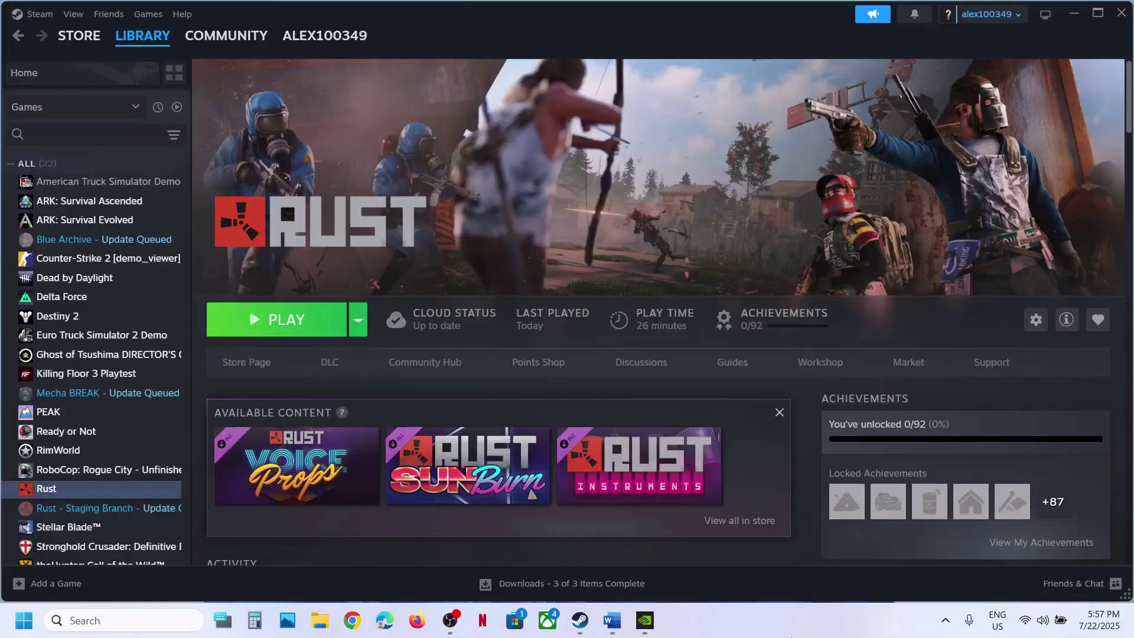
left_click(645, 620)
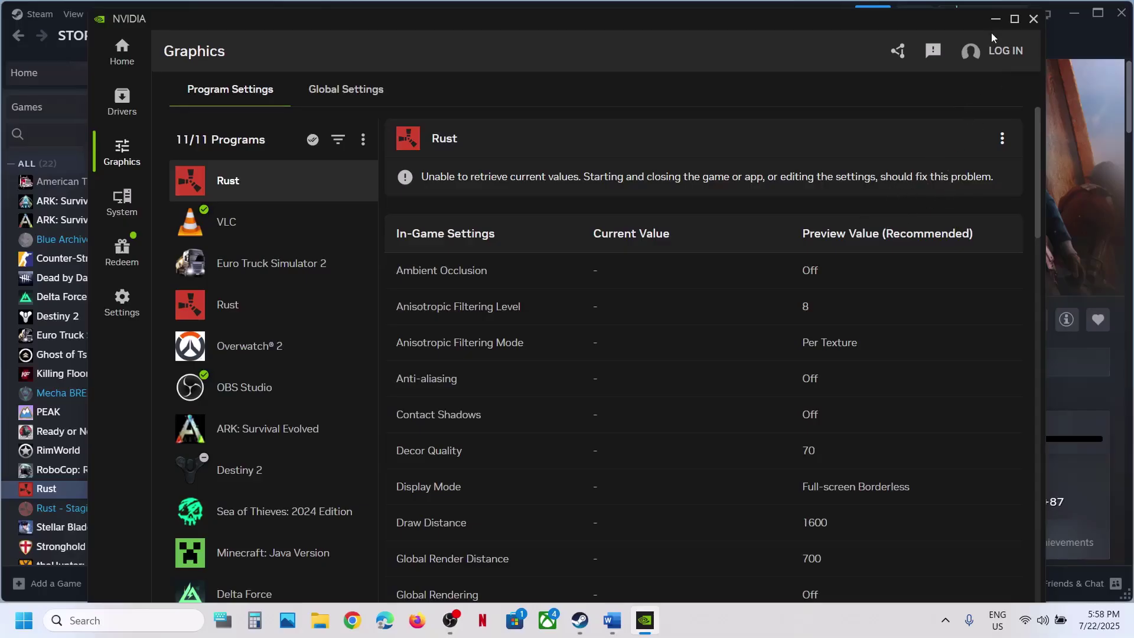
Close the NVIDIA app, switch to the Word document, and select the Step 4 text about closing all applications running in the background
left_click(1033, 20)
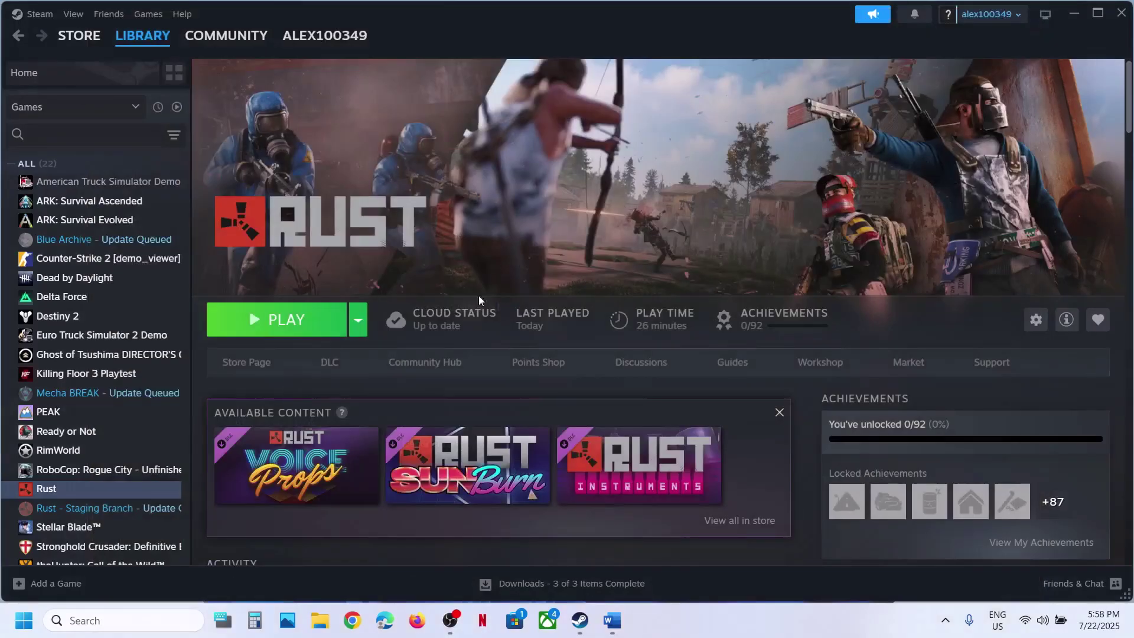
left_click(612, 620)
scroll(440, 389, "down", 1)
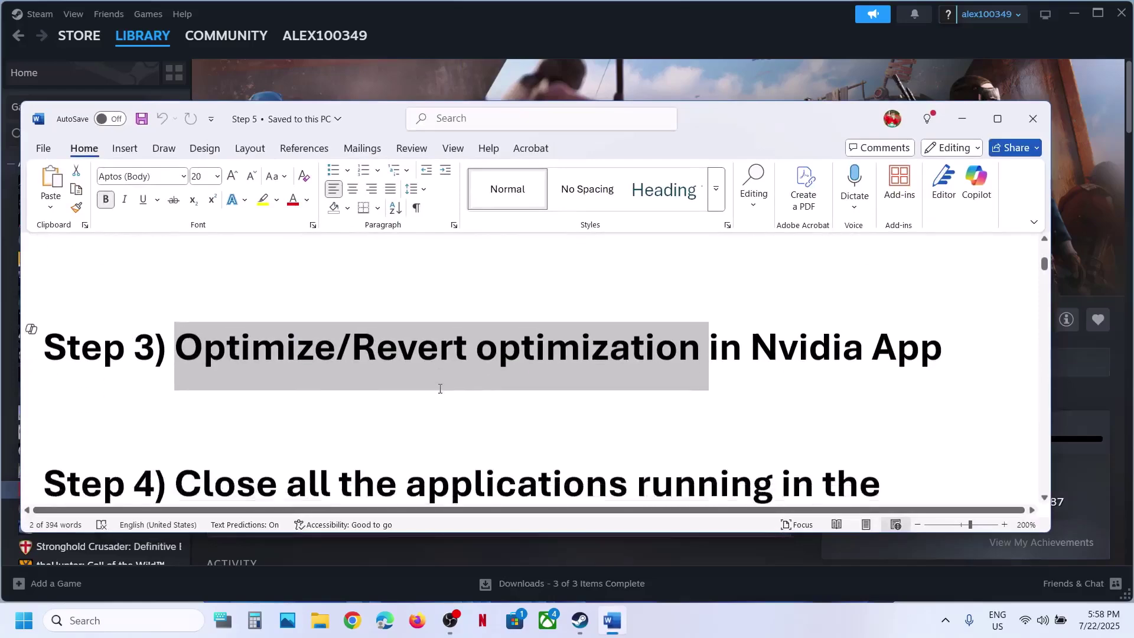
scroll(441, 388, "down", 2)
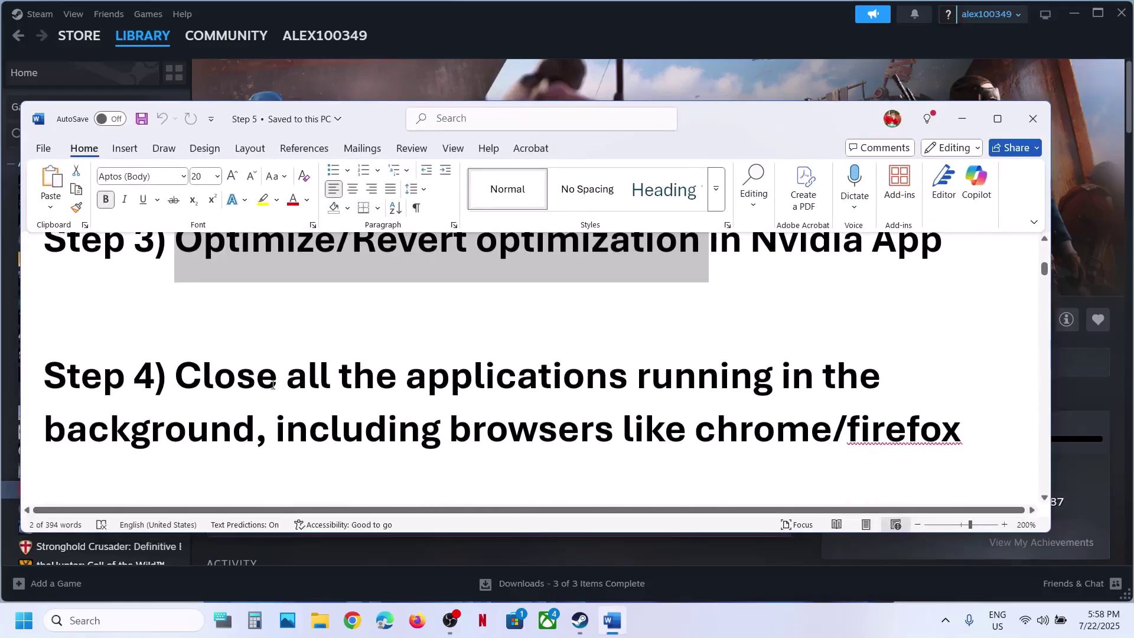
left_click_drag(273, 386, 286, 437)
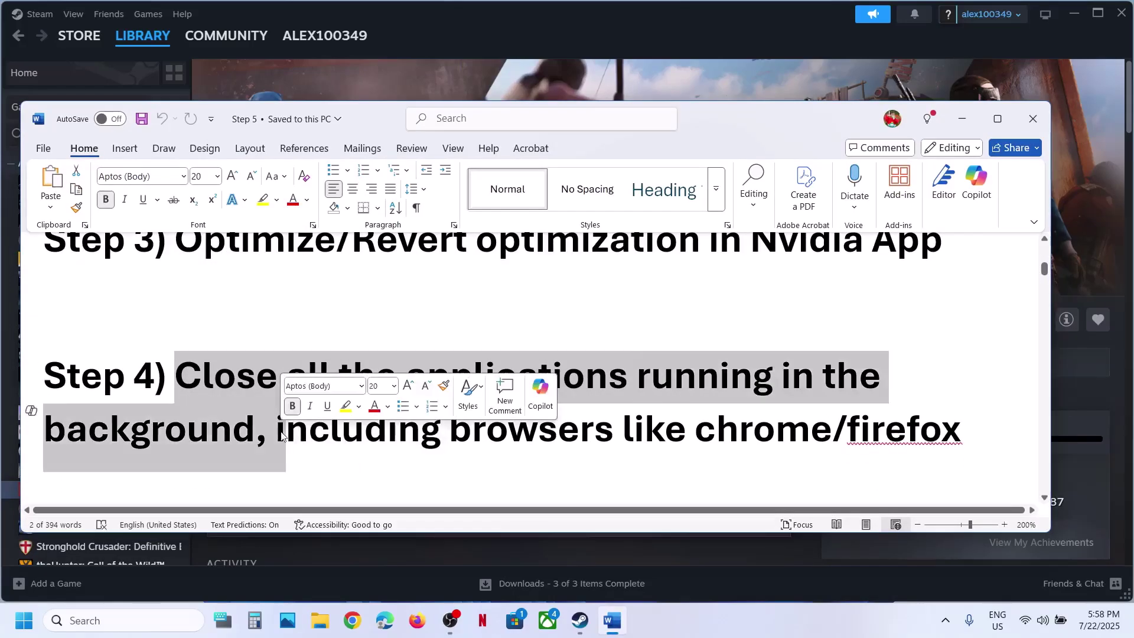
Quit the apps running in the system tray, including Xbox and Adobe Acrobat
left_click(931, 622)
left_click(947, 628)
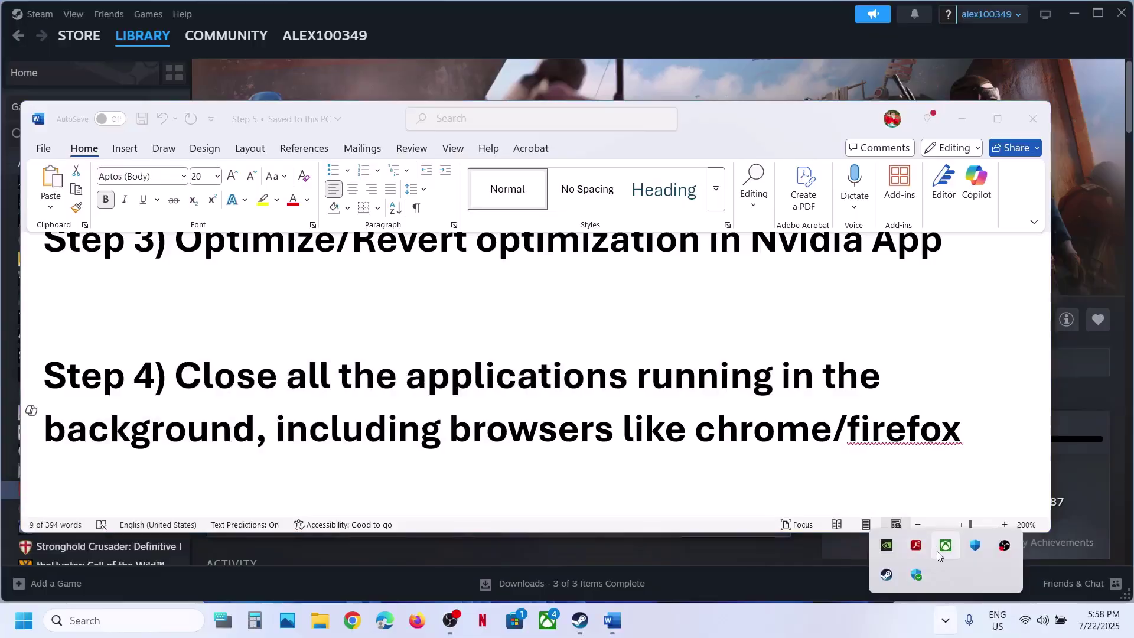
right_click(939, 554)
left_click(924, 536)
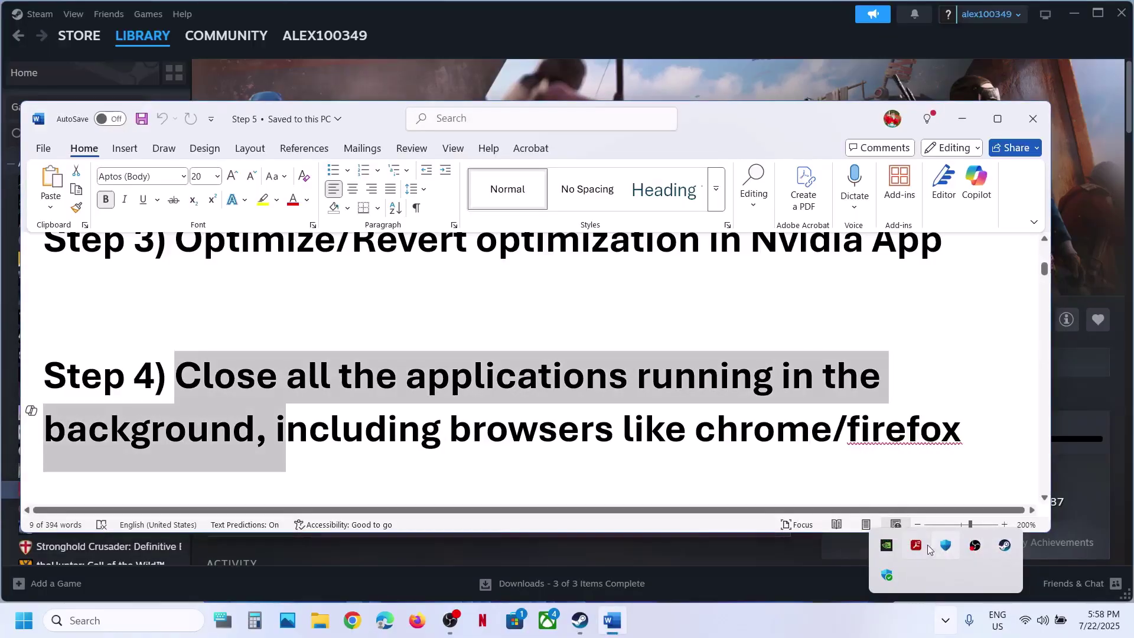
right_click(929, 550)
left_click(949, 537)
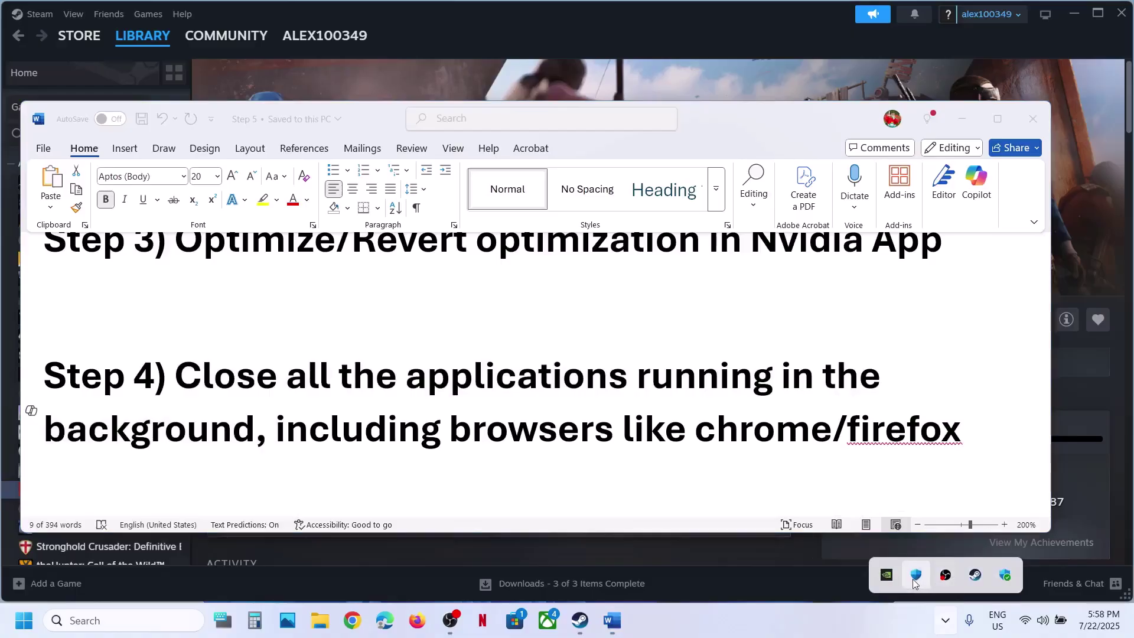
right_click(886, 574)
left_click(925, 568)
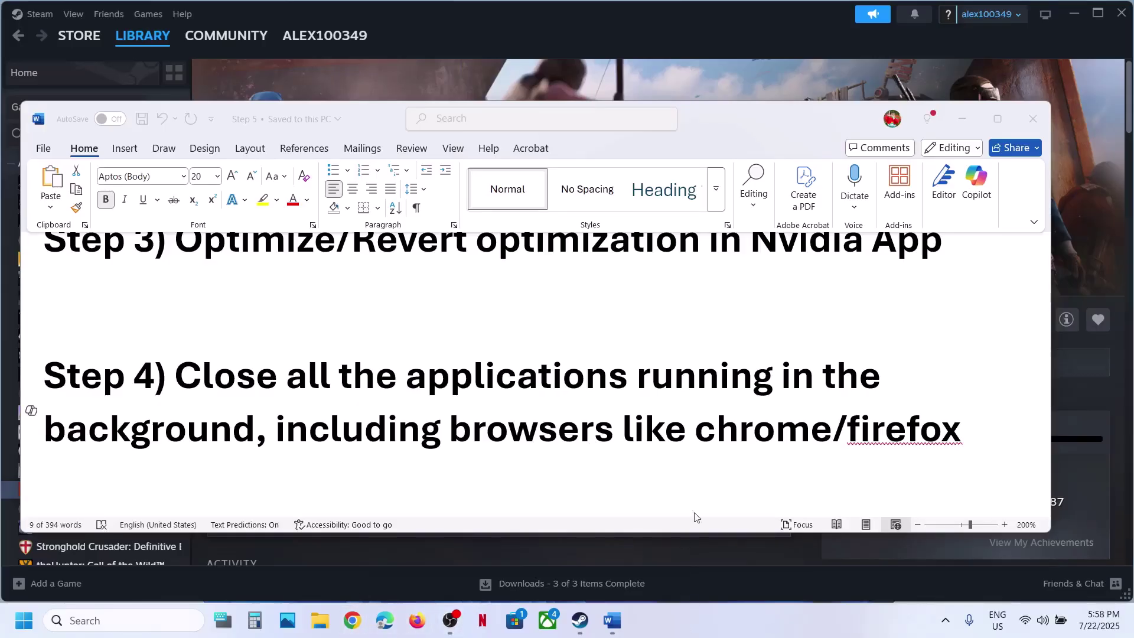
Check the running apps in Task Manager and view the available actions for OBS Studio without ending it
right_click(697, 616)
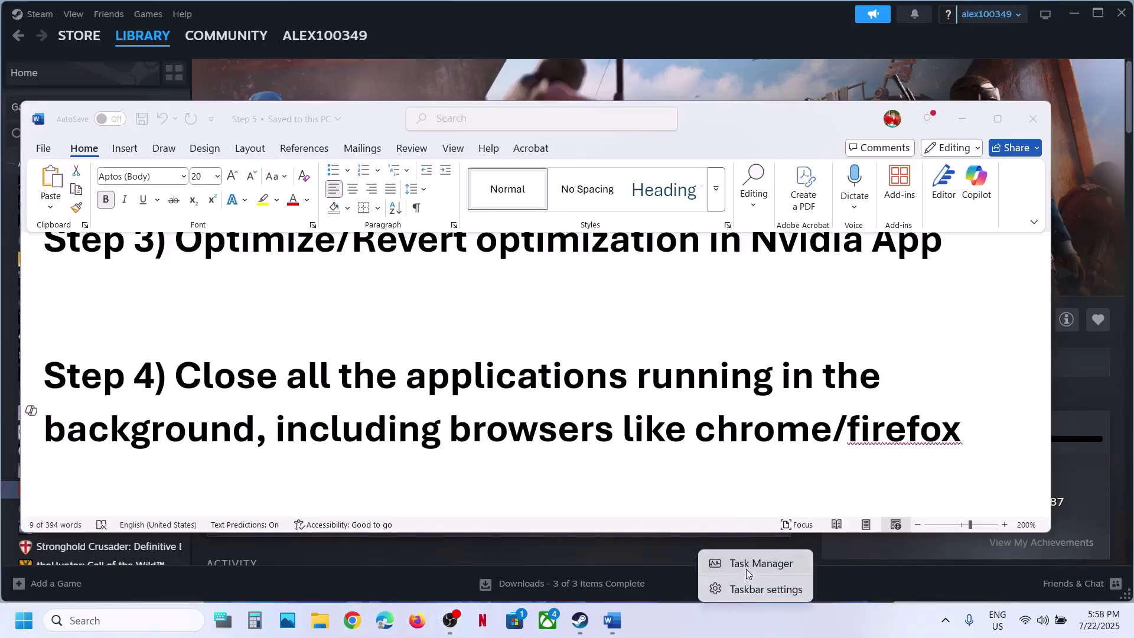
left_click(746, 569)
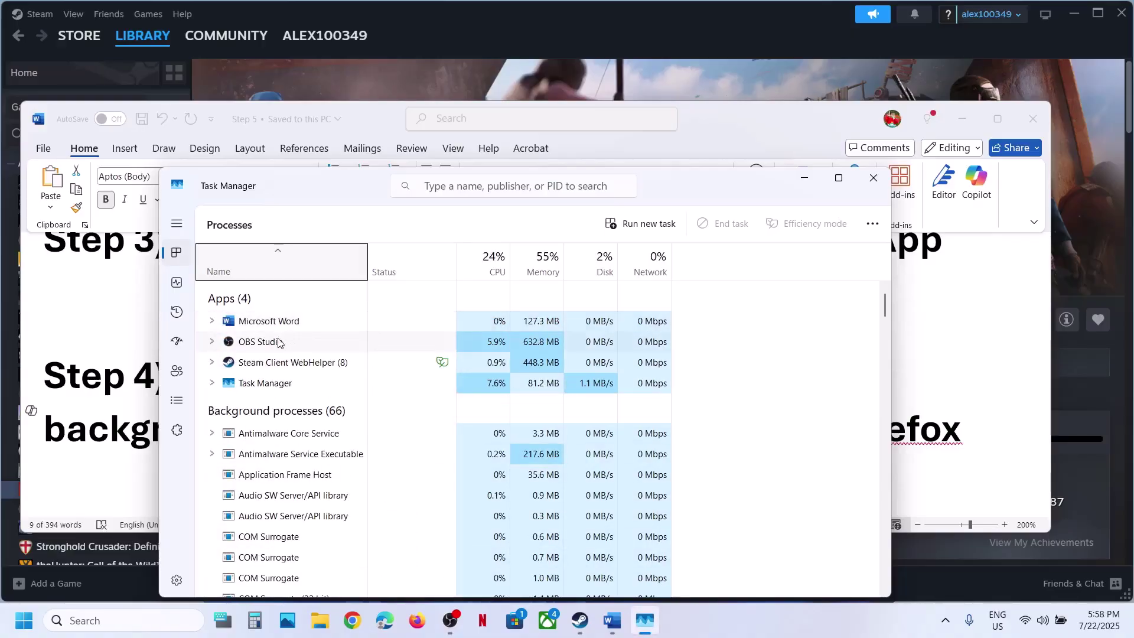
right_click(275, 342)
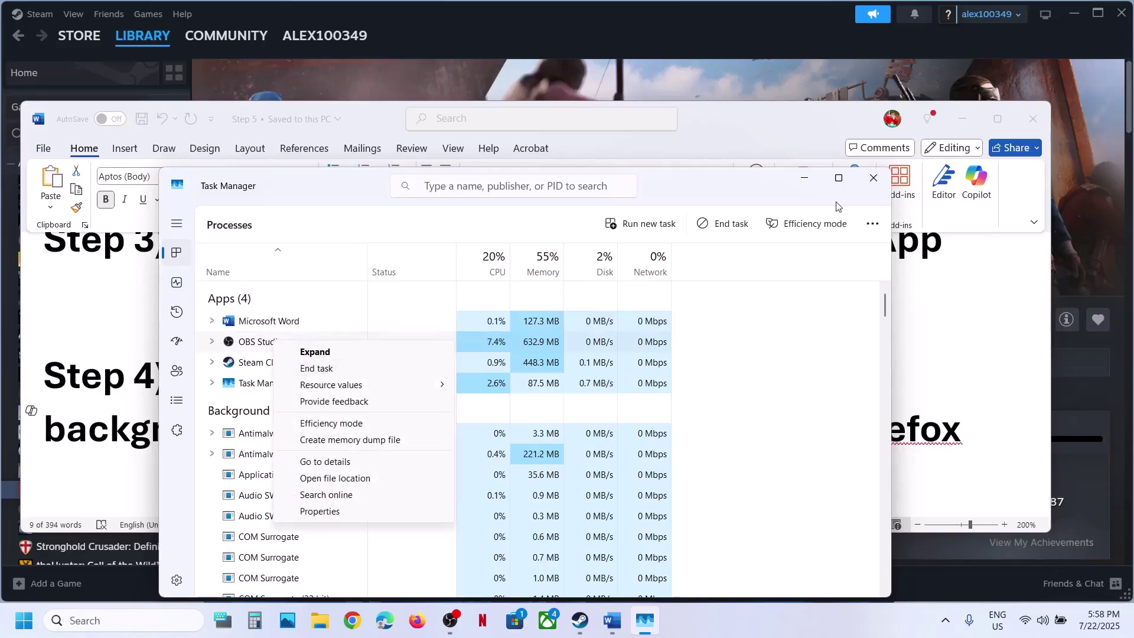
left_click(874, 180)
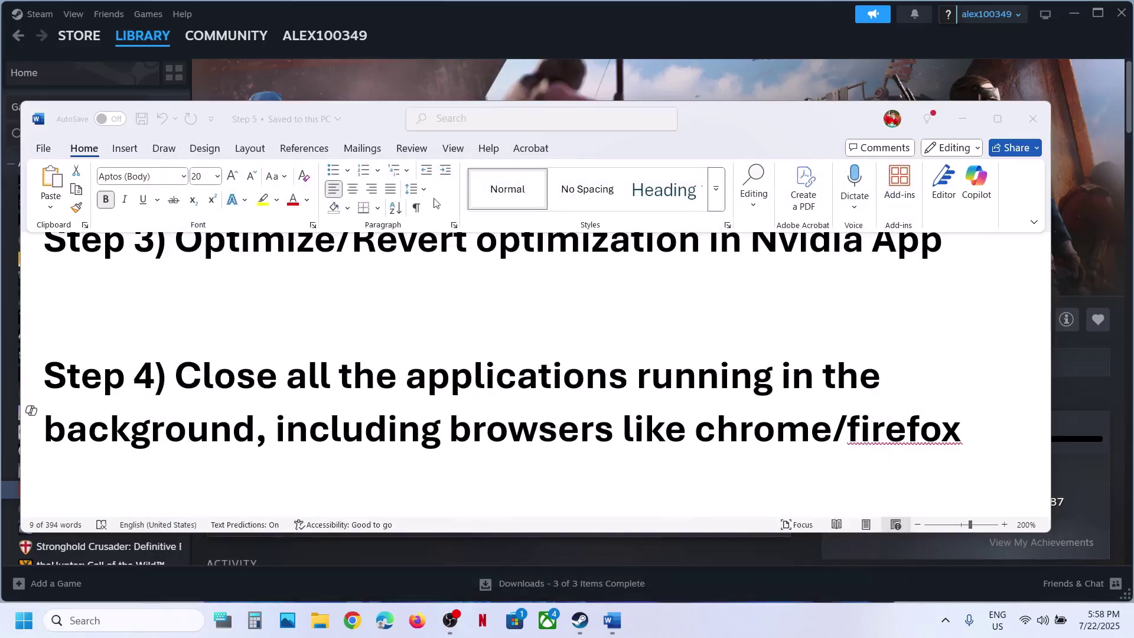
Read Step 5 in the Word document, highlighting the ACE.BASE.sys file name
left_click(370, 378)
scroll(370, 378, "down", 2)
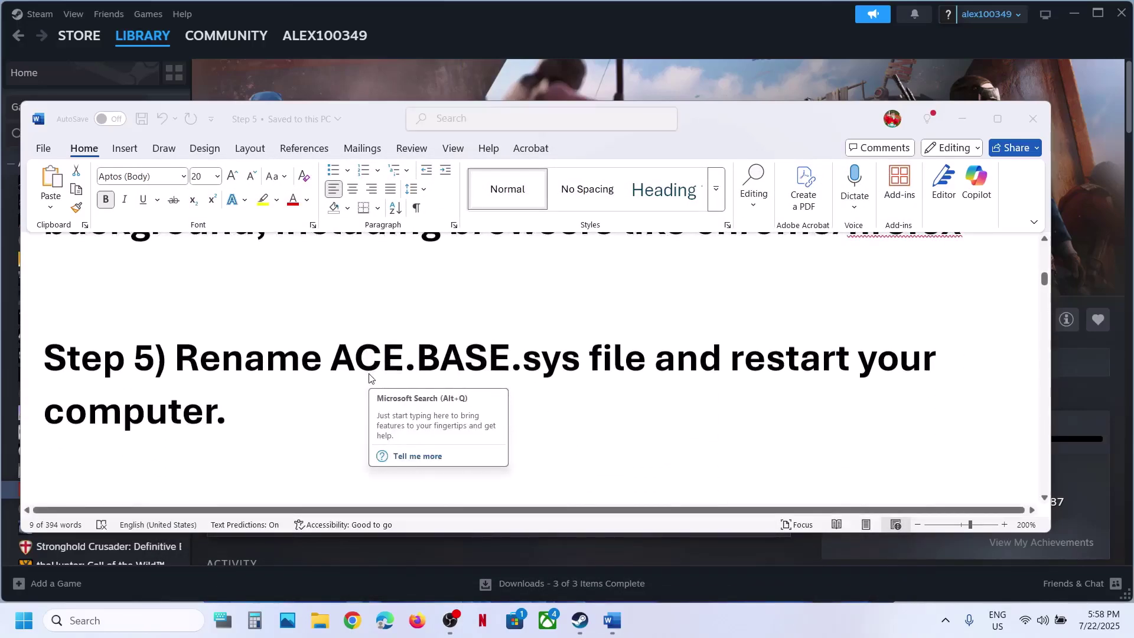
left_click(363, 372)
left_click_drag(346, 362, 557, 362)
left_click(558, 361)
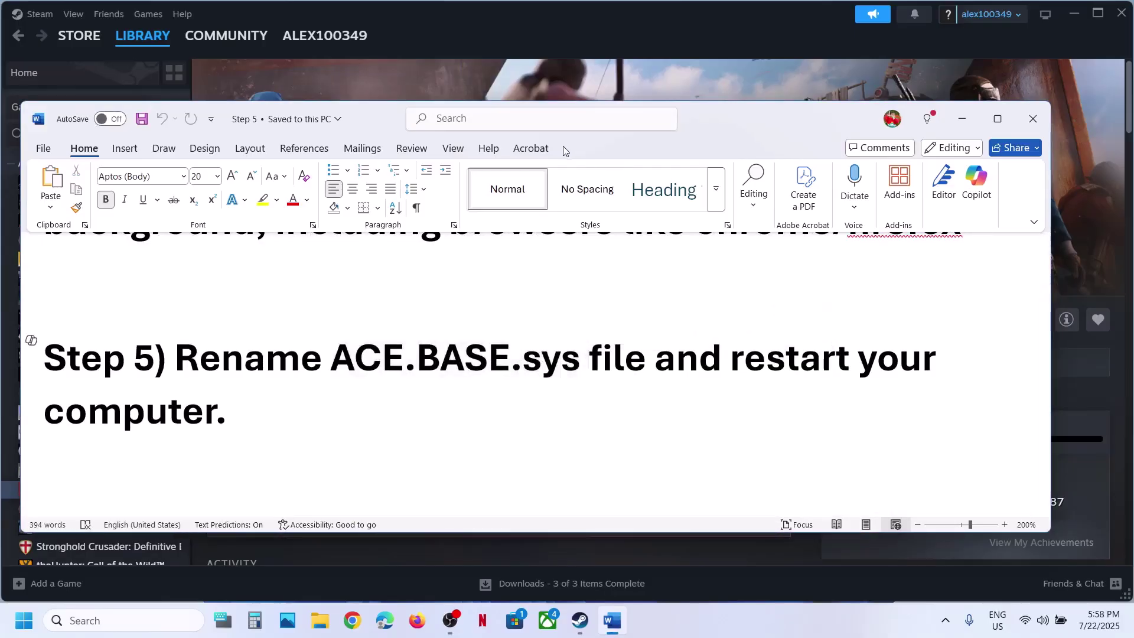
Switch to Steam and view the Delta Force library page, returning to the Rust page through the library home
left_click(488, 98)
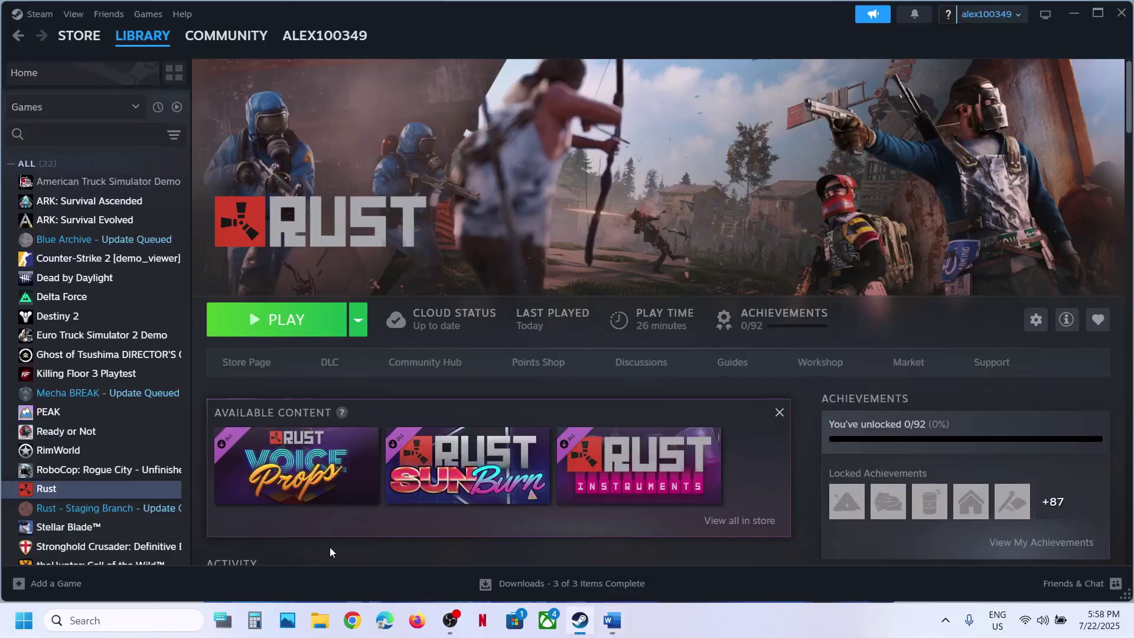
left_click(132, 55)
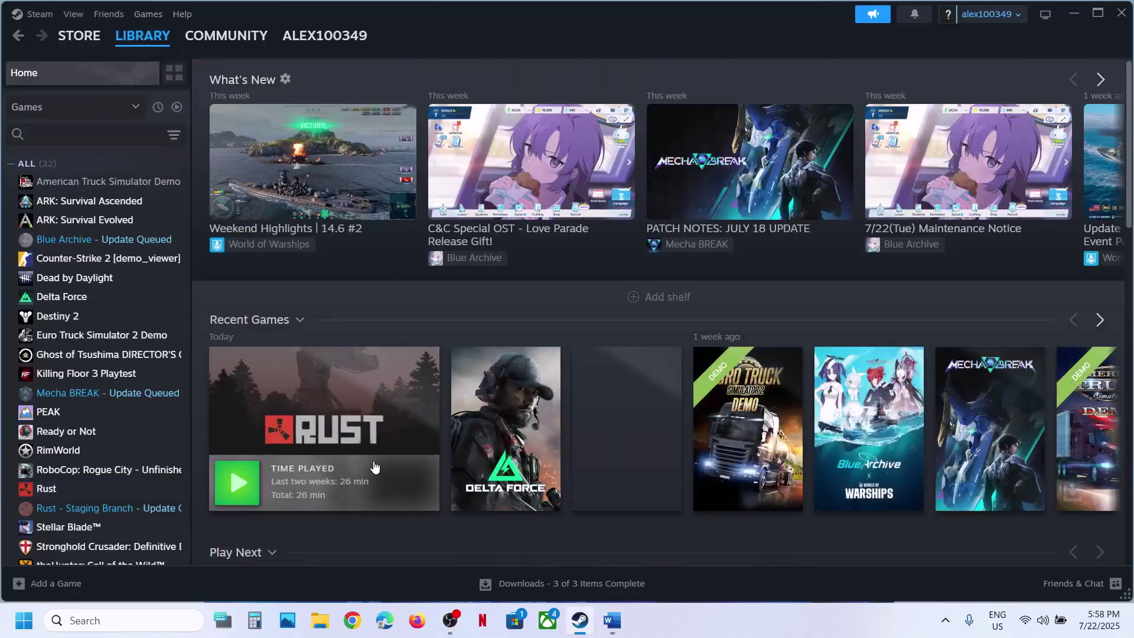
left_click(498, 429)
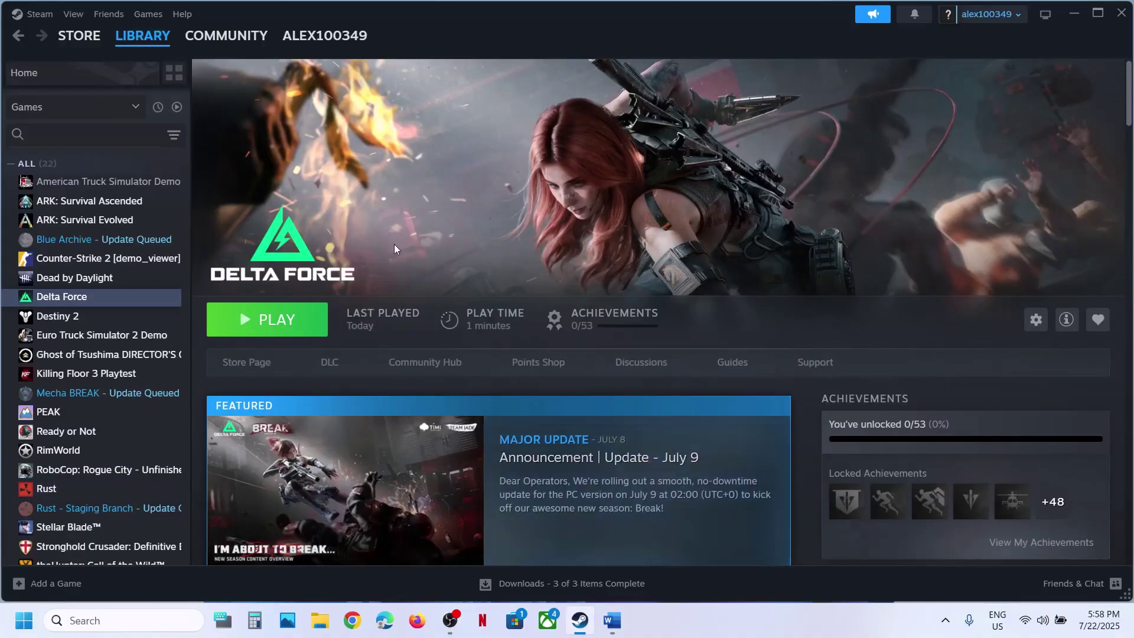
mouse_move(118, 33)
left_click(132, 56)
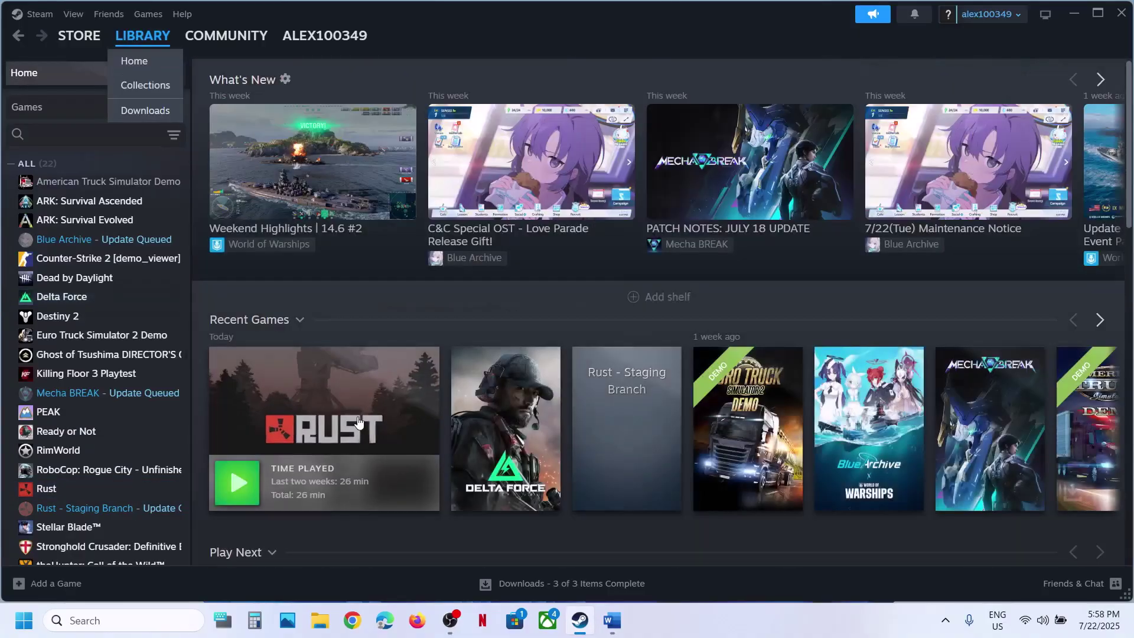
left_click(331, 429)
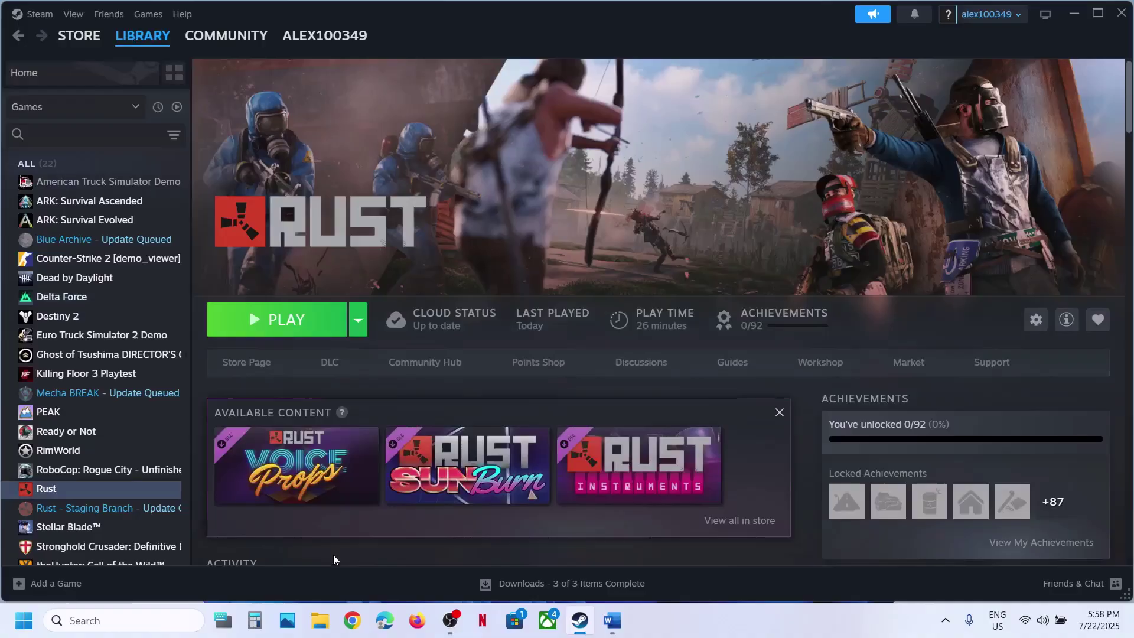
Switch to File Explorer and open the C:\Windows\System32\drivers folder
left_click(319, 622)
left_click(85, 406)
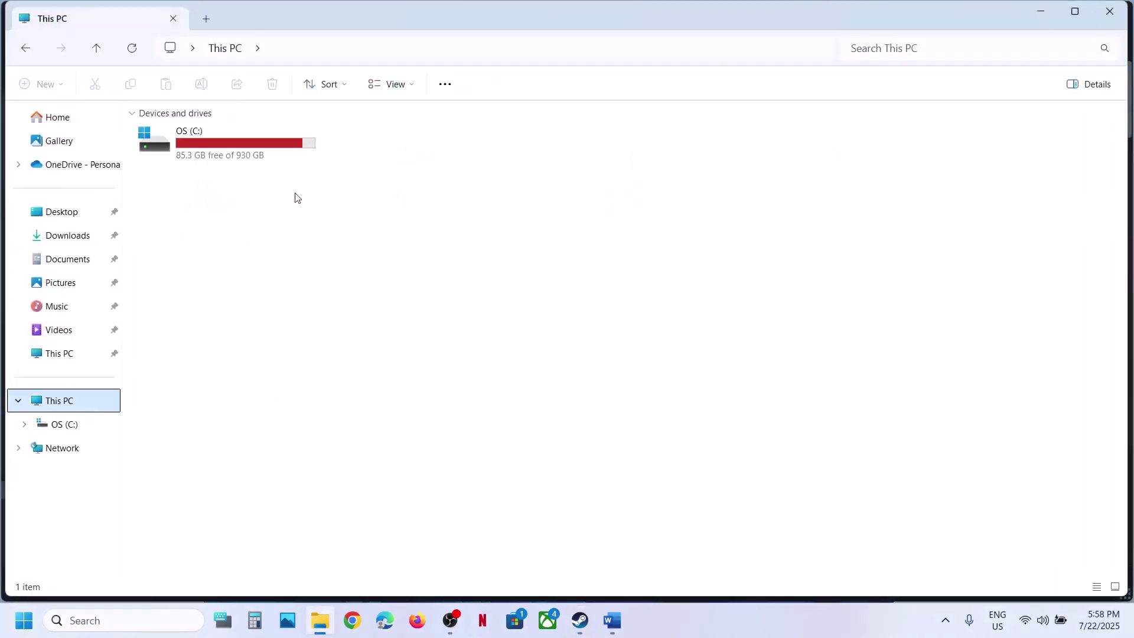
double_click(238, 162)
scroll(258, 435, "down", 3)
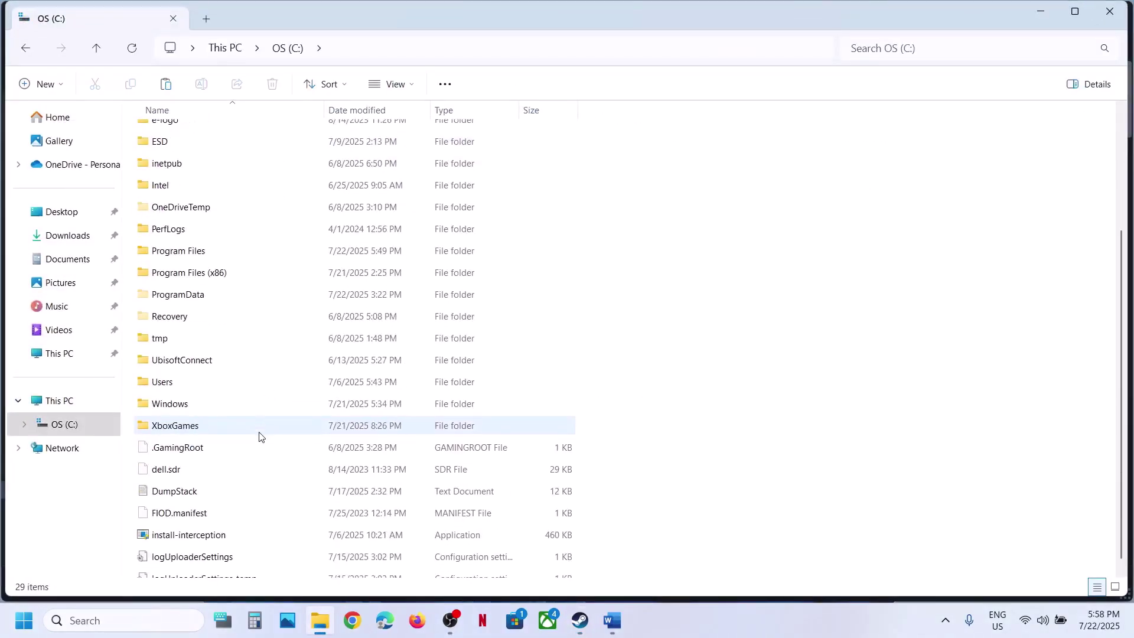
scroll(259, 436, "down", 1)
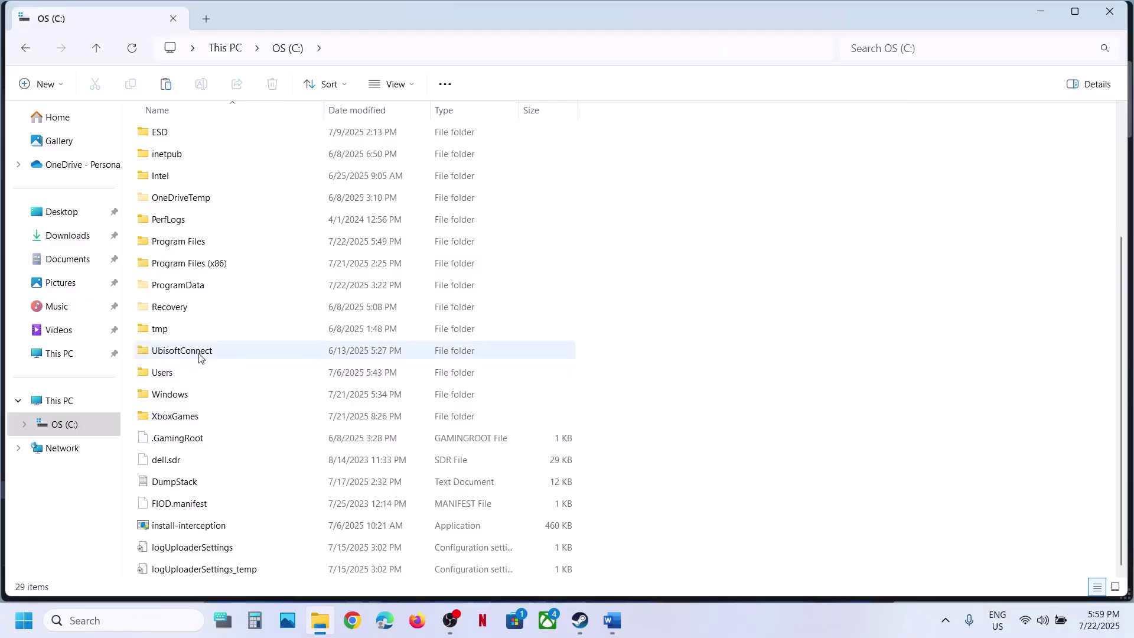
double_click(181, 394)
left_click(215, 358)
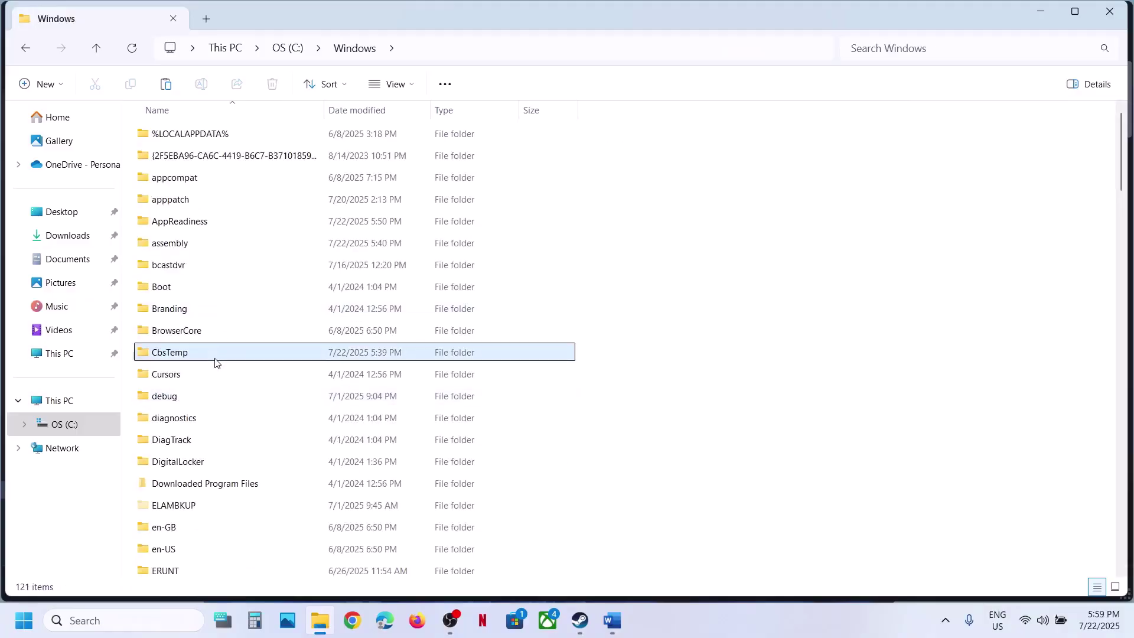
type("sy")
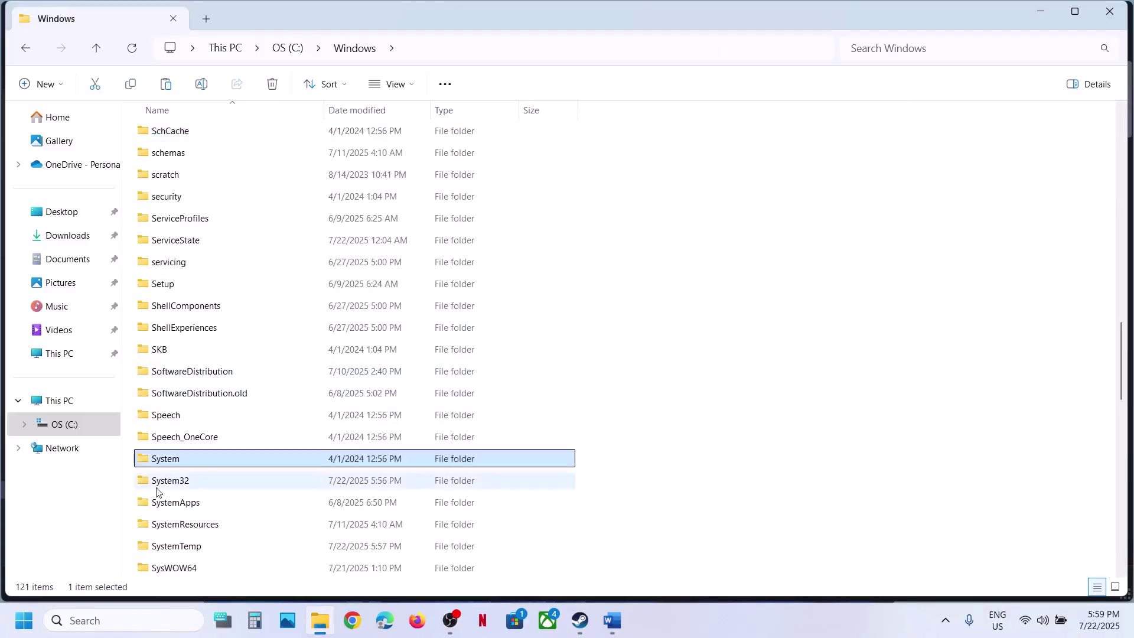
double_click(172, 483)
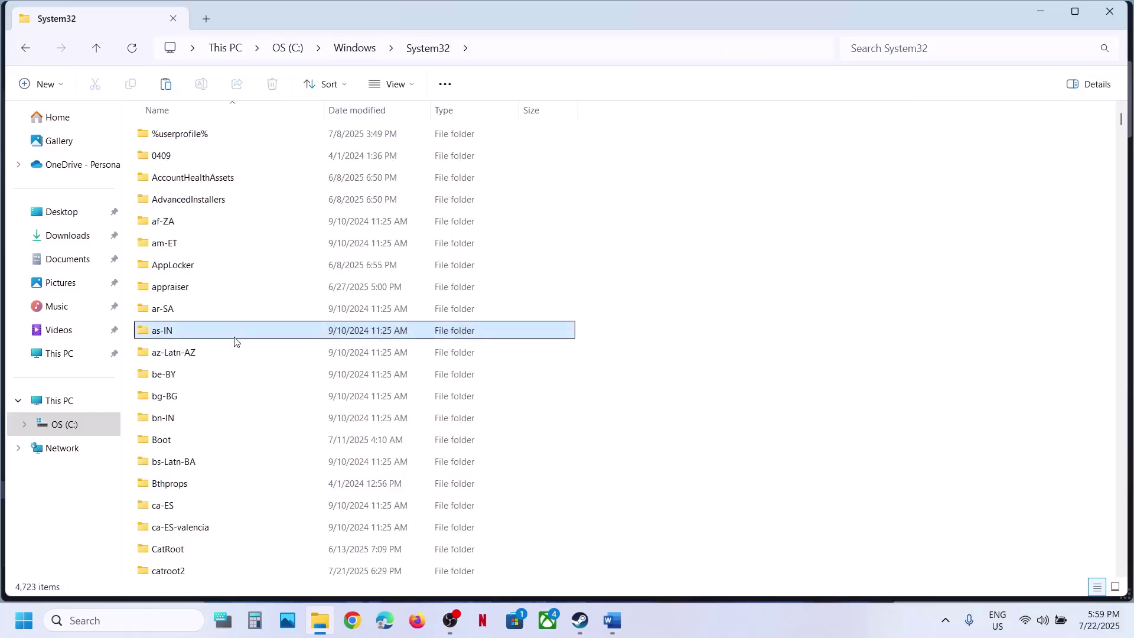
type("dr")
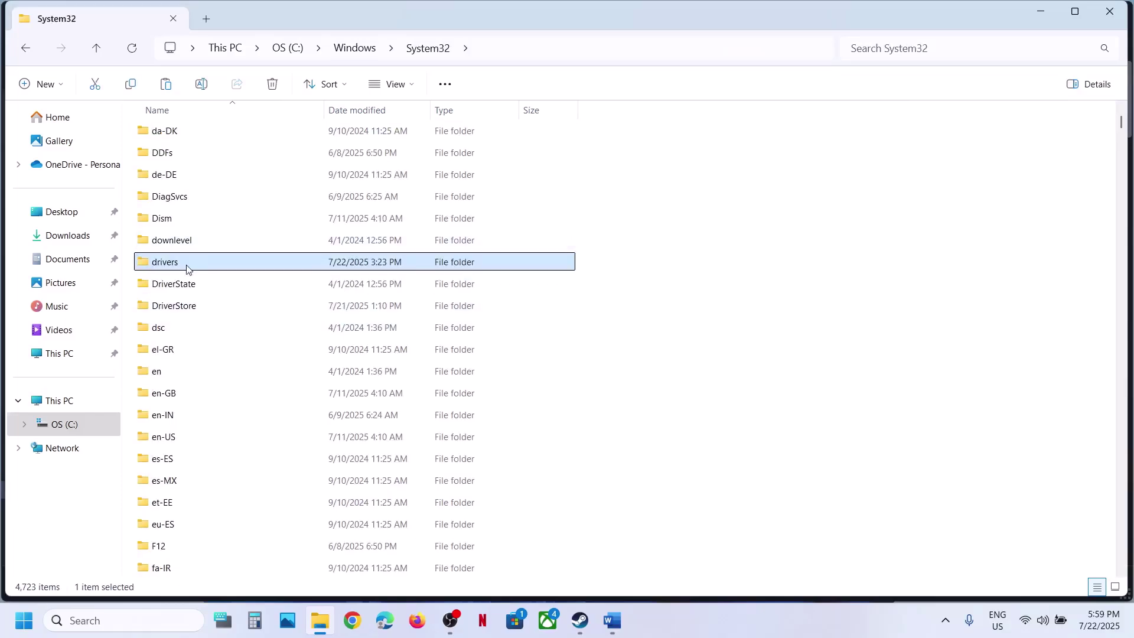
double_click(187, 263)
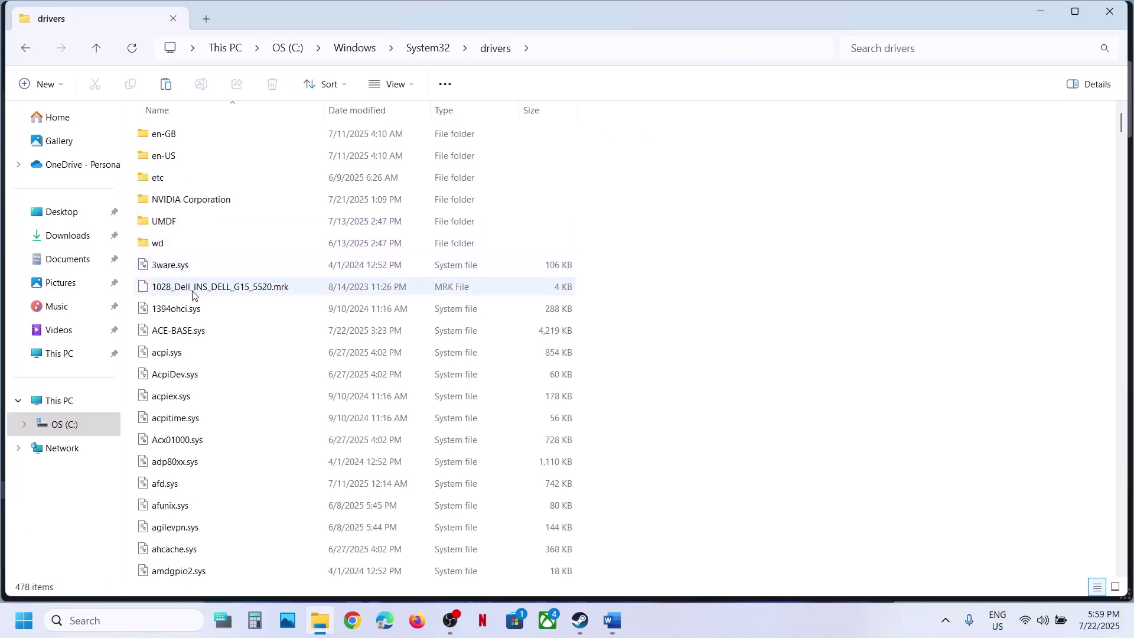
Rename the ACE-BASE.sys file as ACE-BASE.sys.old, allowing the change with administrator permission, and select the renamed file
left_click(190, 338)
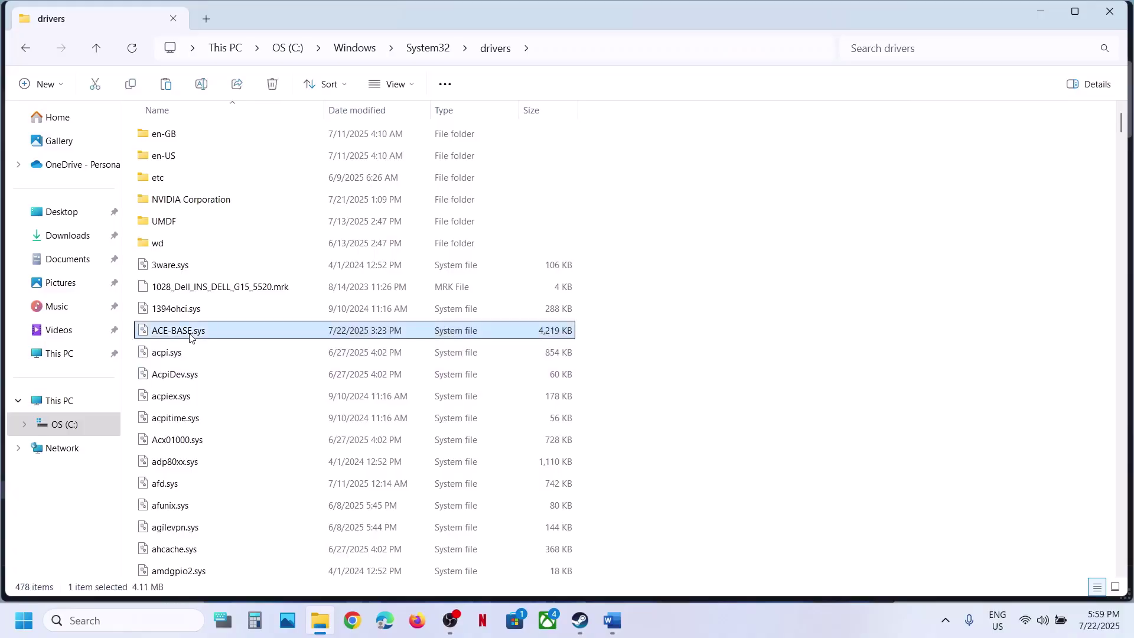
mouse_move(201, 337)
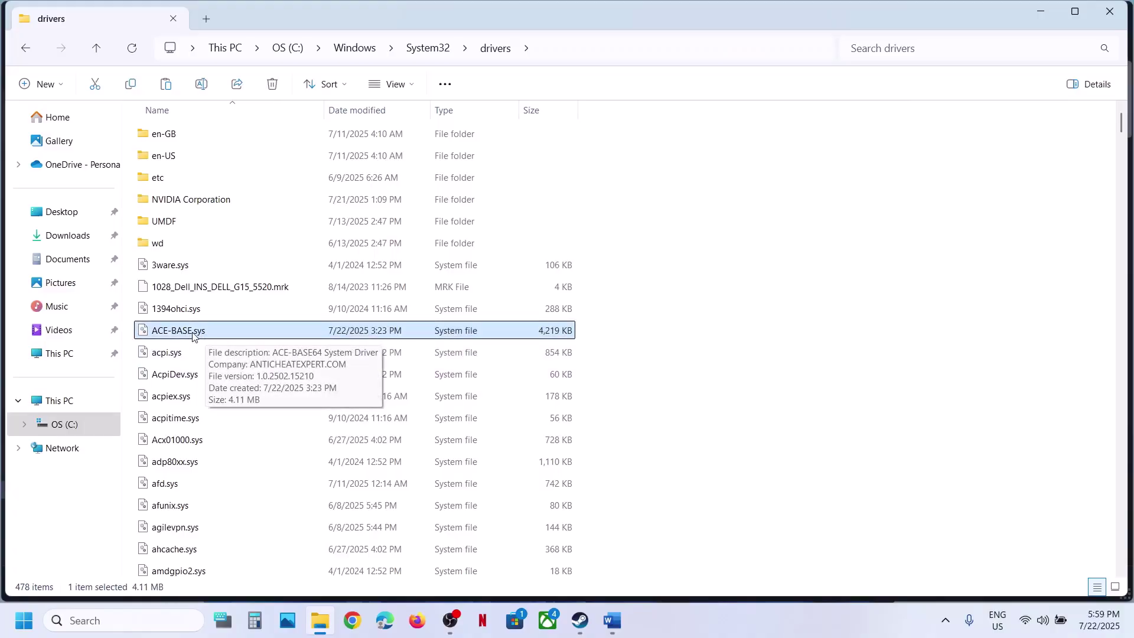
right_click(193, 337)
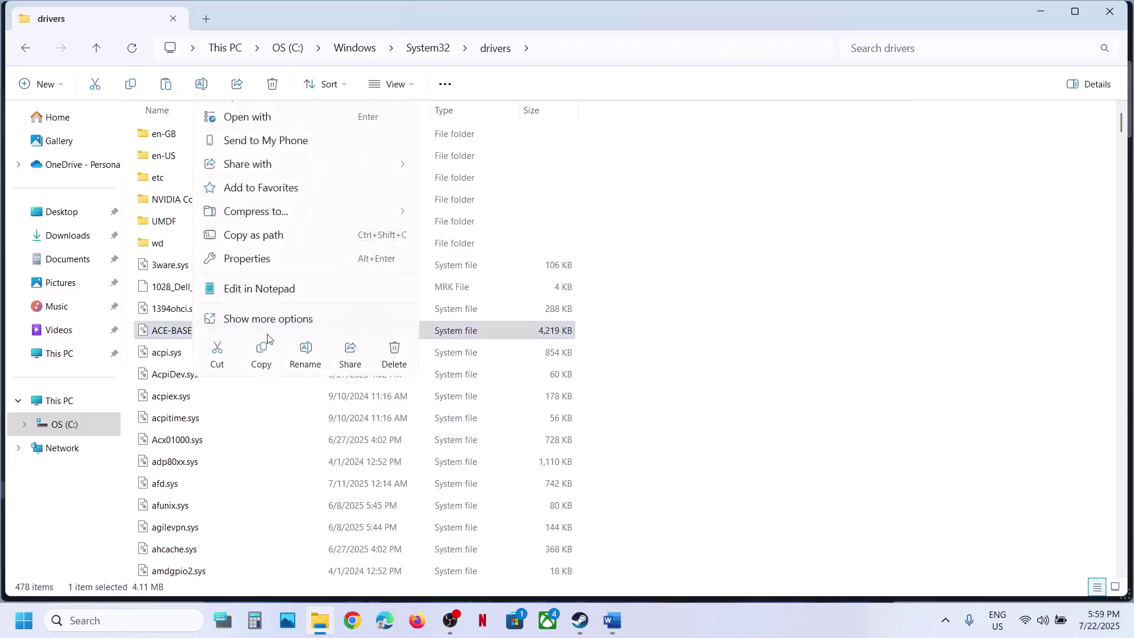
left_click(305, 351)
left_click(224, 334)
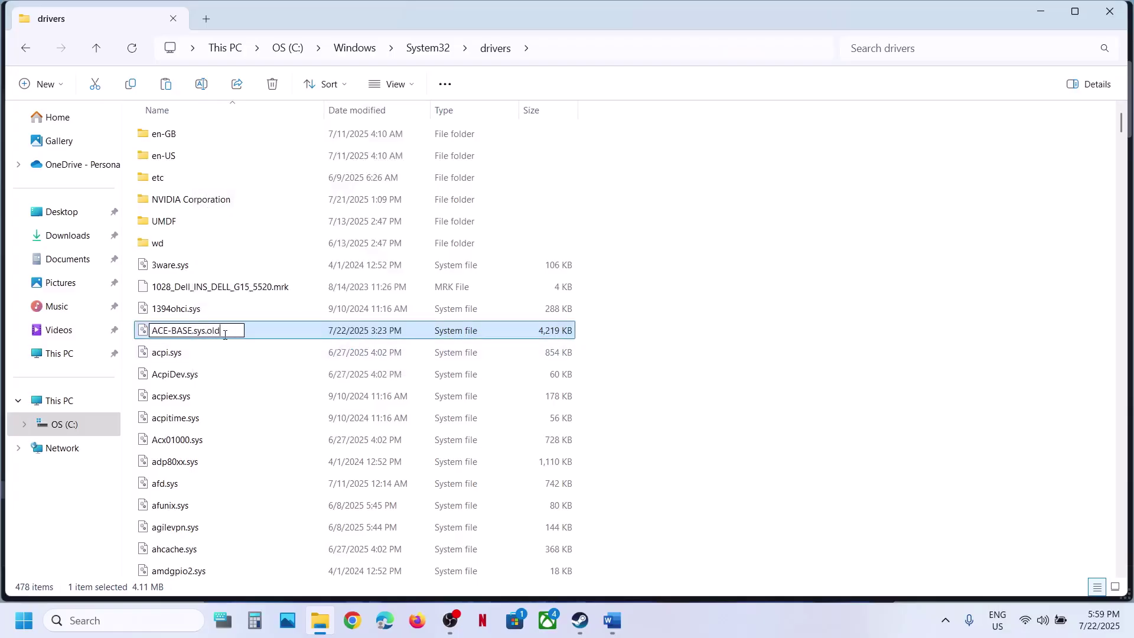
type(".old")
key("Return")
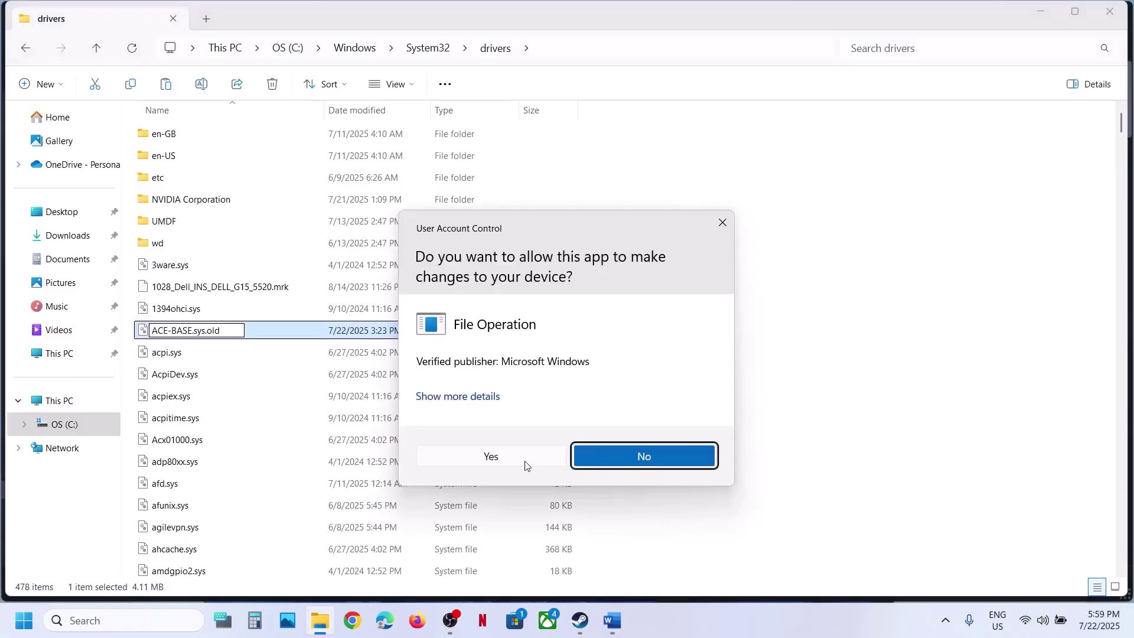
left_click(473, 461)
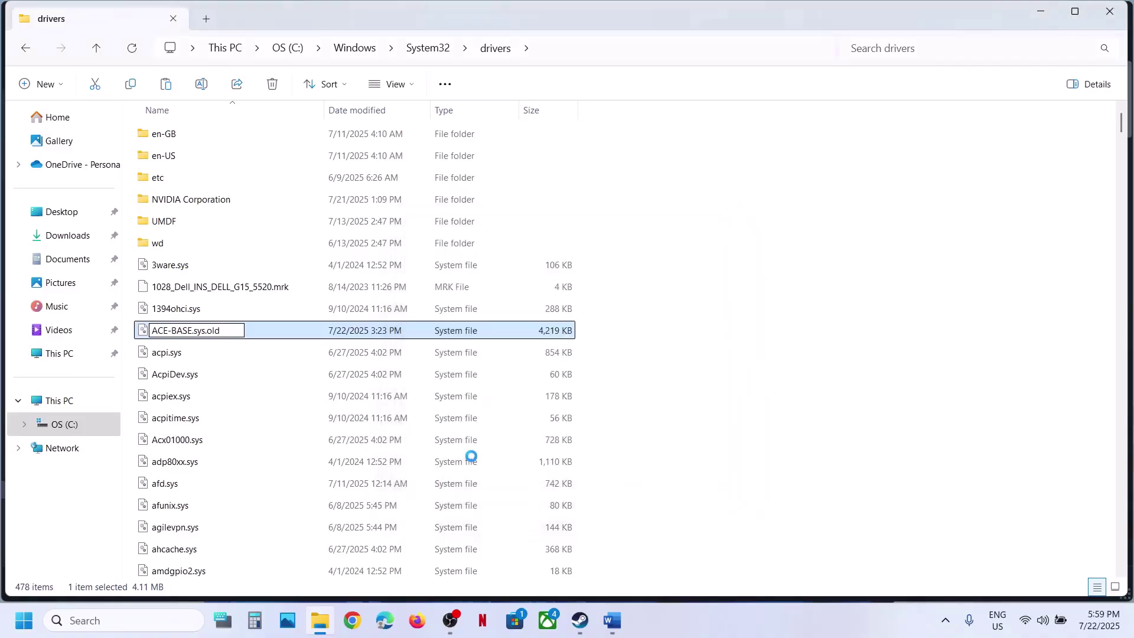
left_click_drag(544, 378, 229, 345)
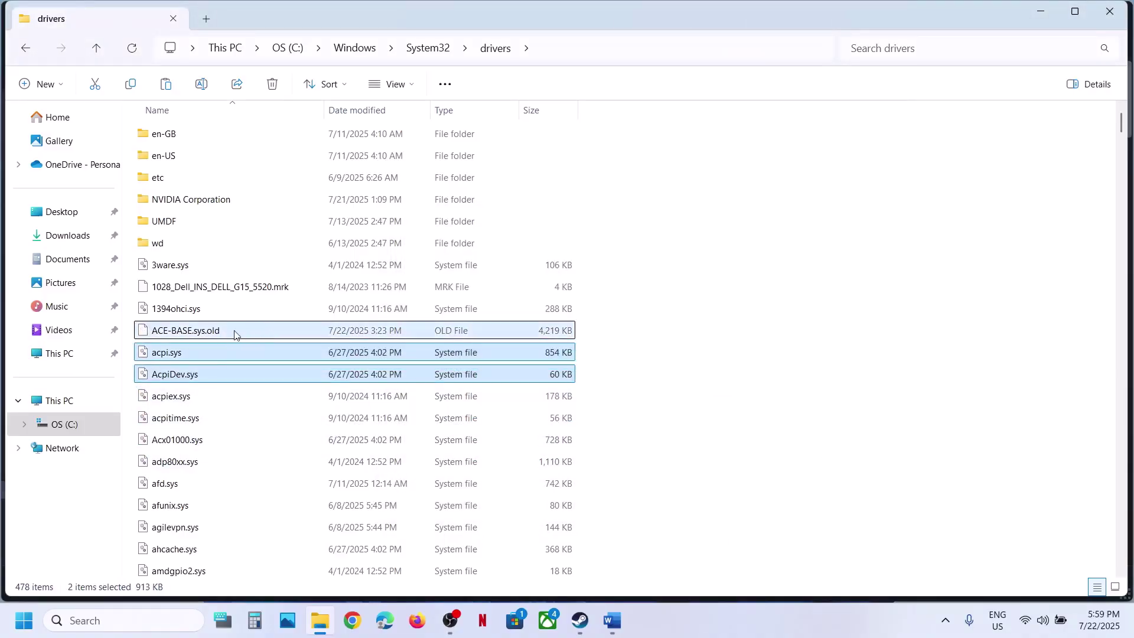
left_click(251, 333)
Switch to the Word document and highlight the instruction to restart the computer in Step 5
left_click(580, 620)
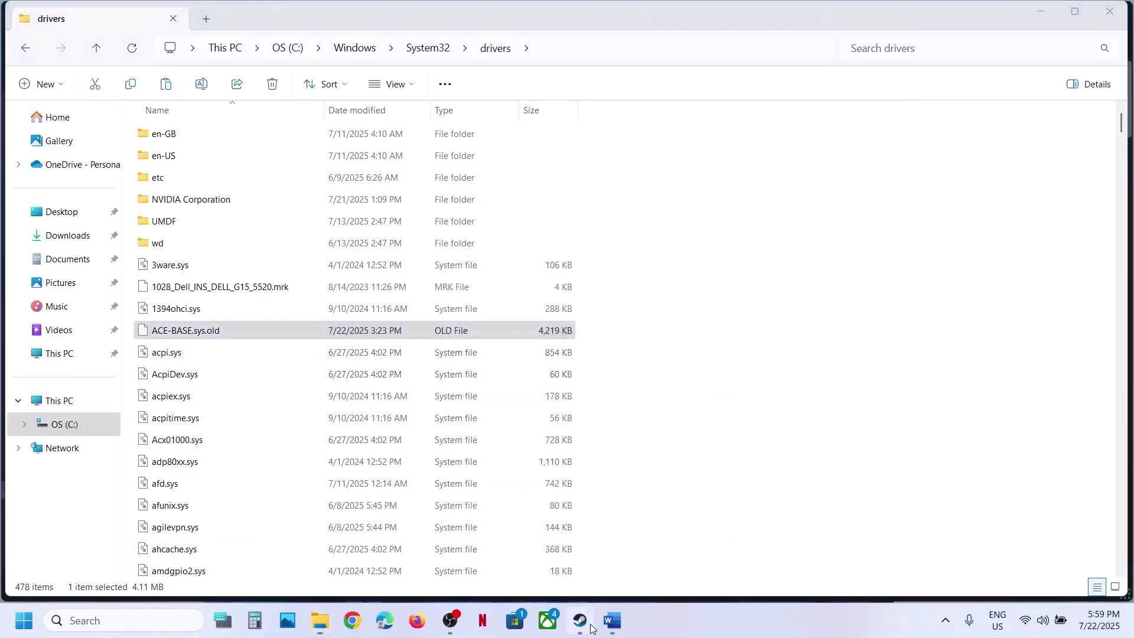
left_click(612, 621)
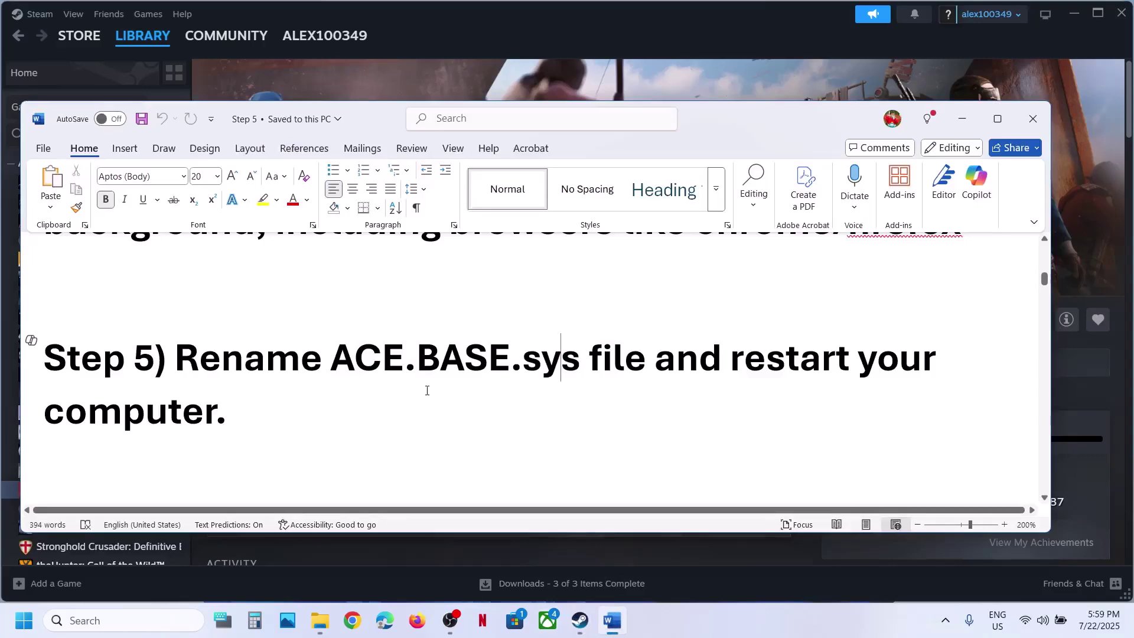
scroll(427, 390, "down", 1)
scroll(427, 390, "up", 2)
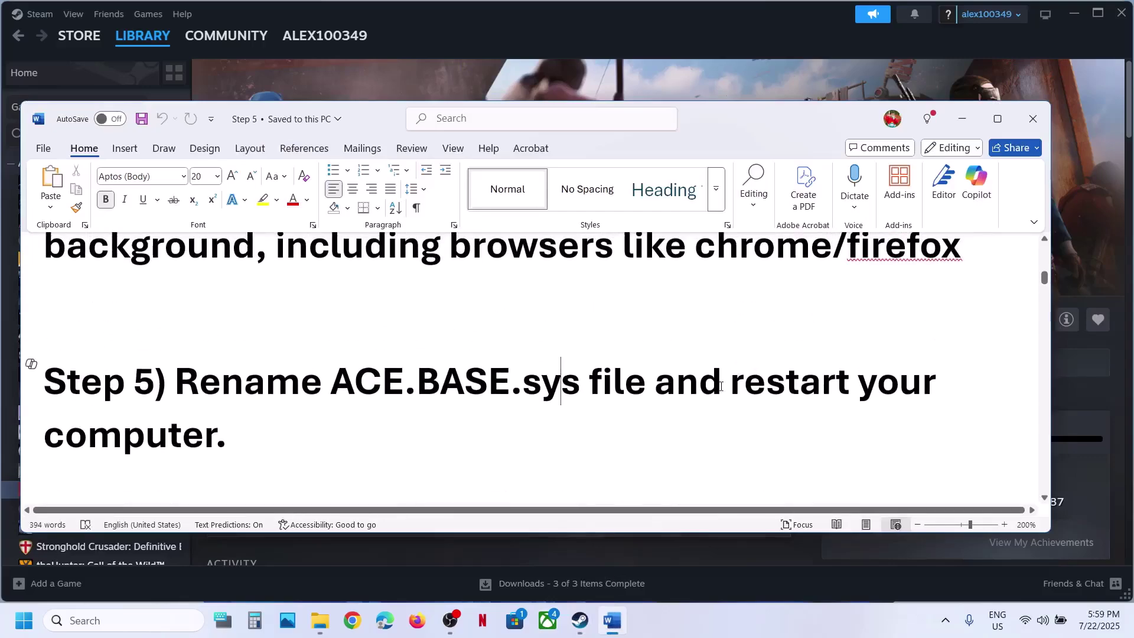
left_click_drag(720, 387, 848, 418)
View the Windows power options, including Restart, and dismiss them without restarting
left_click(23, 620)
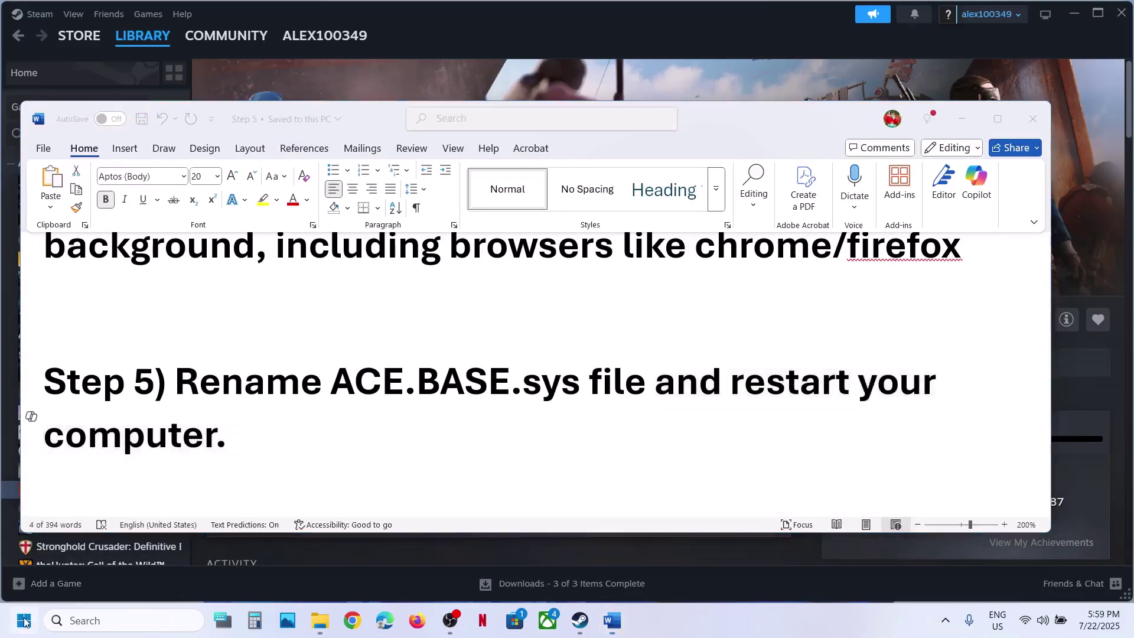
left_click(427, 570)
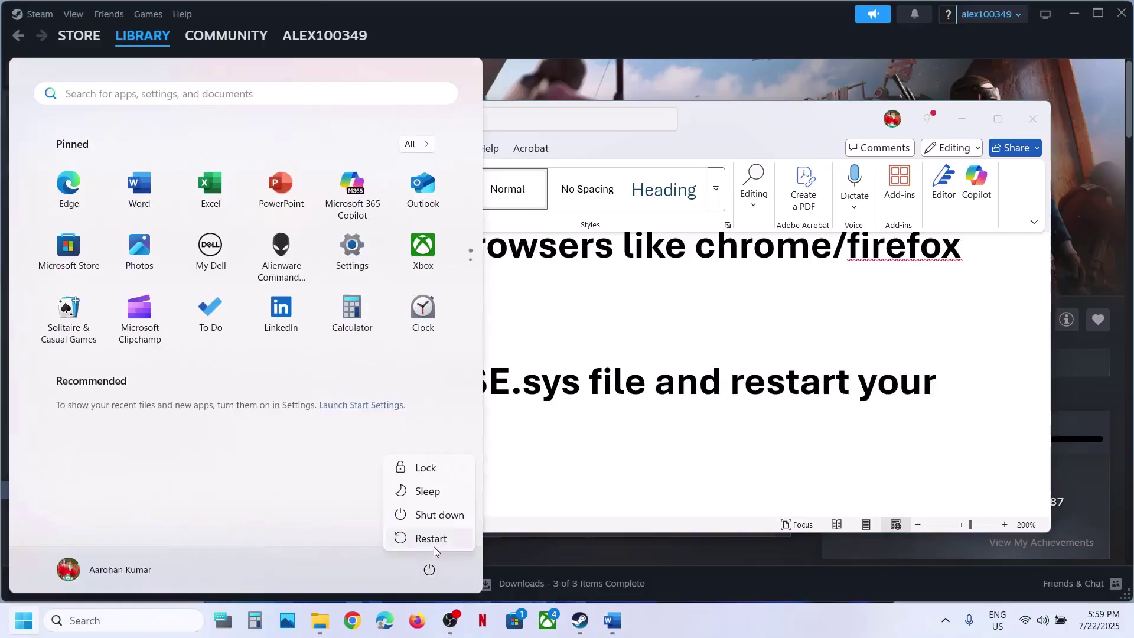
left_click(661, 407)
Highlight the Easy AntiCheat instruction in Step 6 of the document and open the Windows Services console
scroll(658, 402, "down", 3)
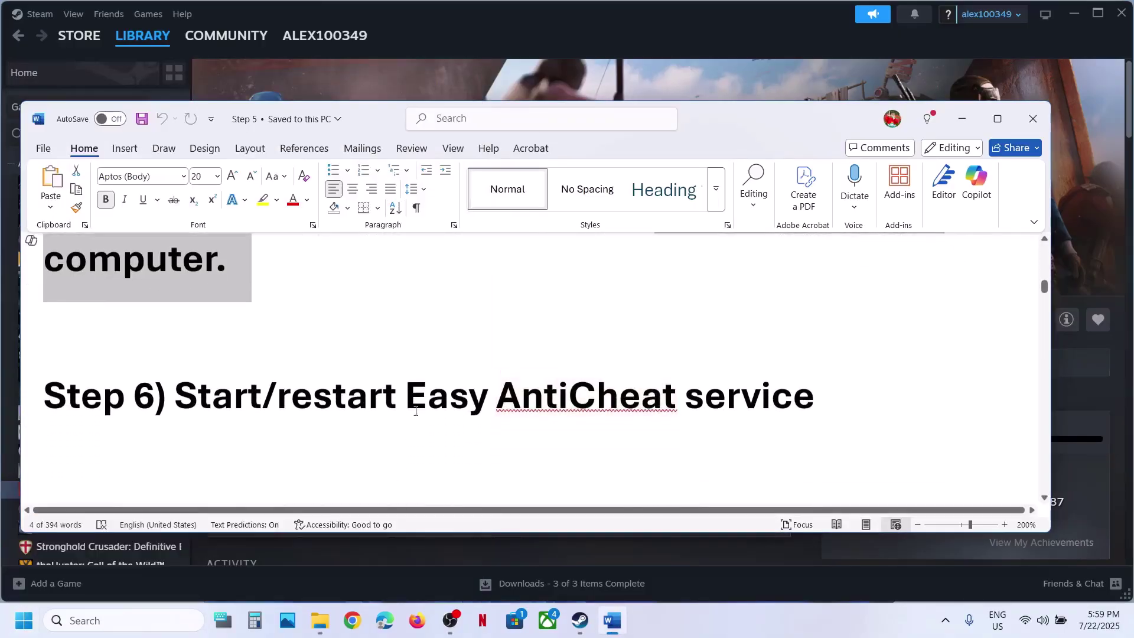
left_click_drag(264, 405, 579, 410)
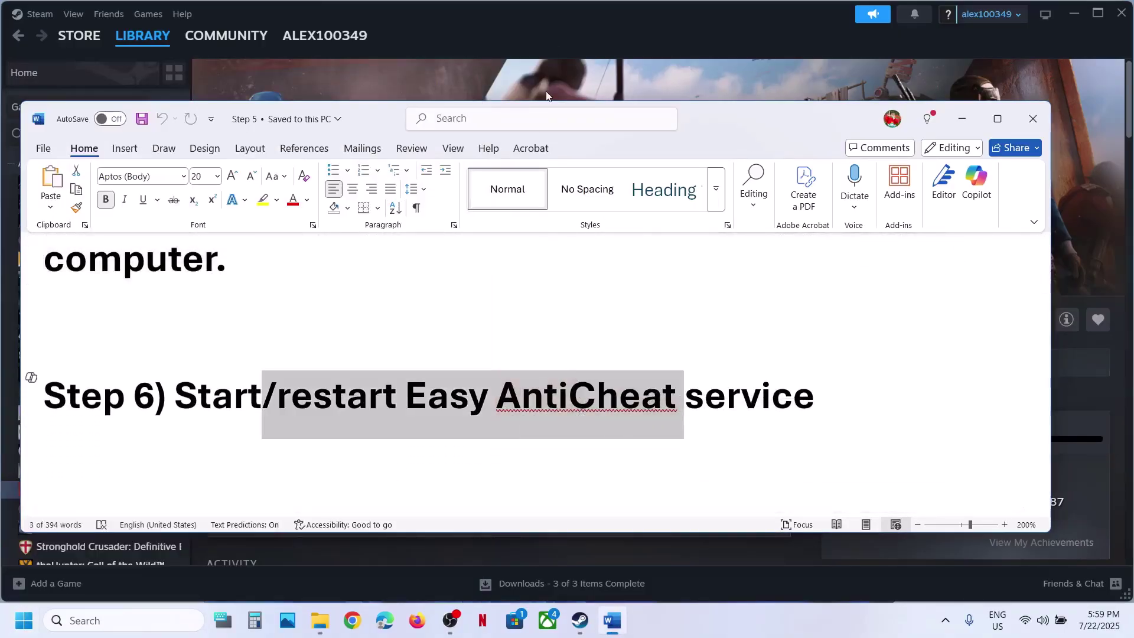
left_click(580, 621)
left_click(137, 619)
type("services")
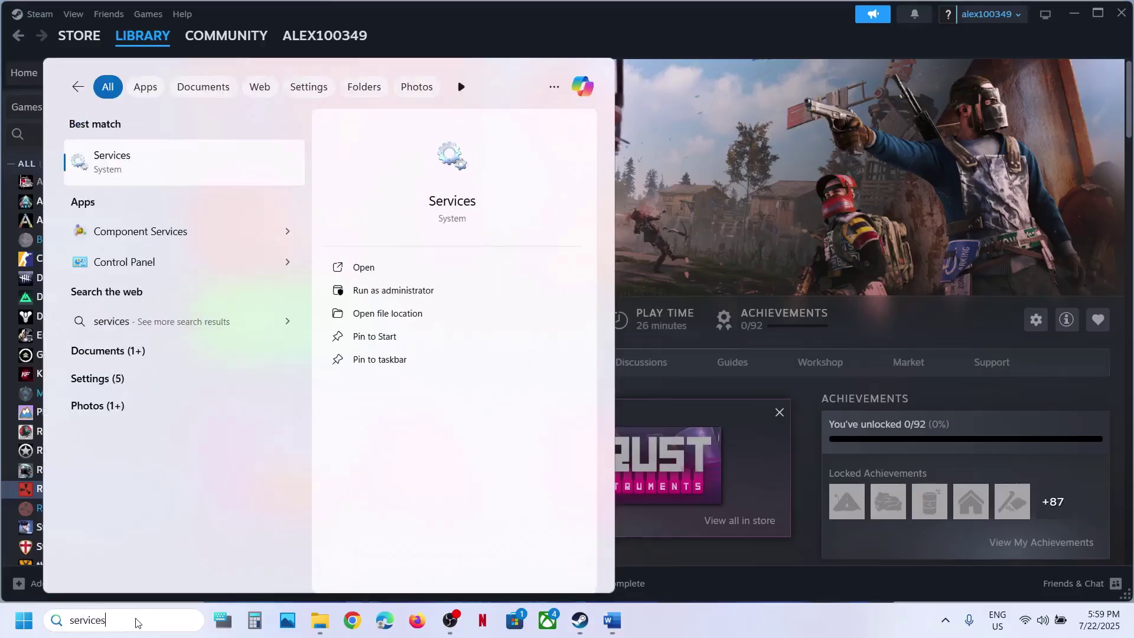
key("Return")
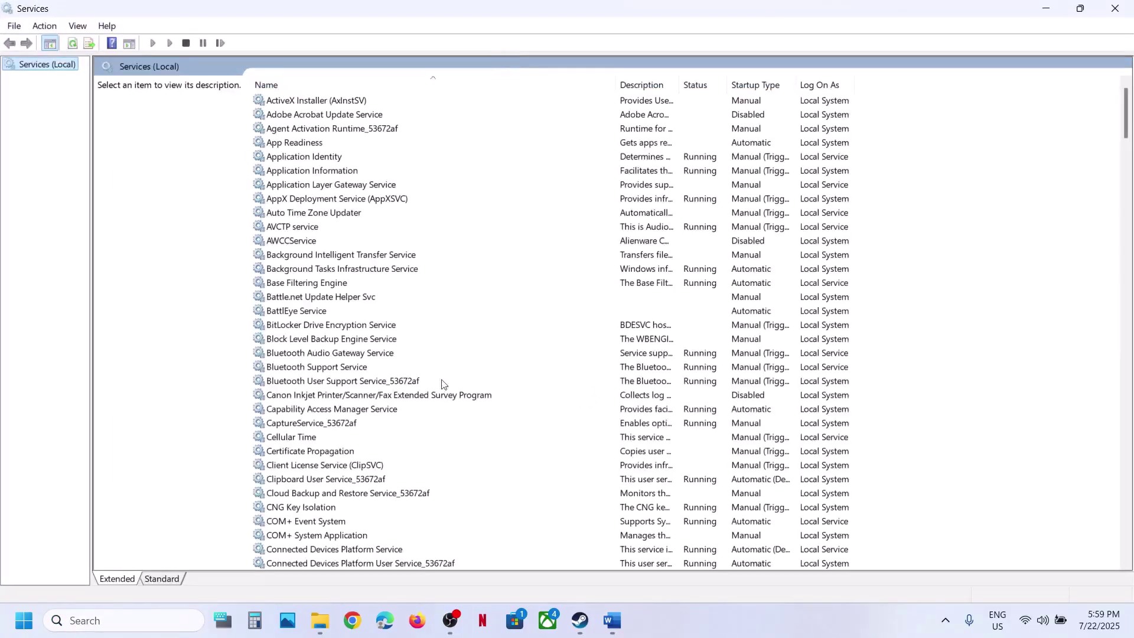
Try to start the Easy Anti-Cheat (Epic Online Services) service and dismiss the resulting dialog
left_click(351, 397)
key("e")
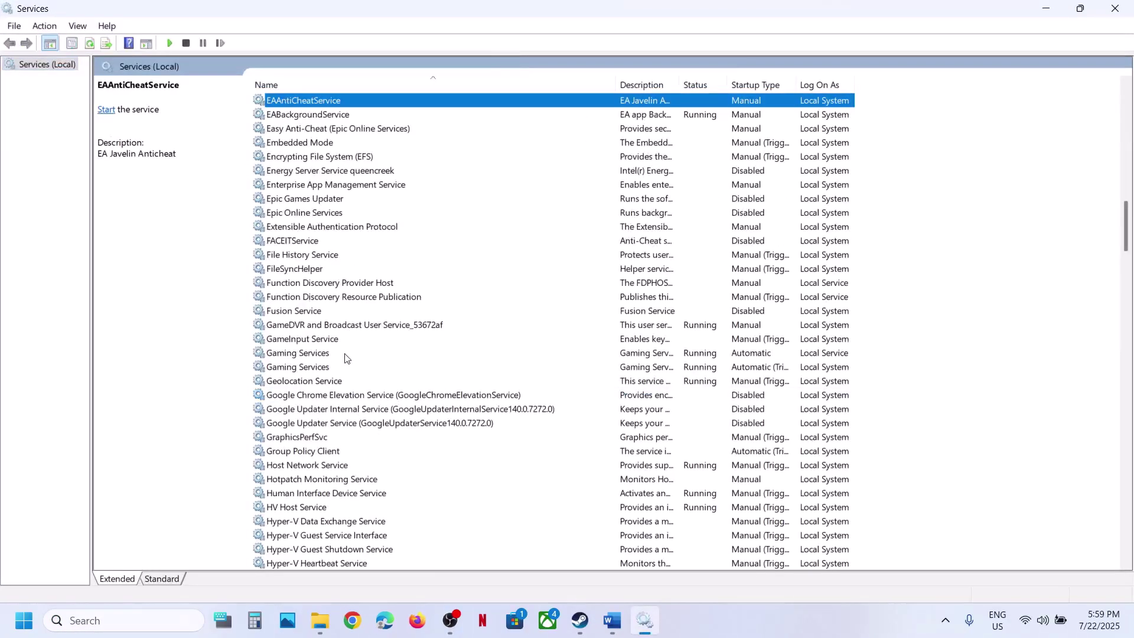
left_click(297, 129)
right_click(297, 128)
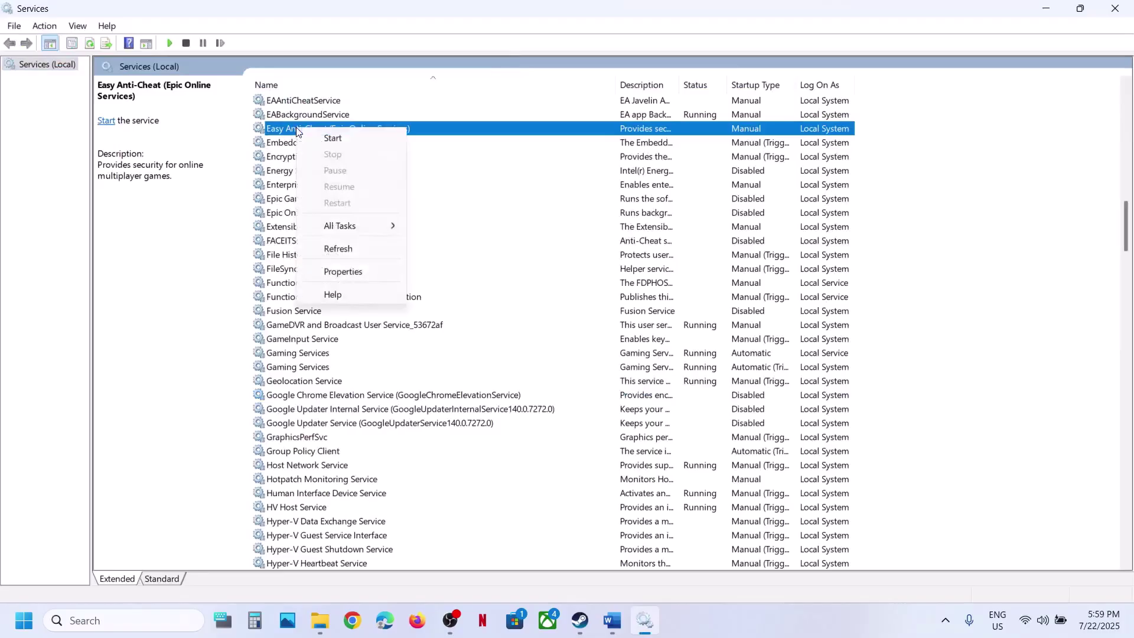
left_click(347, 144)
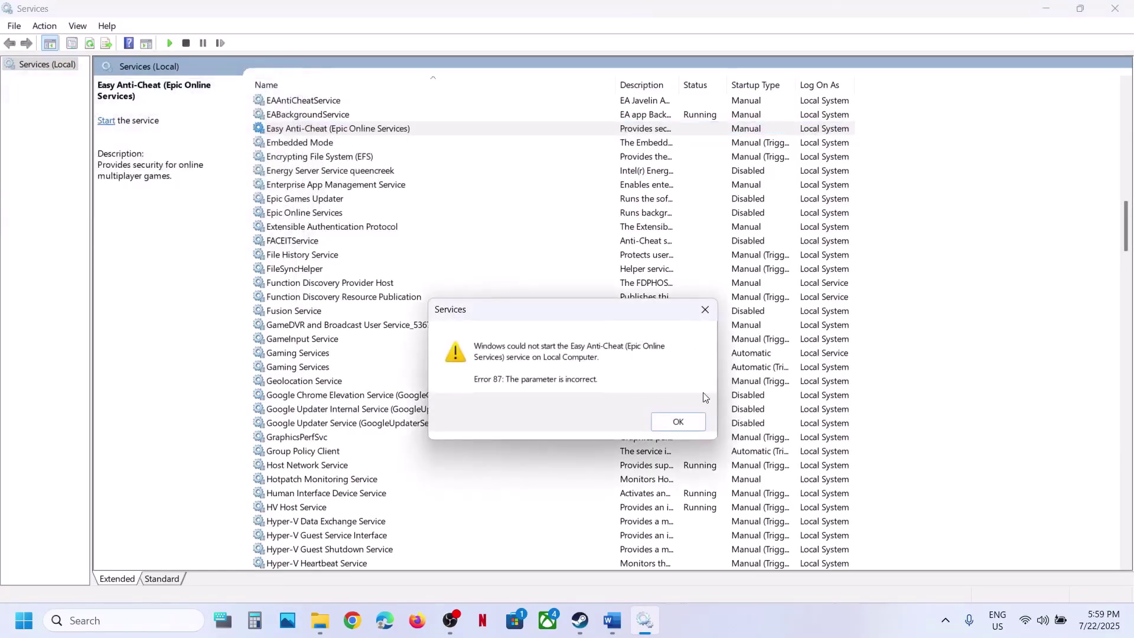
left_click(677, 422)
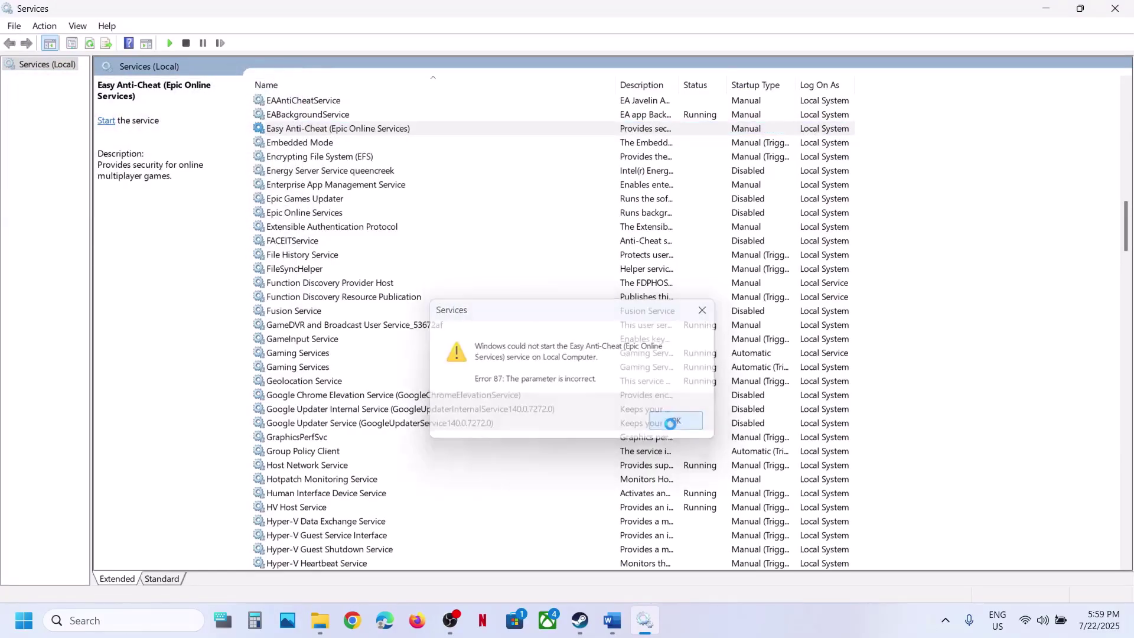
Review the commands available for the Easy Anti-Cheat (Epic Online Services) service and close the Services console
right_click(288, 131)
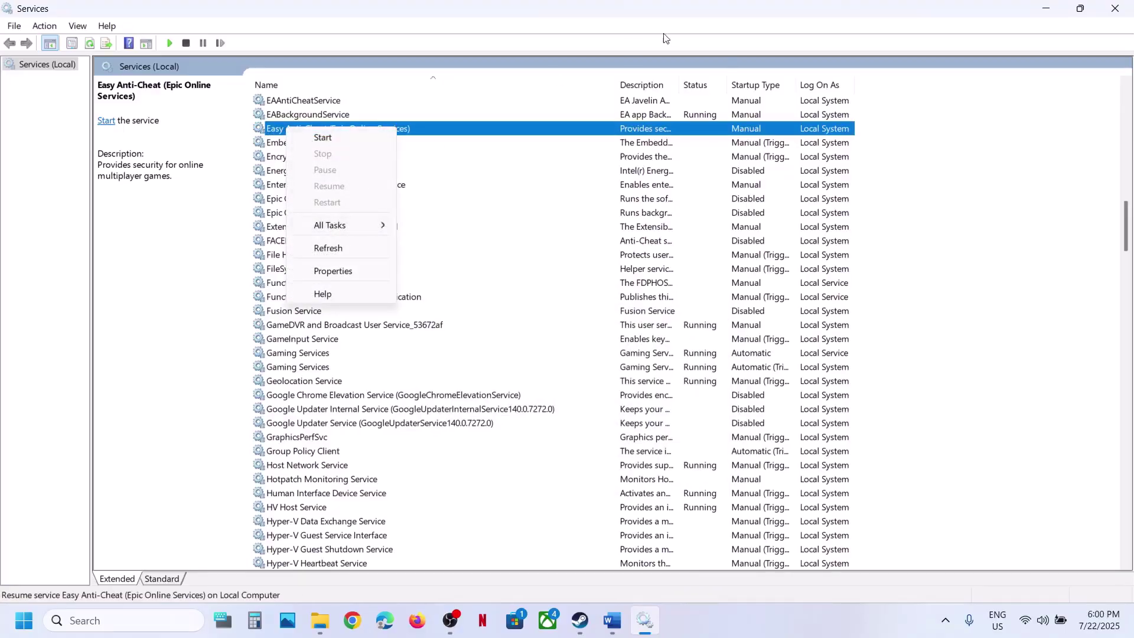
left_click(505, 116)
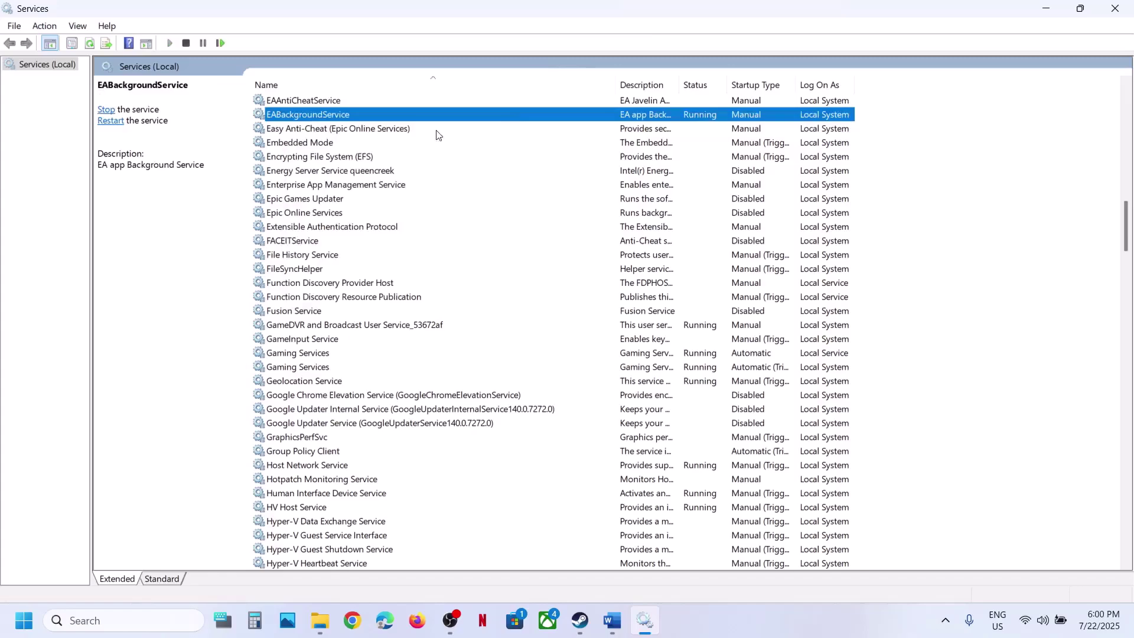
left_click(397, 131)
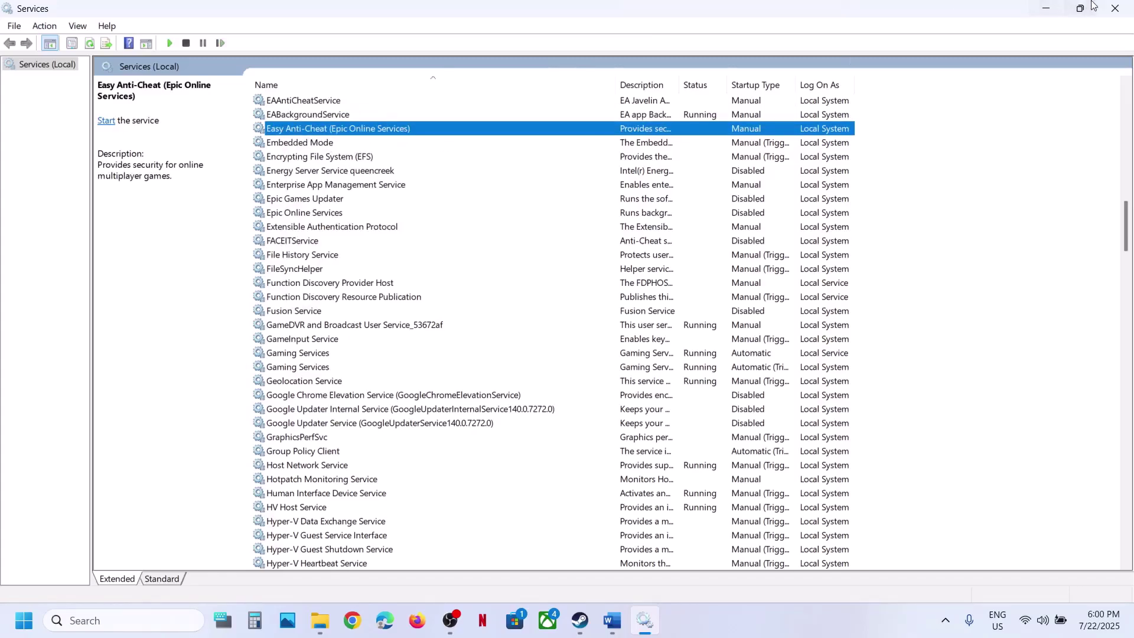
left_click(1114, 8)
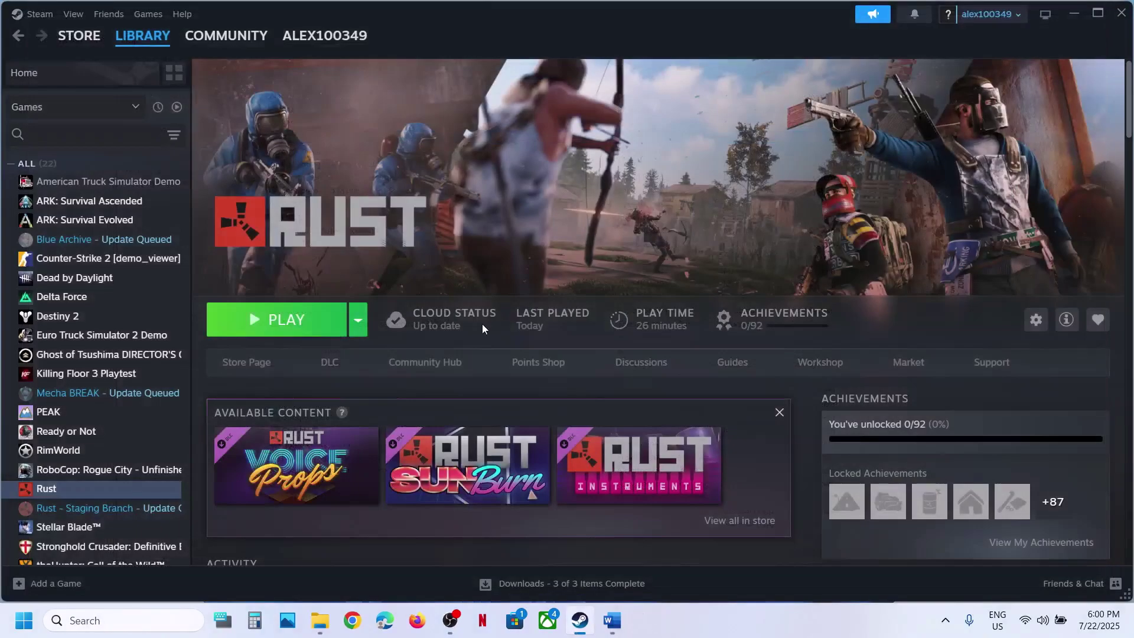
Switch to the Word document and read Step 7, highlighting the power saver and balanced mode instruction
left_click(598, 625)
scroll(397, 421, "down", 3)
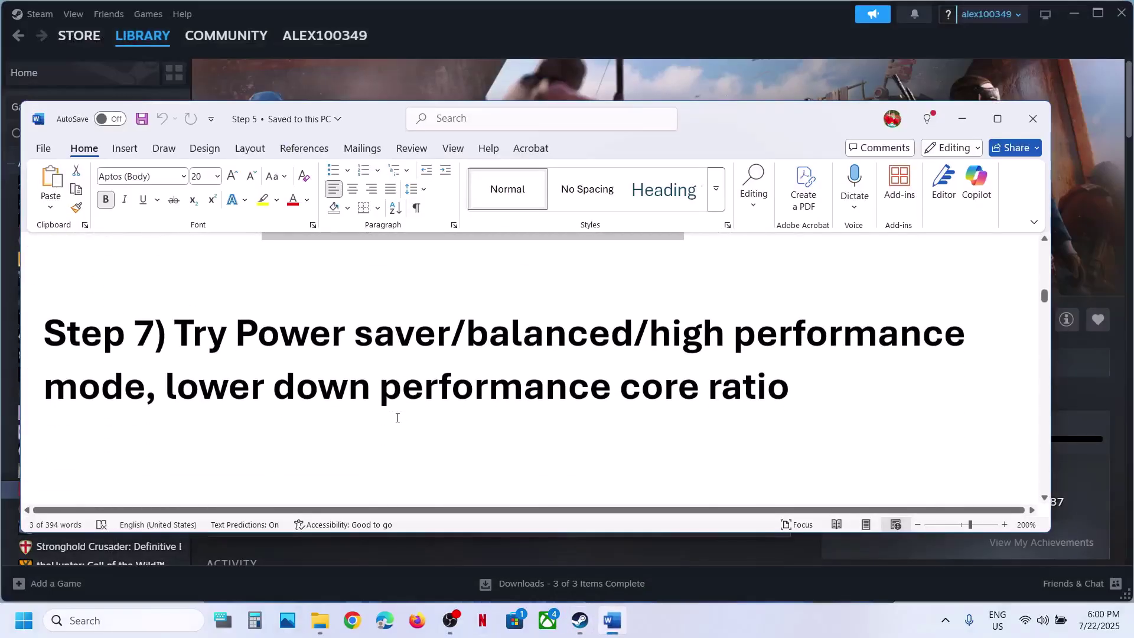
left_click_drag(214, 323, 632, 334)
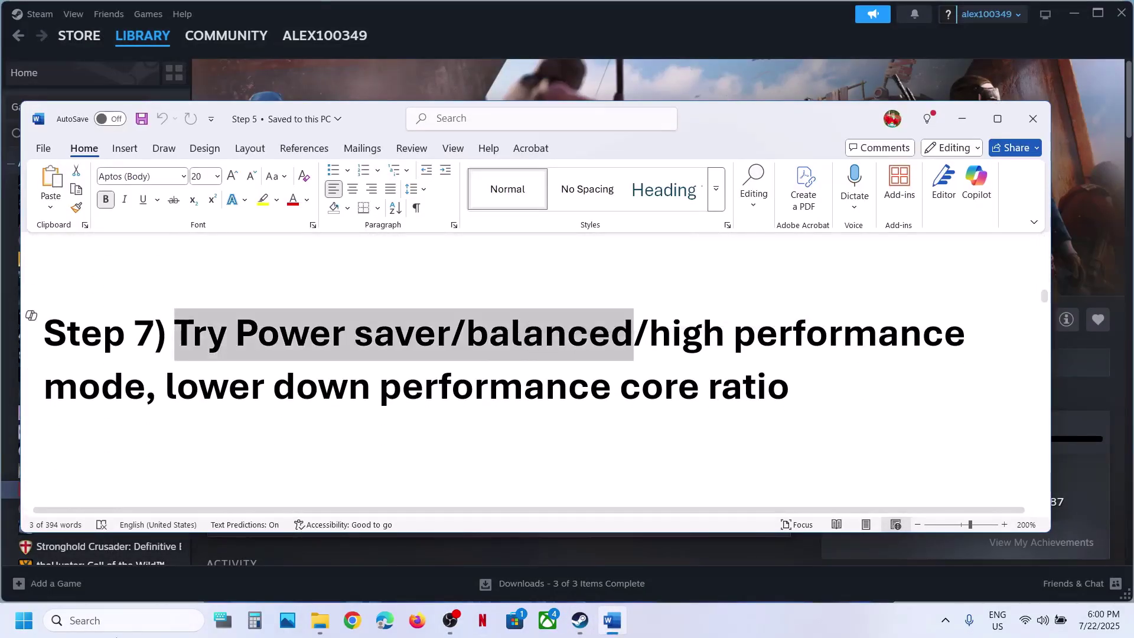
Open Control Panel and go to Power Options under Hardware and Sound
left_click(113, 618)
type("co trol")
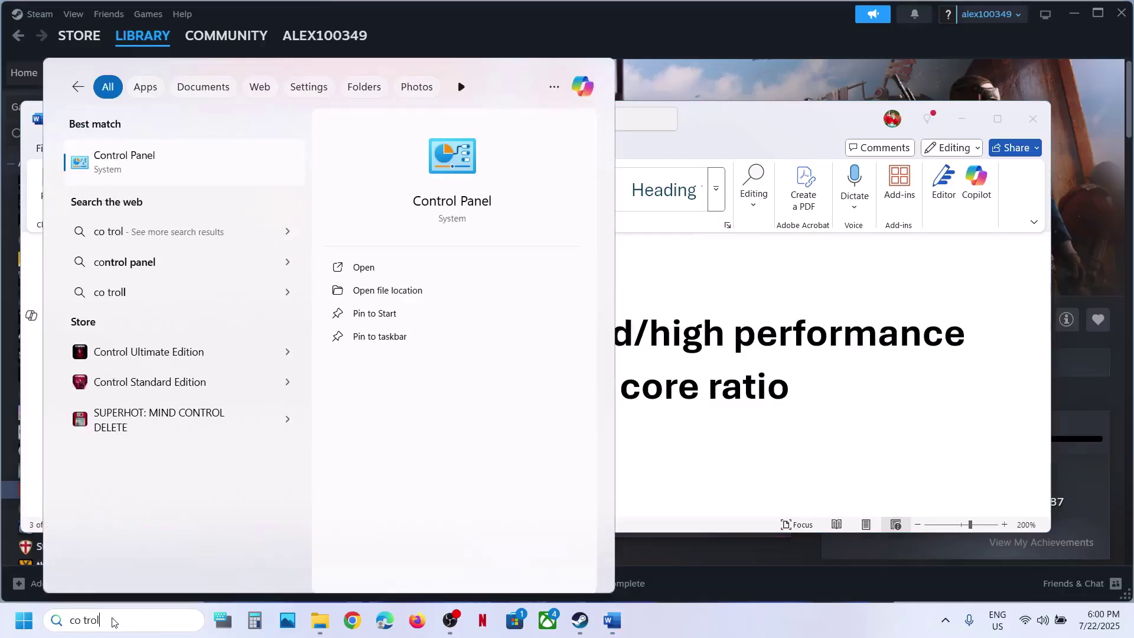
key("Return")
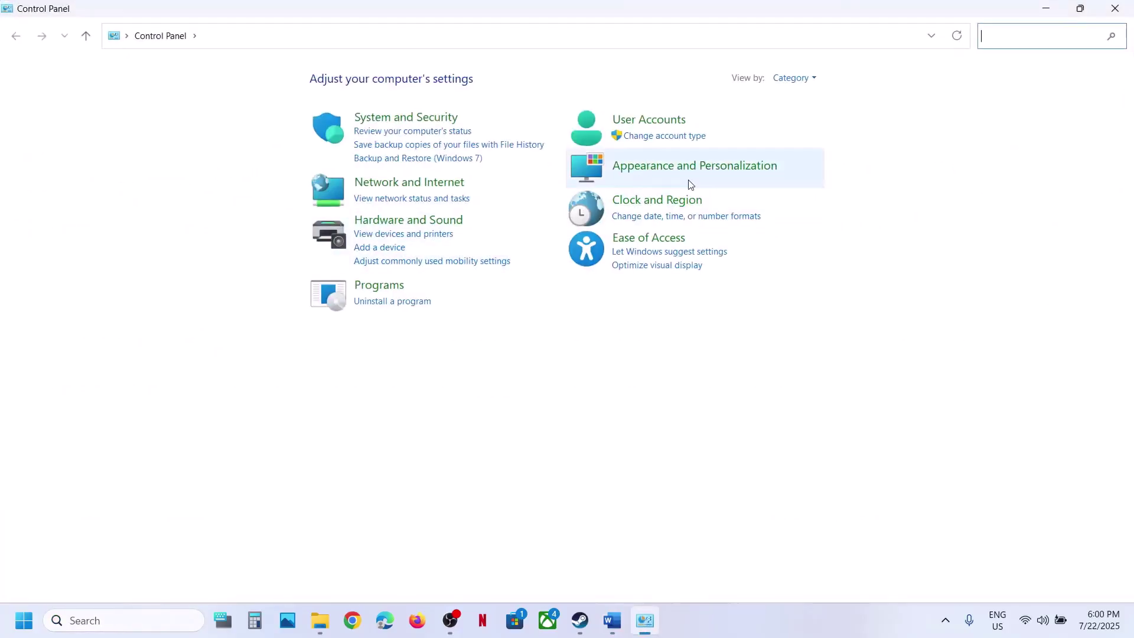
left_click(427, 222)
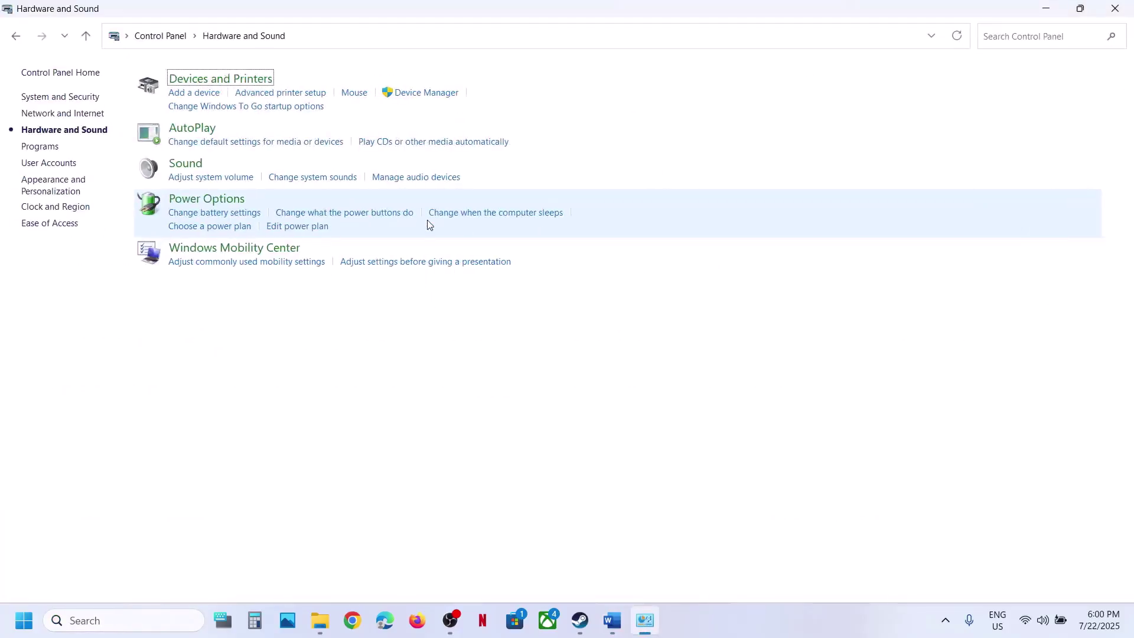
left_click(246, 202)
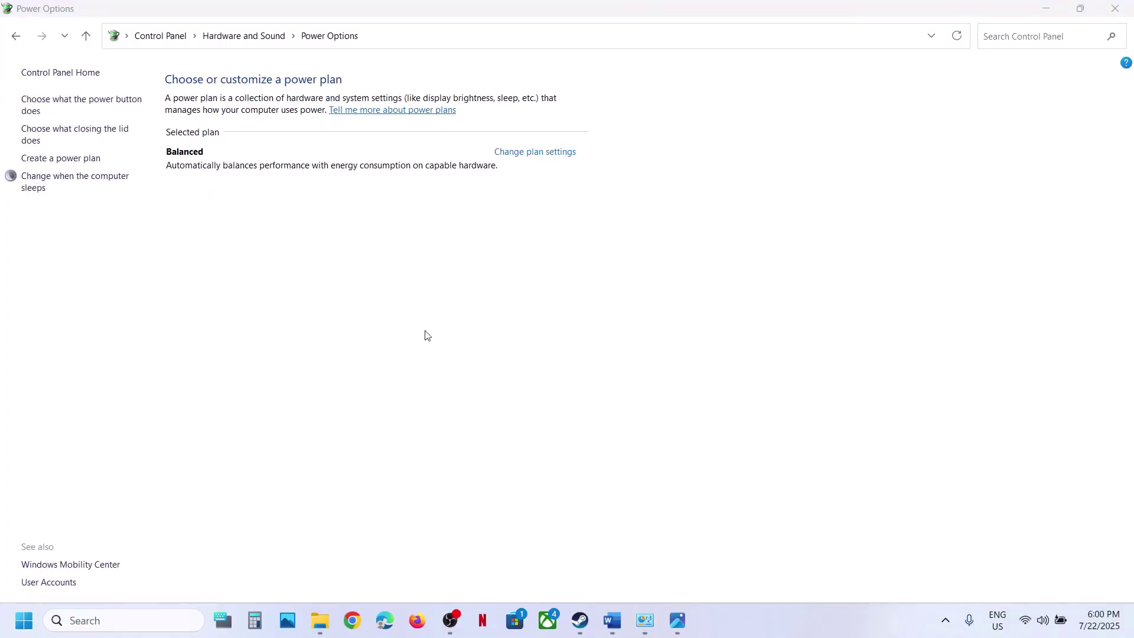
Switch to Photos, examine the power plan image and the Intel Extreme Tuning Utility image's Performance Core Ratio setting, and close the viewer
left_click(680, 628)
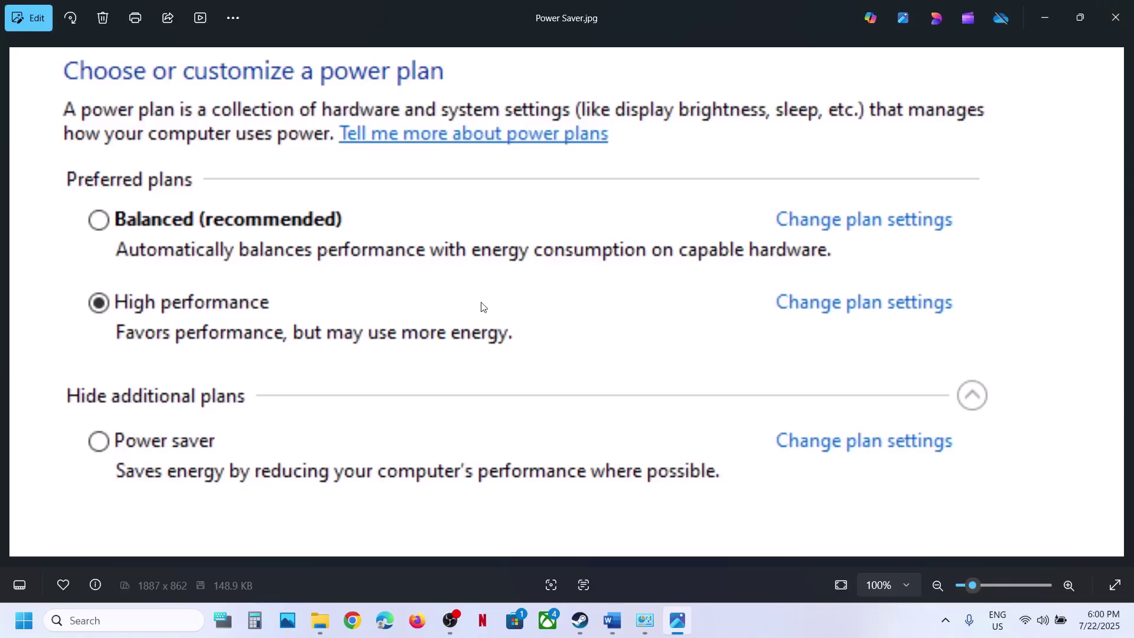
key("Right")
scroll(431, 53, "up", 5)
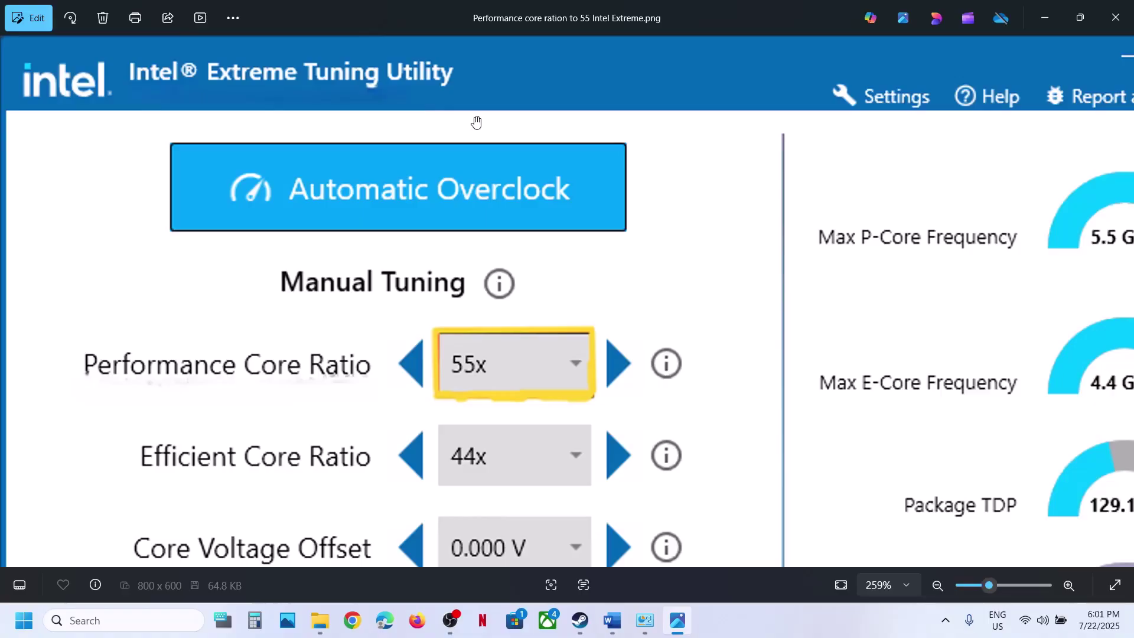
scroll(477, 123, "down", 2)
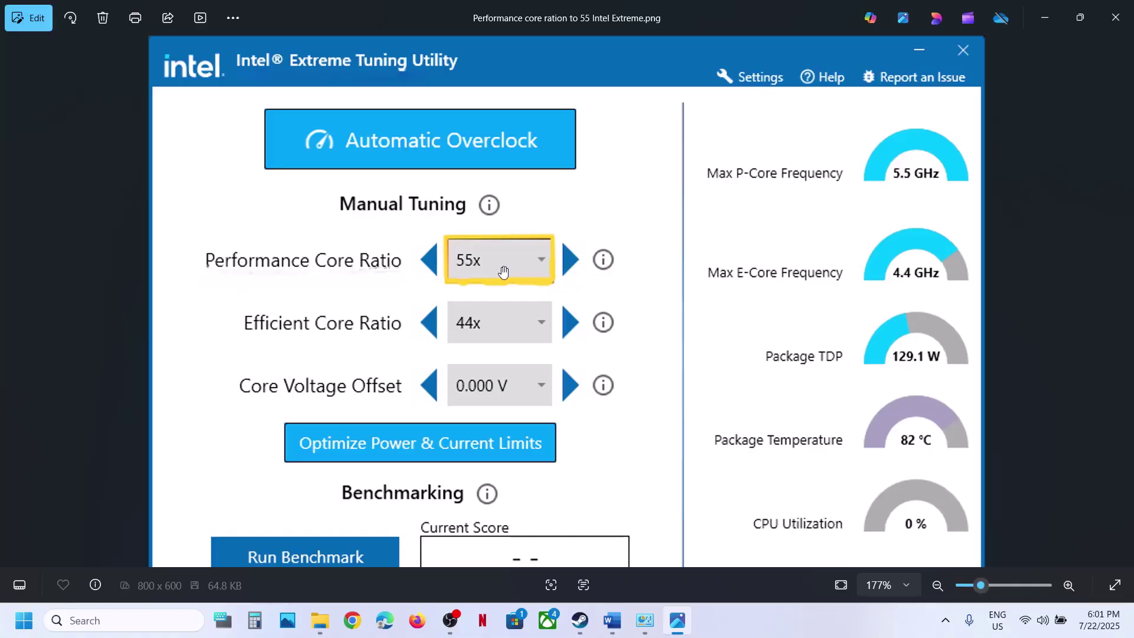
scroll(501, 267, "down", 2)
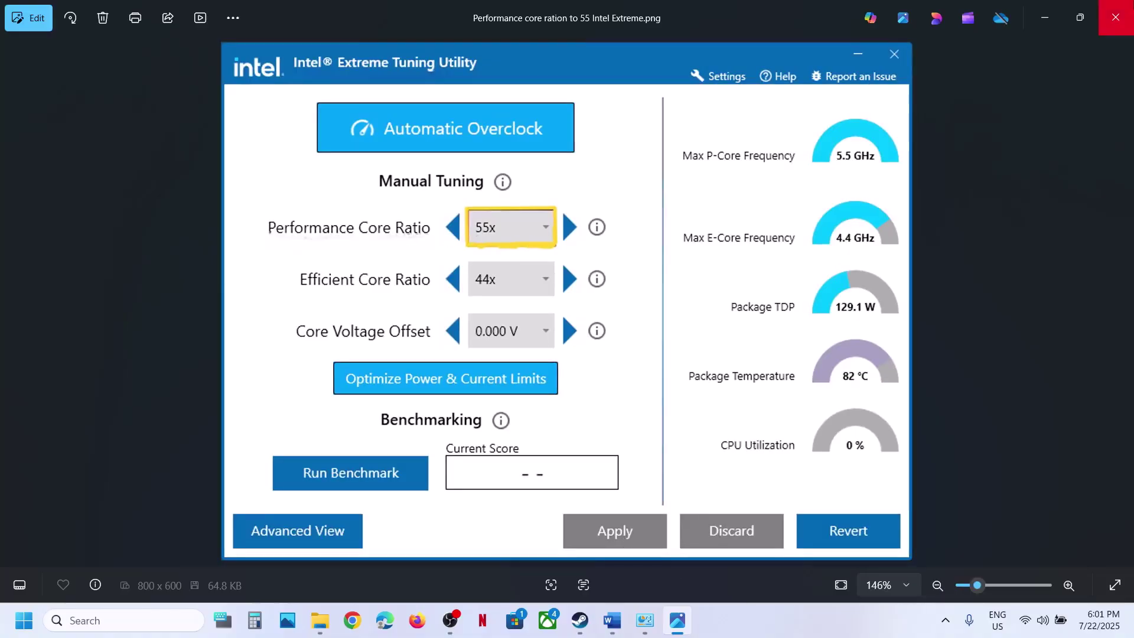
left_click(1121, 21)
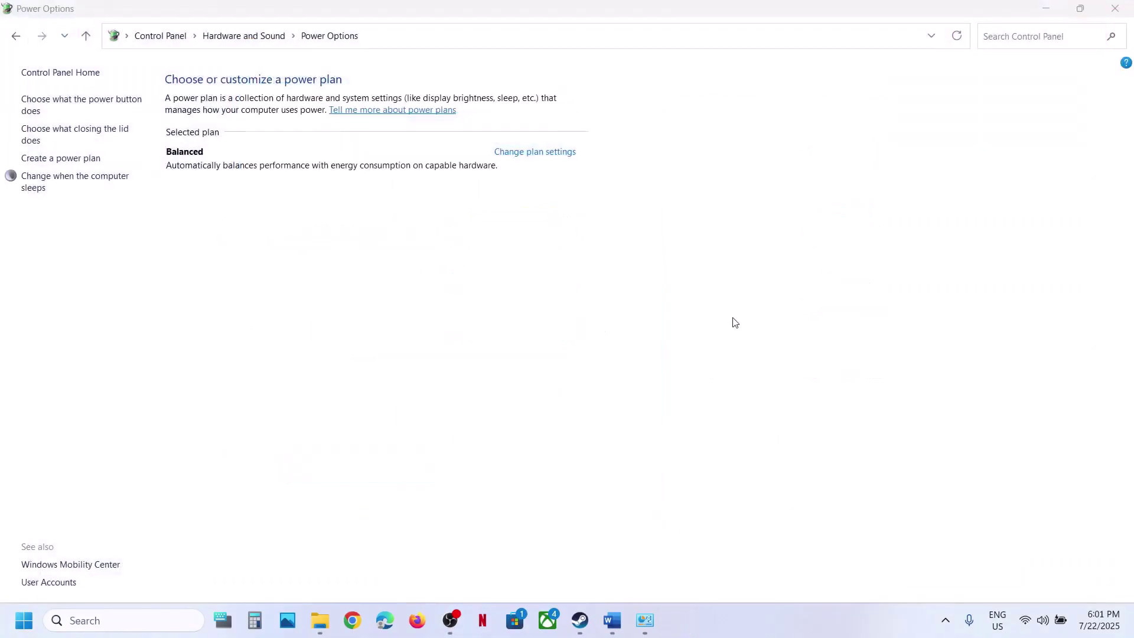
Switch to the Word document and read Step 8, highlighting "Update Windows"
left_click(580, 620)
left_click(612, 621)
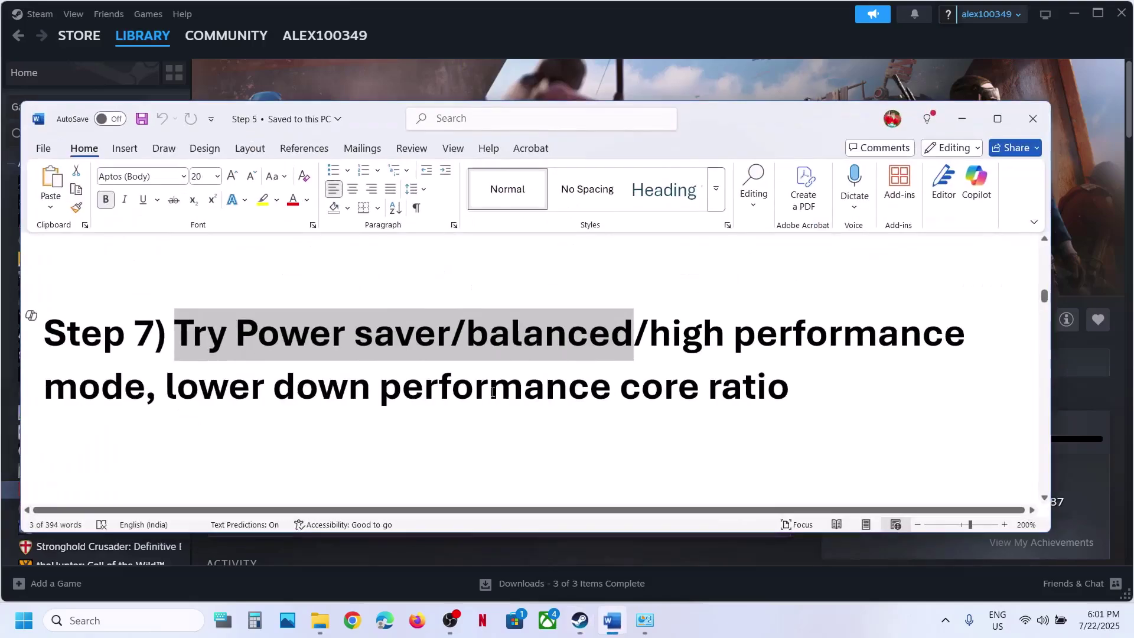
scroll(493, 393, "down", 3)
left_click_drag(197, 369, 475, 363)
Open Windows Update in the Settings app and check for updates
key("super+i")
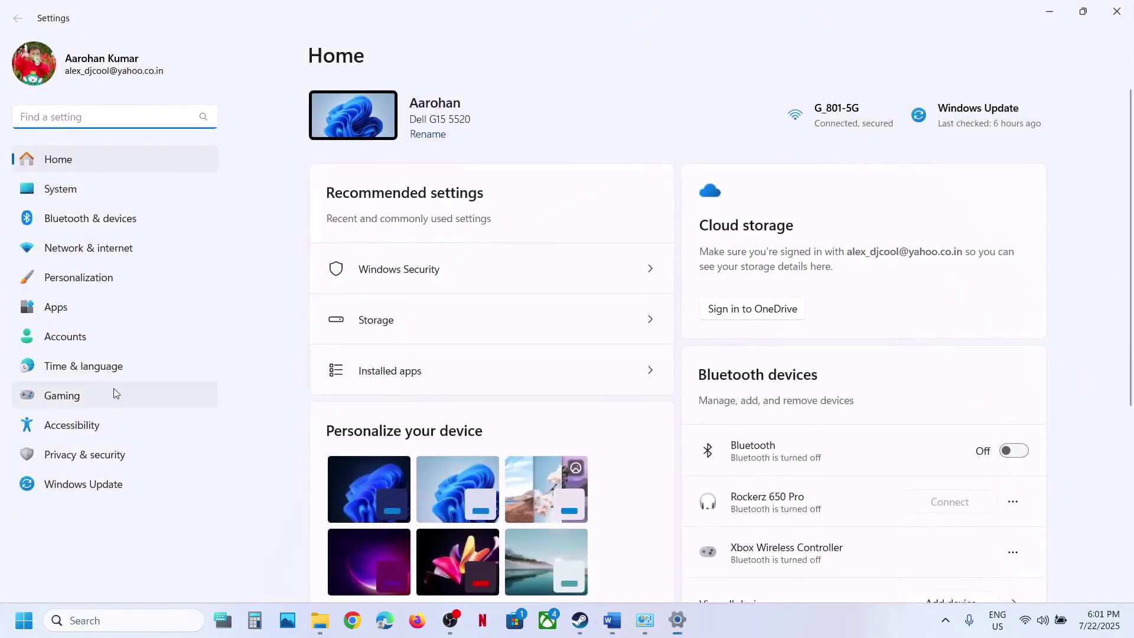
left_click(94, 485)
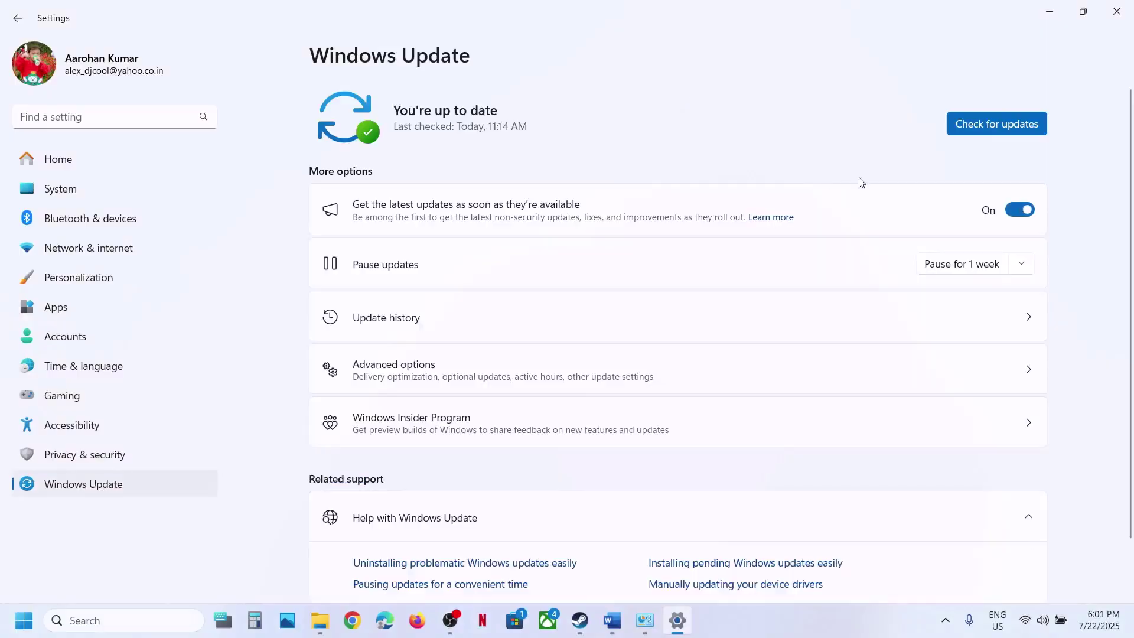
left_click(985, 124)
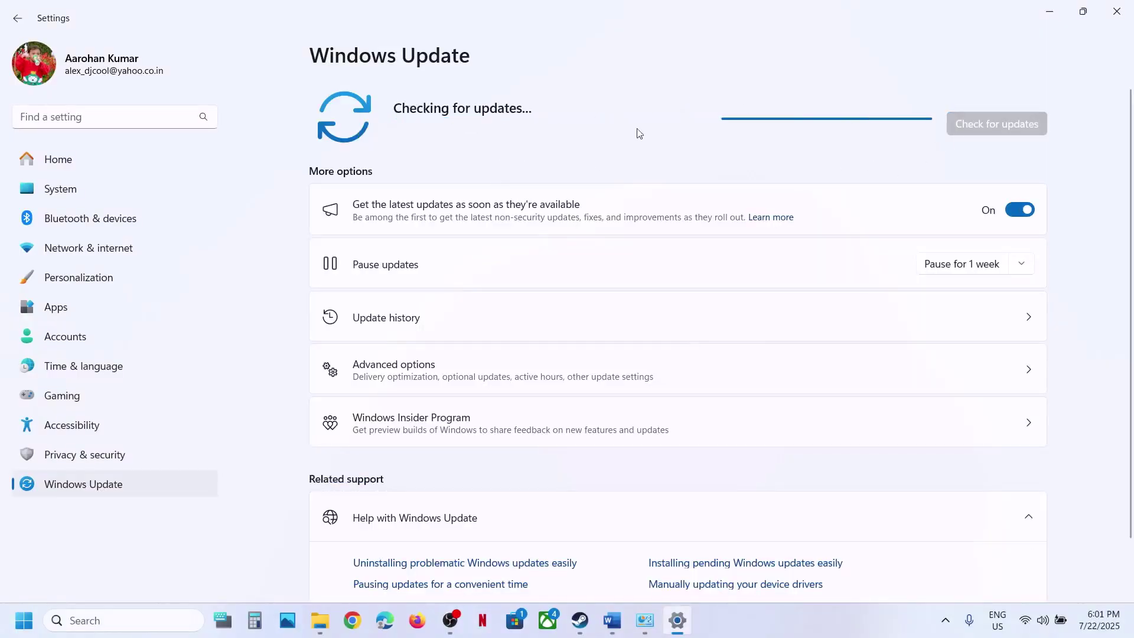
View the Windows power options without restarting, and switch back to Step 8 in the Word document
left_click(24, 626)
left_click(429, 569)
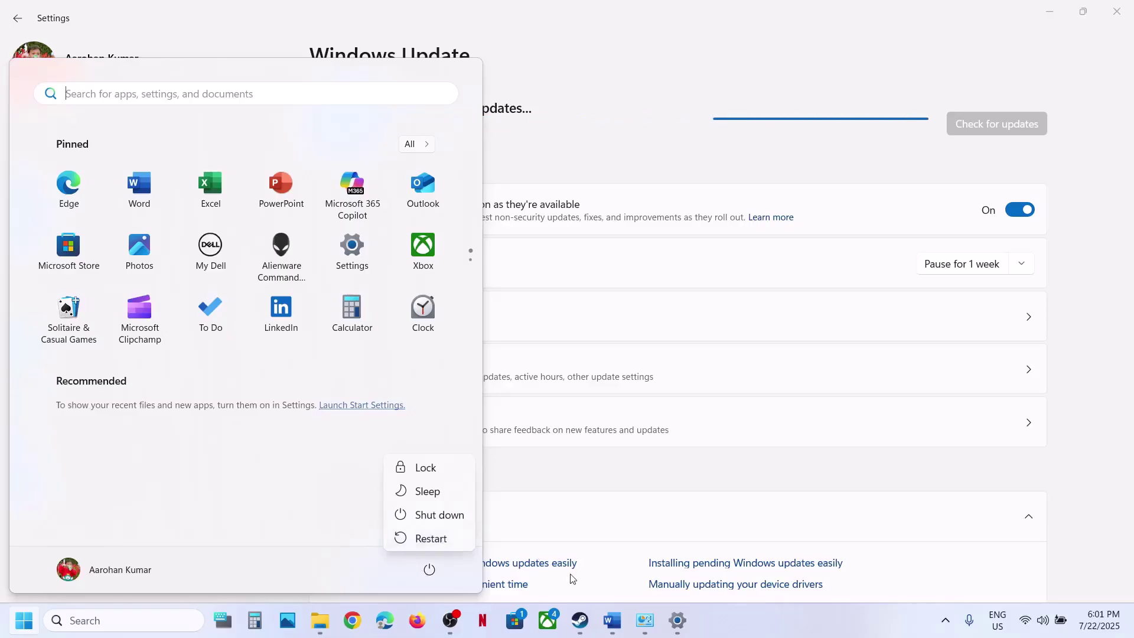
key("Escape")
left_click(581, 620)
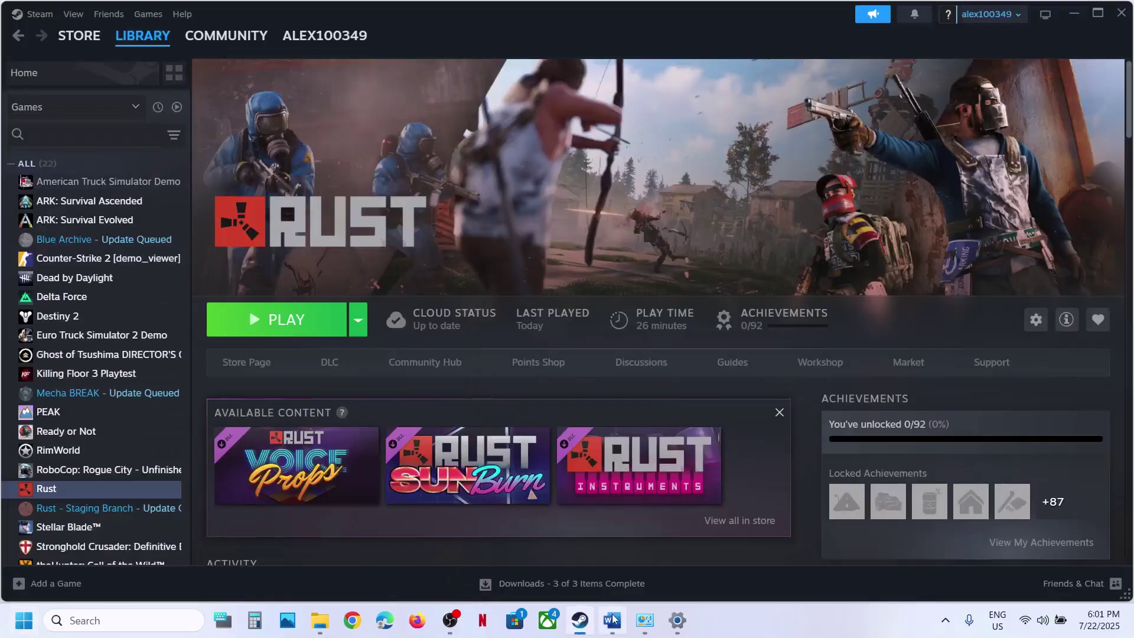
left_click(612, 621)
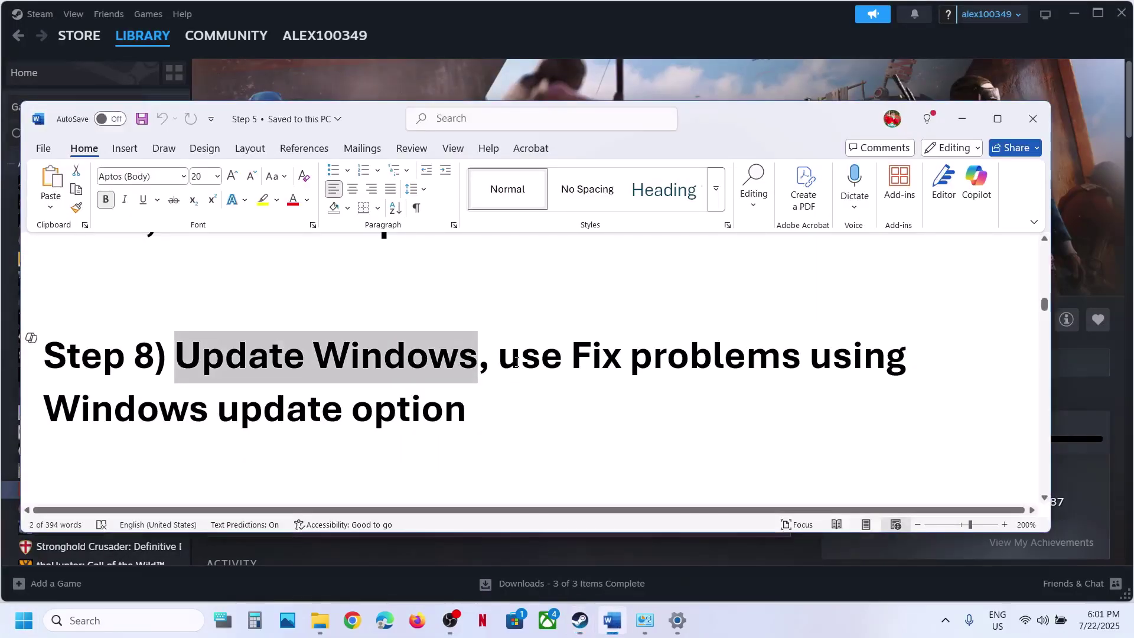
Switch to Settings, open Recovery from Windows Update's advanced options, examine "Fix problems using Windows Update", and minimize the window
left_click_drag(516, 362, 467, 413)
left_click(480, 412)
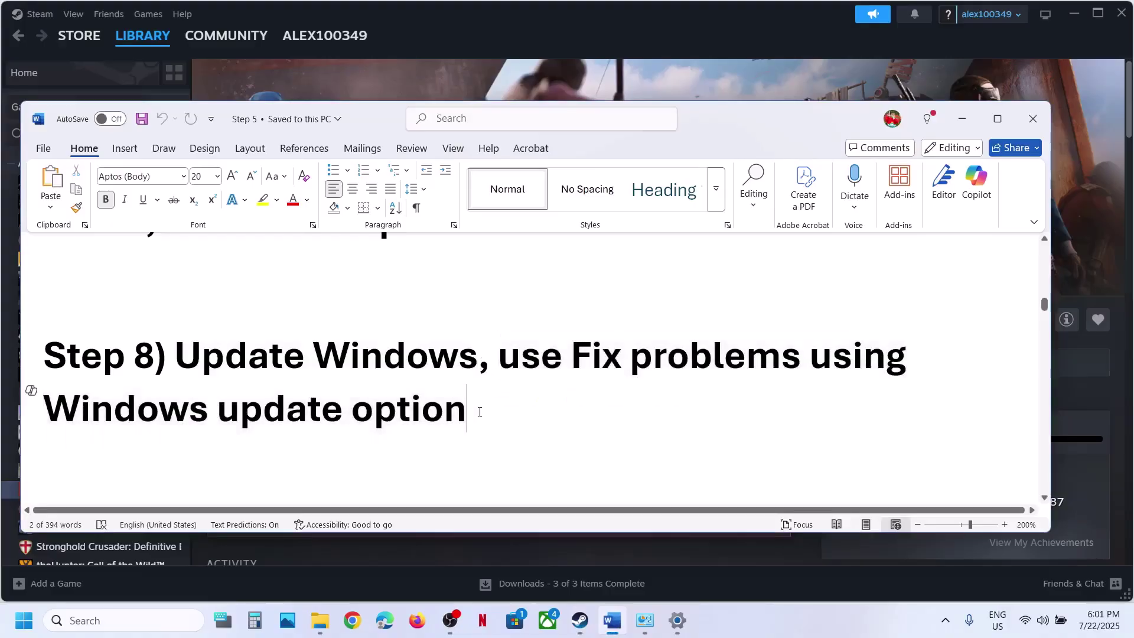
key("alt+Tab")
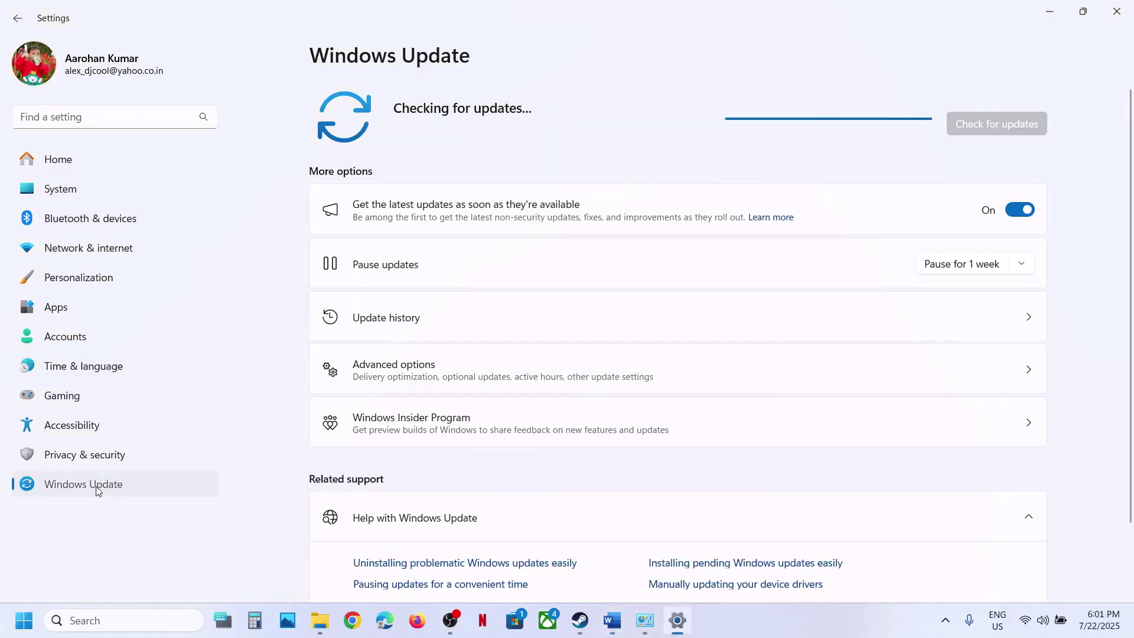
left_click(438, 369)
scroll(440, 372, "down", 3)
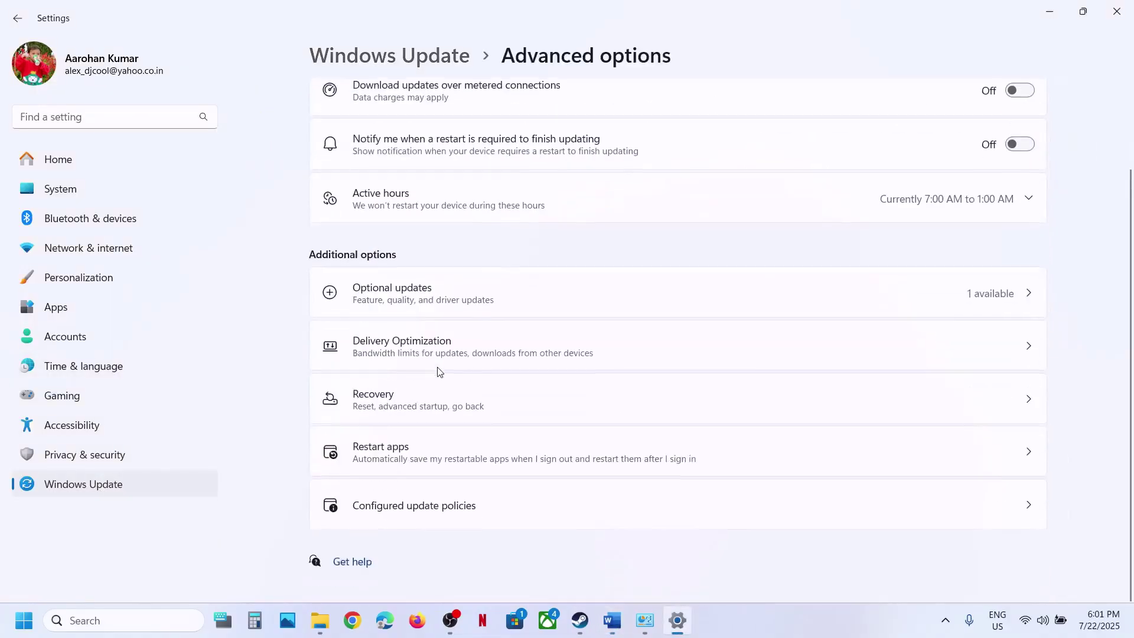
scroll(413, 396, "up", 1)
left_click(397, 429)
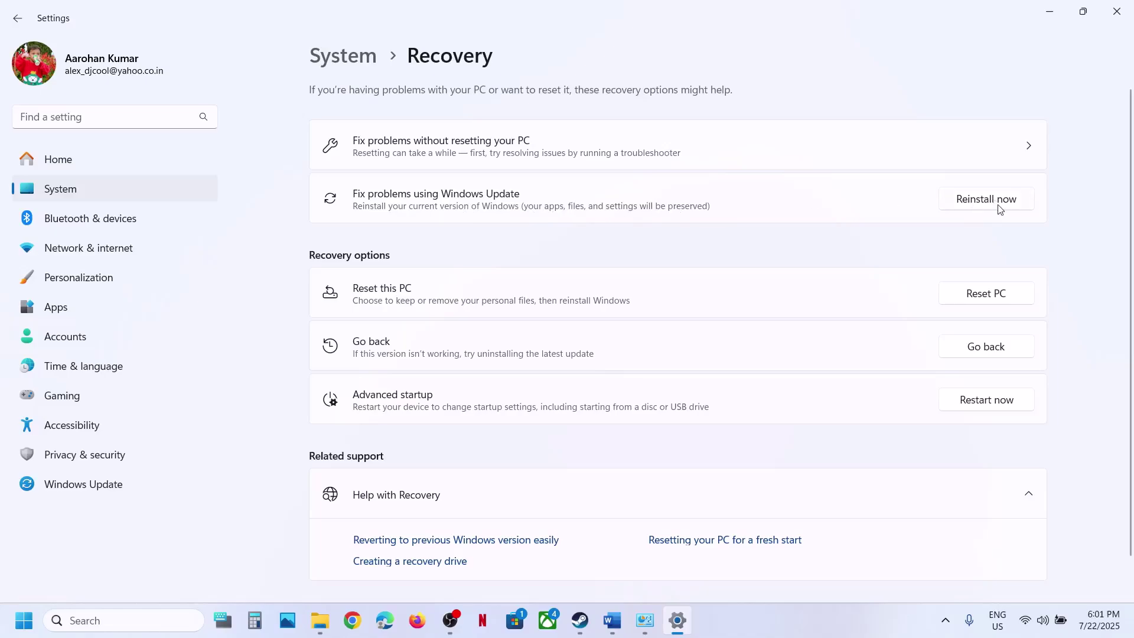
left_click(1049, 14)
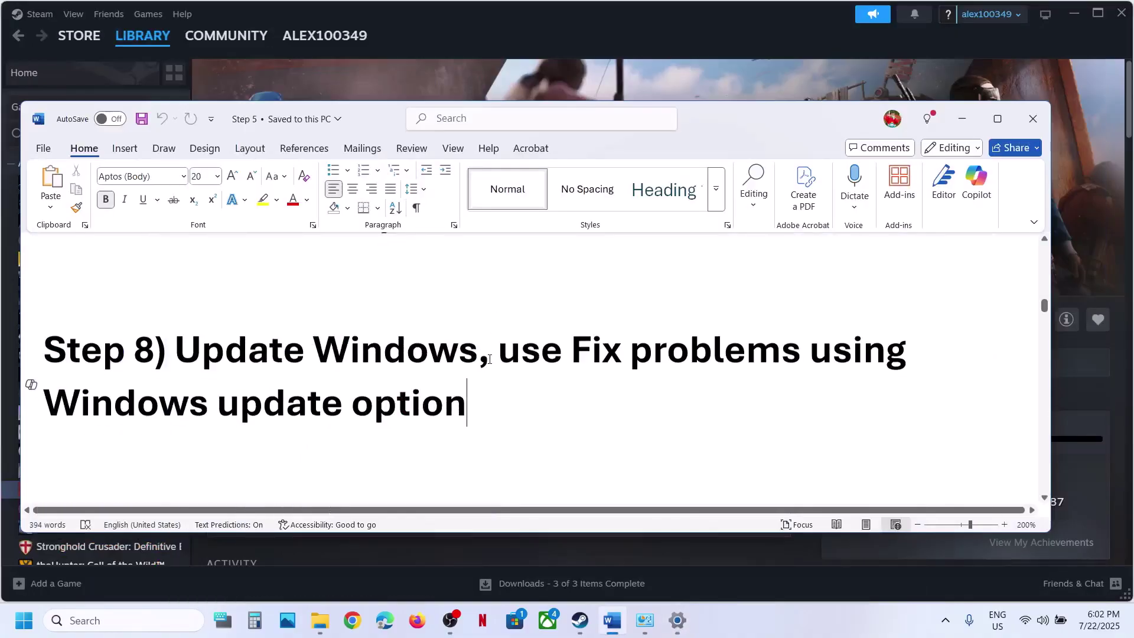
Switch to Steam, view the Installed Files page in Rust's properties, and close the properties window
scroll(490, 342, "down", 1)
scroll(490, 330, "up", 1)
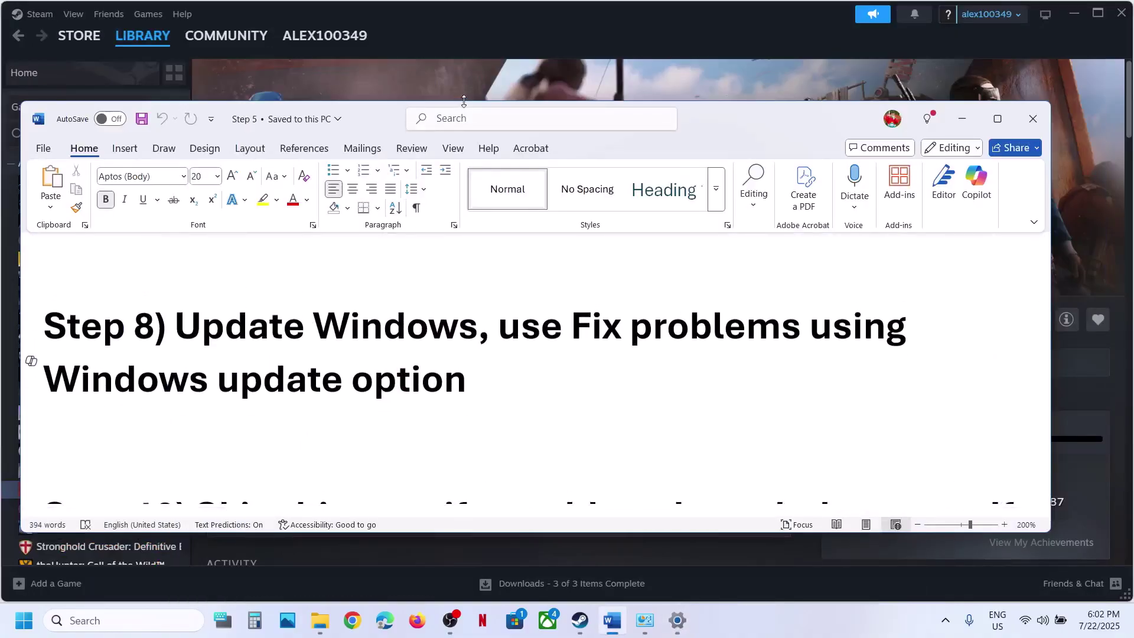
left_click(447, 88)
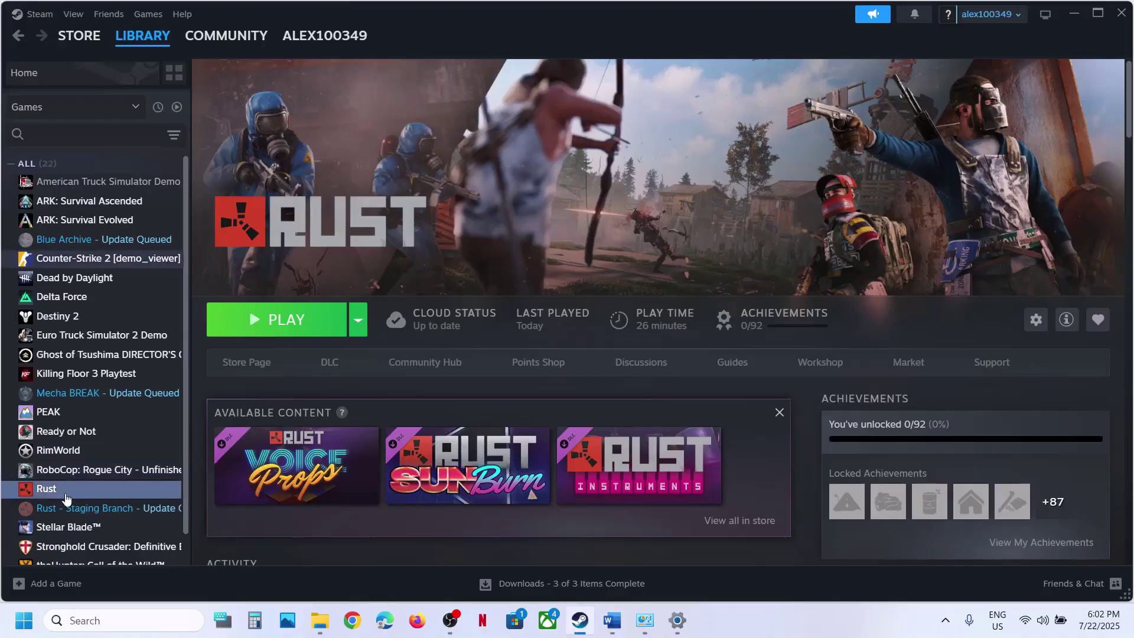
right_click(104, 489)
left_click(104, 489)
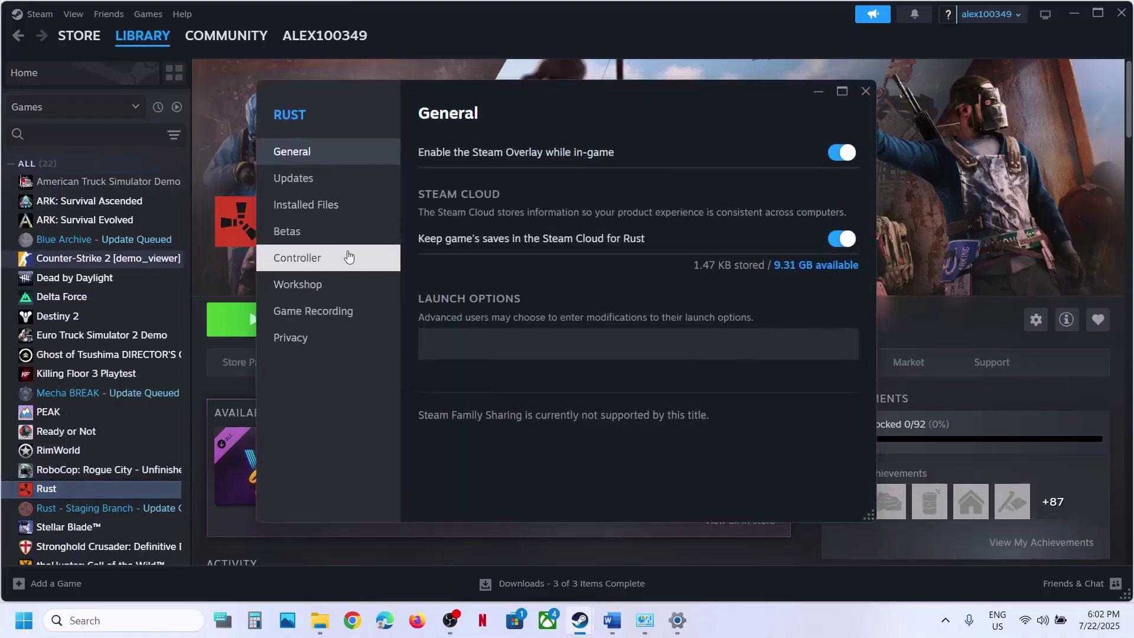
left_click(328, 205)
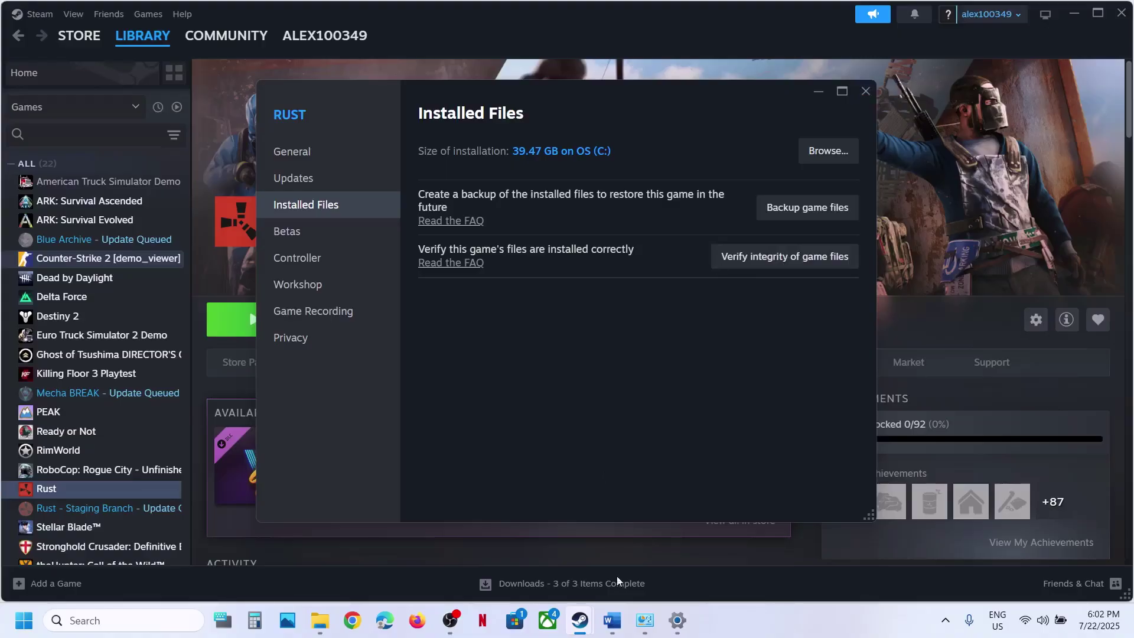
left_click(866, 91)
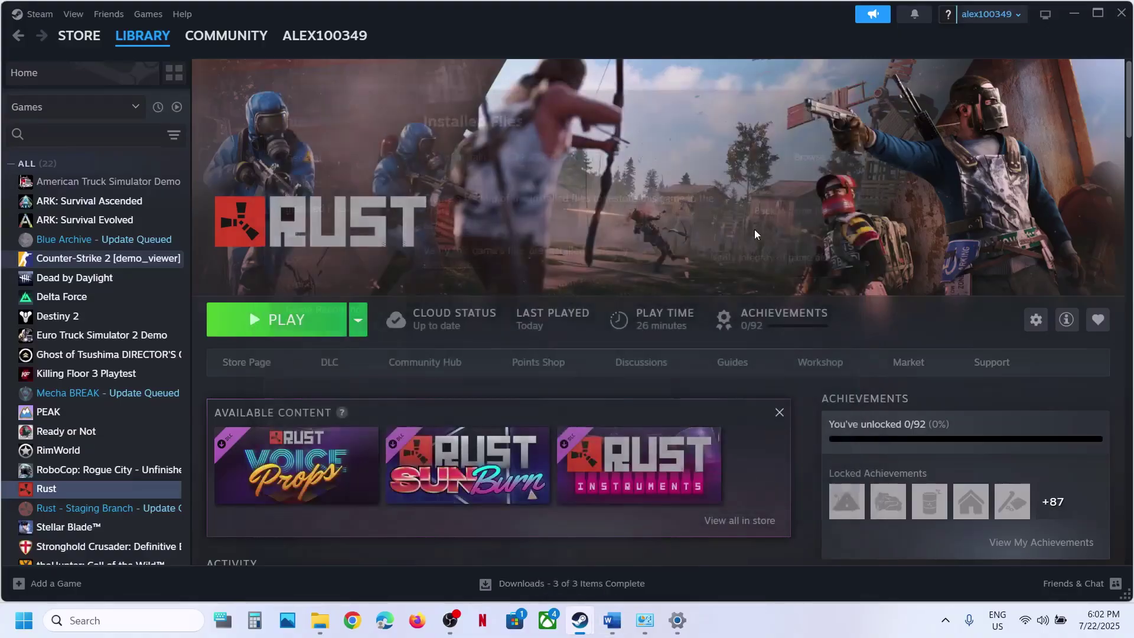
Switch to the Word document and read Step 10, highlighting the in-game DLSS, V Sync, Nvidia reflex and GC Buffer instructions
left_click(612, 620)
scroll(506, 443, "down", 5)
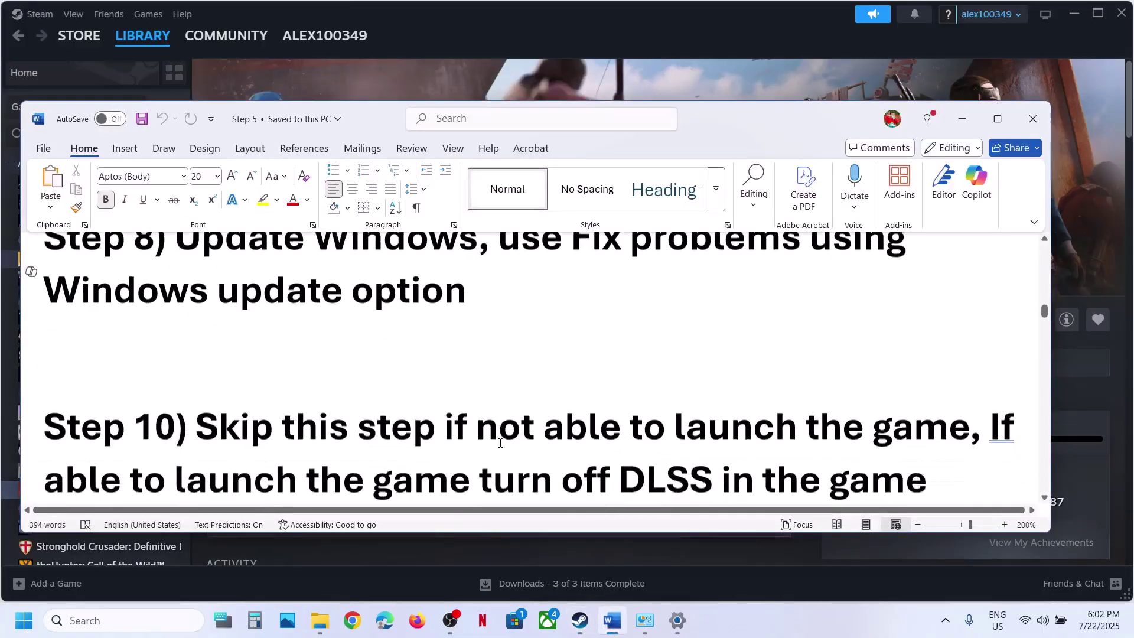
scroll(500, 443, "down", 2)
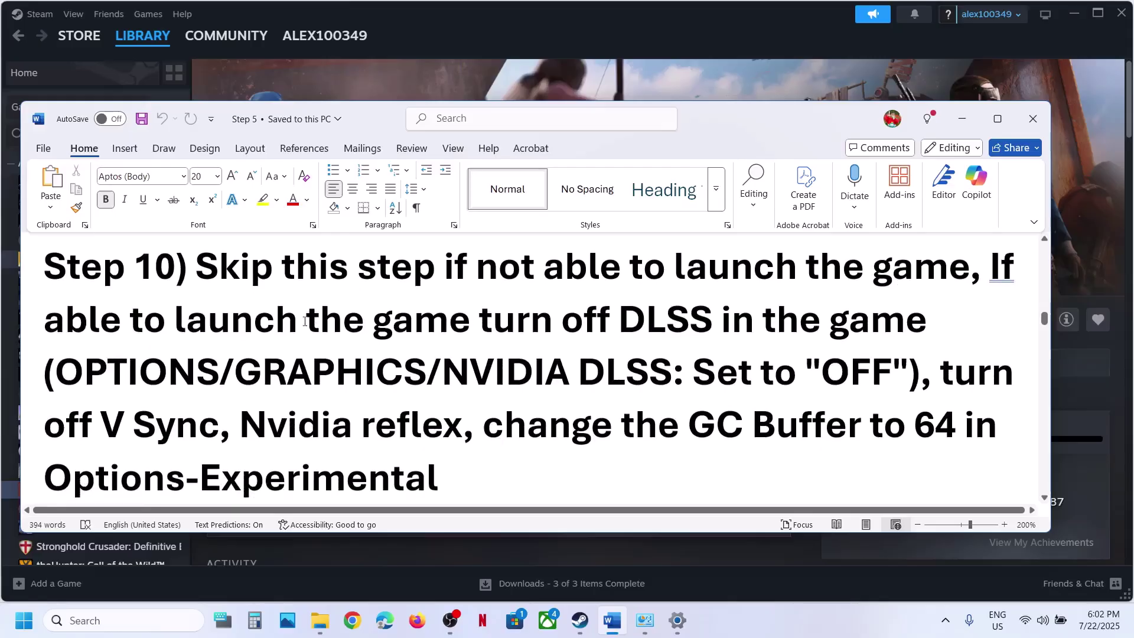
left_click_drag(214, 278, 618, 309)
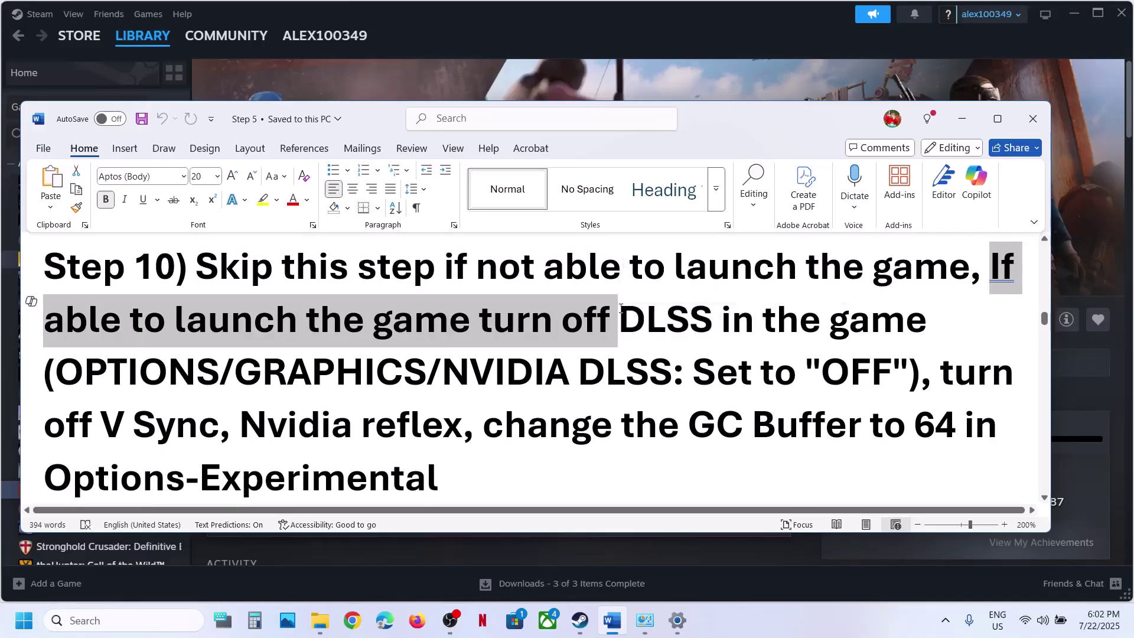
left_click(619, 308)
left_click_drag(535, 313, 219, 375)
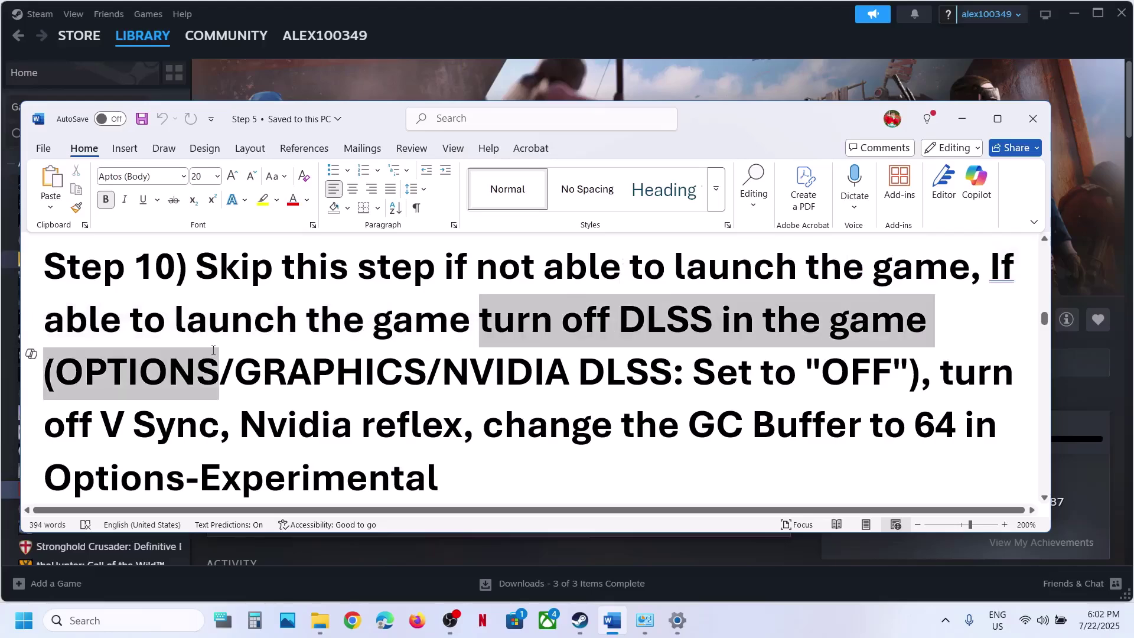
scroll(749, 387, "down", 1)
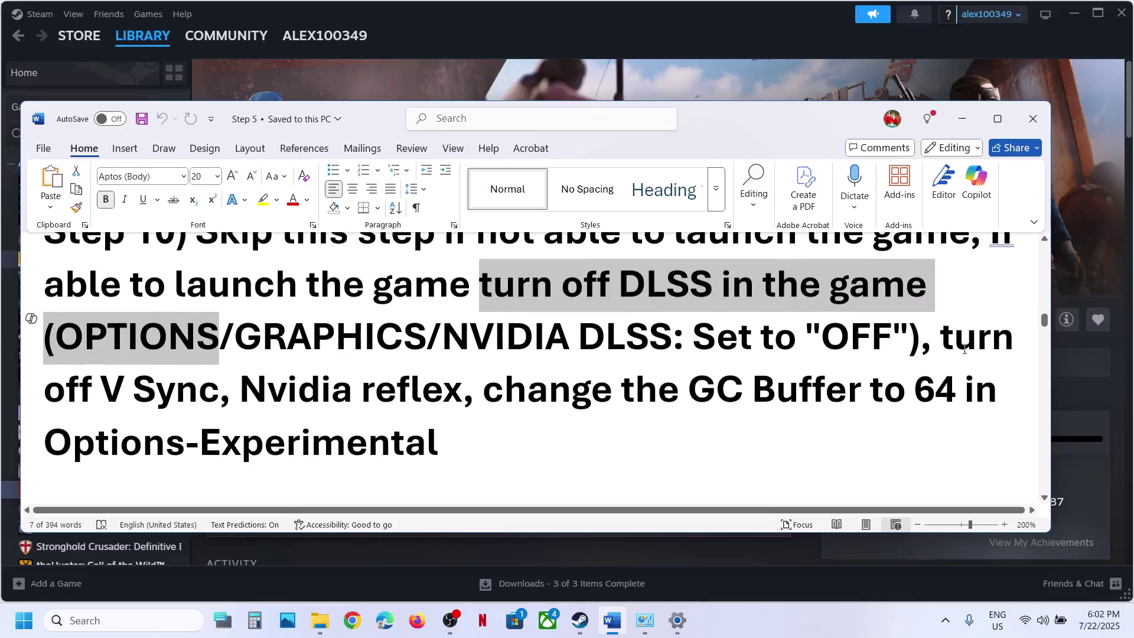
left_click_drag(944, 341, 434, 441)
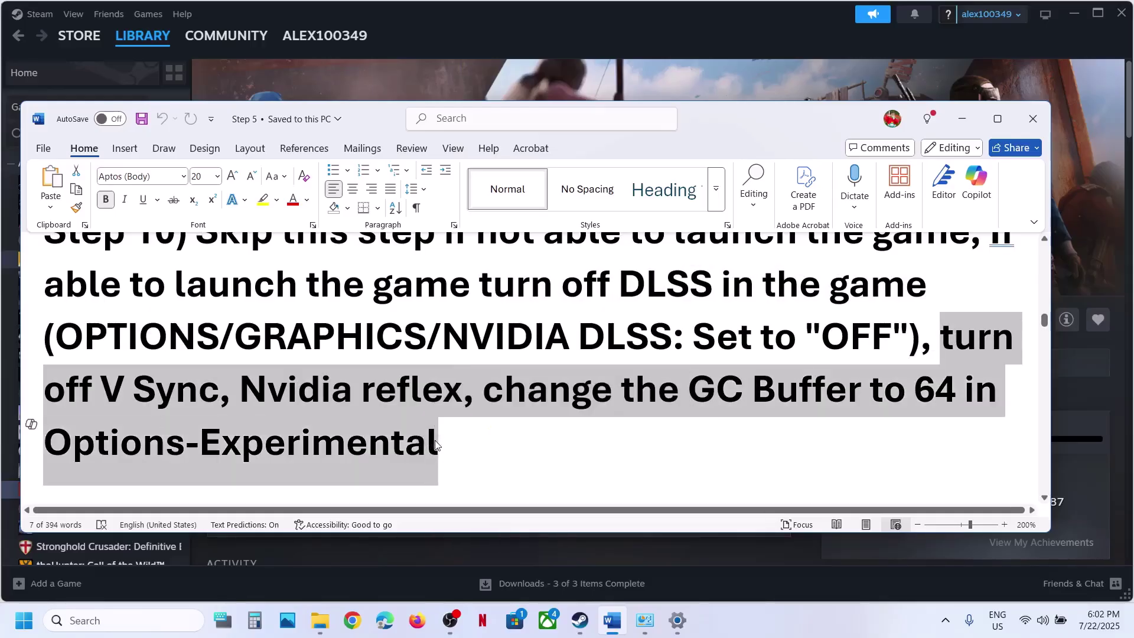
left_click(438, 441)
scroll(531, 324, "up", 6)
Switch to the Rust main menu, open the graphics options, and look through the rendering settings
left_click(570, 83)
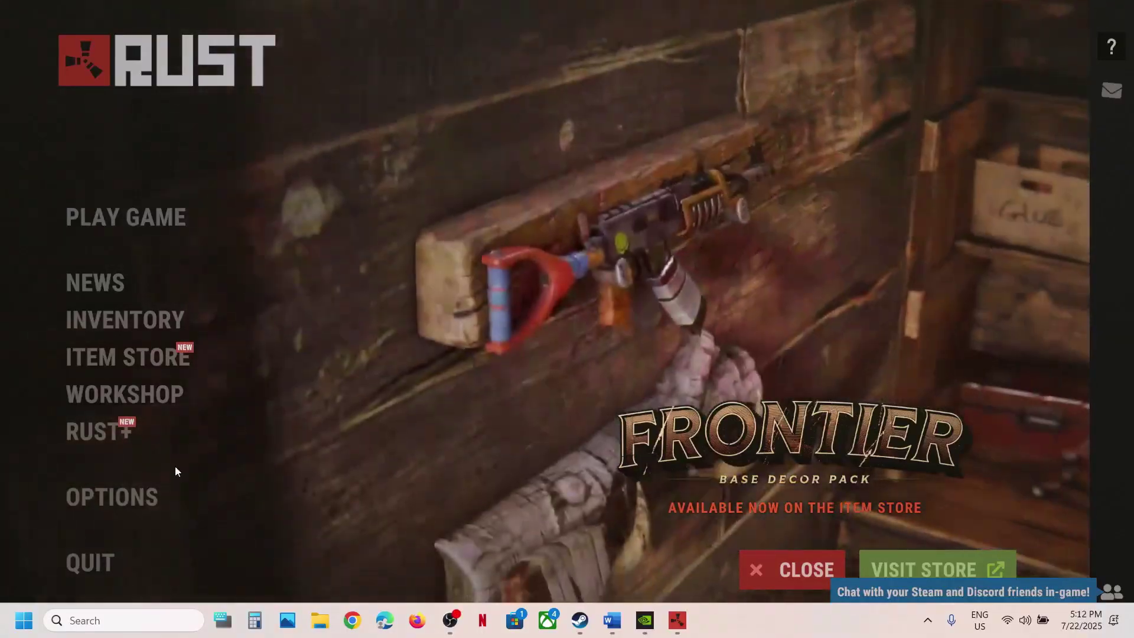
left_click(144, 496)
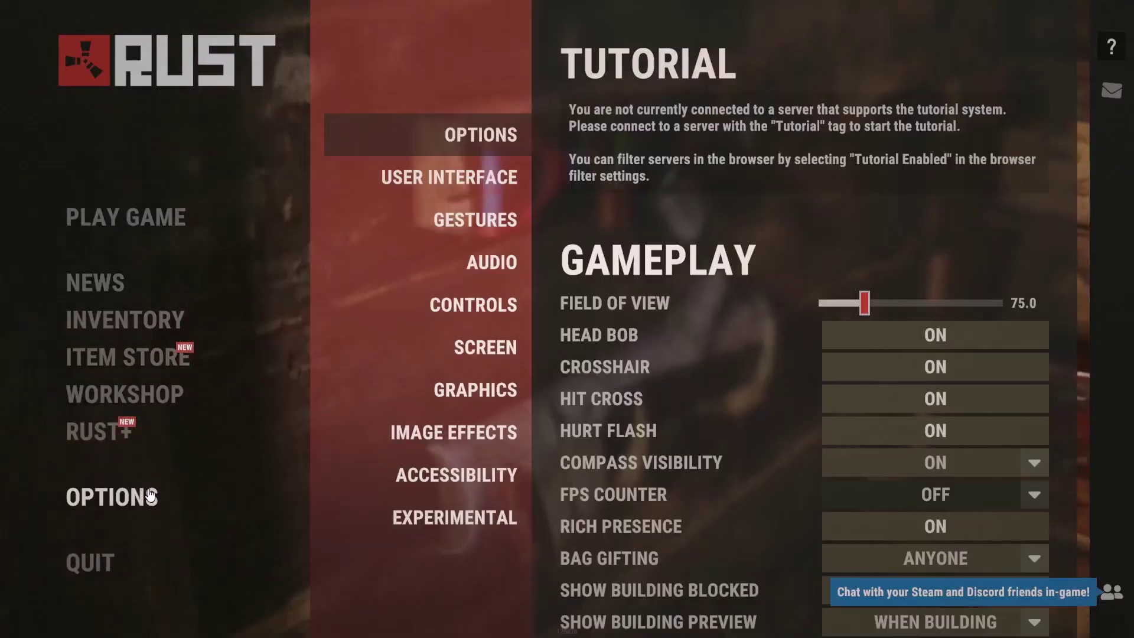
left_click(471, 395)
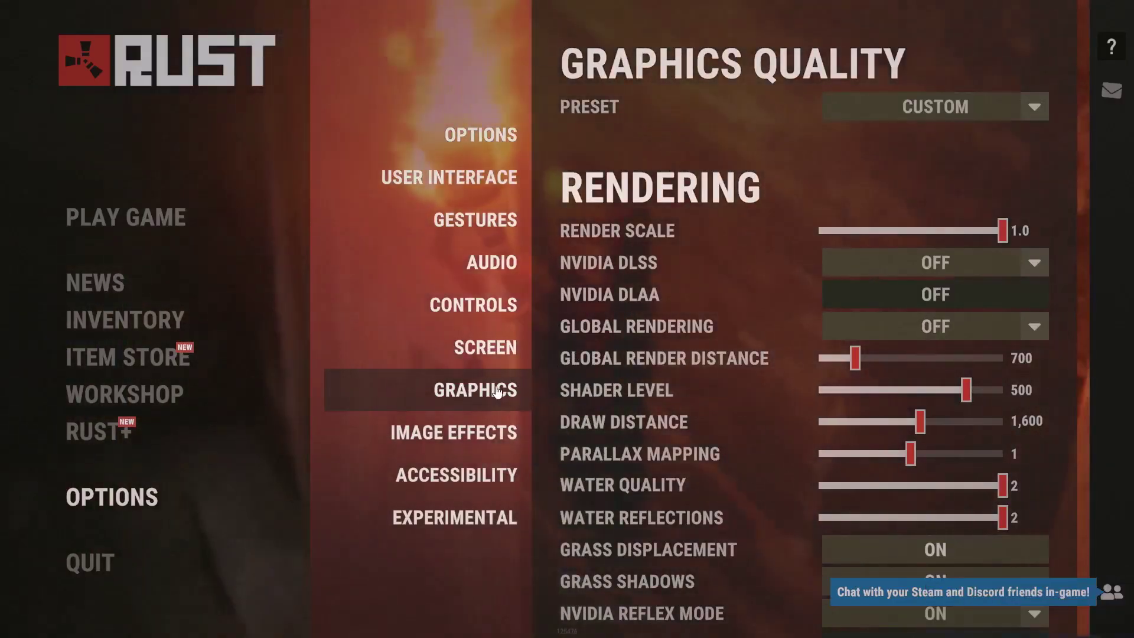
scroll(736, 279, "up", 3)
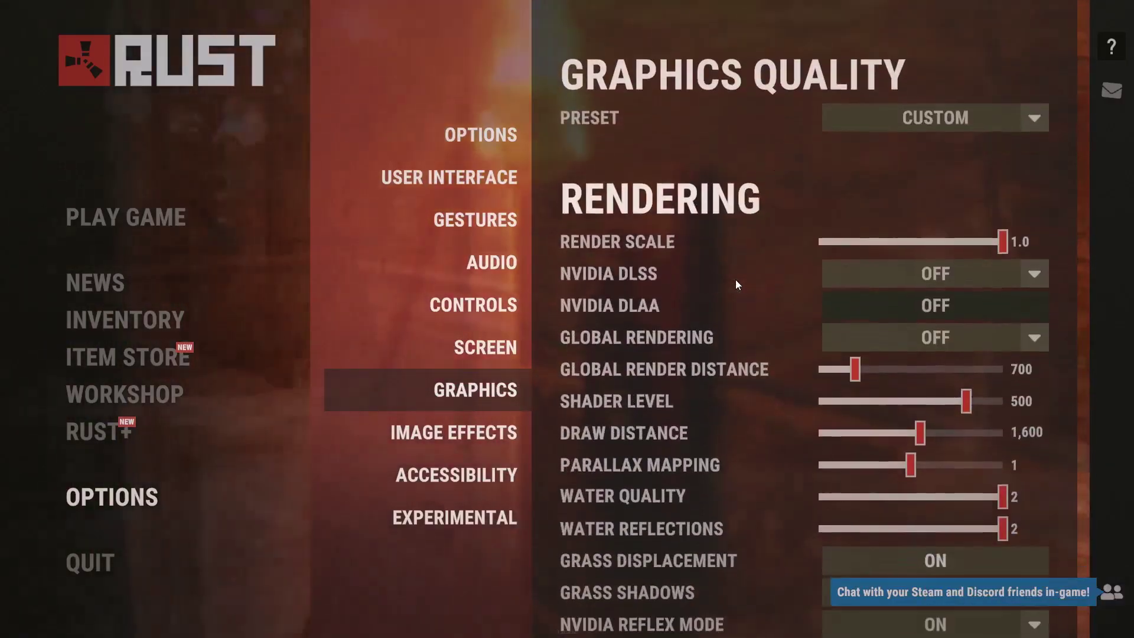
scroll(736, 284, "down", 3)
scroll(736, 284, "up", 4)
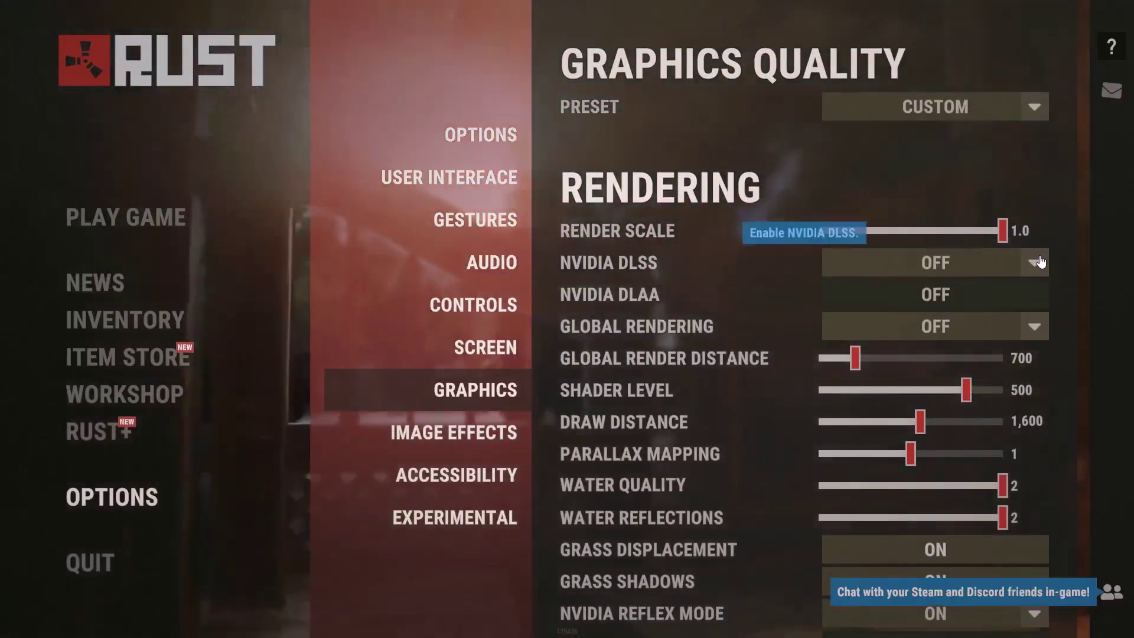
Try NVIDIA DLSS at Max Quality, return it to Off, and switch NVIDIA DLAA back to Off
left_click(1041, 262)
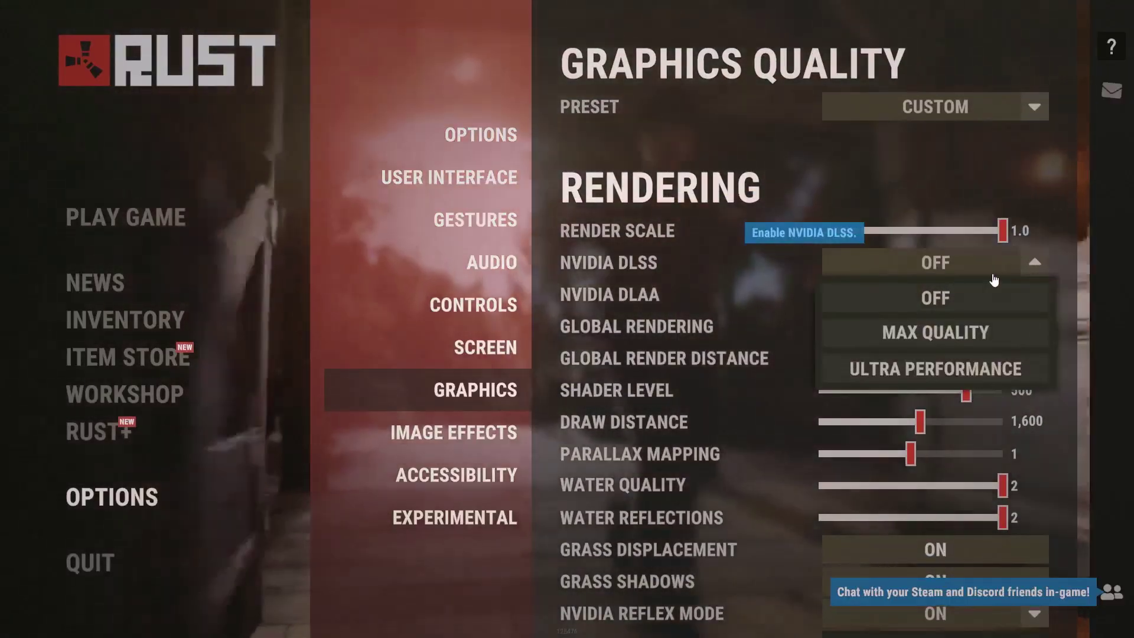
left_click(957, 329)
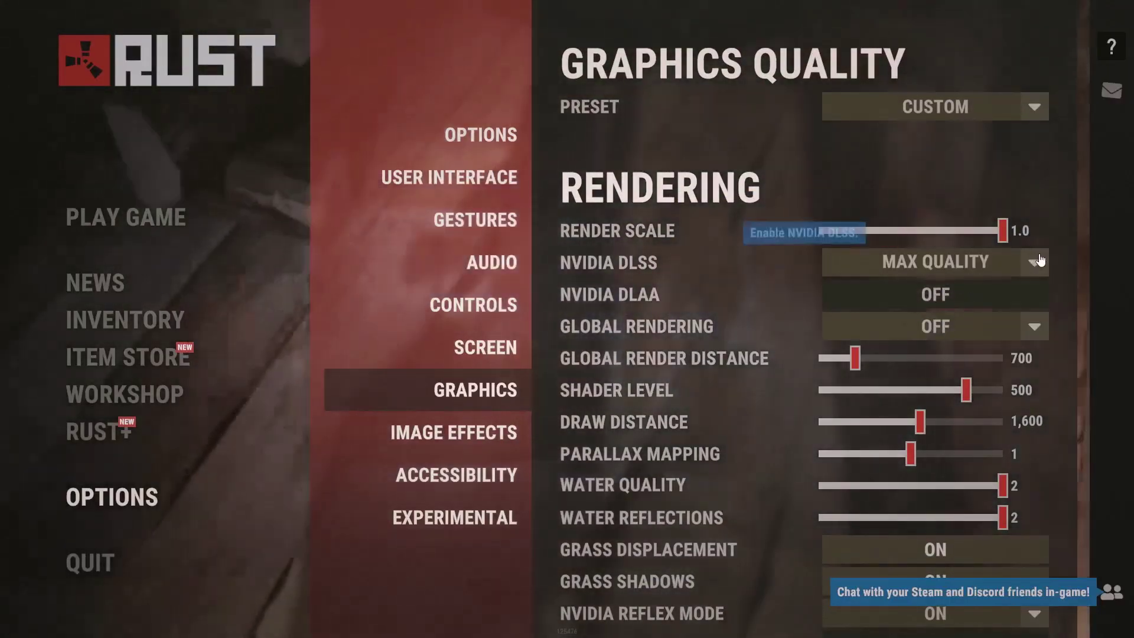
left_click(1036, 258)
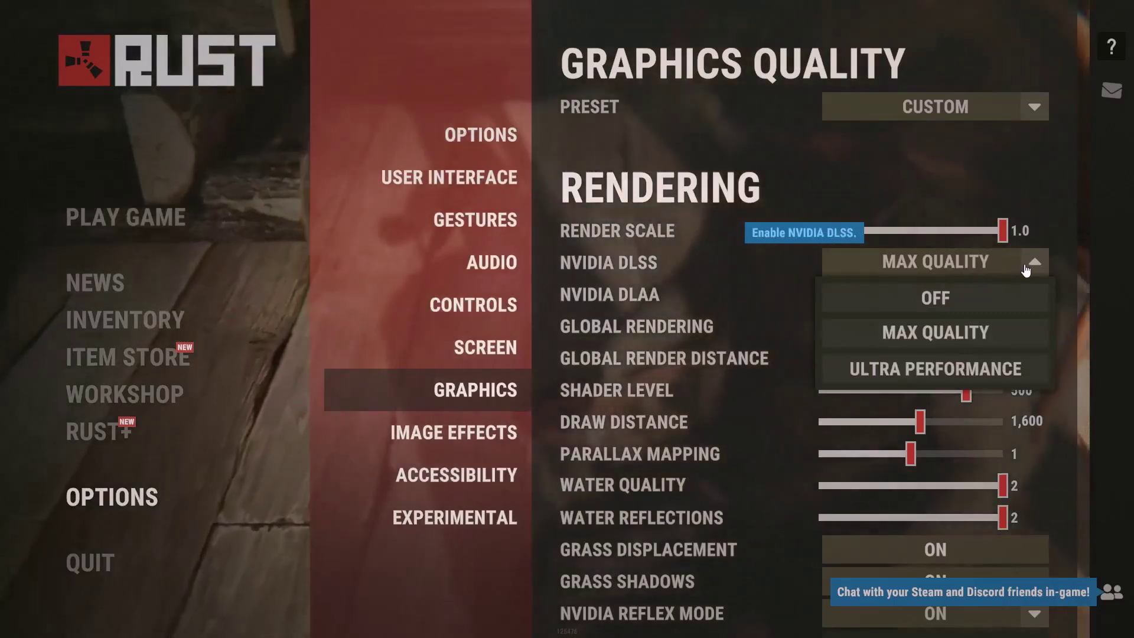
left_click(1030, 265)
left_click(1029, 271)
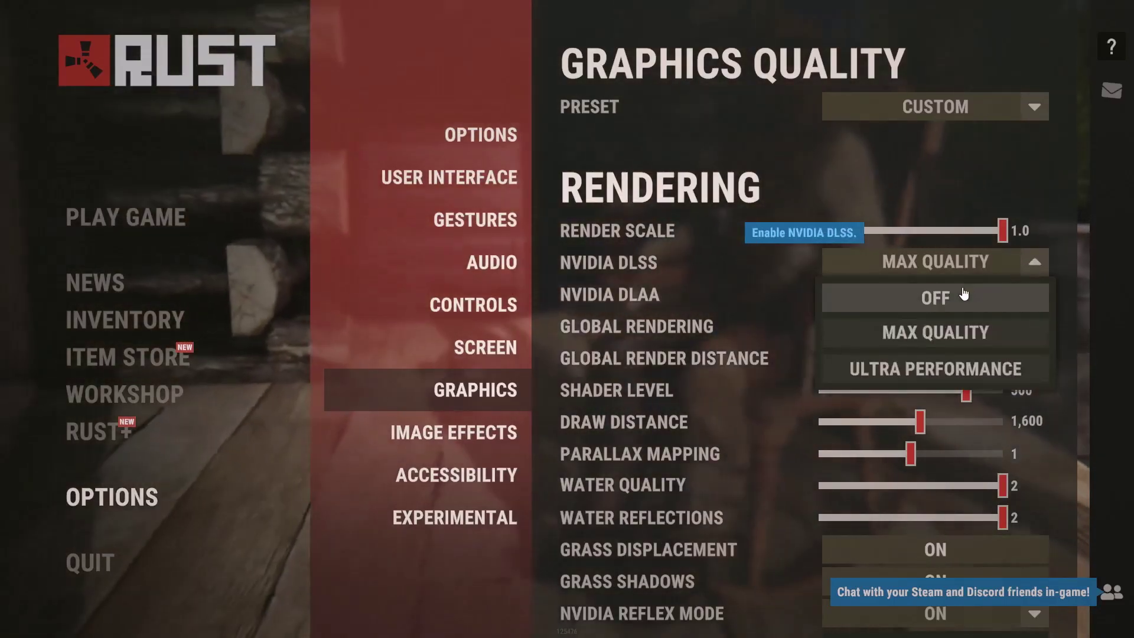
left_click(964, 297)
left_click(956, 300)
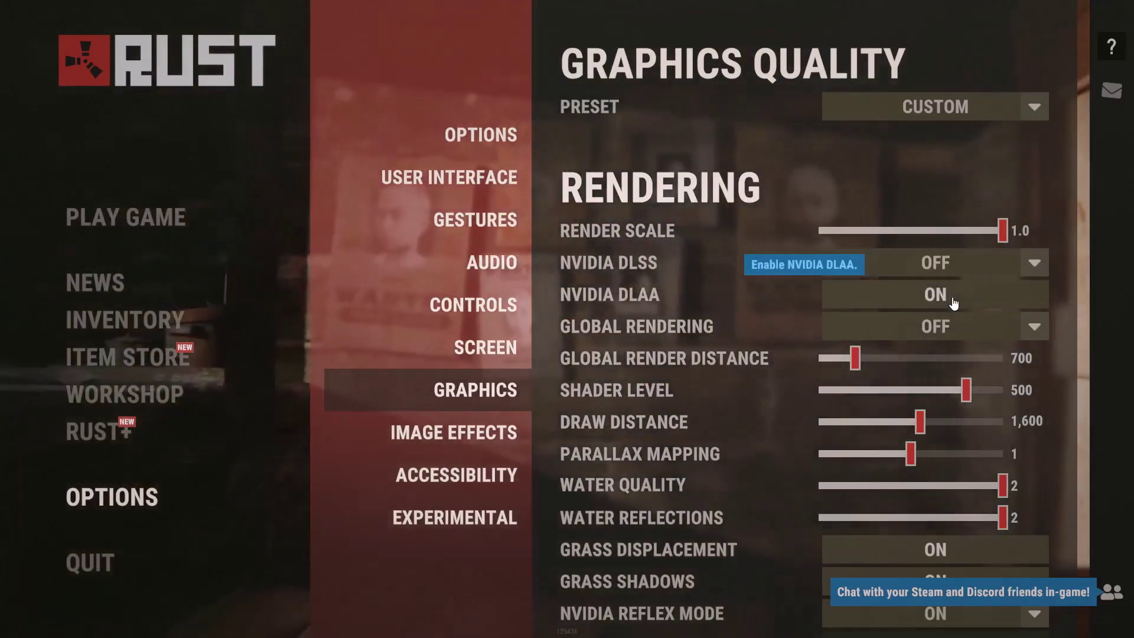
left_click(954, 301)
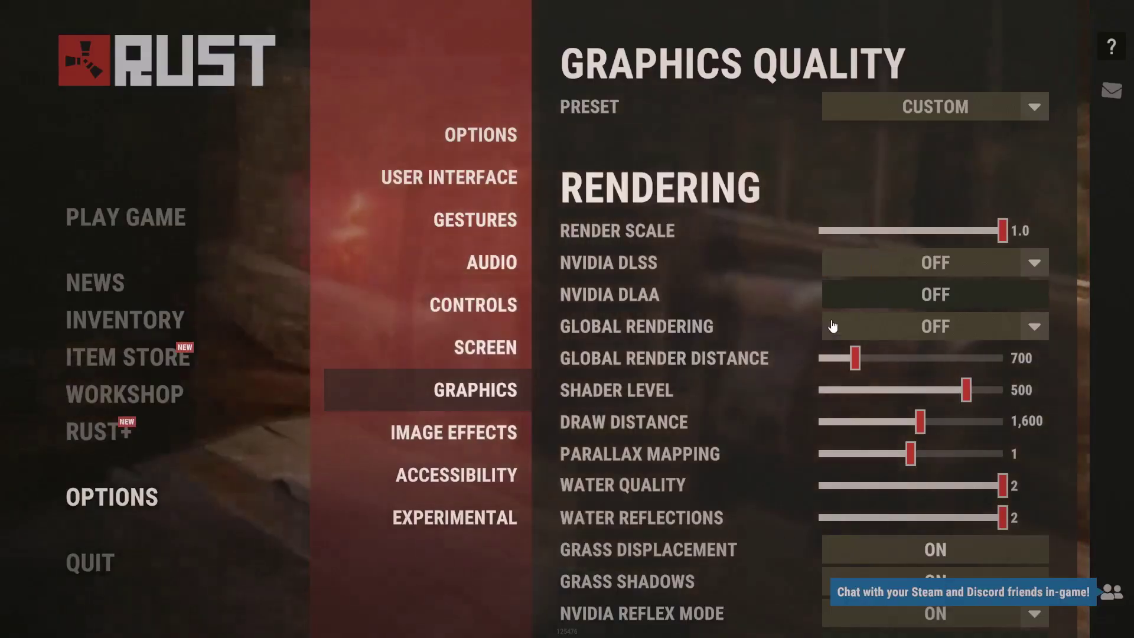
Set NVIDIA Reflex Mode to Off in the rendering settings
scroll(817, 331, "down", 10)
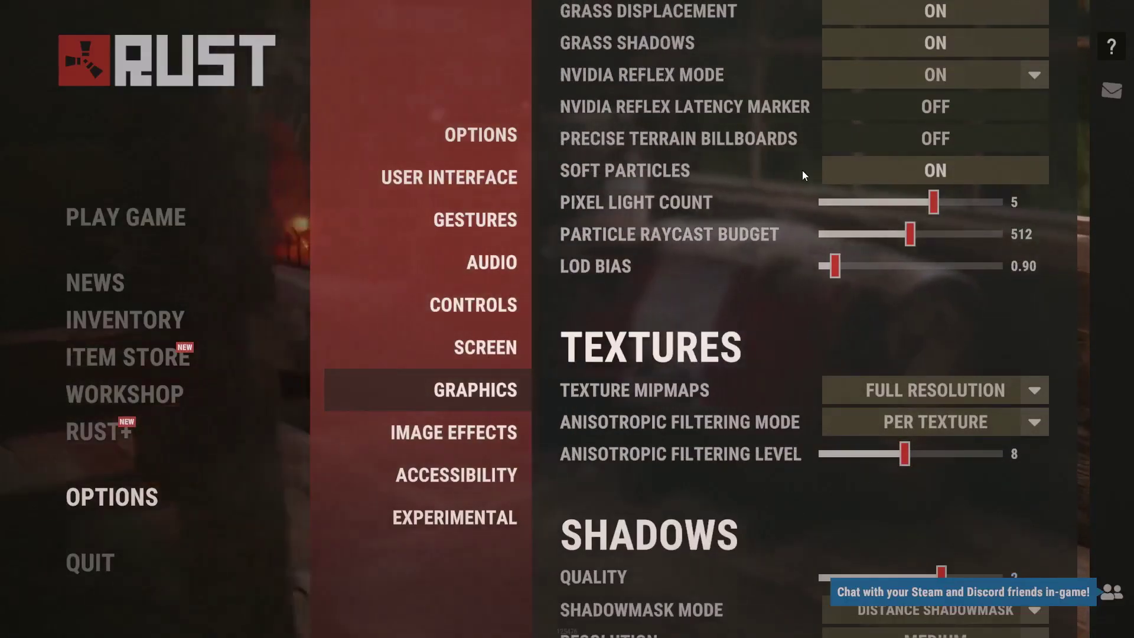
mouse_move(716, 85)
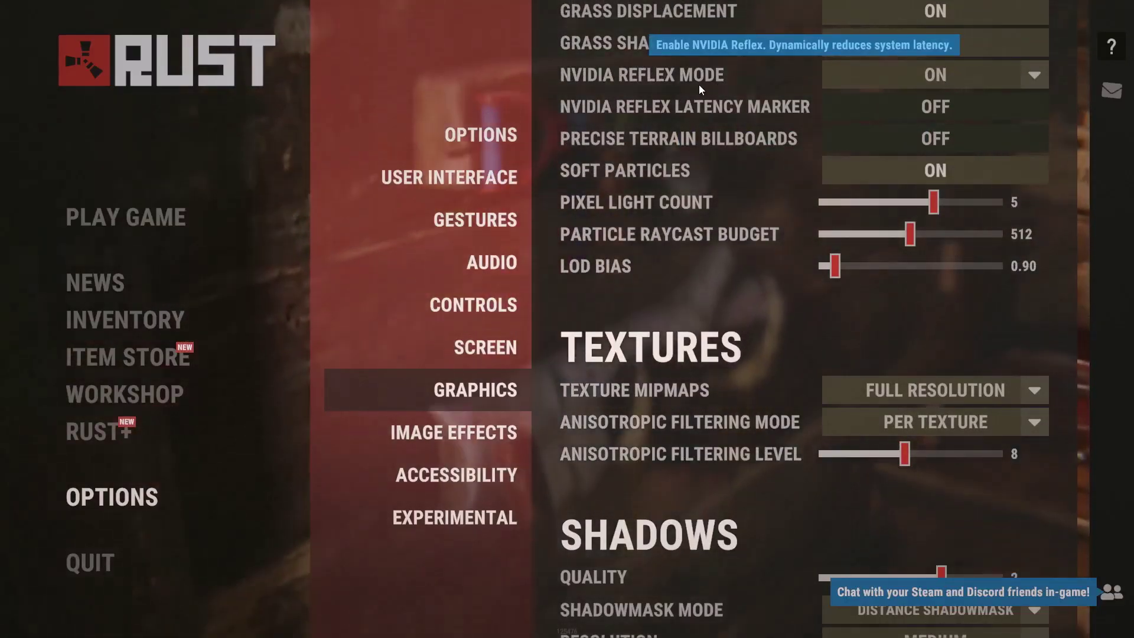
mouse_move(676, 109)
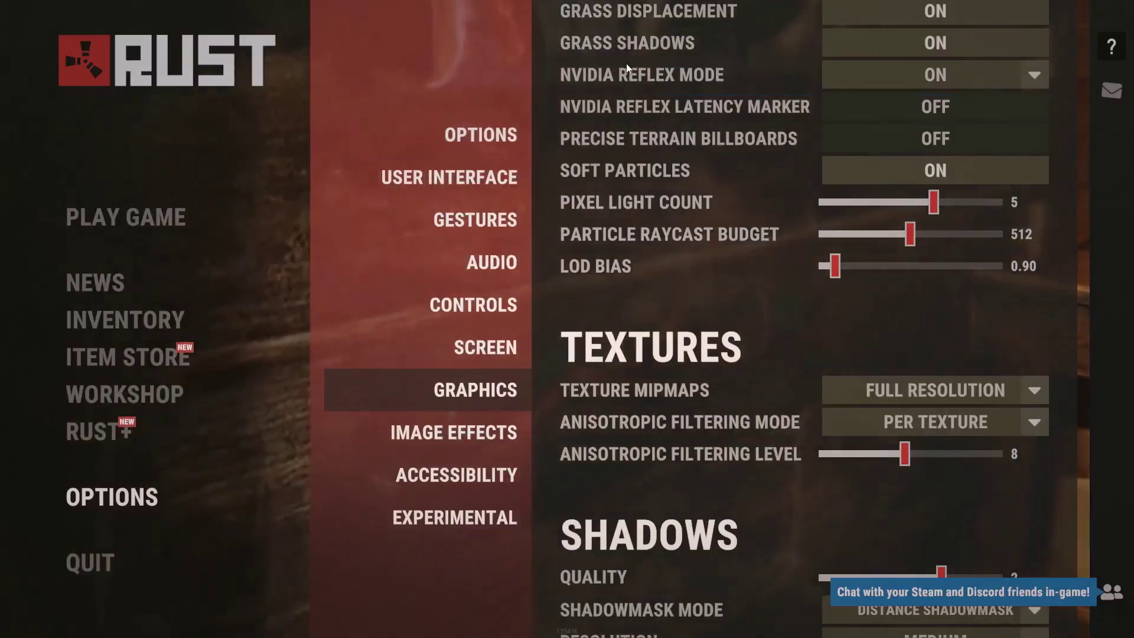
mouse_move(648, 76)
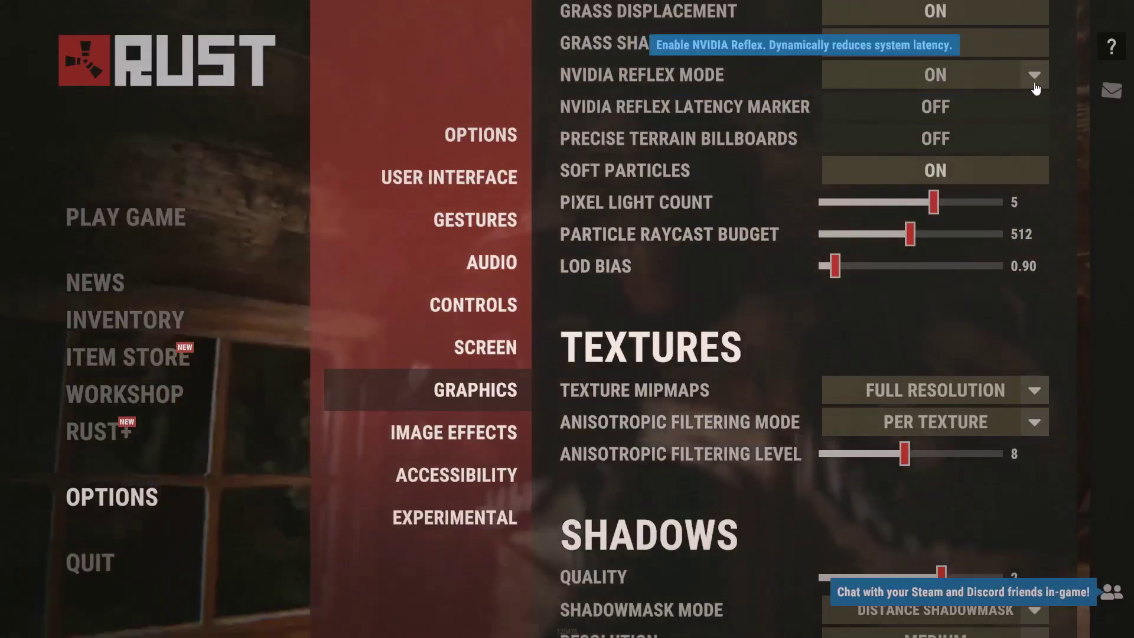
left_click(1033, 75)
left_click(981, 110)
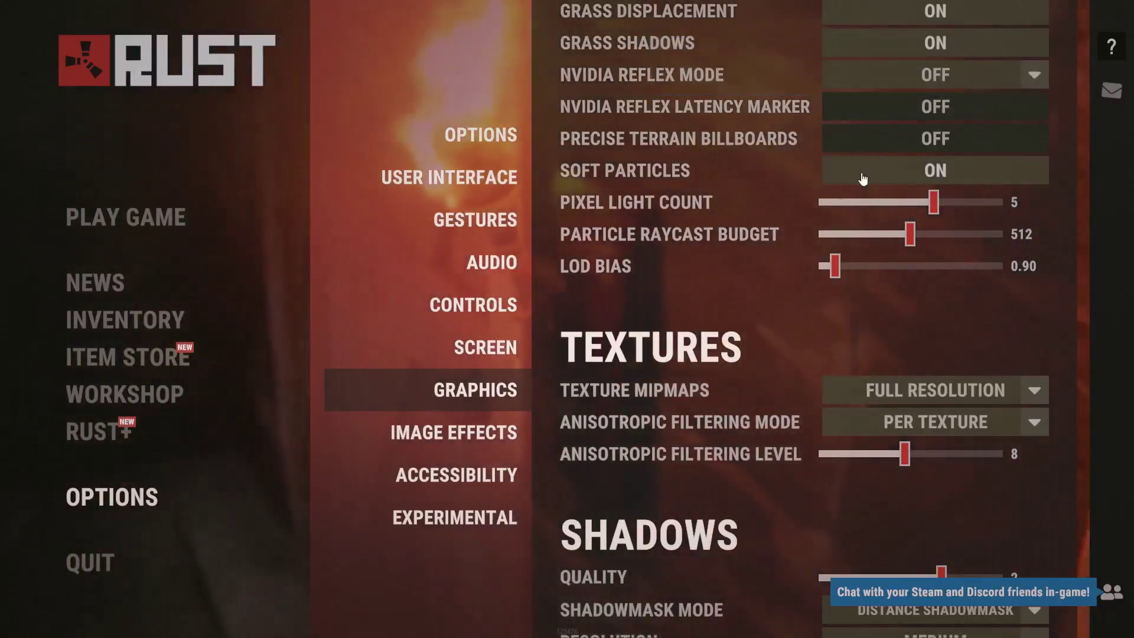
Set the graphics quality preset to Medium
scroll(775, 289, "up", 10)
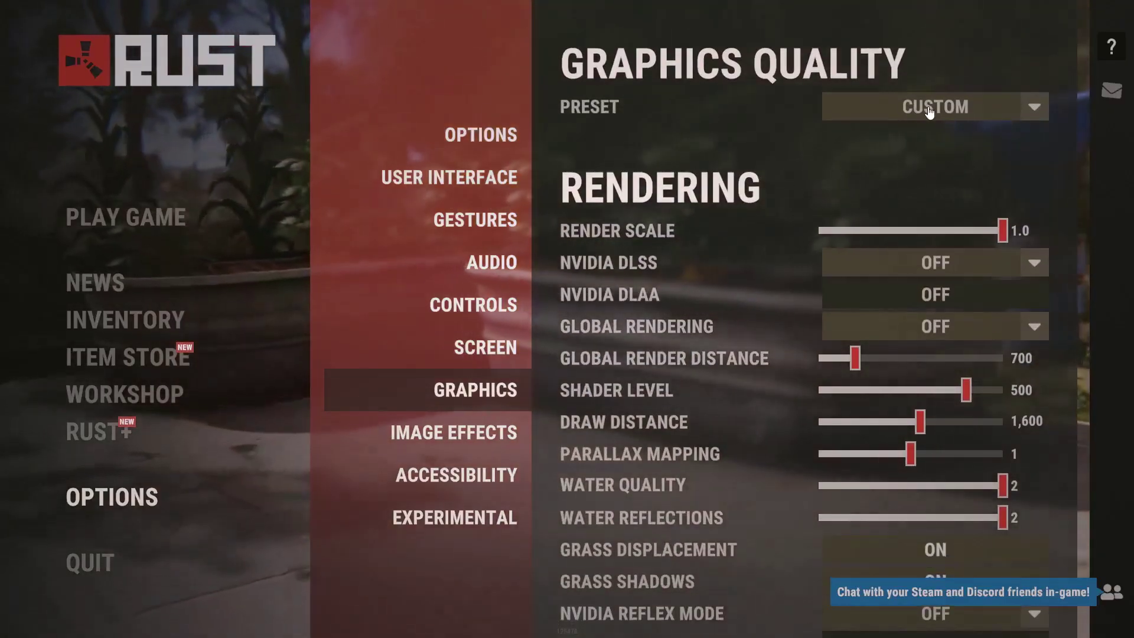
left_click(1034, 106)
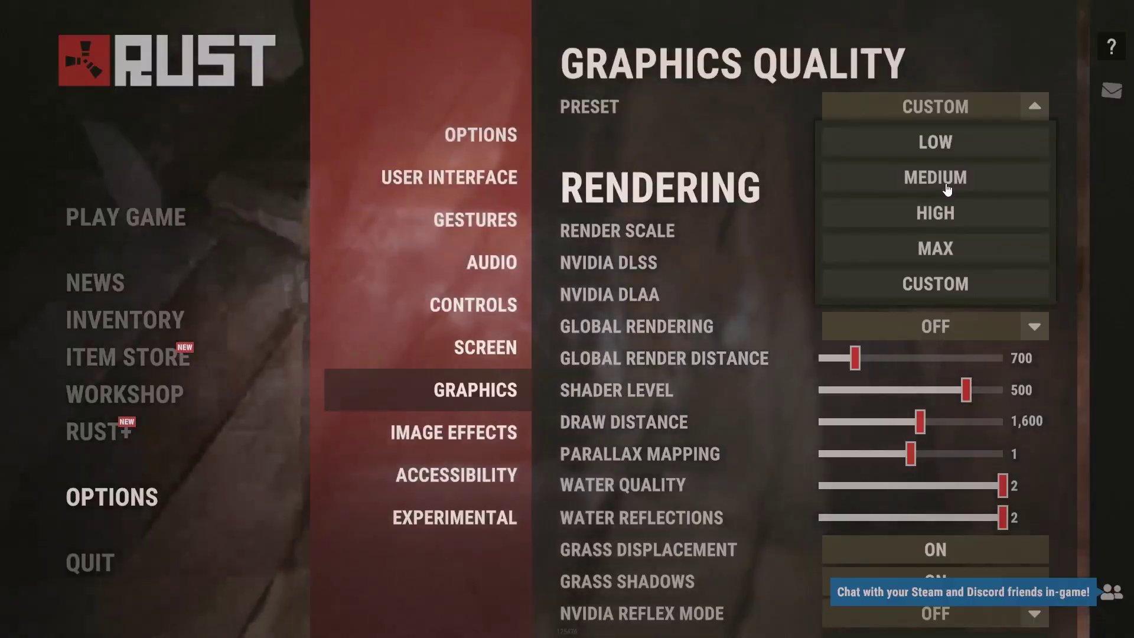
left_click(946, 184)
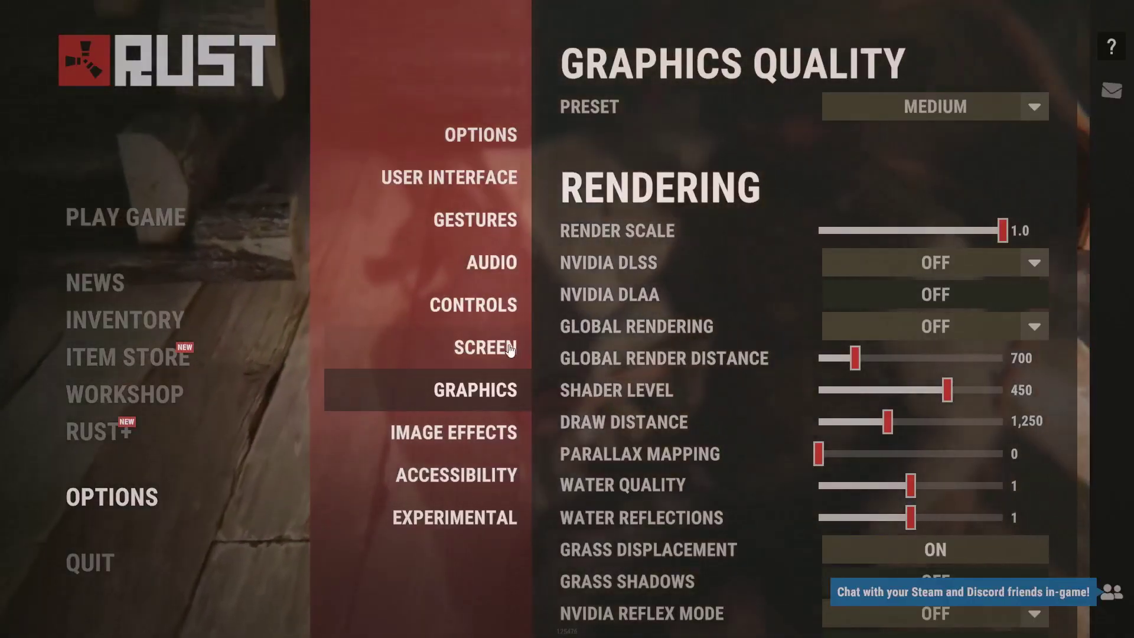
Set Rust's screen mode to Windowed and the resolution to 1600 x 900, and apply the changes
left_click(495, 352)
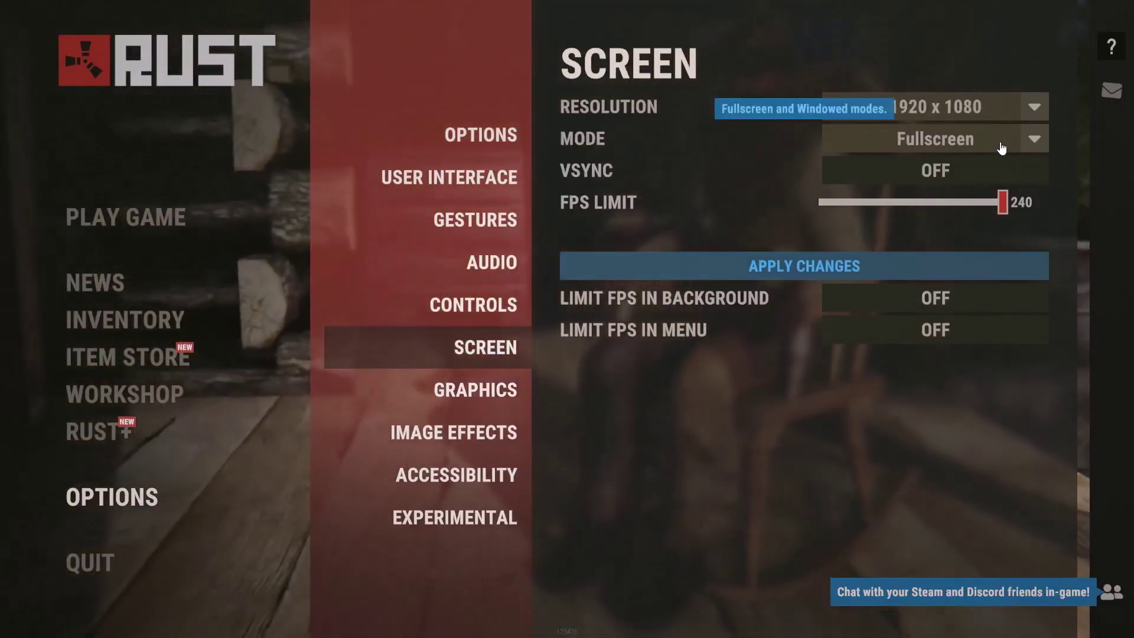
left_click(1034, 139)
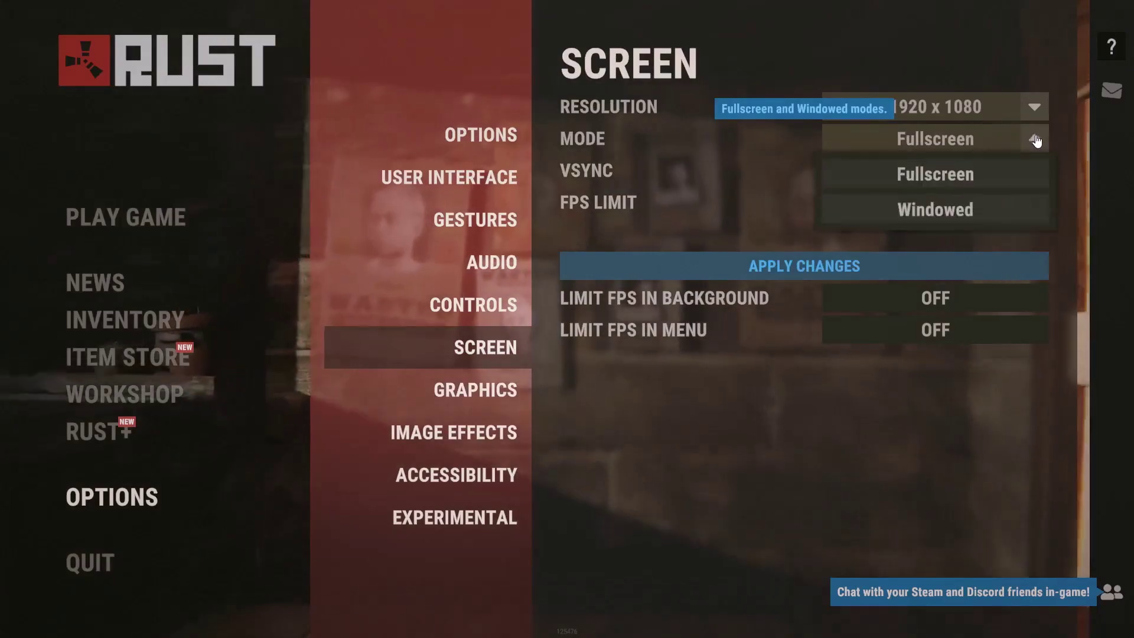
left_click(955, 209)
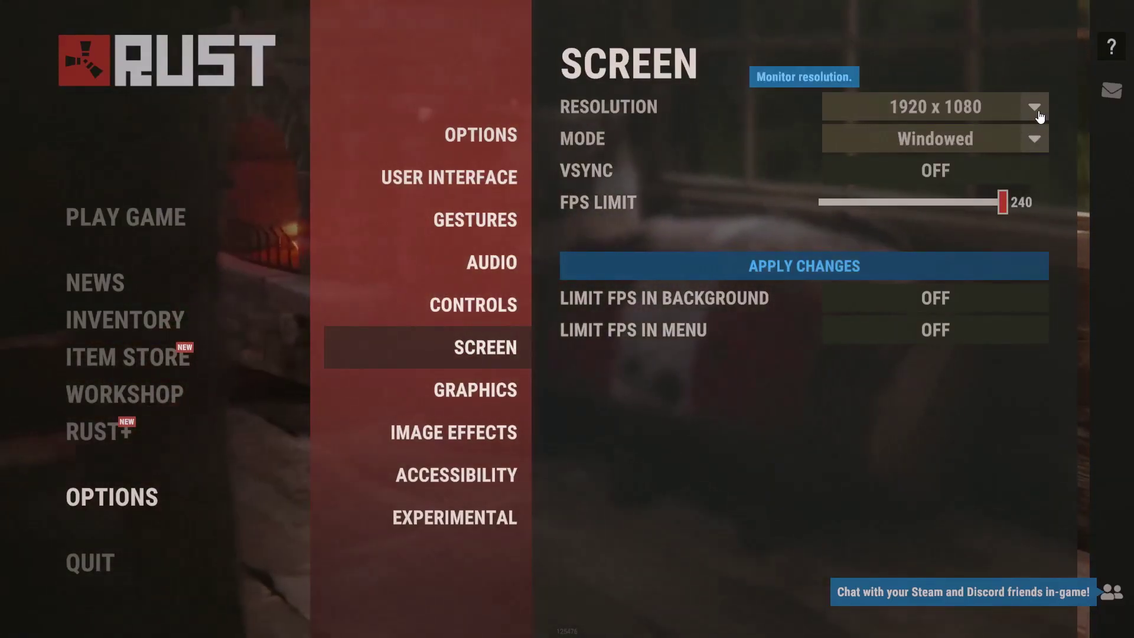
left_click(1038, 114)
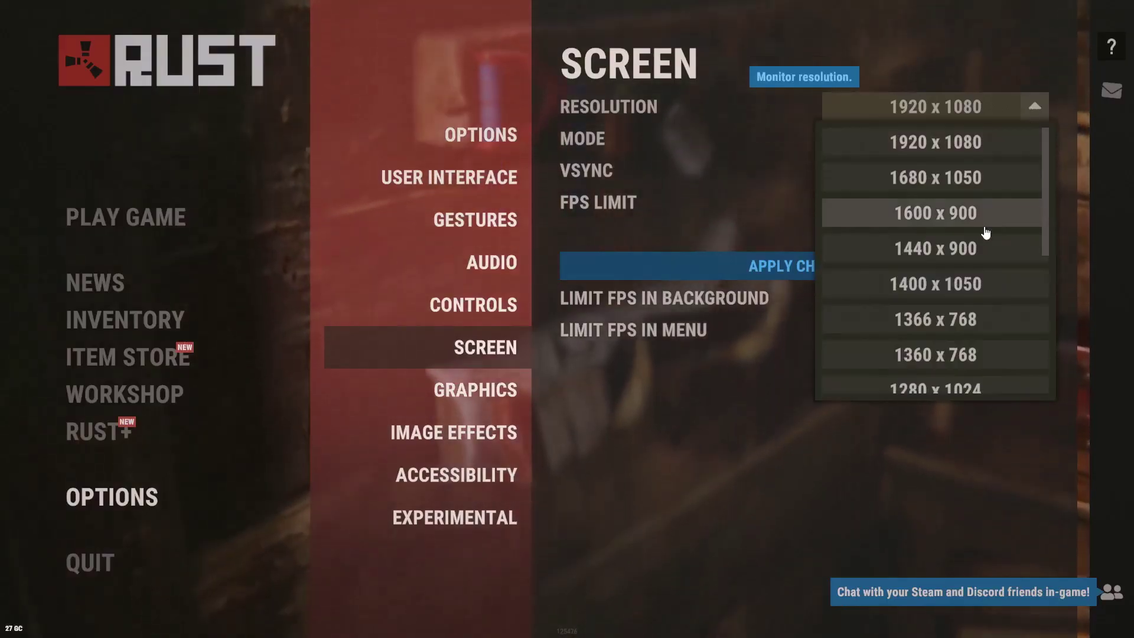
scroll(985, 231, "down", 5)
scroll(985, 230, "up", 5)
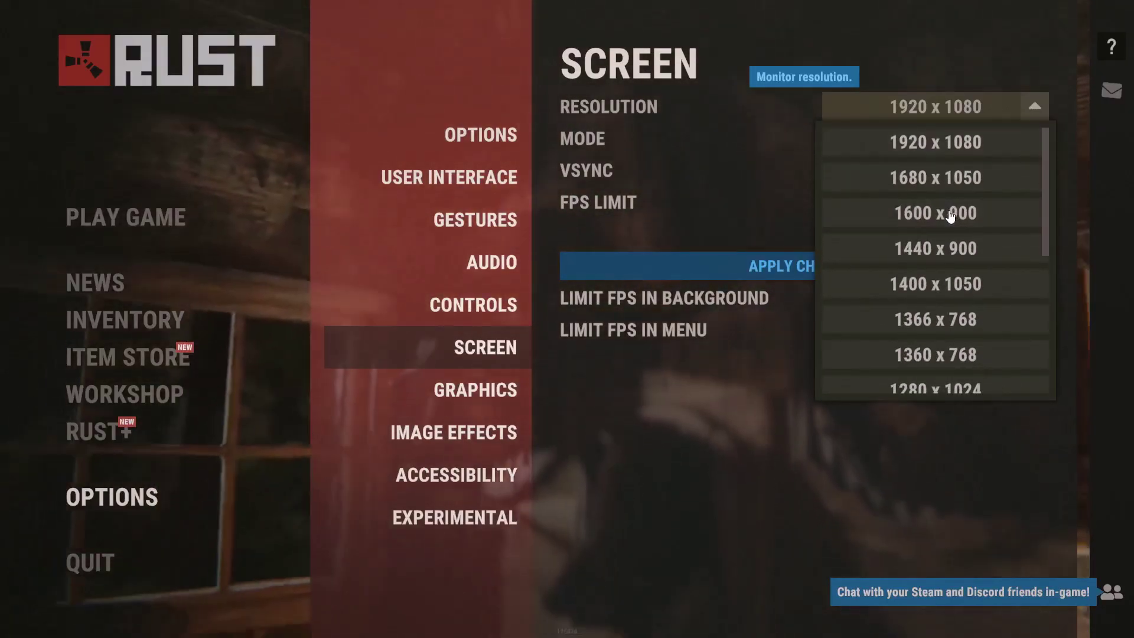
left_click(955, 213)
left_click(807, 271)
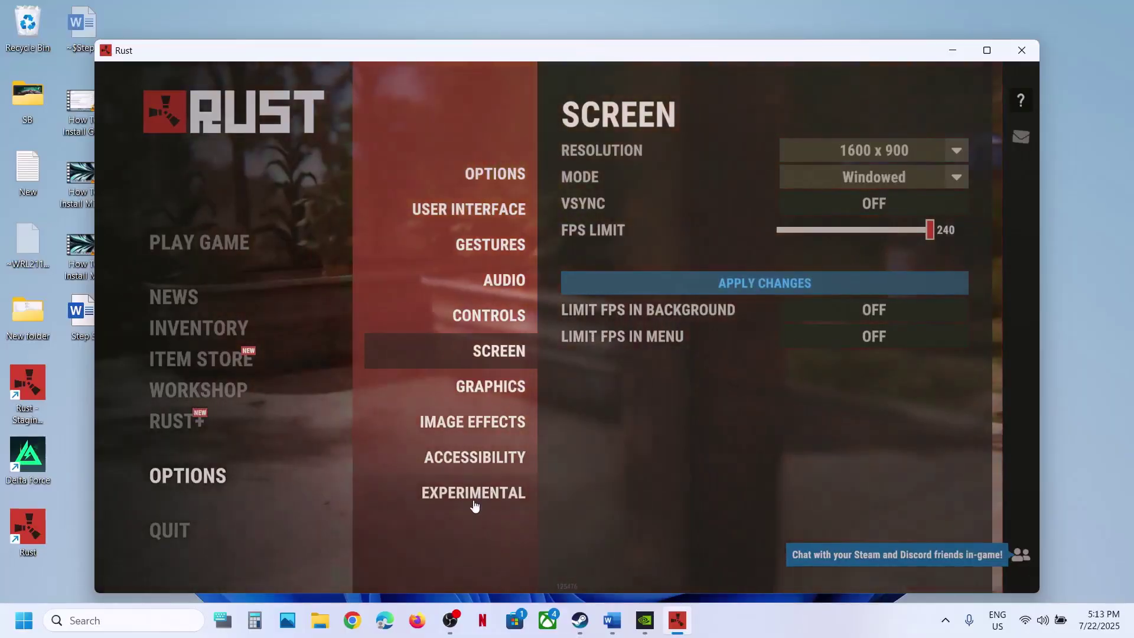
Lower the GC buffer to 64 MB in Rust's experimental options
left_click(481, 496)
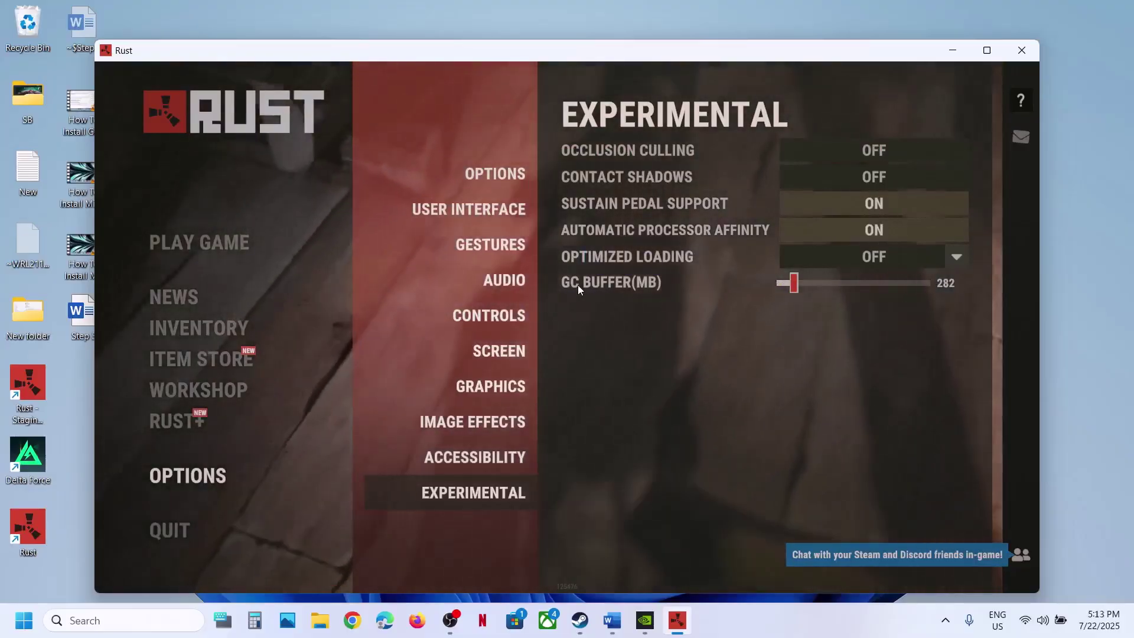
left_click_drag(792, 286, 777, 294)
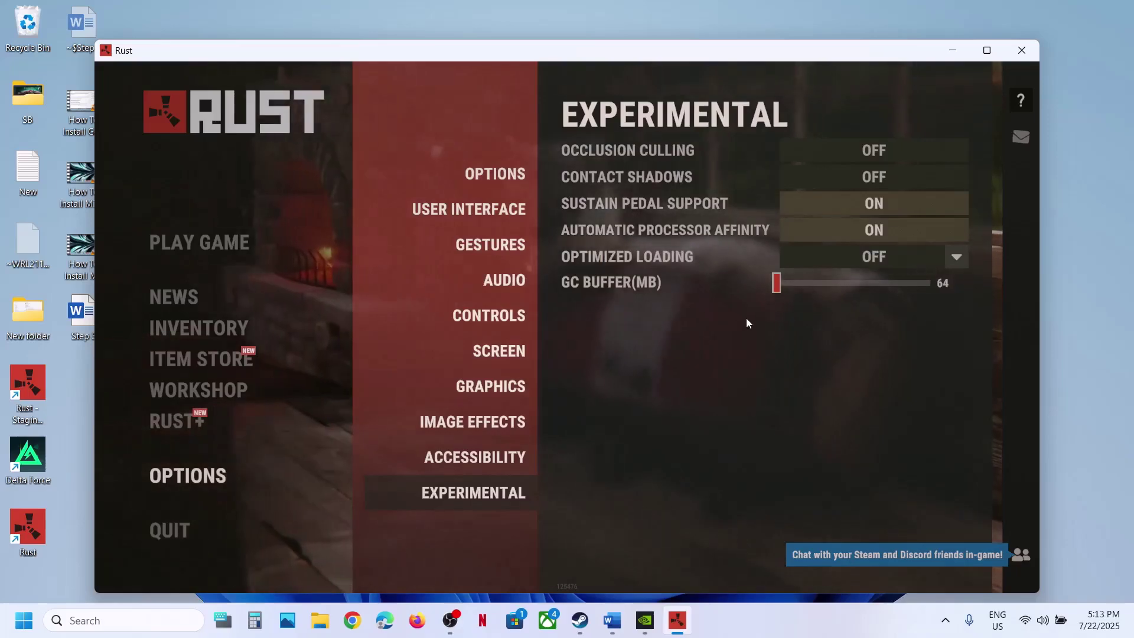
left_click(855, 631)
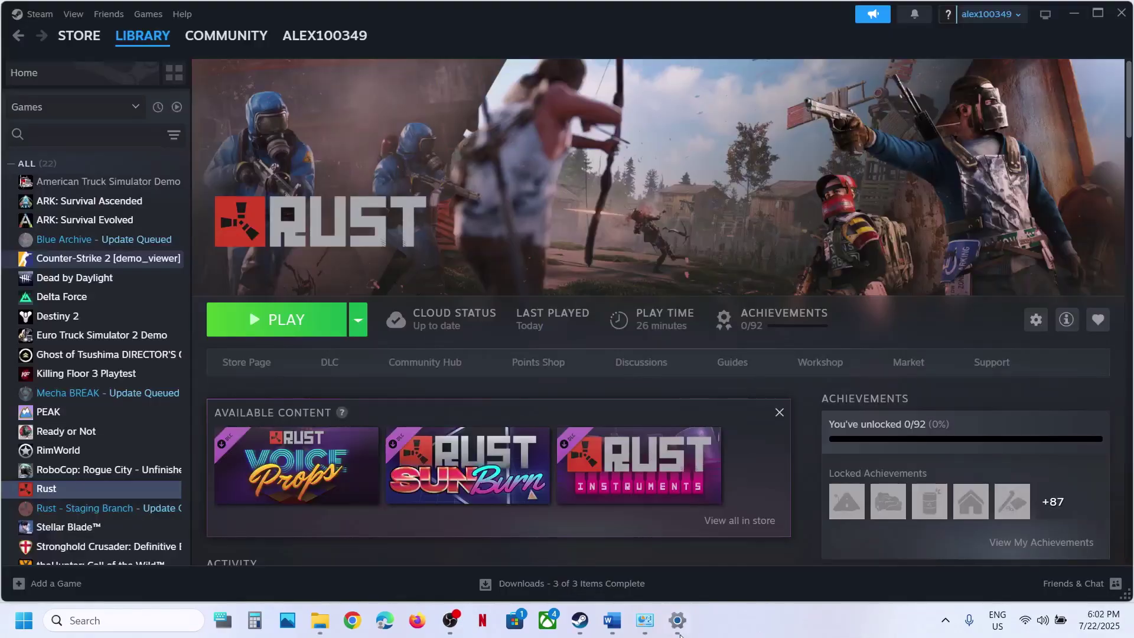
Switch to the Word troubleshooting notes and highlight the Step 11 instruction about hardware-accelerated GPU scheduling
left_click(611, 620)
scroll(414, 431, "down", 5)
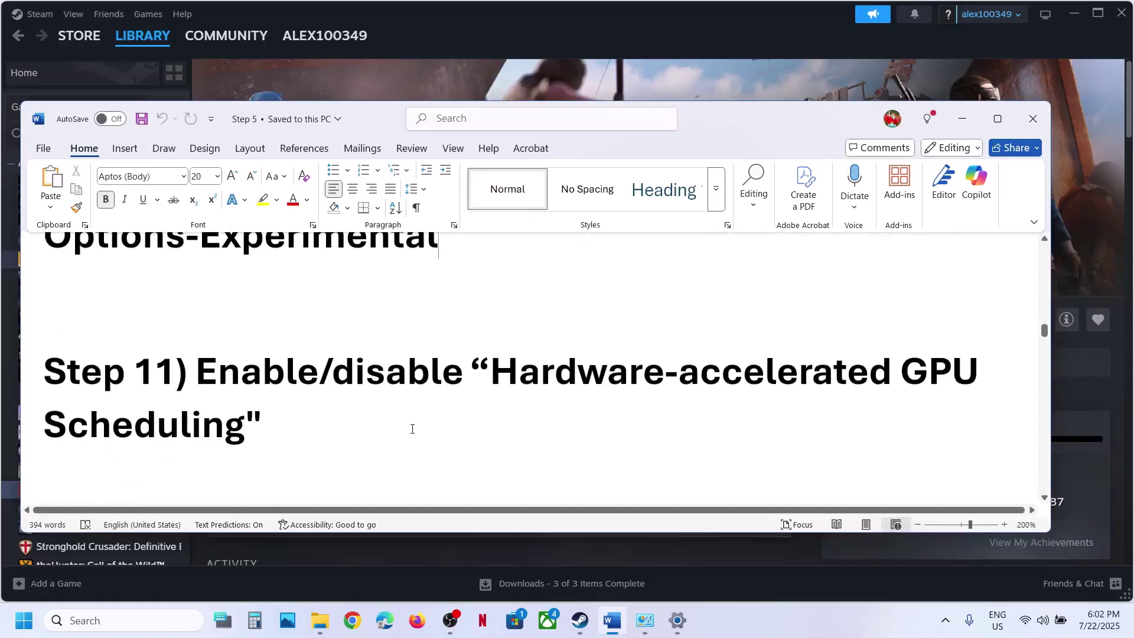
left_click_drag(224, 365, 493, 364)
left_click(499, 363)
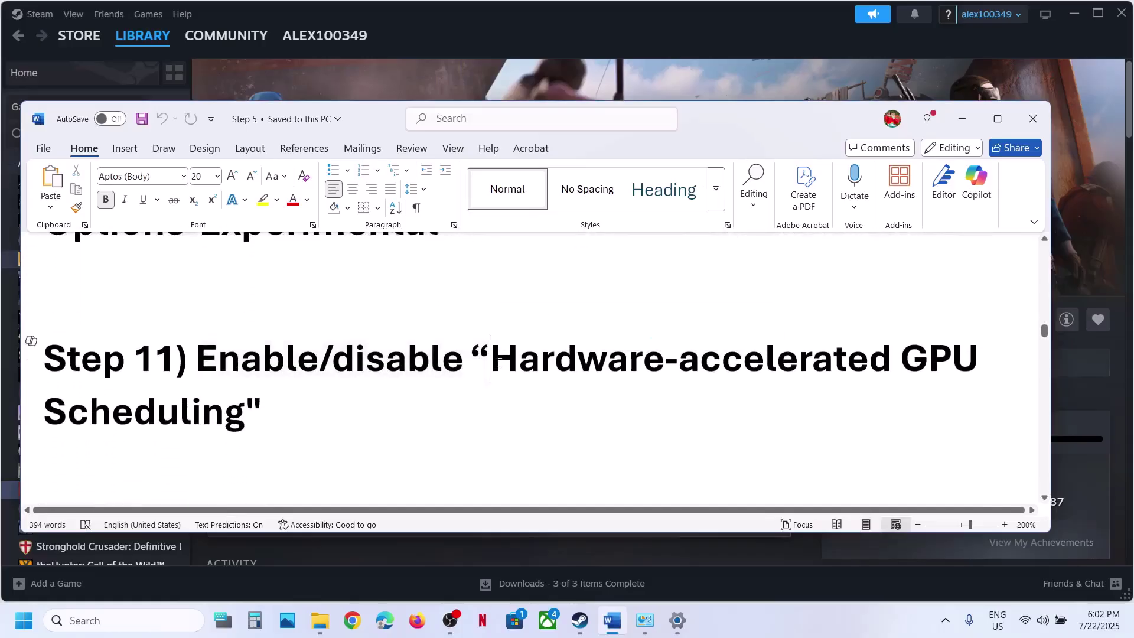
left_click_drag(334, 394, 197, 359)
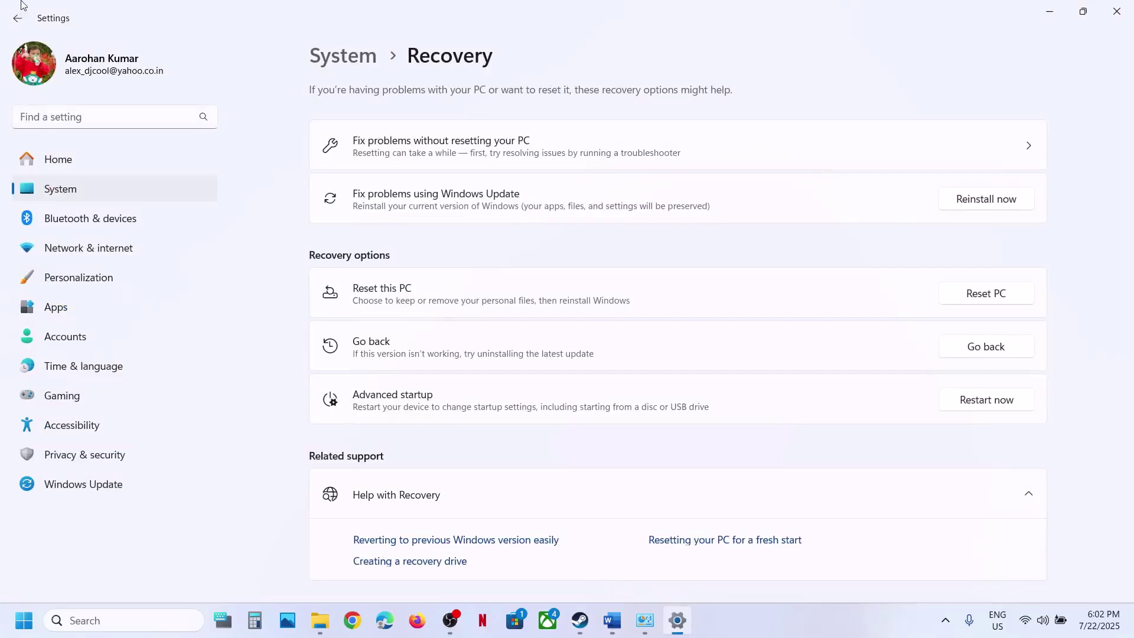
Check hardware-accelerated GPU scheduling in the advanced graphics settings of the Windows display options, and close Settings
left_click(82, 190)
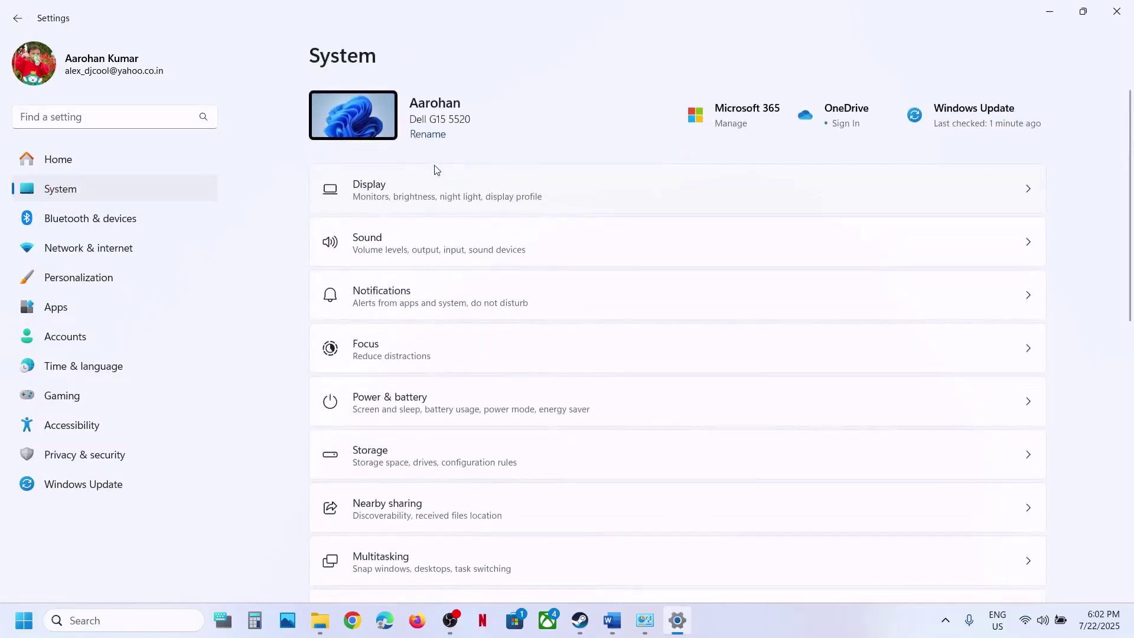
left_click(389, 186)
scroll(423, 448, "down", 5)
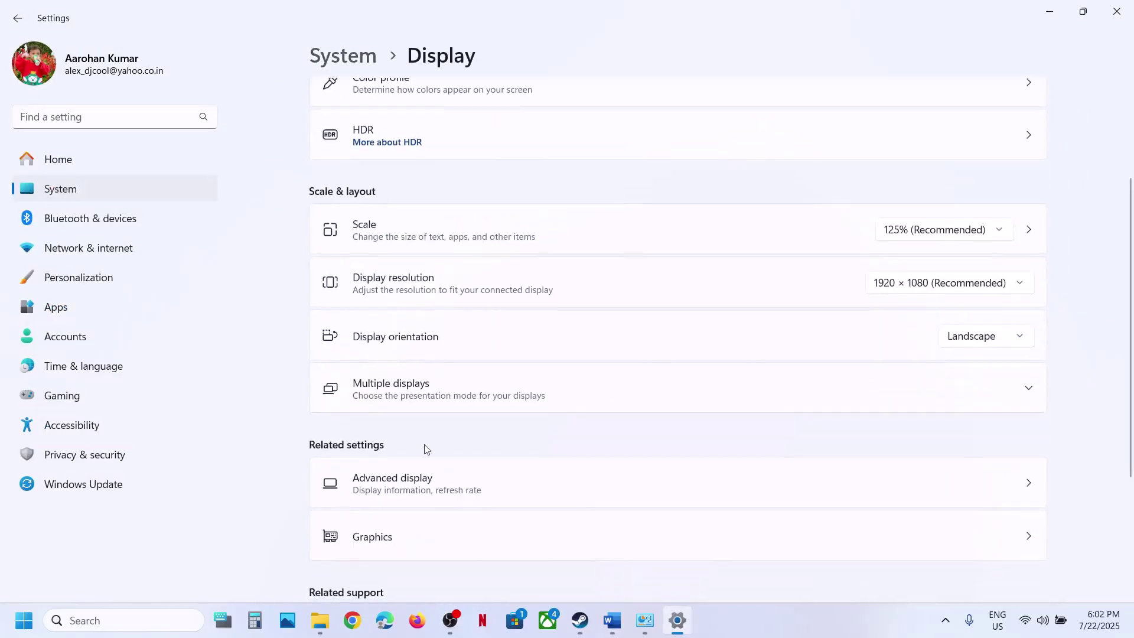
scroll(415, 494, "down", 1)
left_click(362, 421)
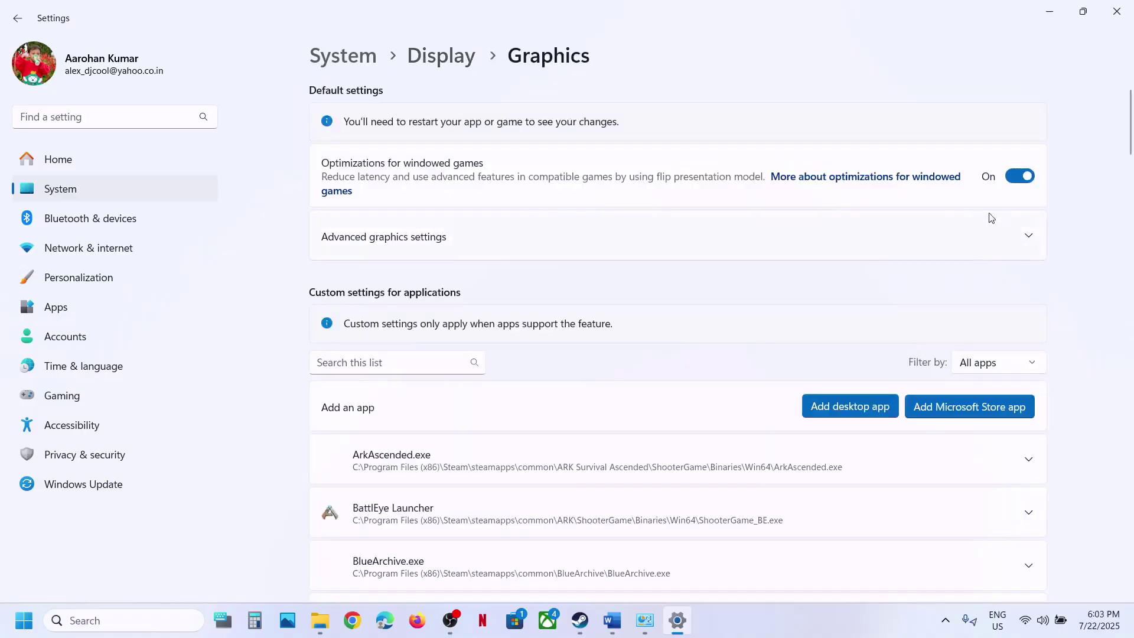
left_click(1030, 237)
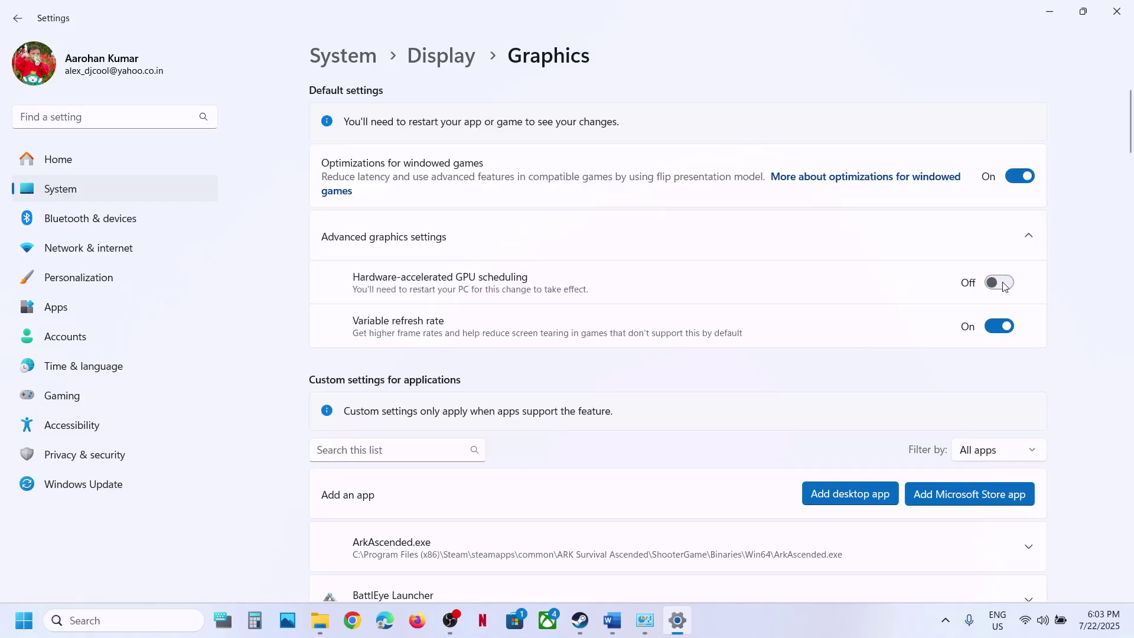
left_click(1124, 15)
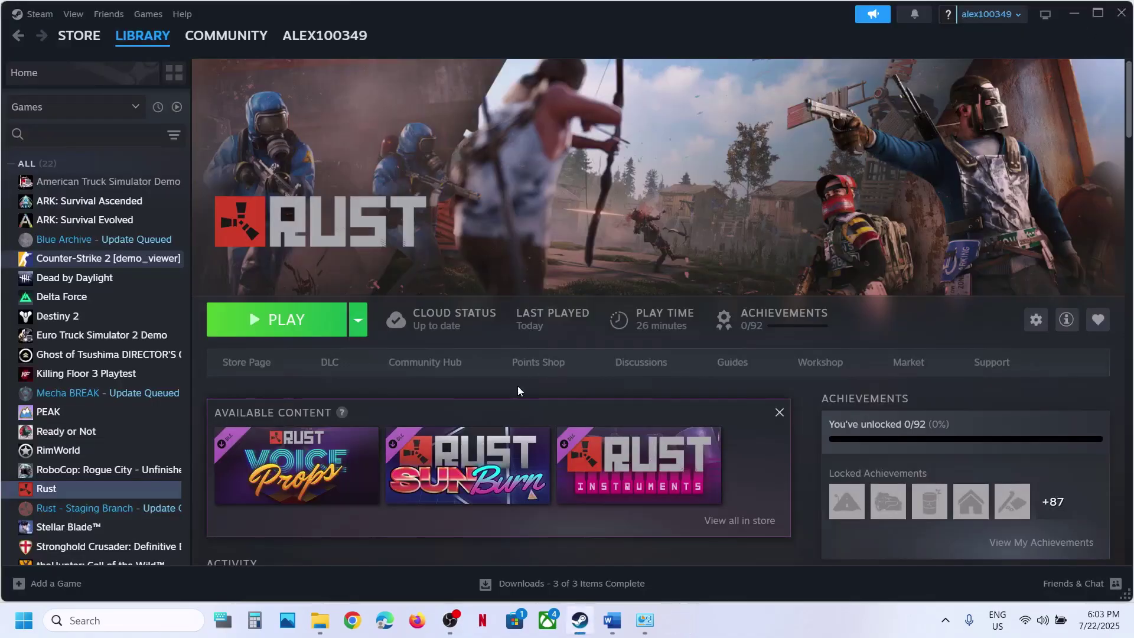
Return to the Word notes, maximize the document, and read the network commands listed under Step 12
left_click(612, 623)
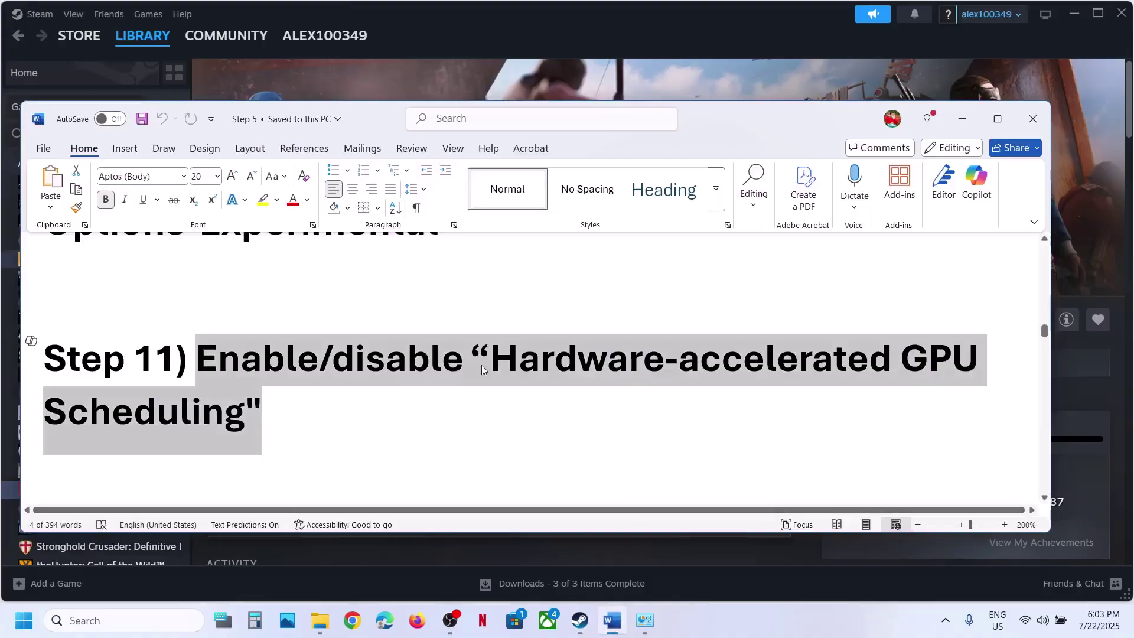
scroll(482, 370, "down", 4)
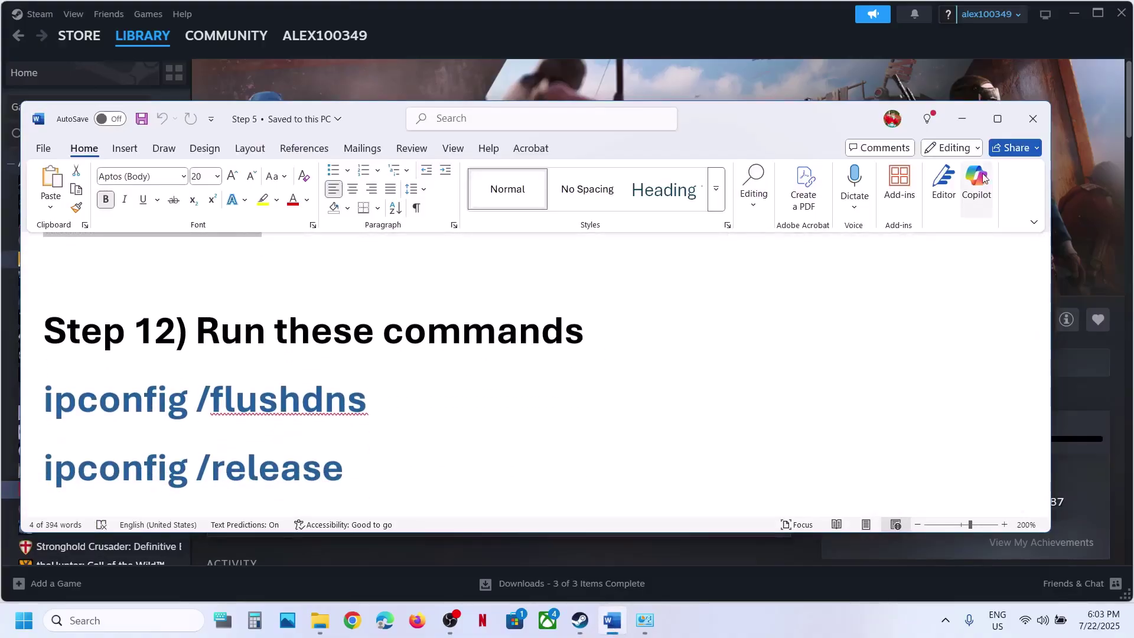
left_click(1011, 119)
scroll(416, 372, "down", 3)
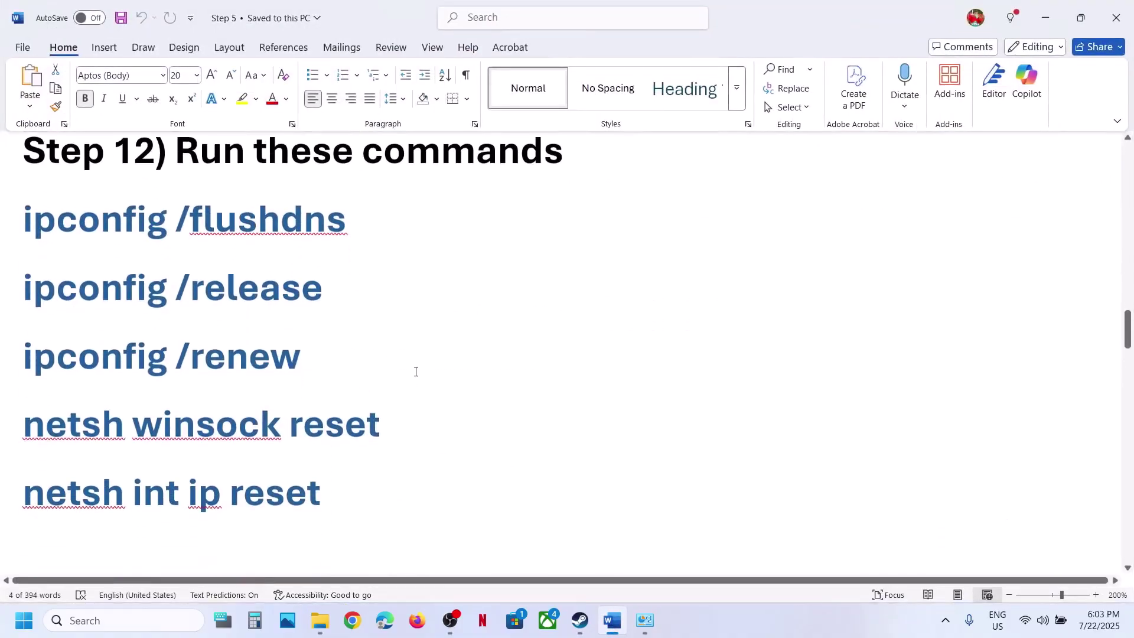
Search Windows for cmd and open Command Prompt as administrator, allowing it to make changes
left_click(123, 621)
type("cmd")
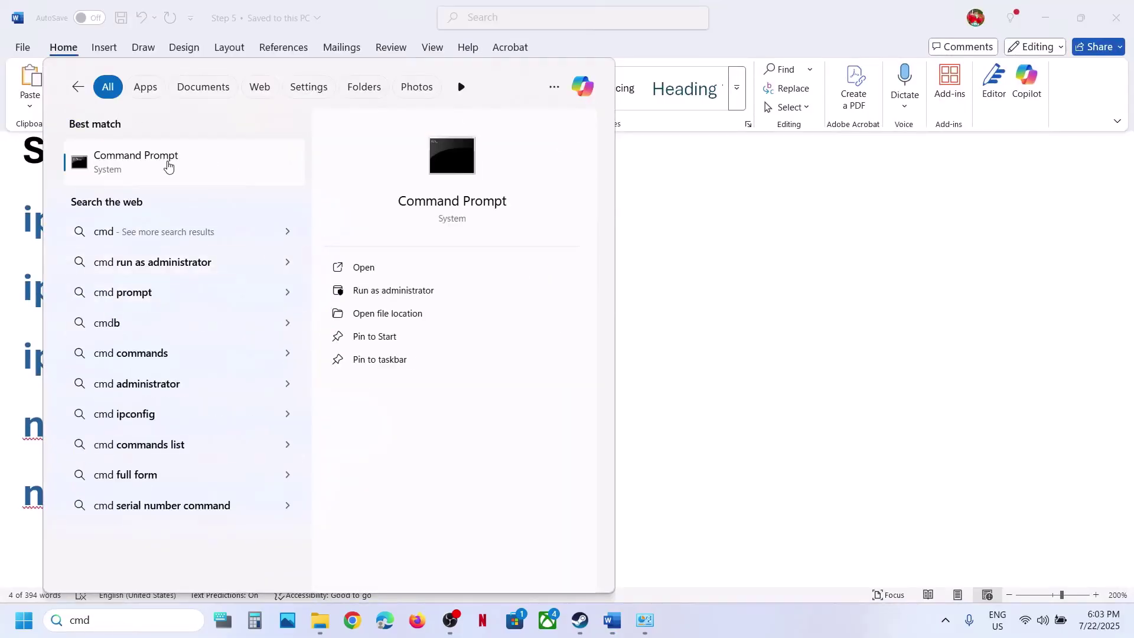
right_click(168, 167)
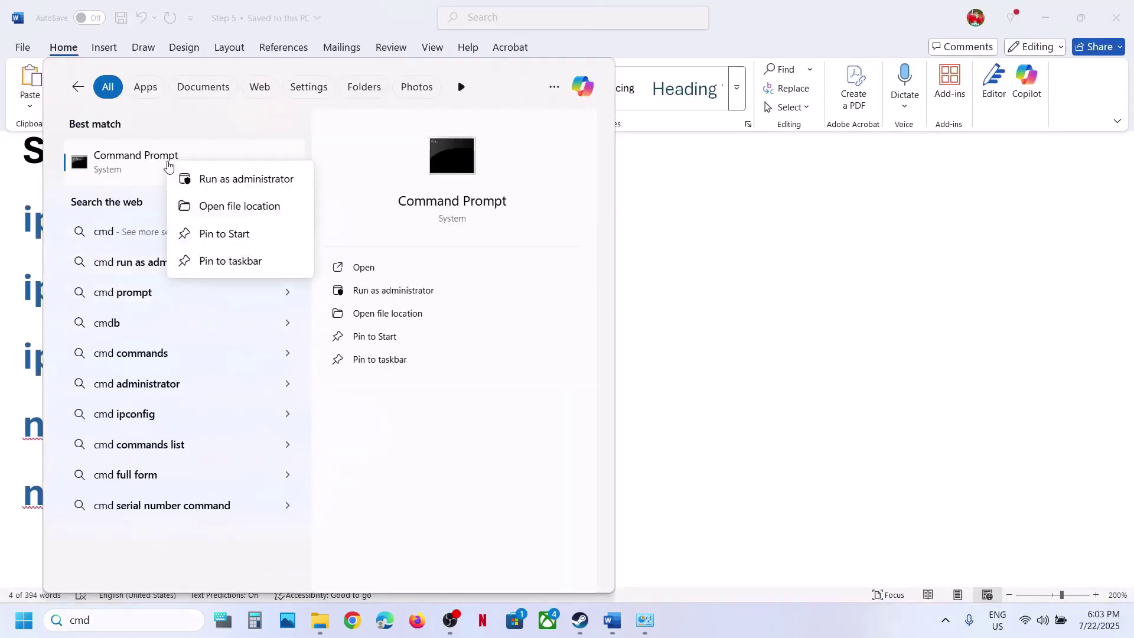
left_click(262, 184)
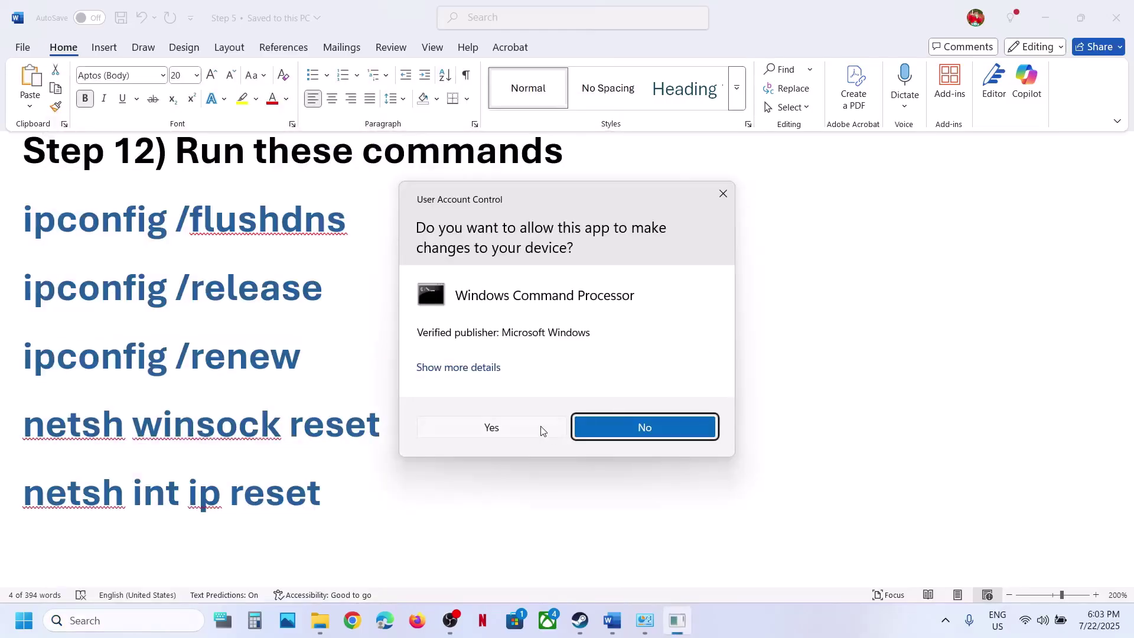
left_click(542, 430)
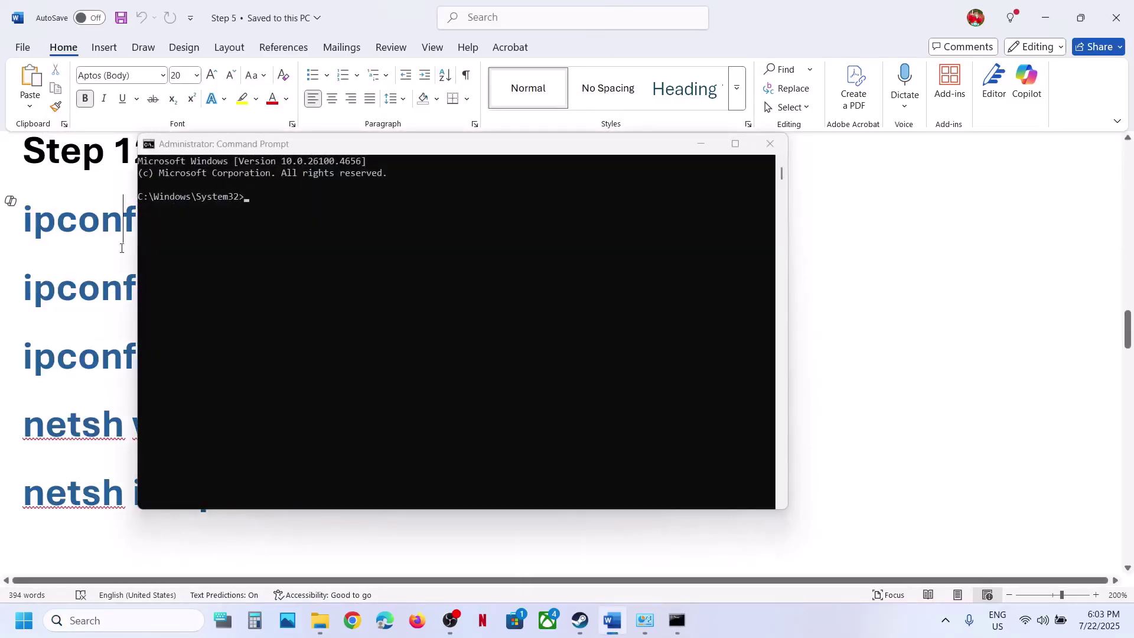
Copy the ipconfig /flushdns command from the Word notes and run it in Command Prompt
left_click(701, 143)
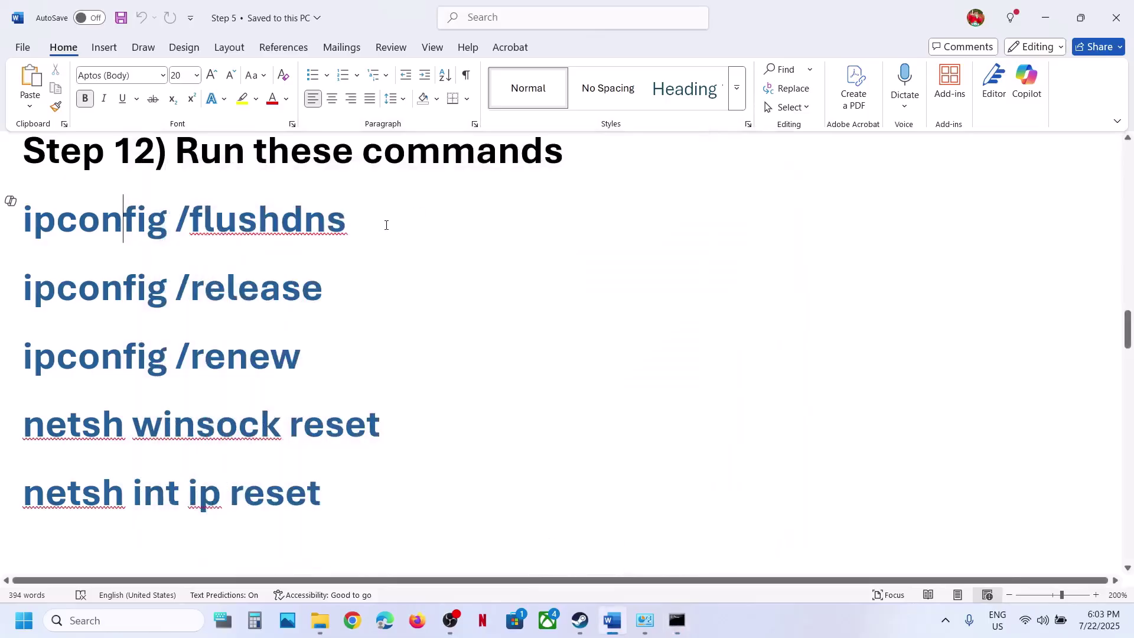
double_click(266, 220)
left_click(348, 219)
double_click(90, 226)
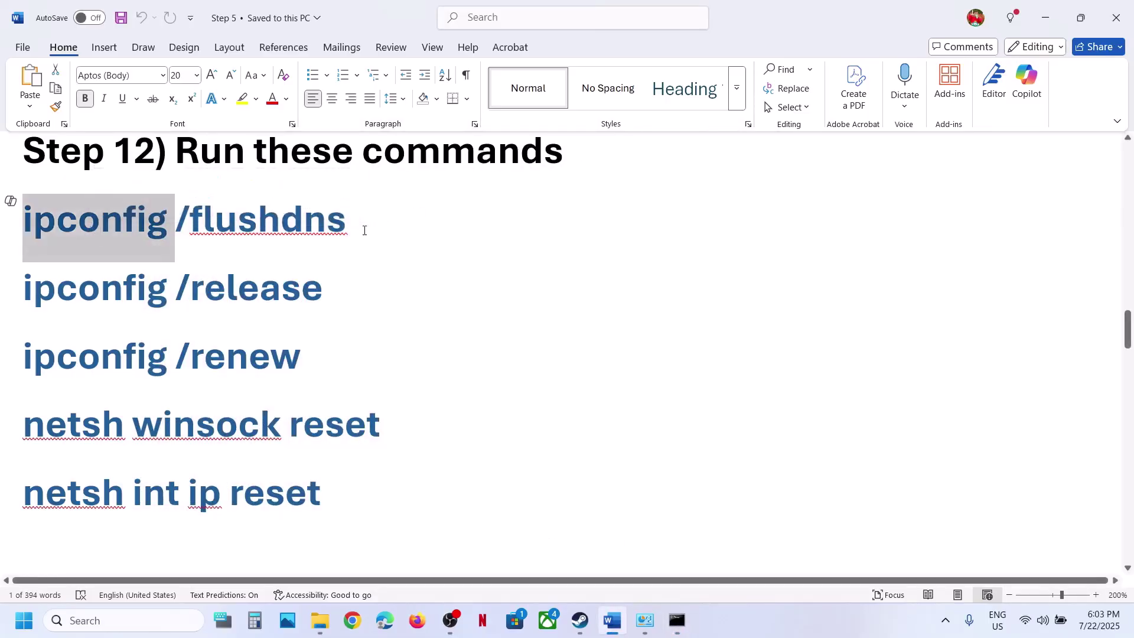
left_click_drag(362, 228, 76, 223)
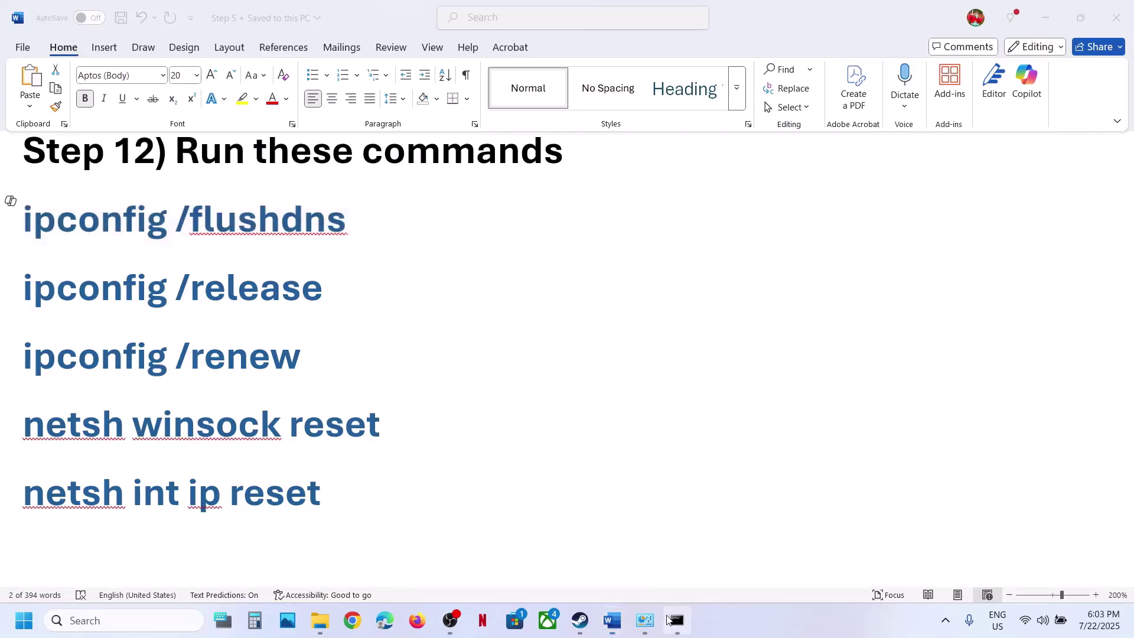
left_click(677, 620)
key("Return")
Copy ipconfig /release from the Word notes and run it in Command Prompt
key("alt+Tab")
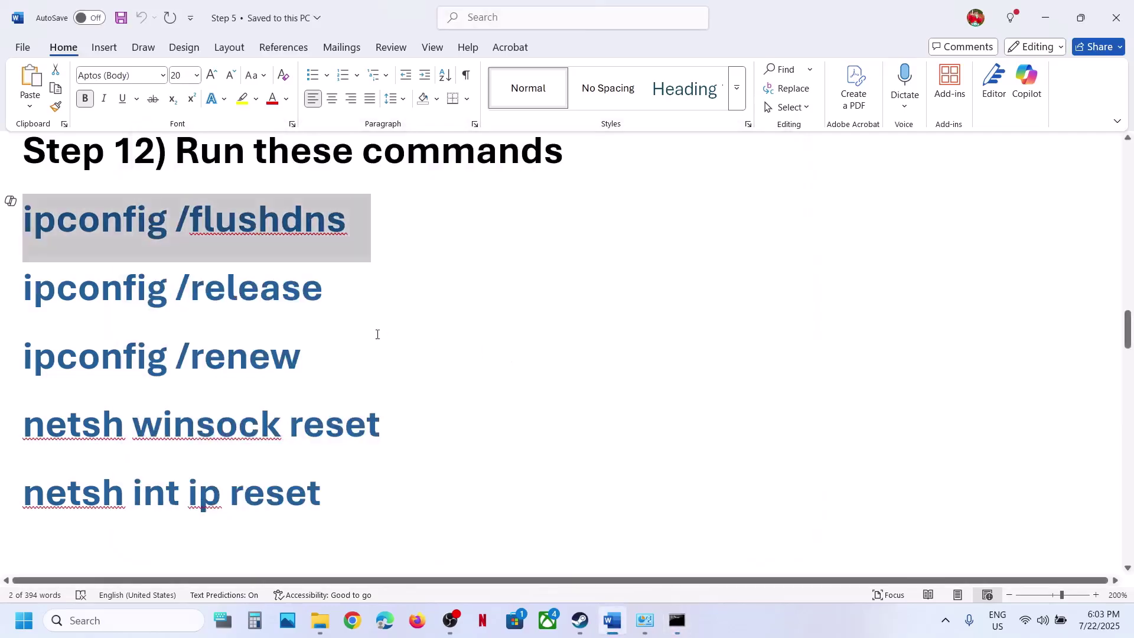
left_click_drag(326, 282, 89, 291)
key("ctrl+c")
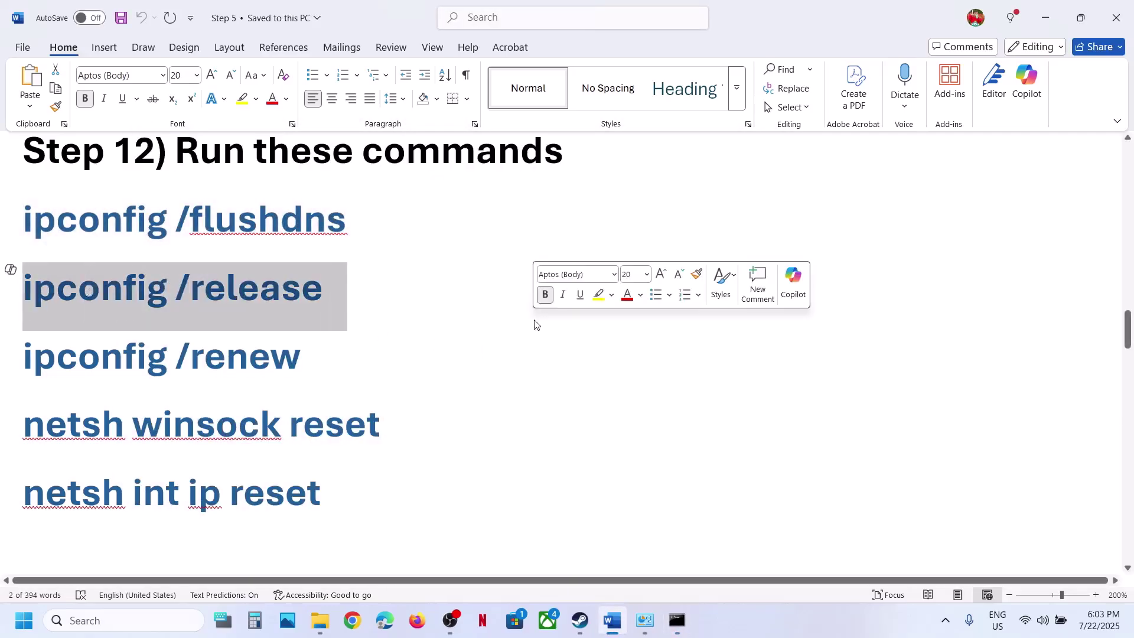
key("alt+Tab")
key("ctrl+v")
key("Return")
Copy ipconfig /renew from the Word notes and run it in Command Prompt
key("alt+Tab")
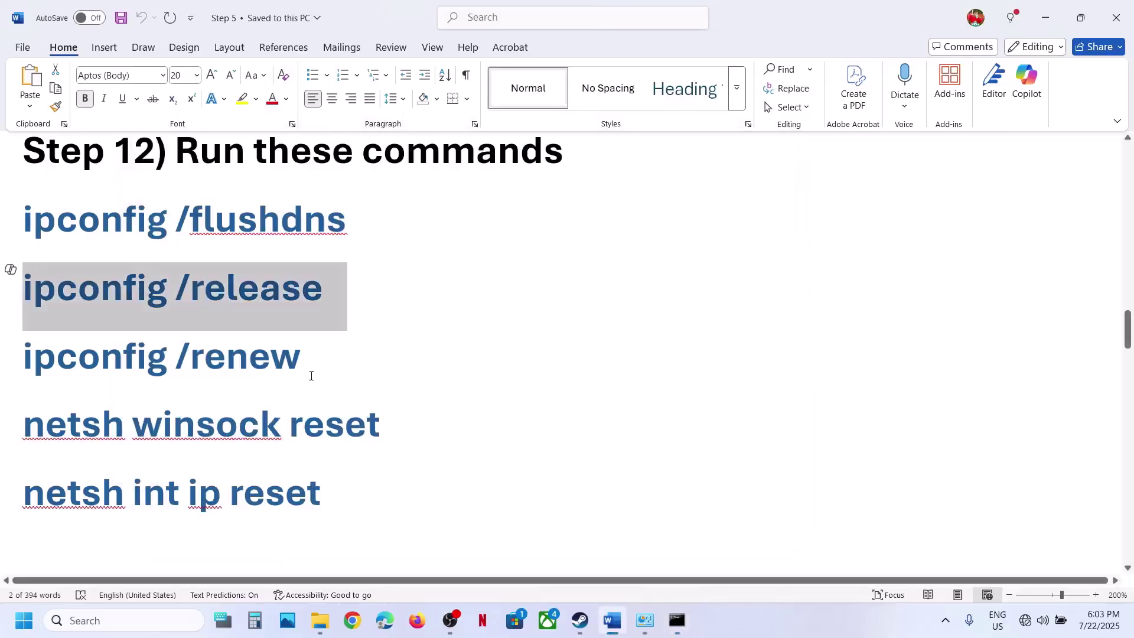
left_click_drag(313, 367, 98, 358)
key("ctrl+c")
key("alt+Tab")
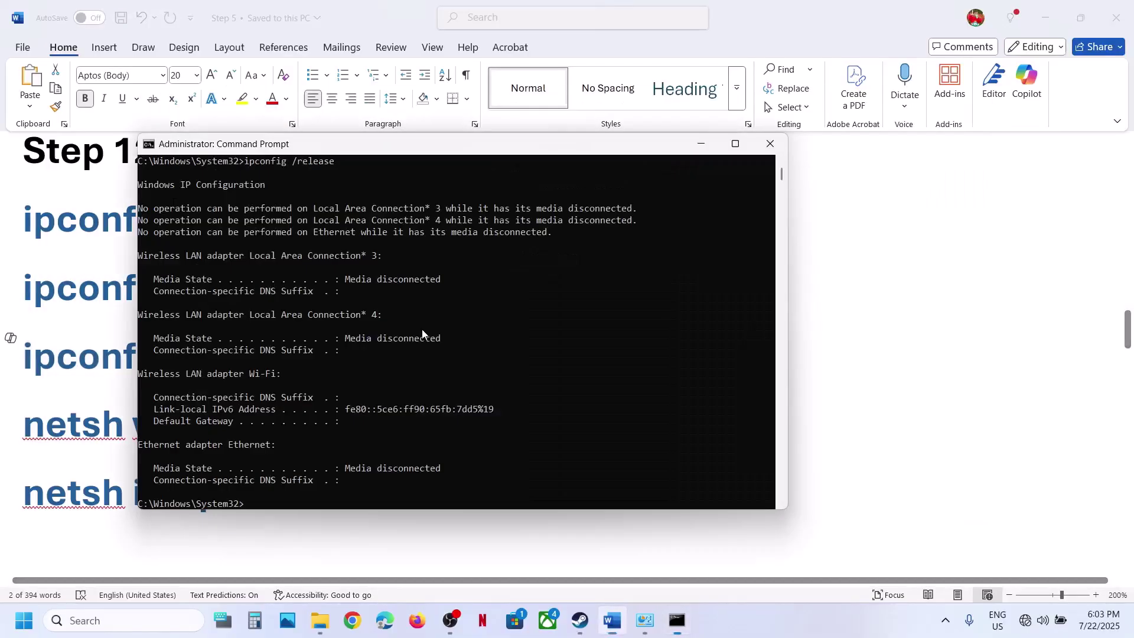
key("ctrl+v")
key("Return")
Copy netsh winsock reset from the Word notes and run it in Command Prompt
key("alt+Tab")
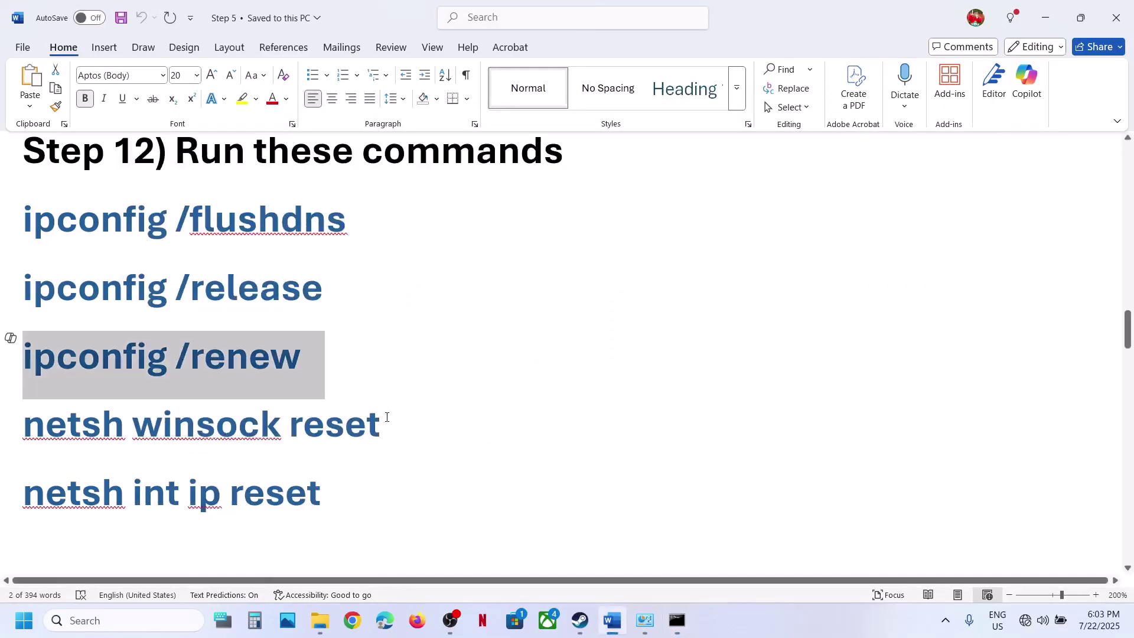
left_click_drag(391, 427, 80, 430)
key("ctrl+c")
key("alt+Tab")
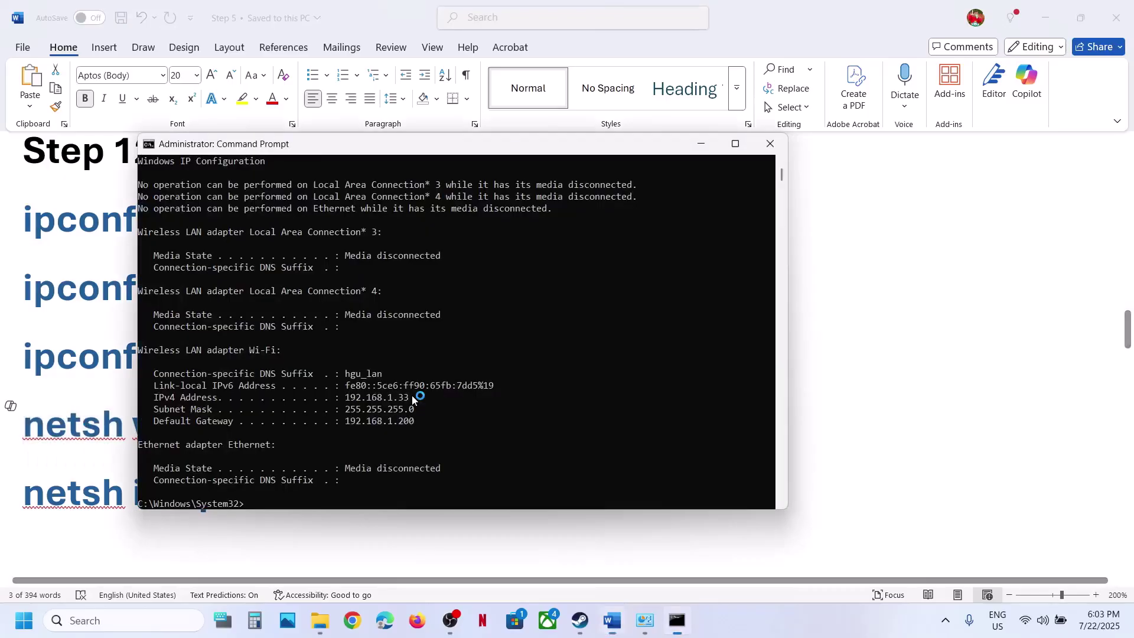
key("ctrl+v")
key("Return")
Copy netsh int ip reset from the Word notes, run it in Command Prompt, and close the Command Prompt window
key("alt+Tab")
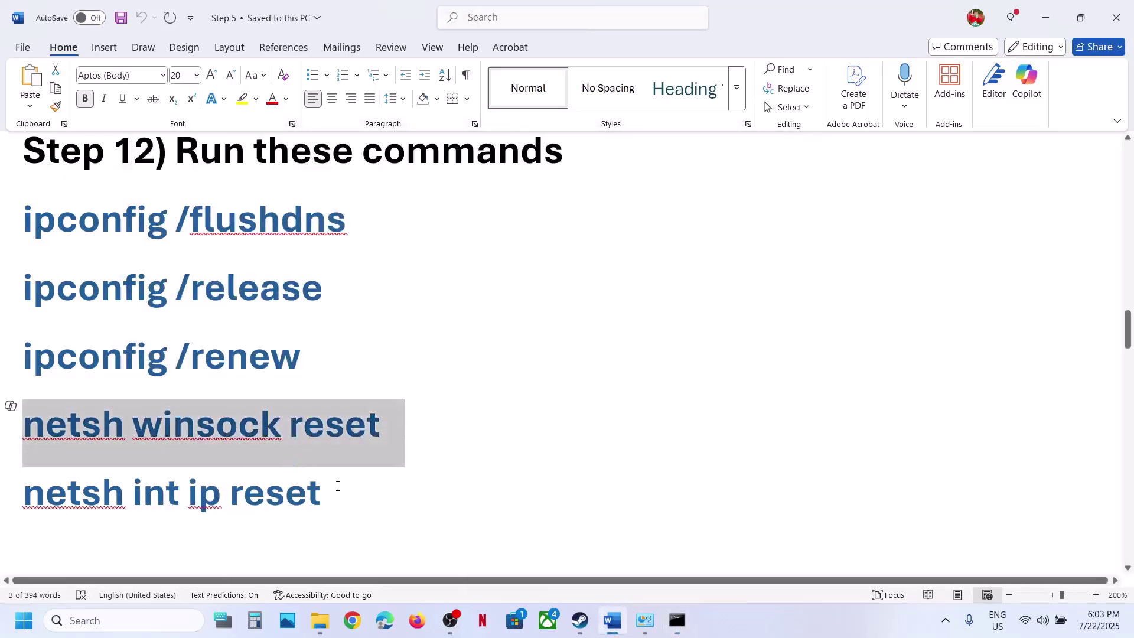
left_click_drag(338, 486, 75, 493)
key("ctrl+c")
key("alt+Tab")
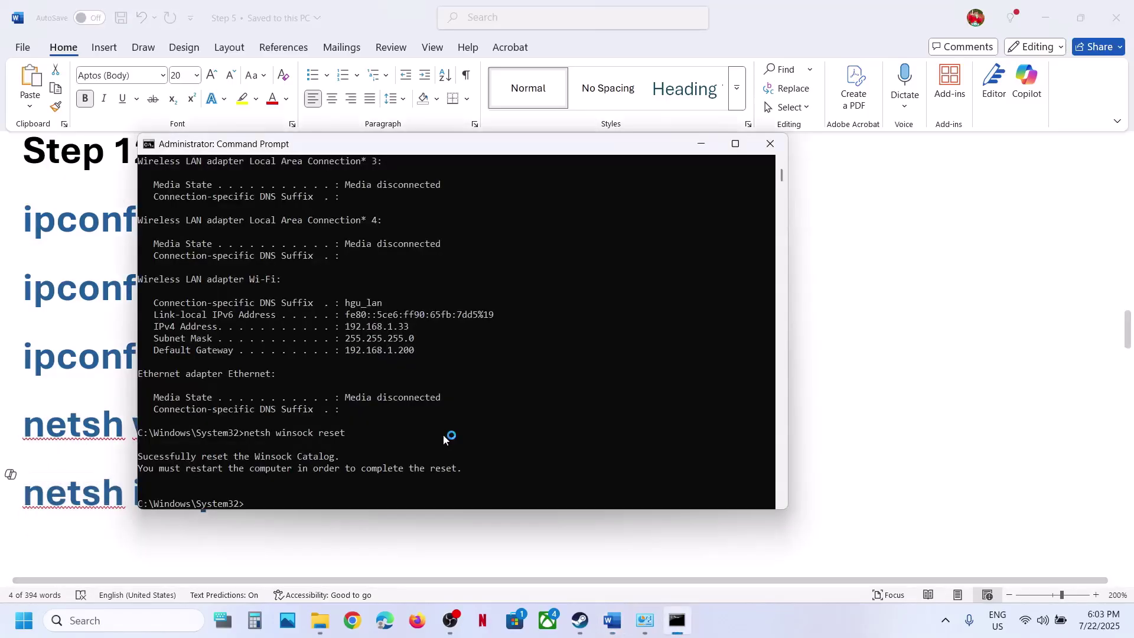
key("ctrl+v")
key("Return")
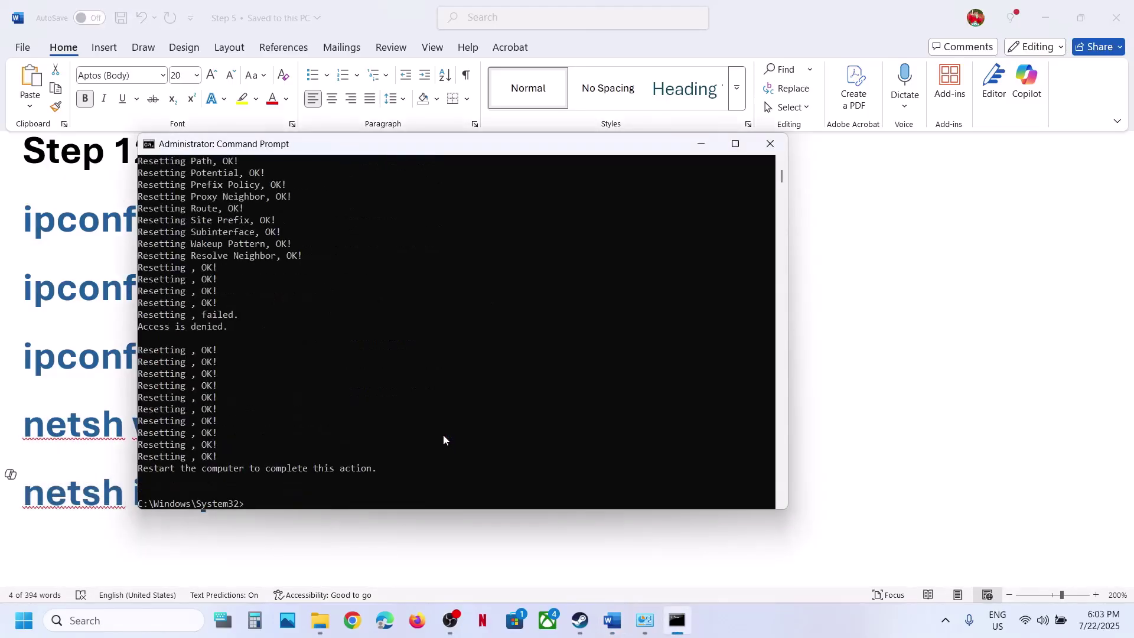
left_click(771, 144)
key("super")
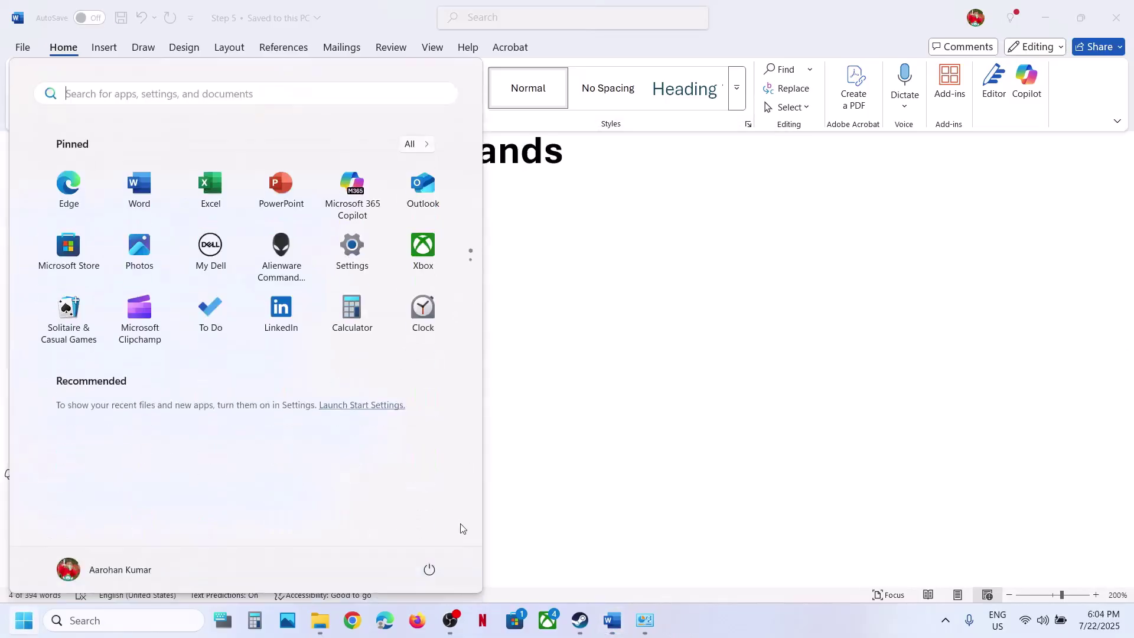
left_click(667, 454)
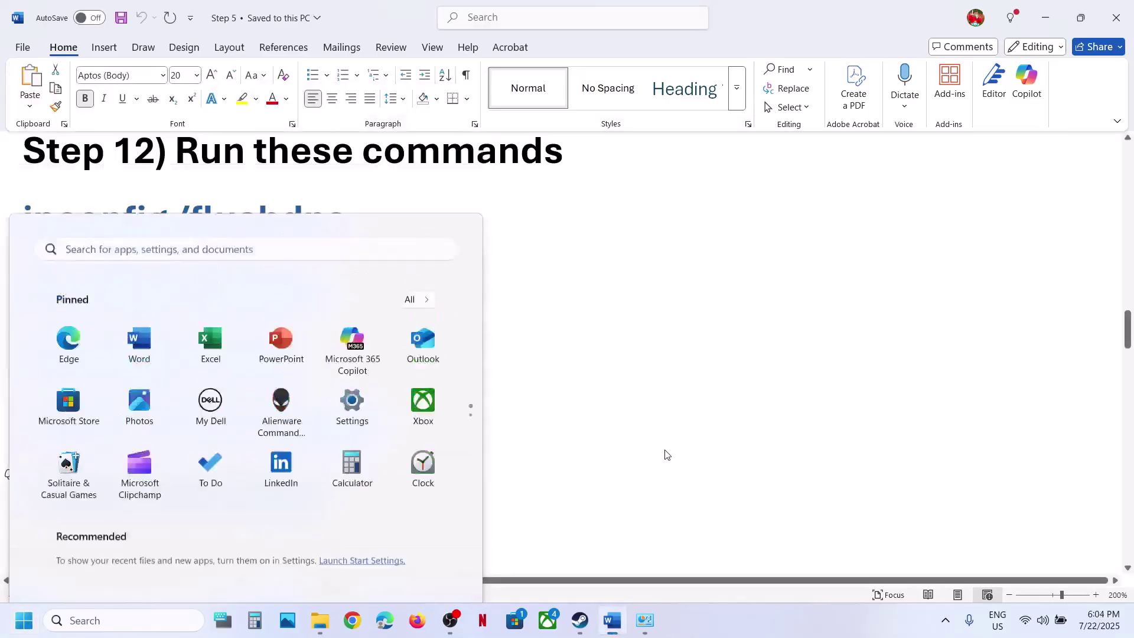
Highlight the network-switching advice in step 13 of the notes and connect the PC to the G_801-4G Wi-Fi network
scroll(667, 453, "down", 5)
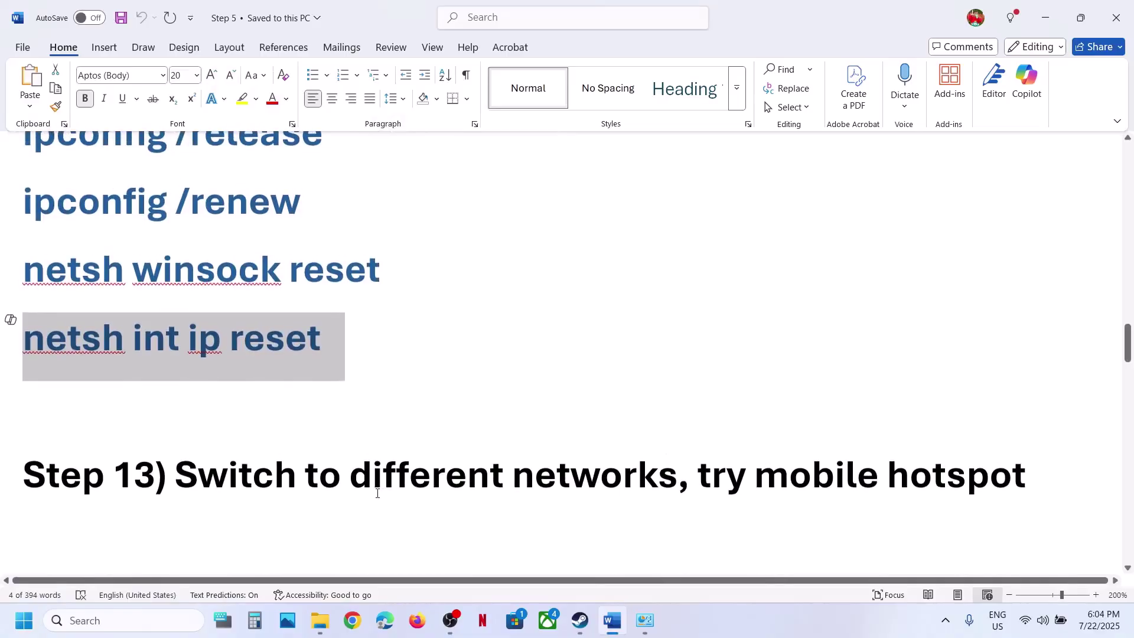
left_click_drag(374, 488, 676, 478)
left_click(1039, 633)
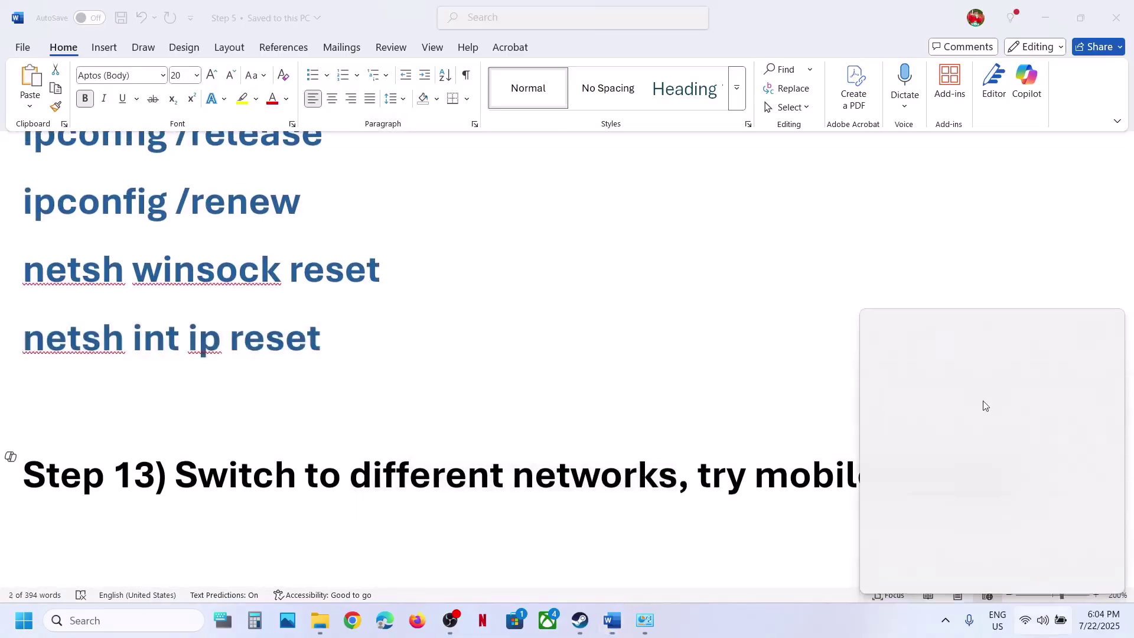
left_click(930, 334)
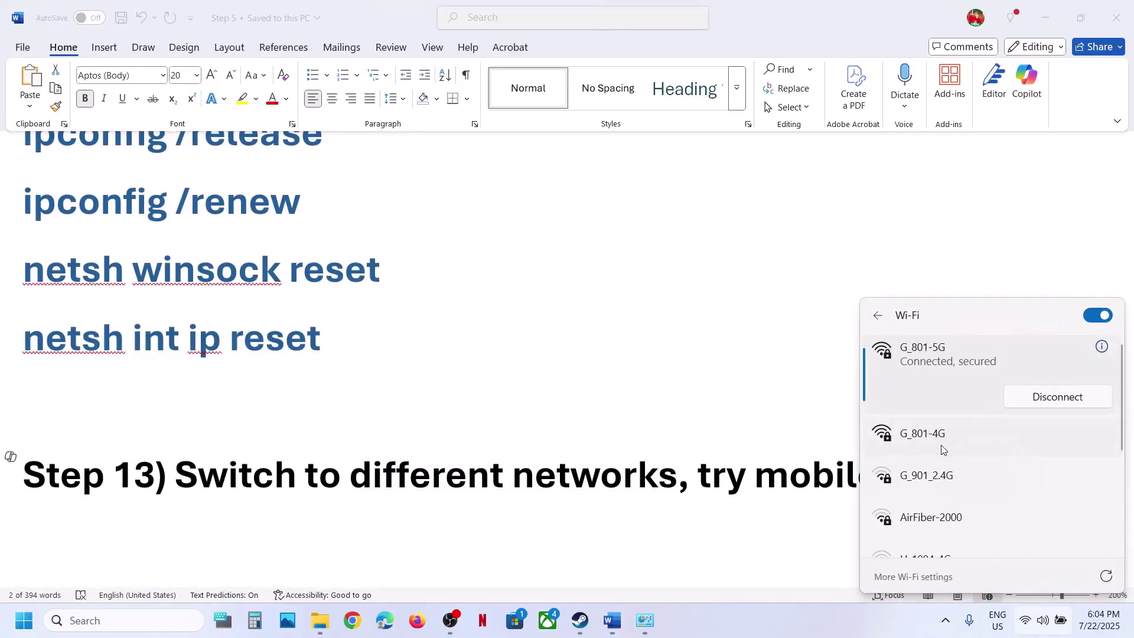
left_click(993, 444)
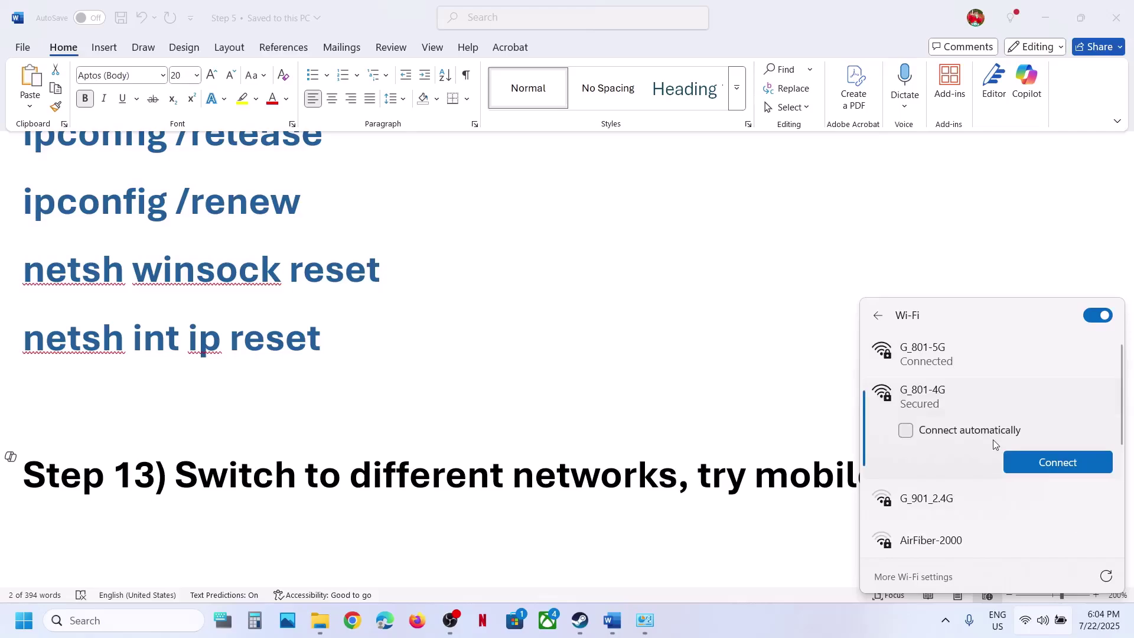
left_click(1033, 463)
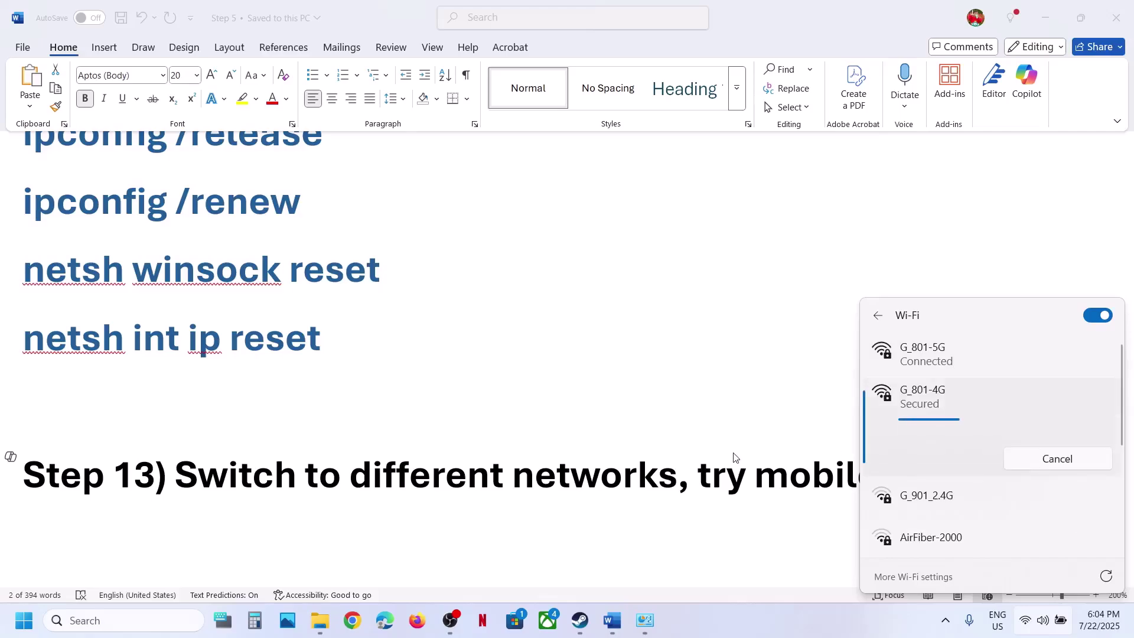
Highlight "mobile hotspot" in step 13 of the notes and check which Wi-Fi network is connected
left_click(611, 476)
left_click_drag(776, 487, 1028, 482)
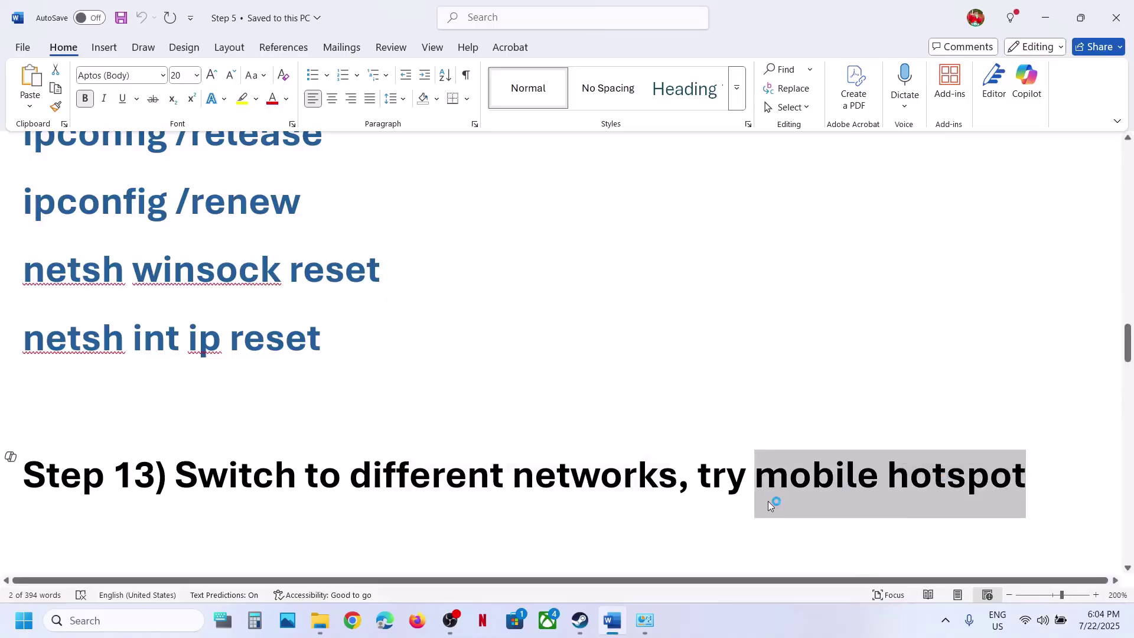
left_click(1026, 620)
left_click(936, 346)
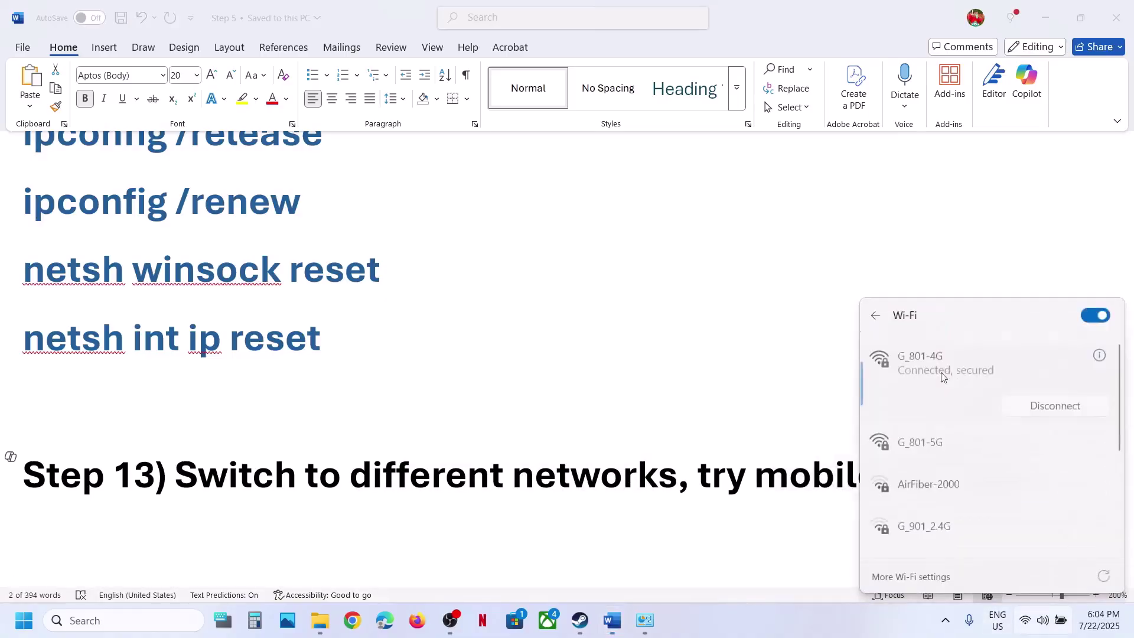
left_click(691, 460)
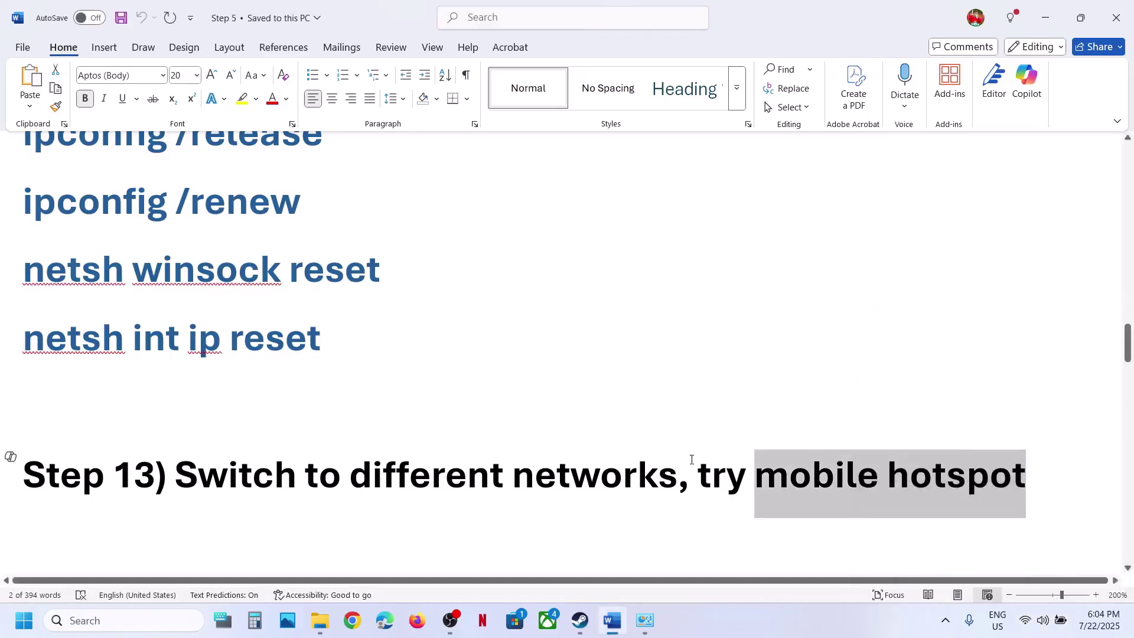
Highlight Windows Security in step 14 of the notes and open its list of apps allowed through Controlled folder access, granting administrator permission
scroll(692, 460, "down", 5)
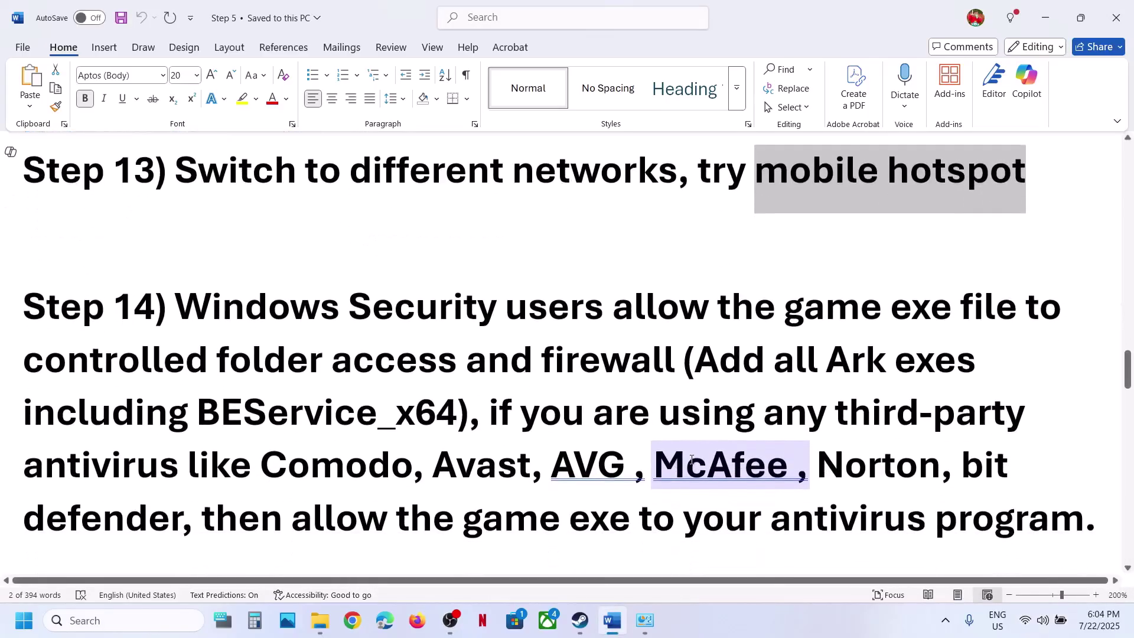
left_click_drag(177, 308, 462, 327)
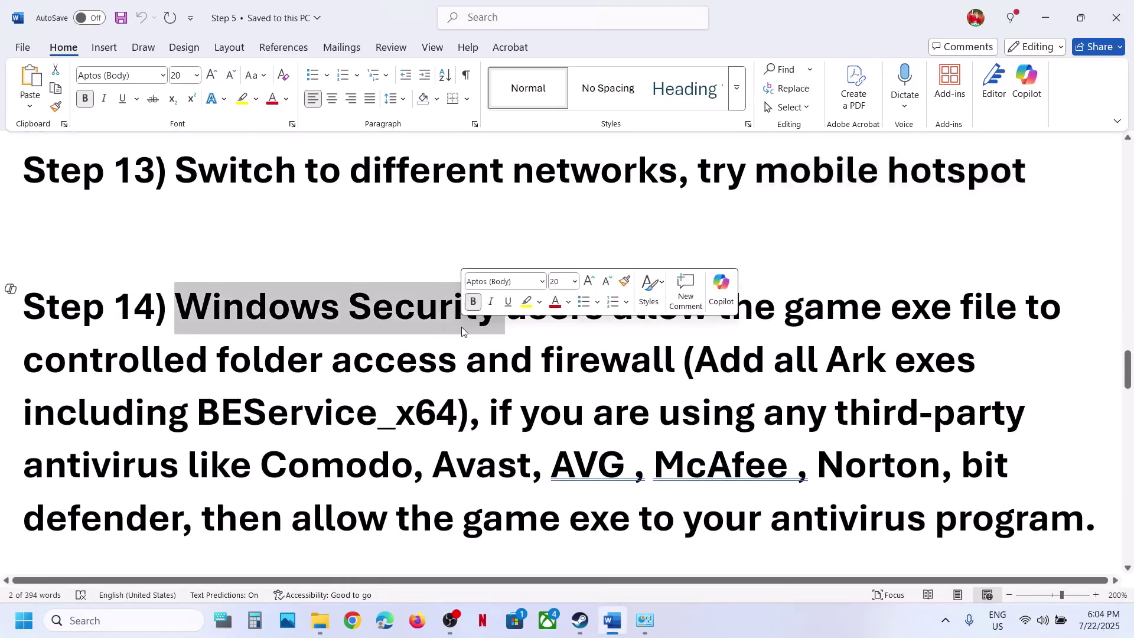
key("super+i")
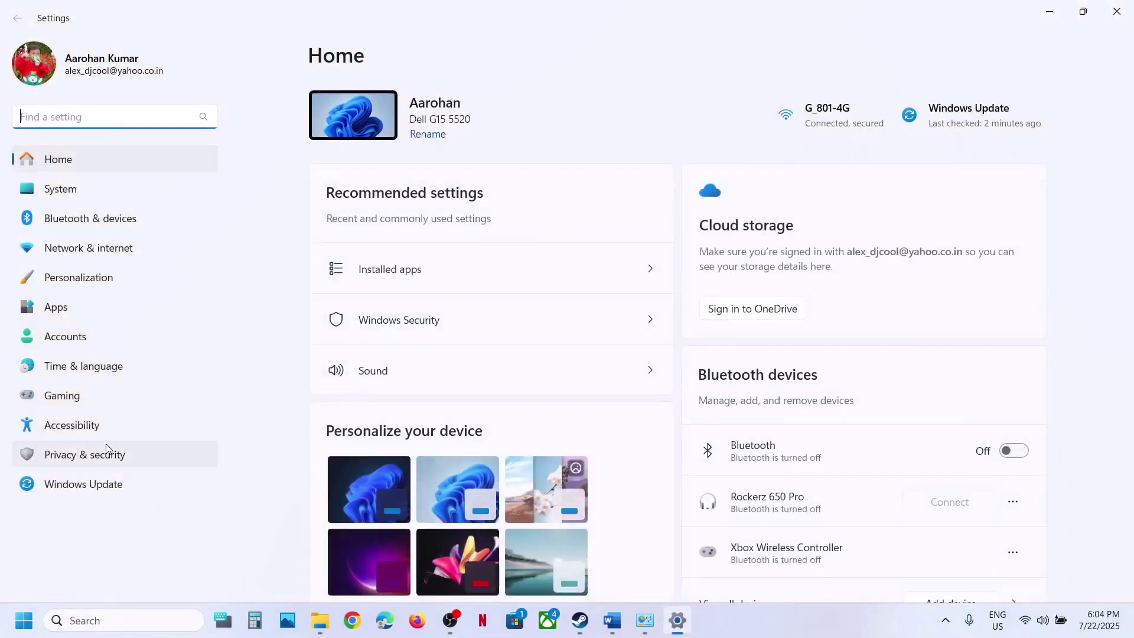
left_click(94, 456)
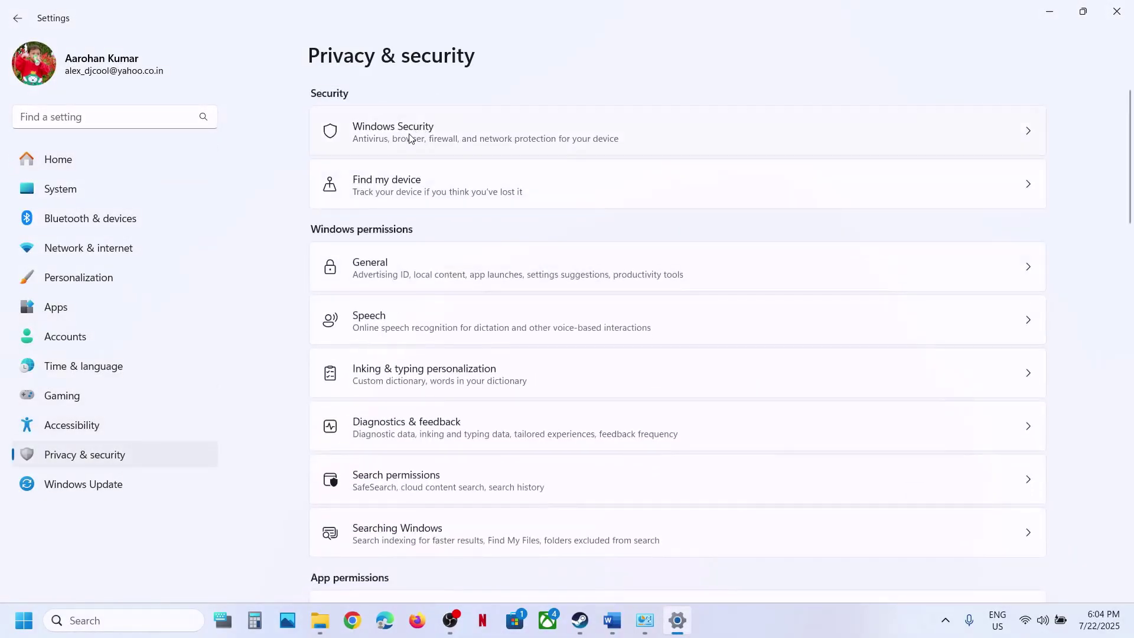
left_click(484, 134)
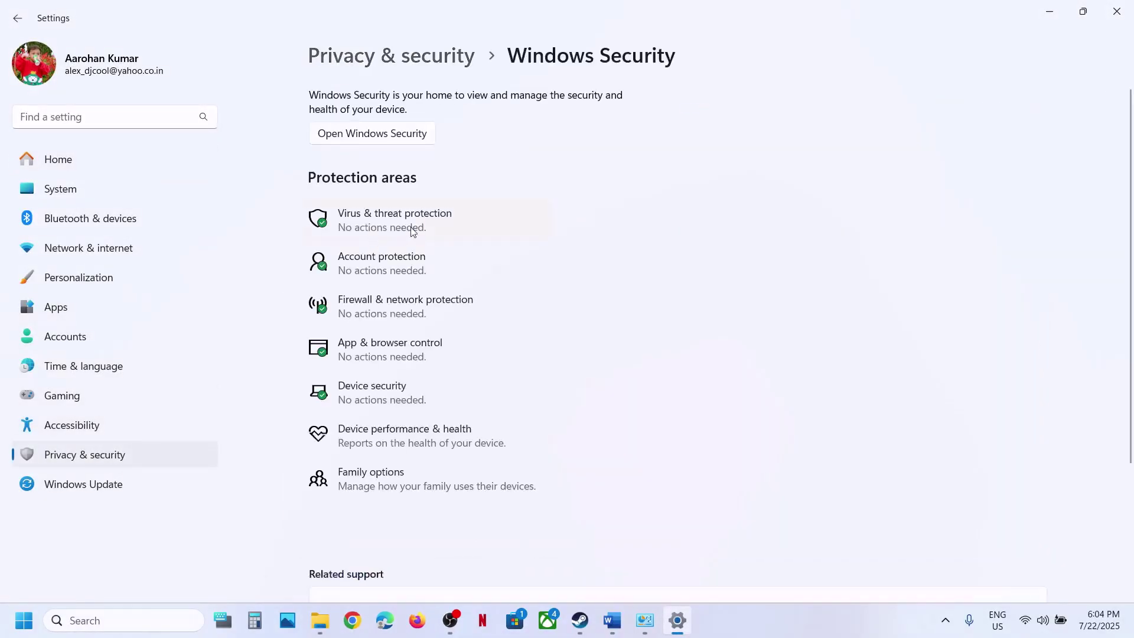
left_click(397, 231)
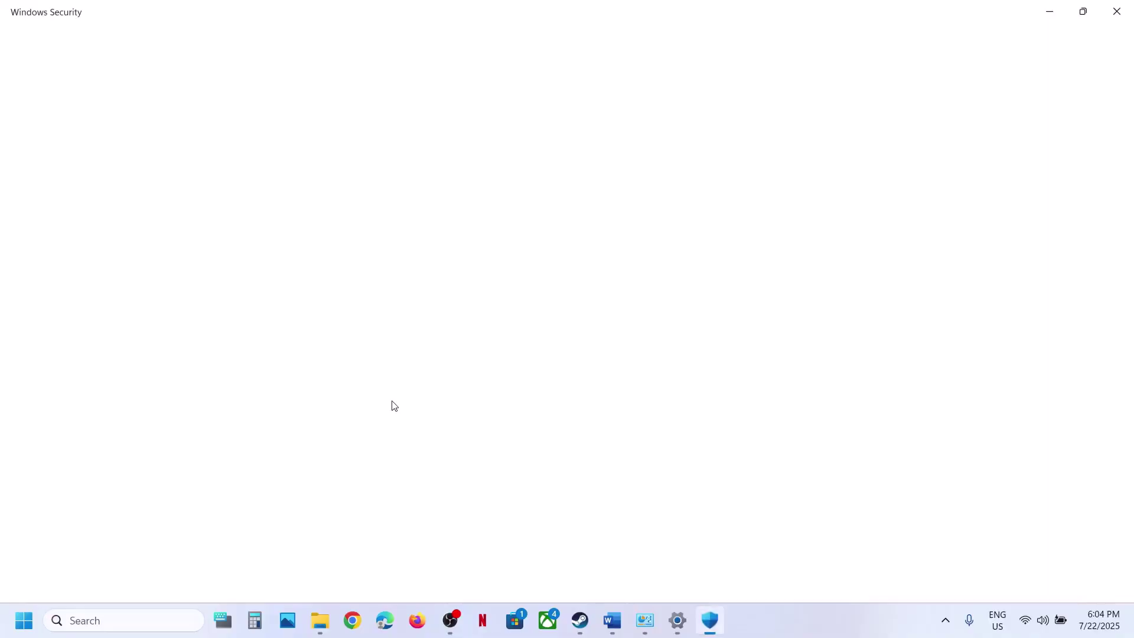
scroll(395, 414, "down", 3)
left_click(355, 547)
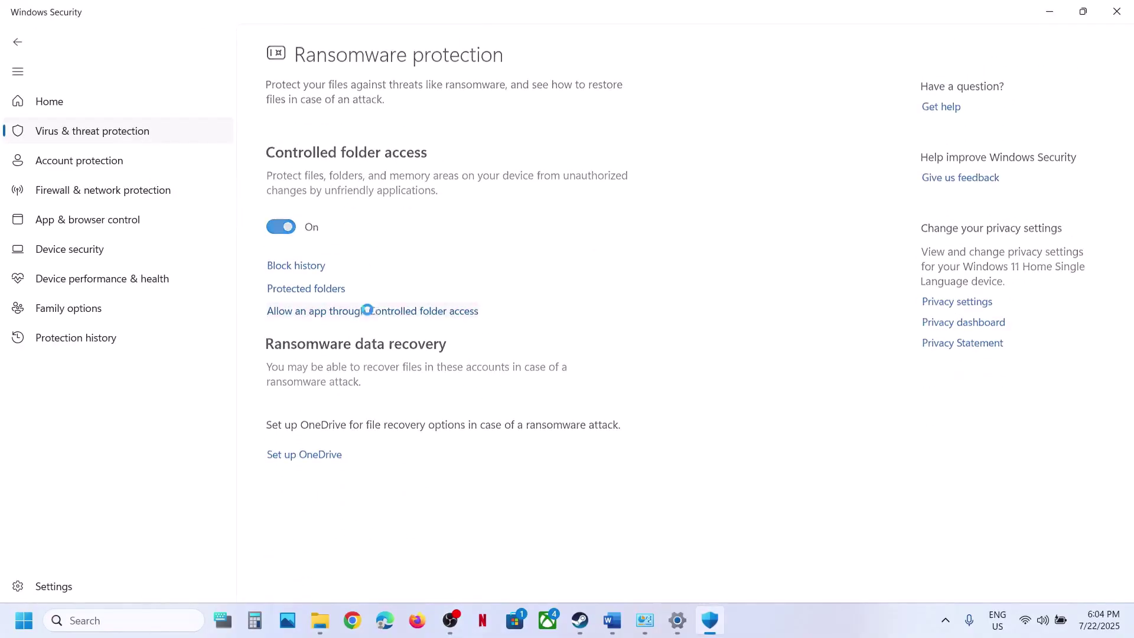
left_click(369, 313)
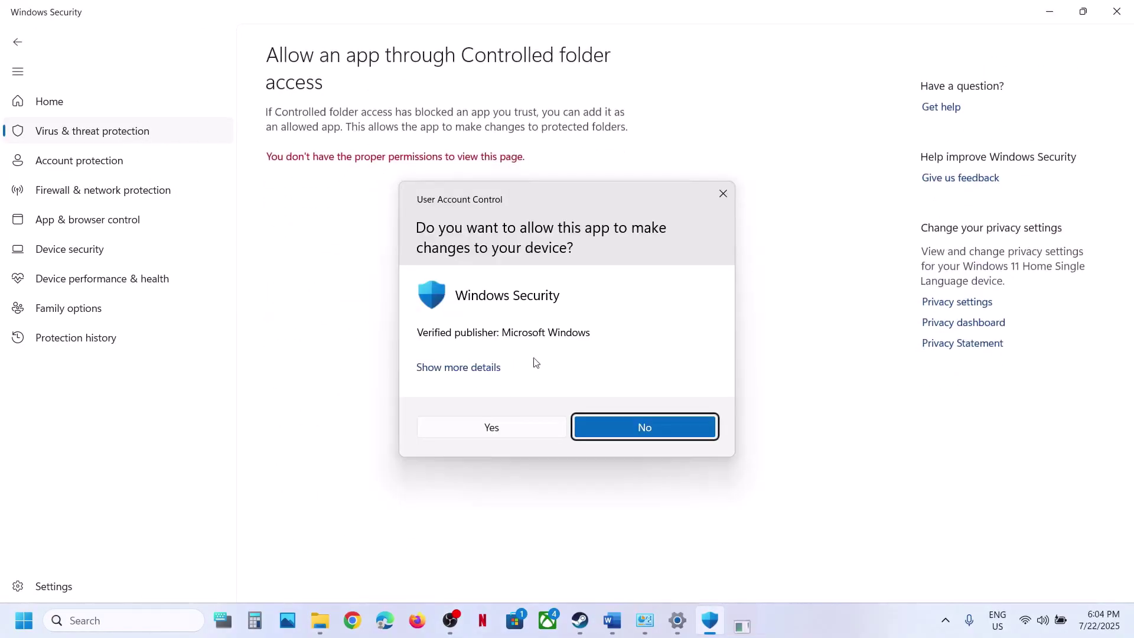
left_click(486, 430)
Add the Rust application from C:\Program Files (x86)\Steam\steamapps\common\Rust to the apps allowed through Controlled folder access
left_click(303, 177)
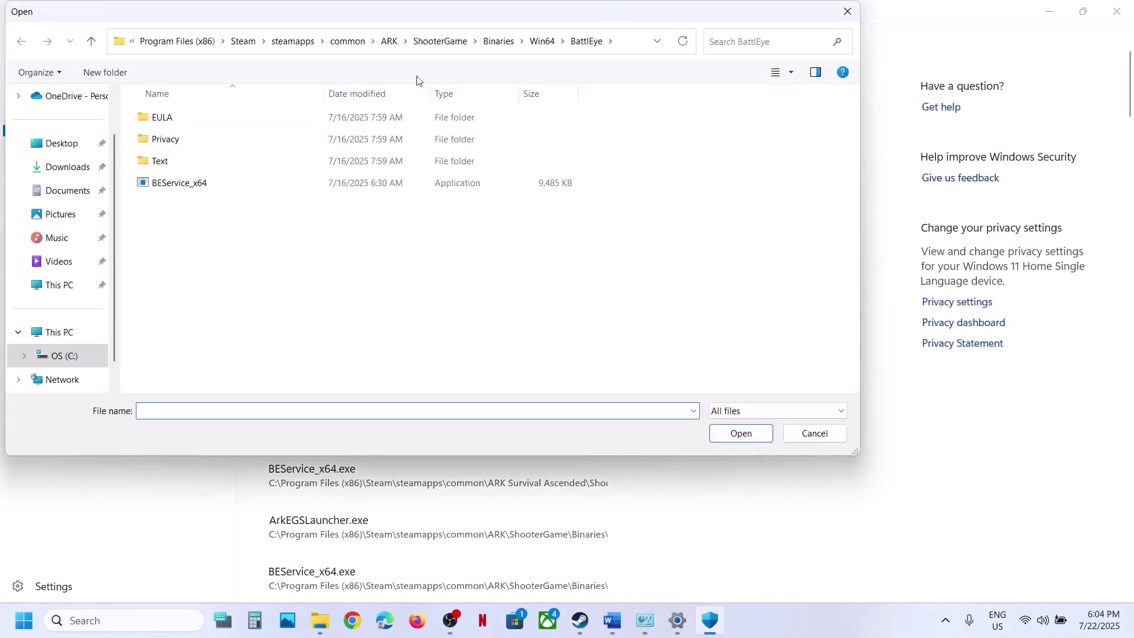
left_click(348, 41)
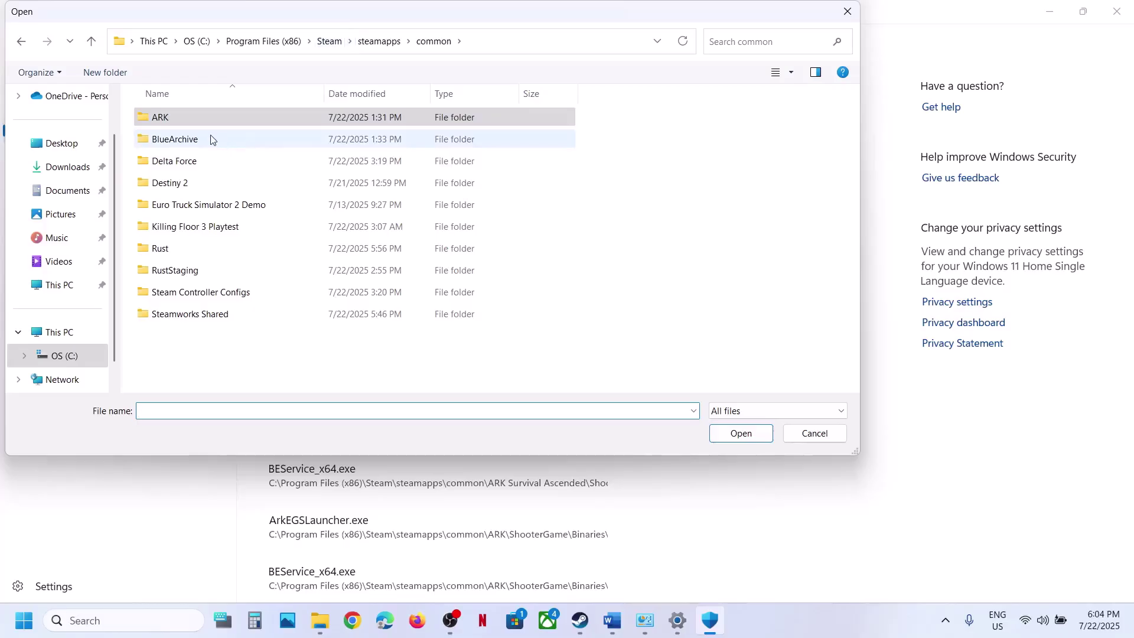
double_click(188, 252)
left_click(524, 50)
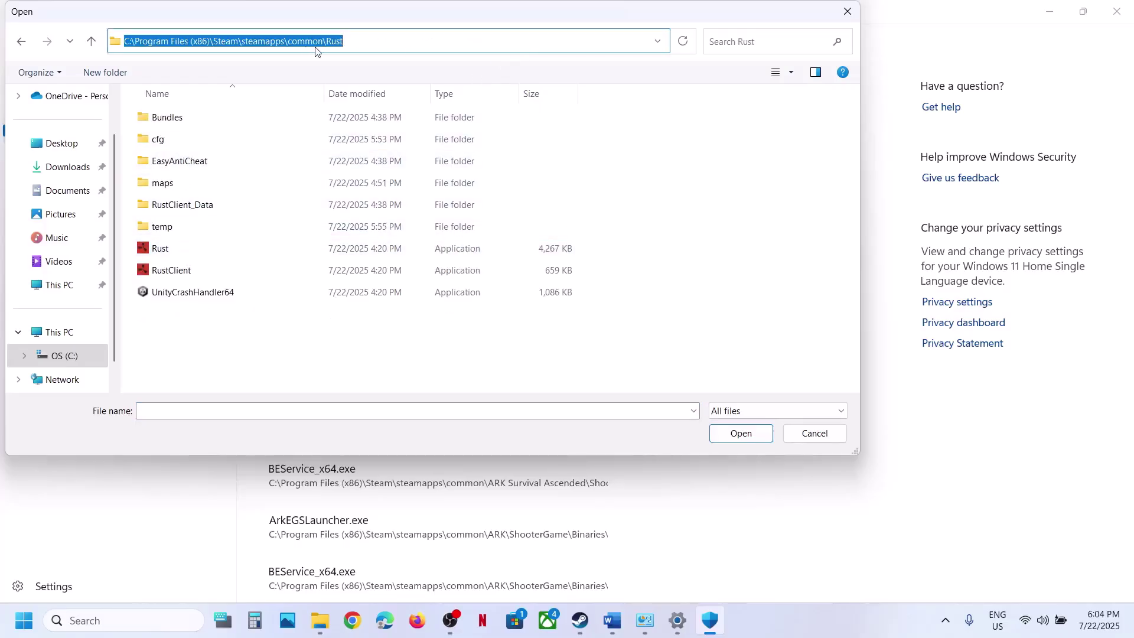
left_click(174, 254)
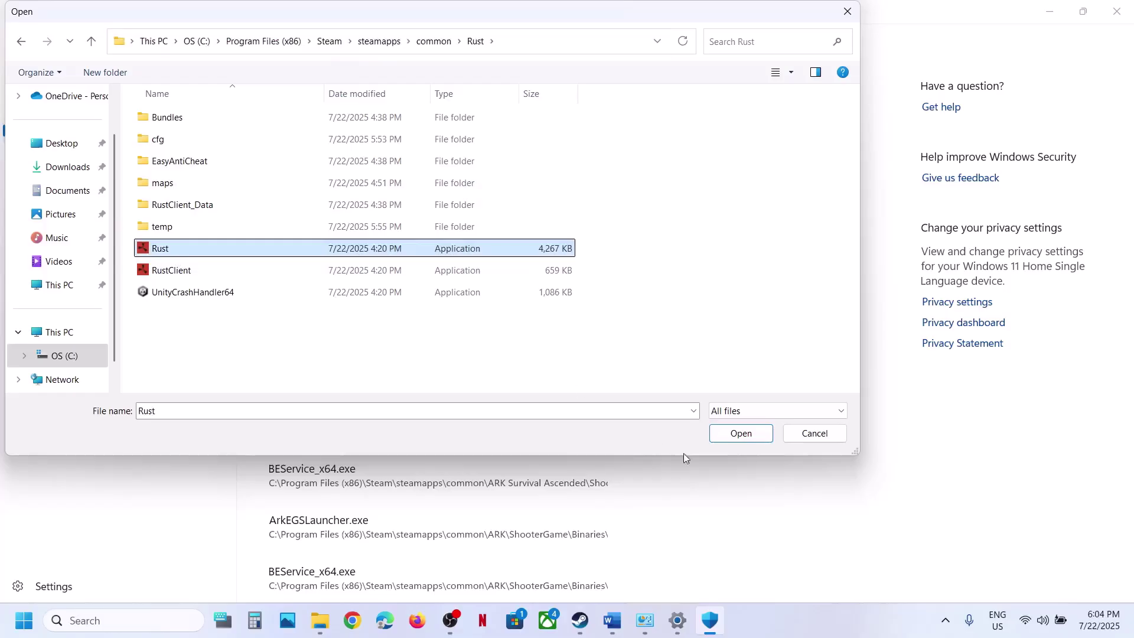
left_click(741, 433)
Add the RustClient application from the same Rust folder to the apps allowed through Controlled folder access
left_click(357, 169)
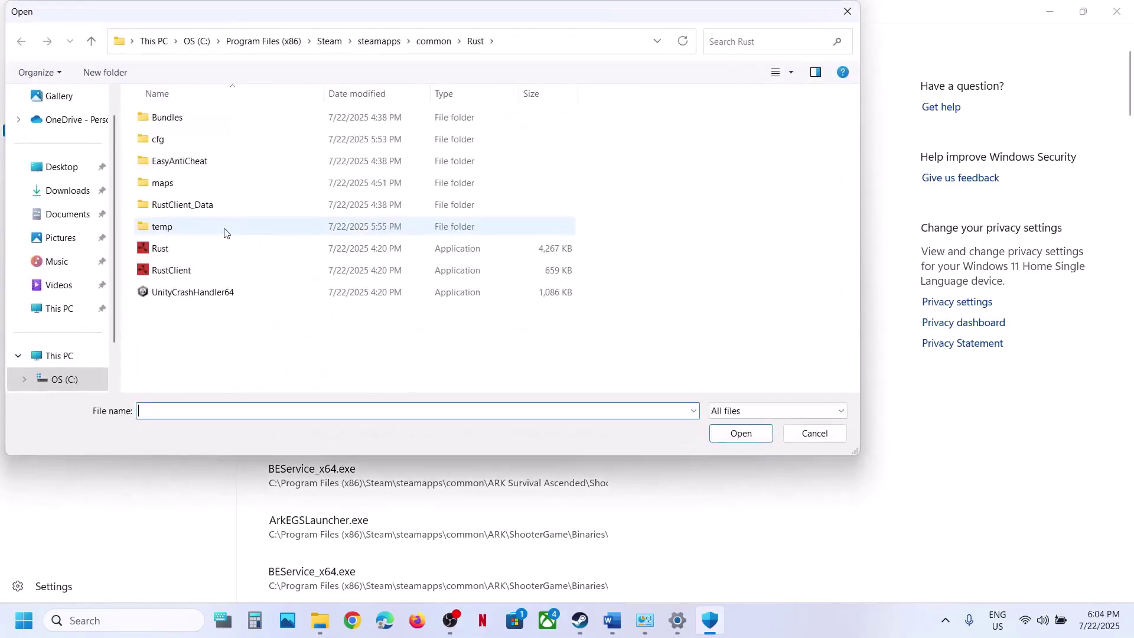
left_click(170, 271)
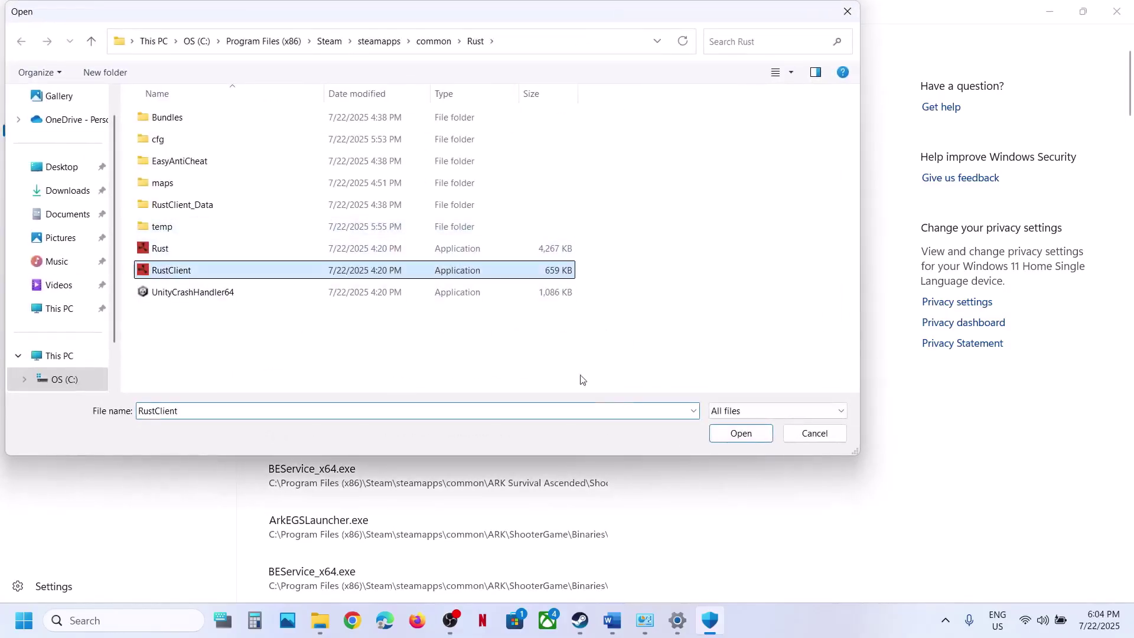
left_click(739, 435)
Open Windows Defender Firewall's allowed apps list in Control Panel and unlock its settings for changes
left_click(122, 619)
type("control")
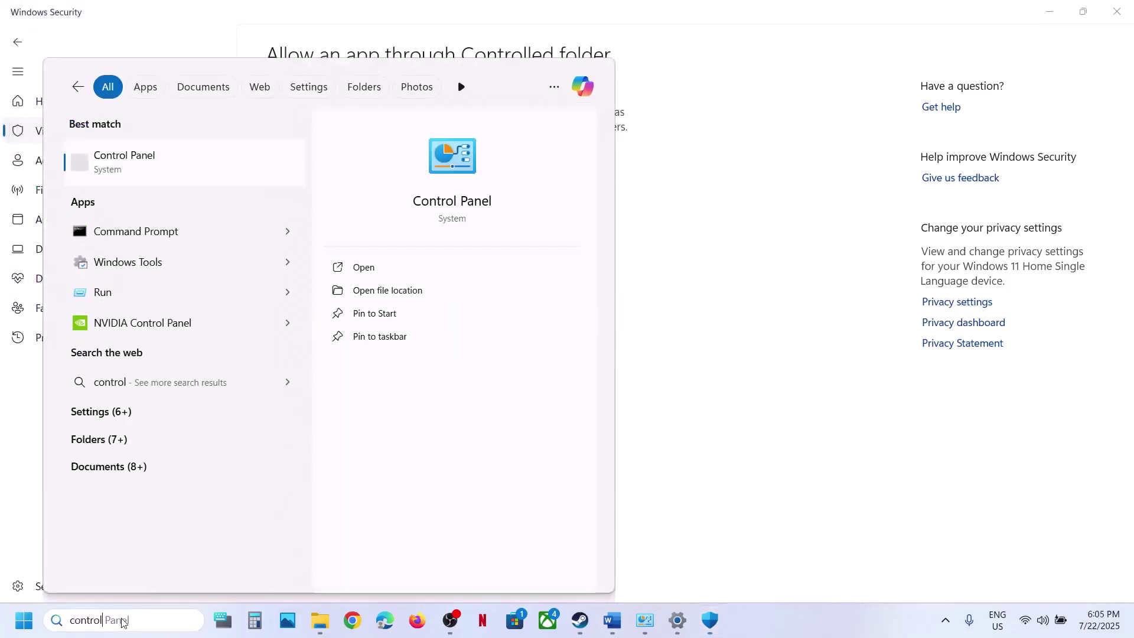
key("Return")
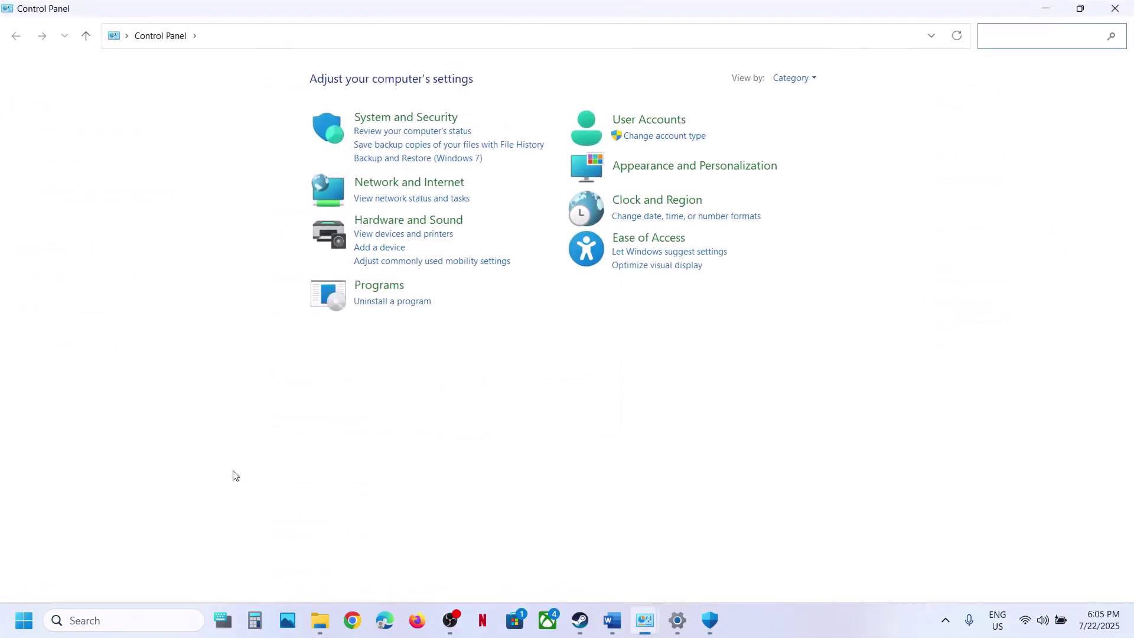
left_click(415, 127)
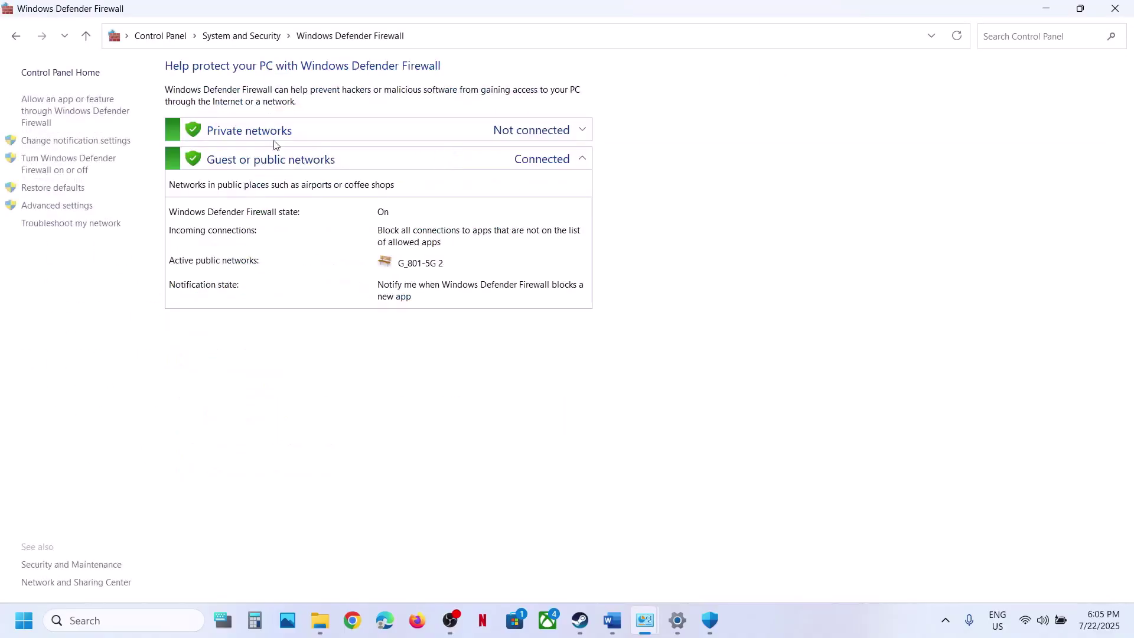
left_click(77, 115)
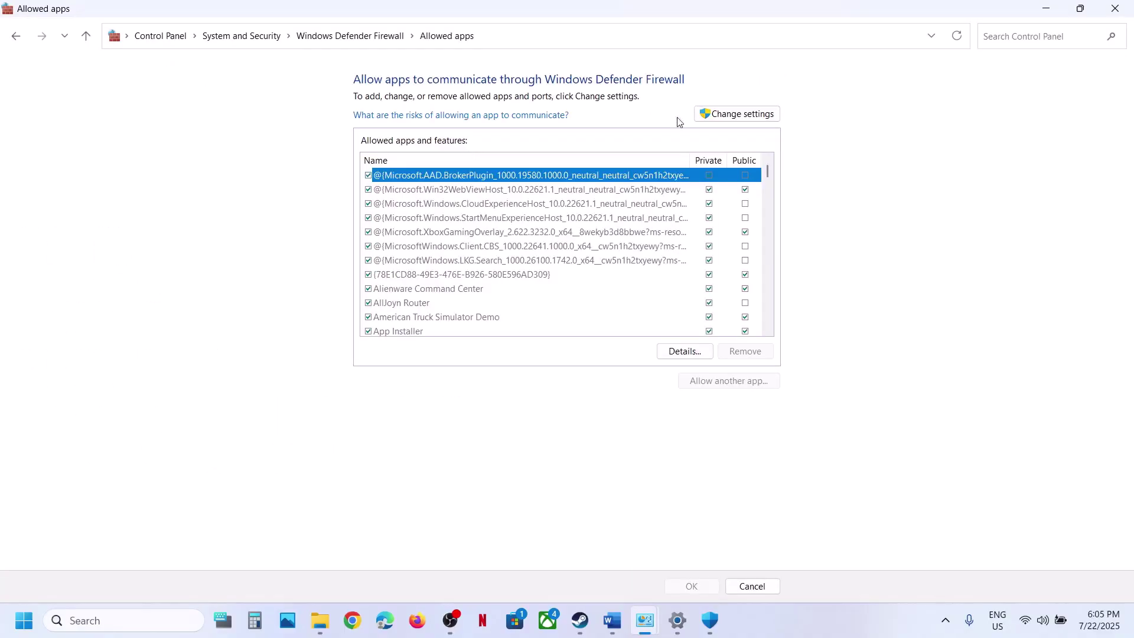
left_click(723, 114)
Start allowing another app through the firewall and browse to C:\Program Files (x86)\Steam\steamapps\common\Rust
left_click(706, 382)
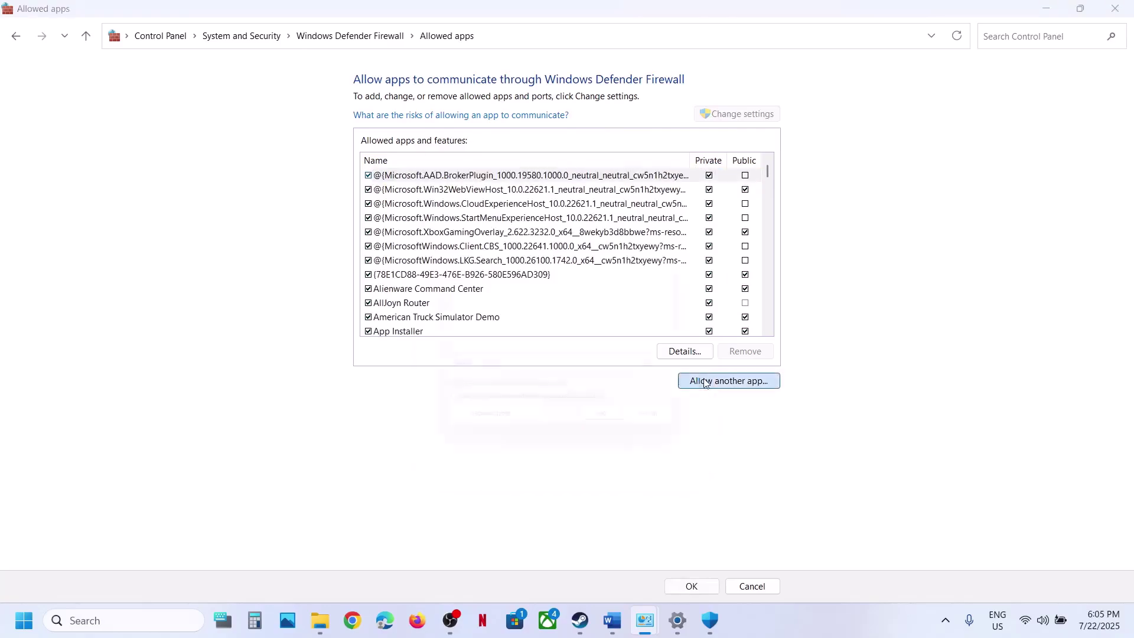
left_click(663, 382)
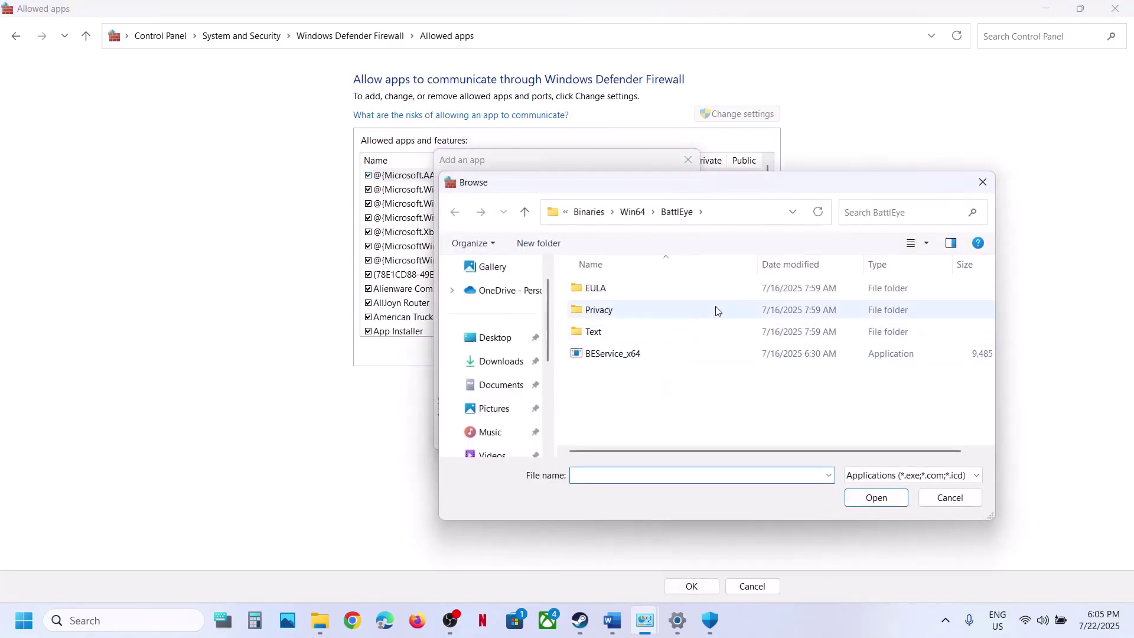
scroll(517, 400, "down", 2)
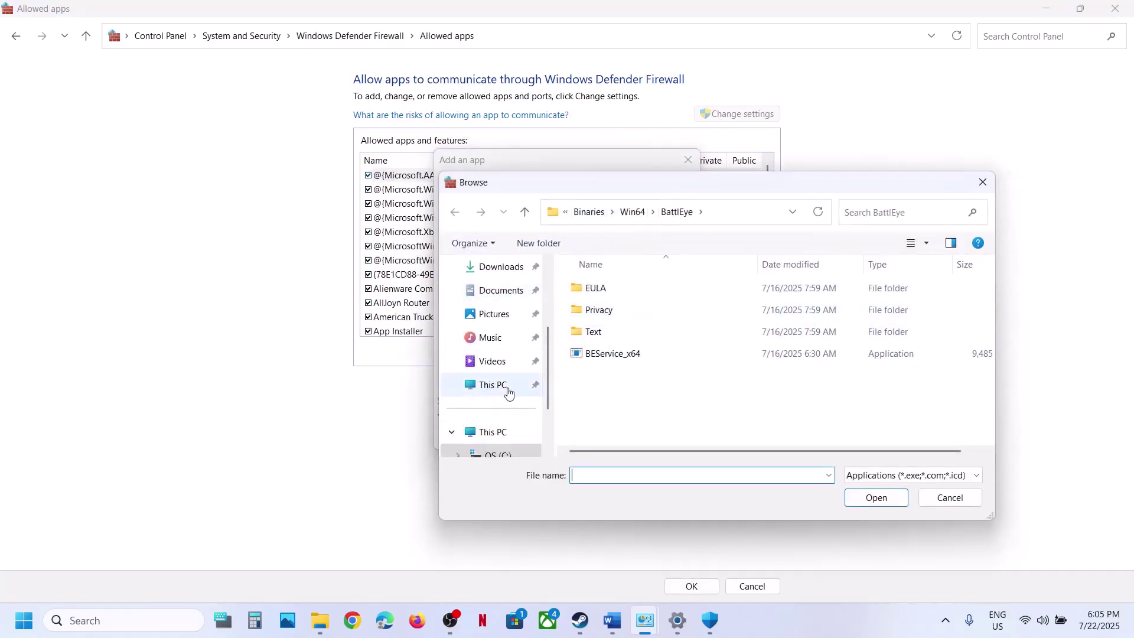
left_click(490, 435)
double_click(632, 310)
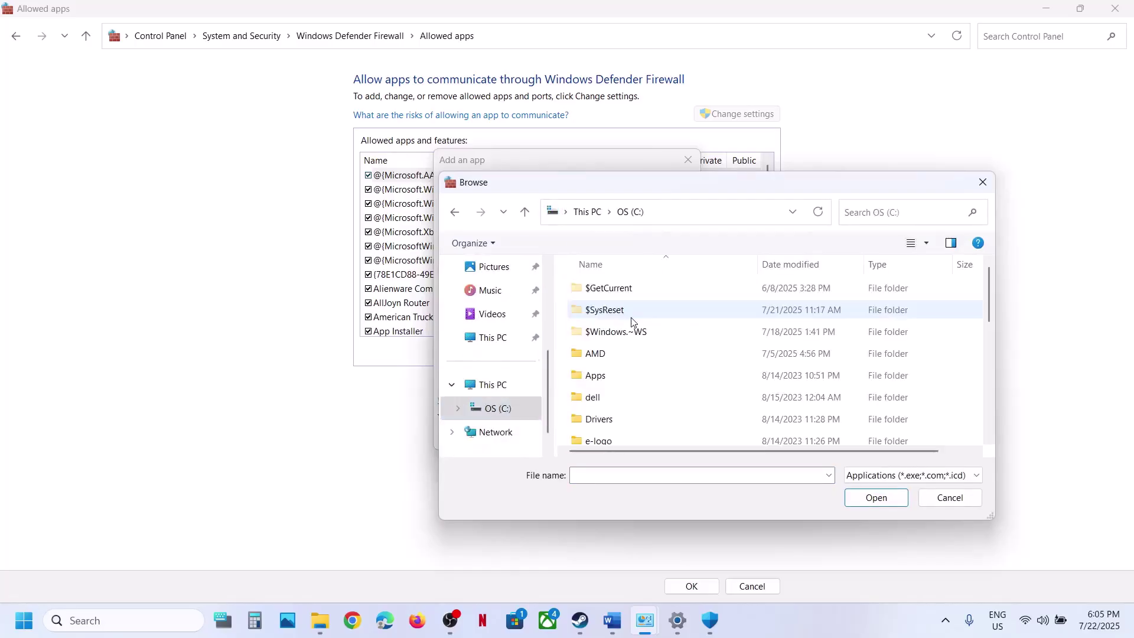
scroll(631, 322, "down", 5)
scroll(632, 321, "down", 1)
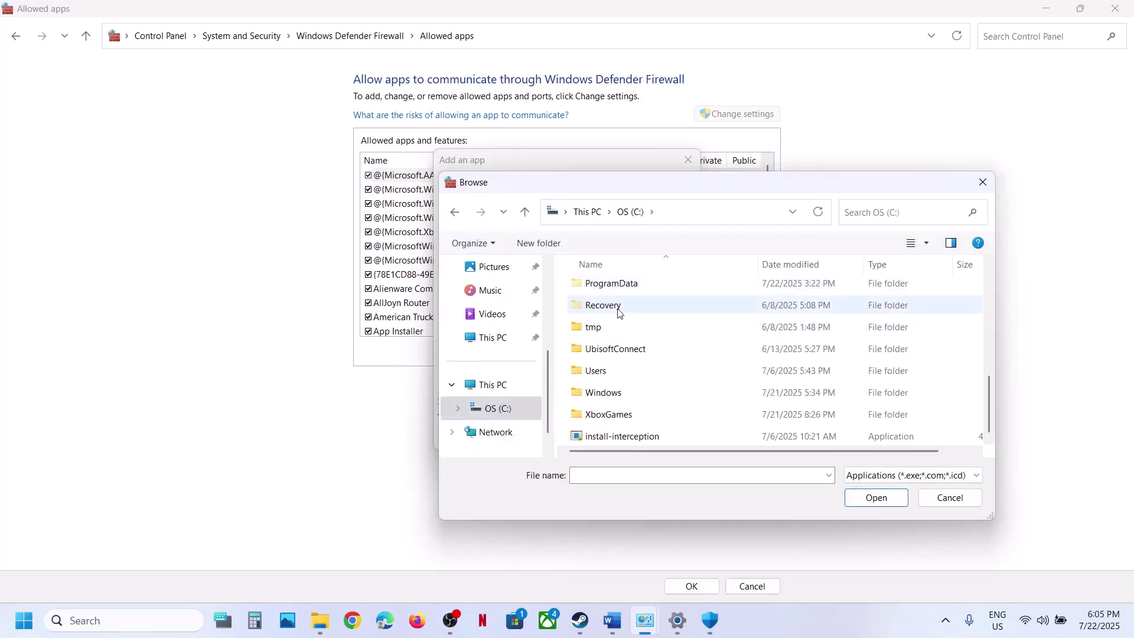
scroll(621, 309, "up", 1)
double_click(625, 307)
scroll(617, 311, "down", 5)
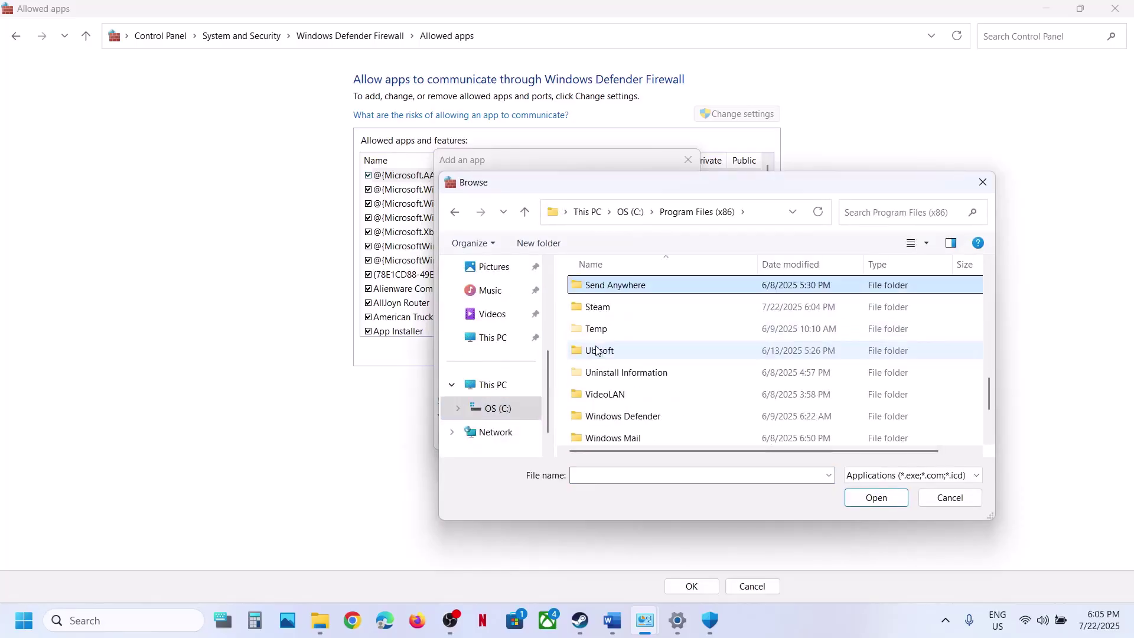
double_click(609, 311)
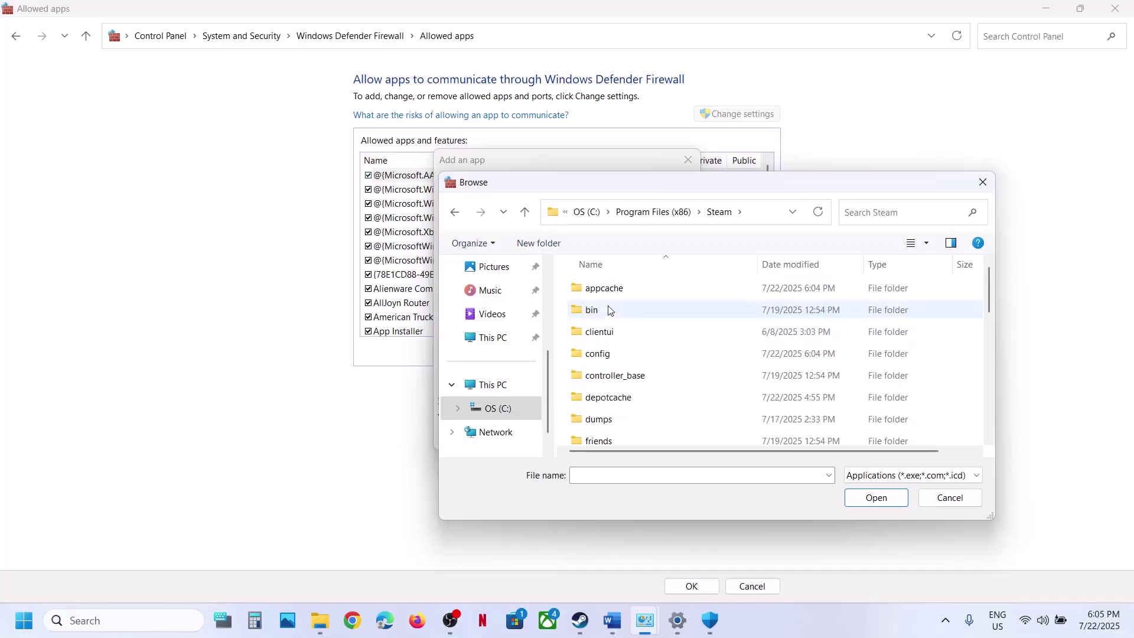
type("steam")
double_click(614, 313)
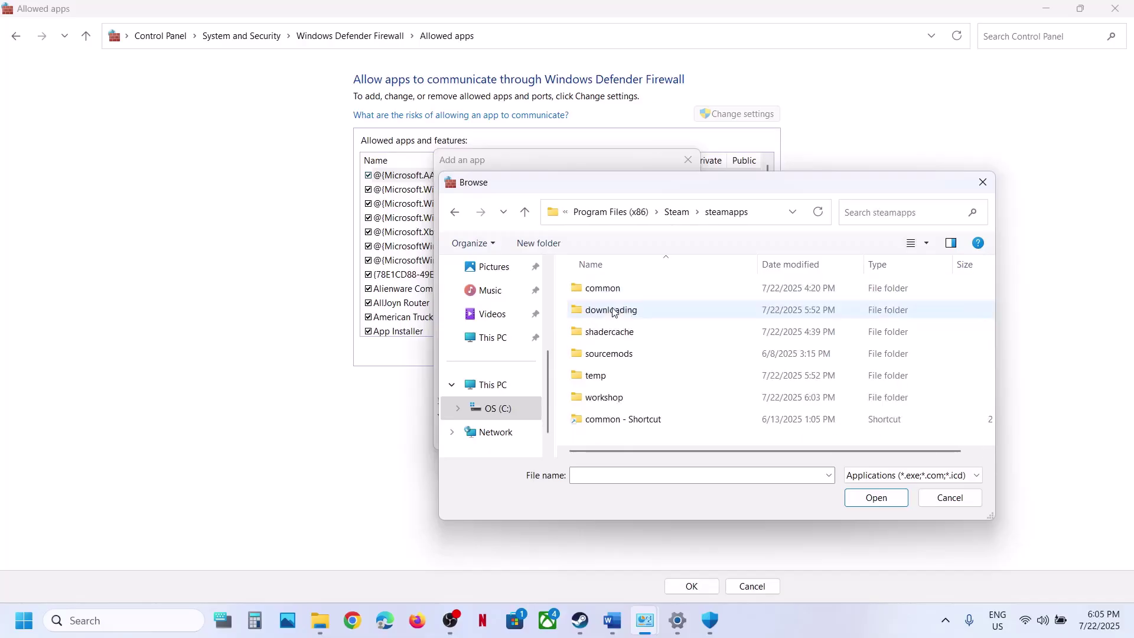
double_click(613, 289)
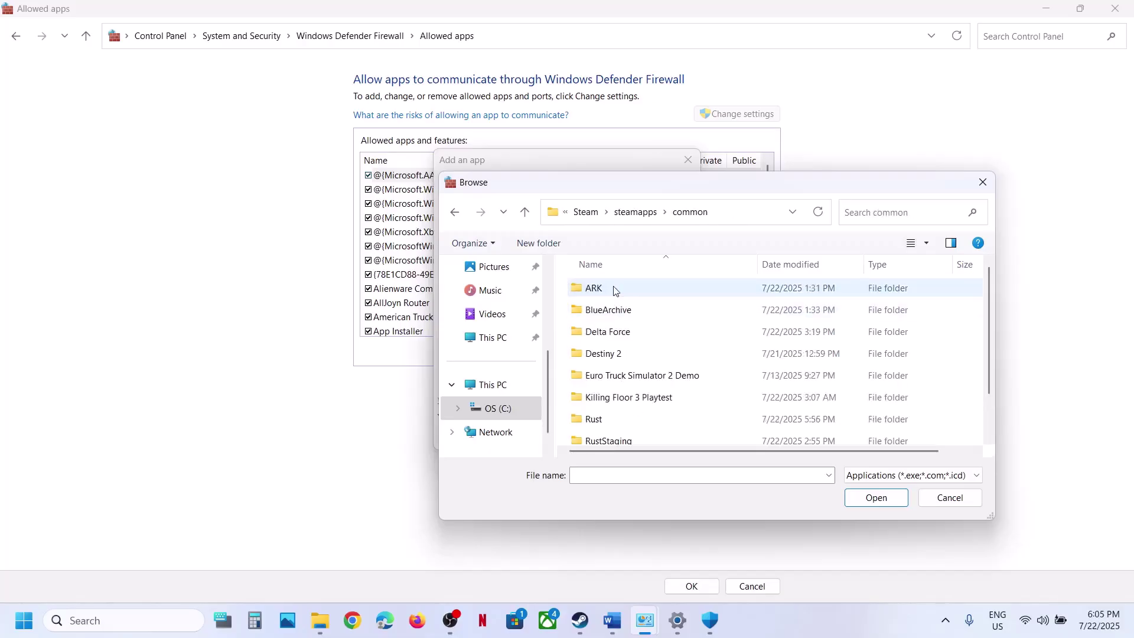
double_click(595, 420)
Try to add the Rust application from the Rust folder to the firewall's allowed apps
left_click(596, 419)
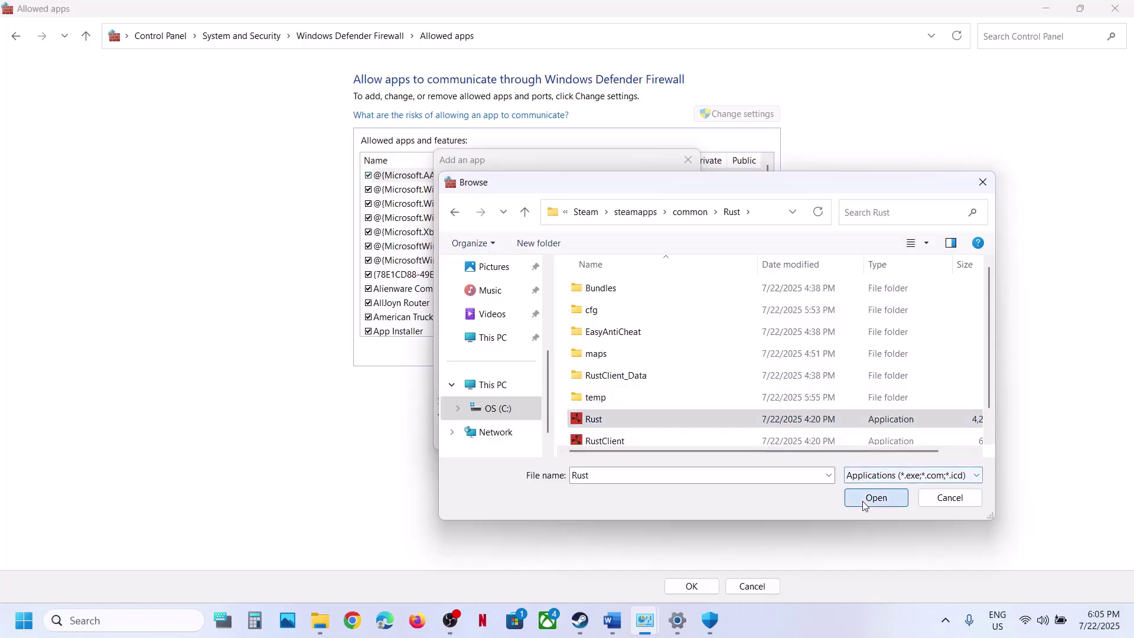
left_click(877, 498)
left_click(614, 437)
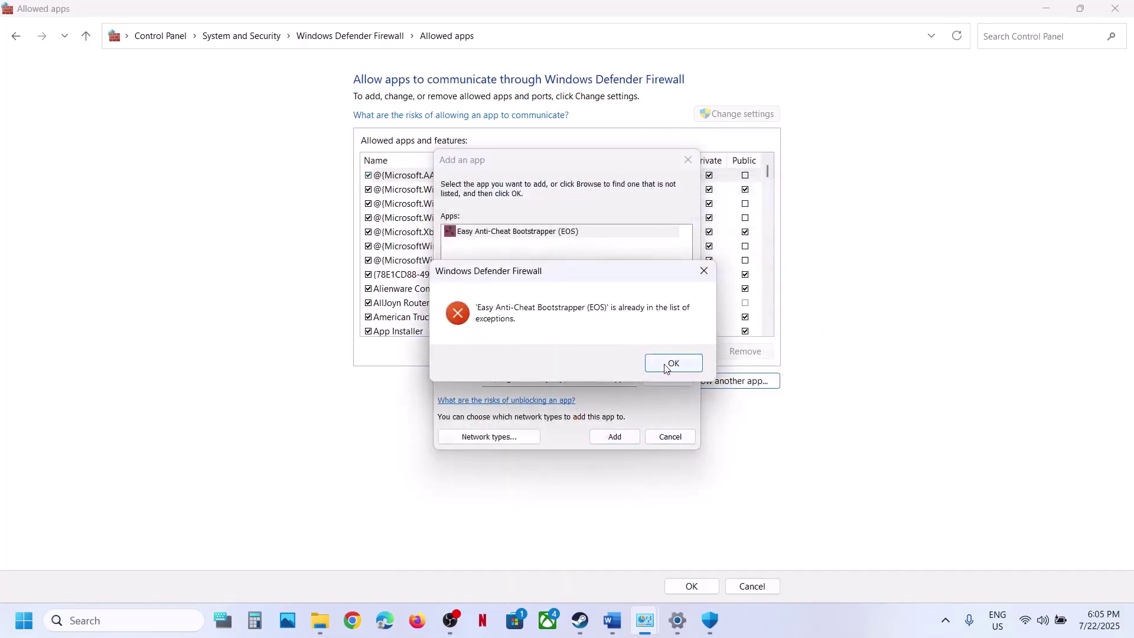
left_click(666, 369)
Add the RustClient application from the same Rust folder to the firewall's allowed apps and select its entry in the list
left_click(666, 377)
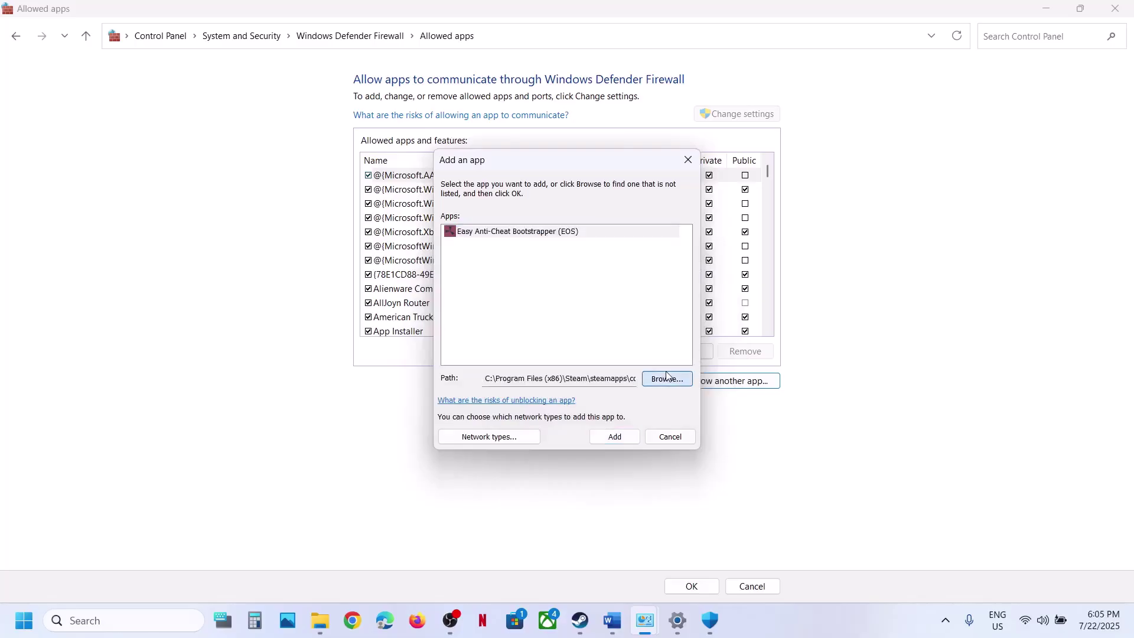
scroll(659, 402, "down", 1)
left_click(614, 414)
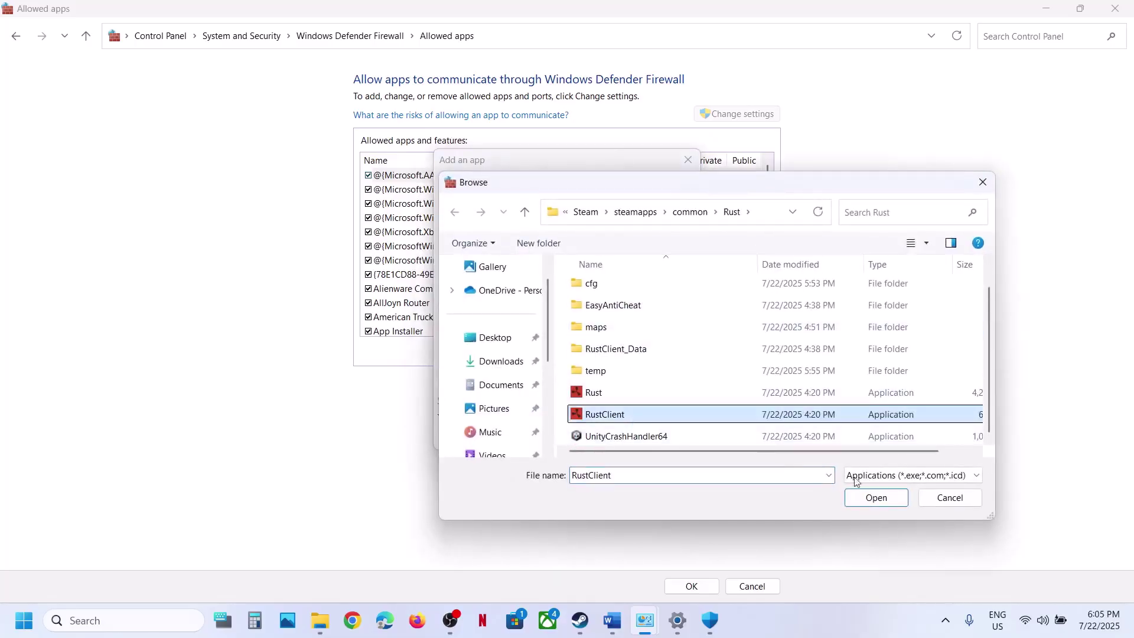
left_click(876, 498)
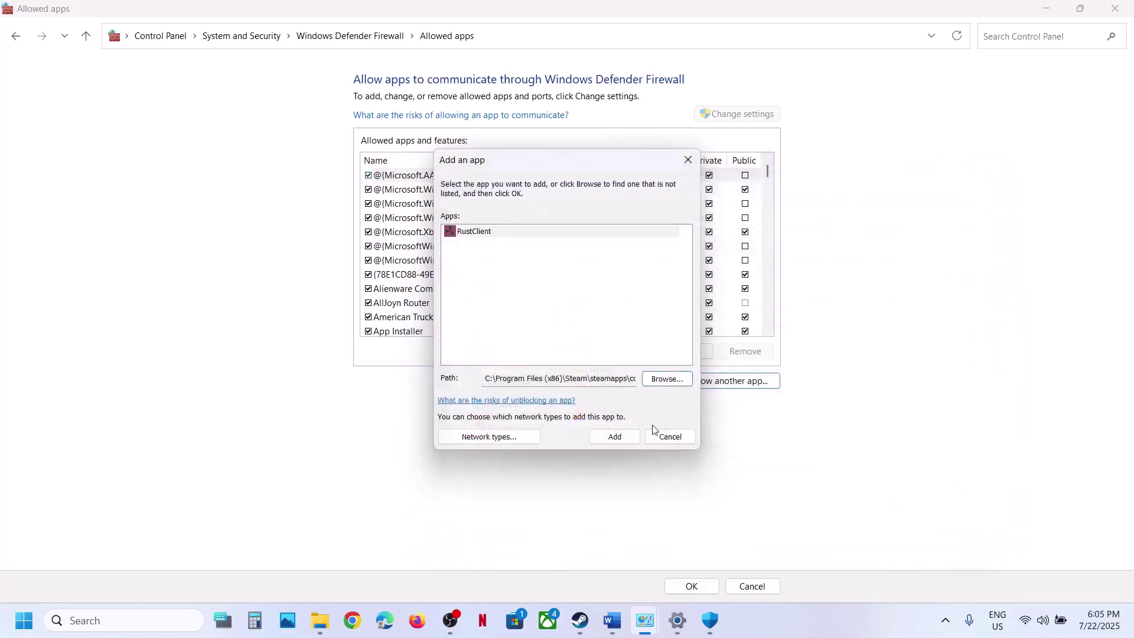
left_click(616, 440)
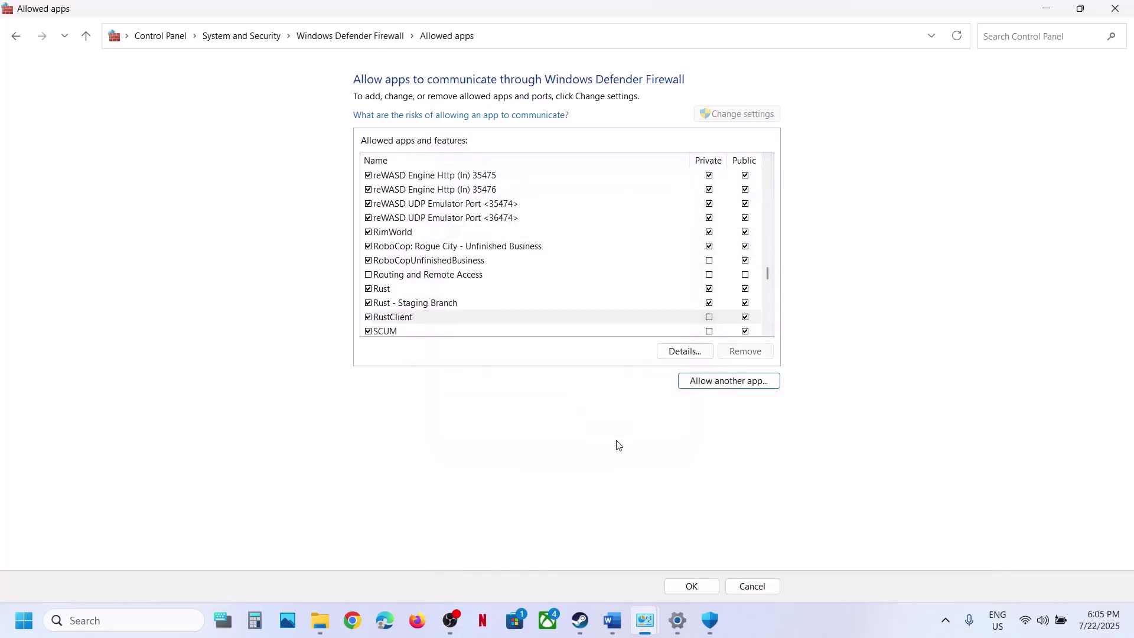
left_click(429, 322)
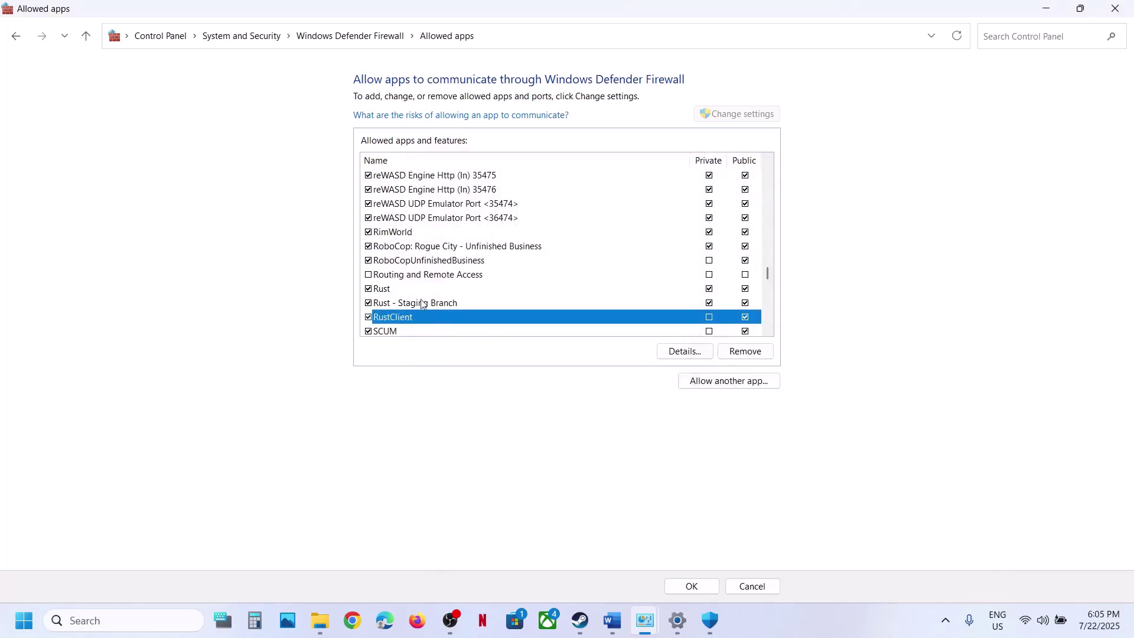
Close the firewall's allowed apps, Windows Security and Settings windows and return to step 14 of the notes in Word
left_click(1118, 9)
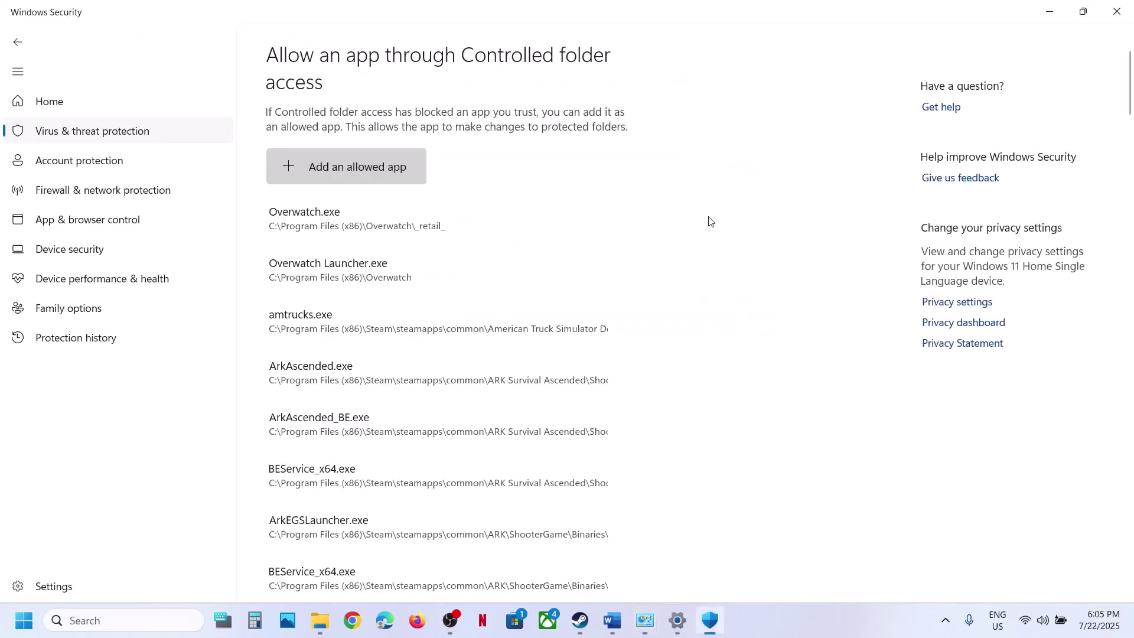
left_click(1124, 16)
left_click(1120, 10)
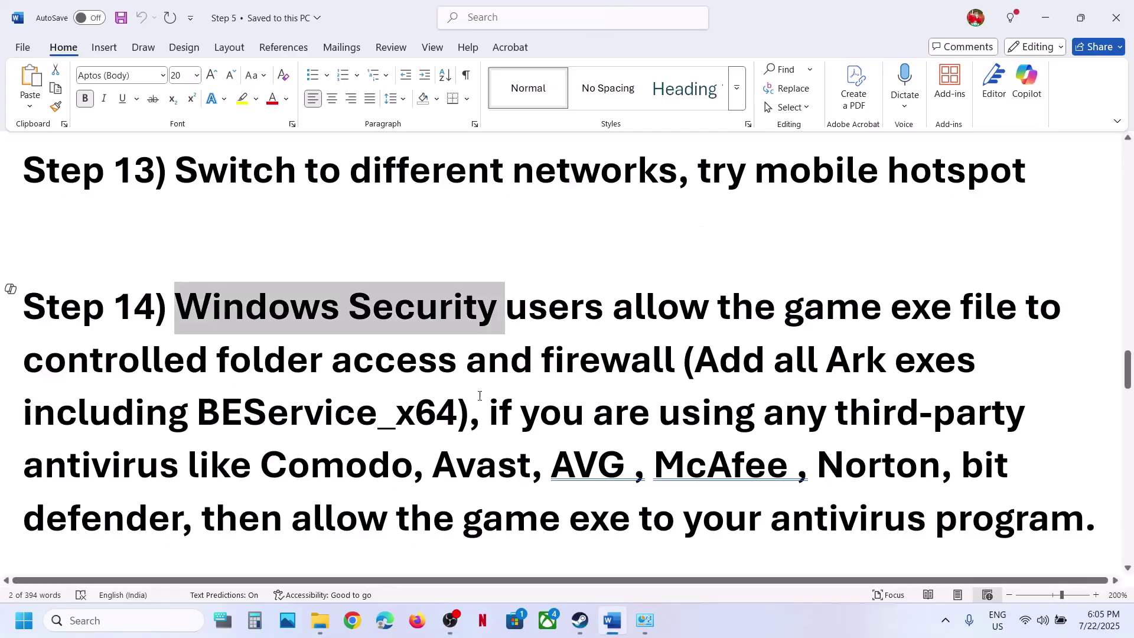
scroll(480, 396, "down", 1)
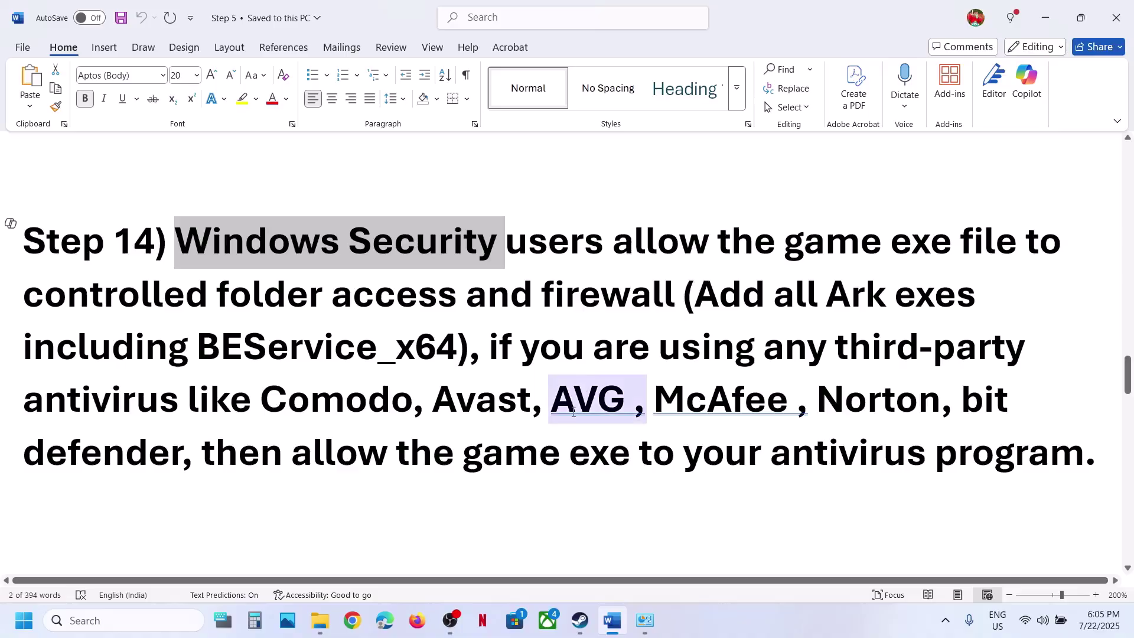
Reopen Windows Security's list of apps allowed through Controlled folder access under ransomware protection, granting administrator permission
left_click(646, 620)
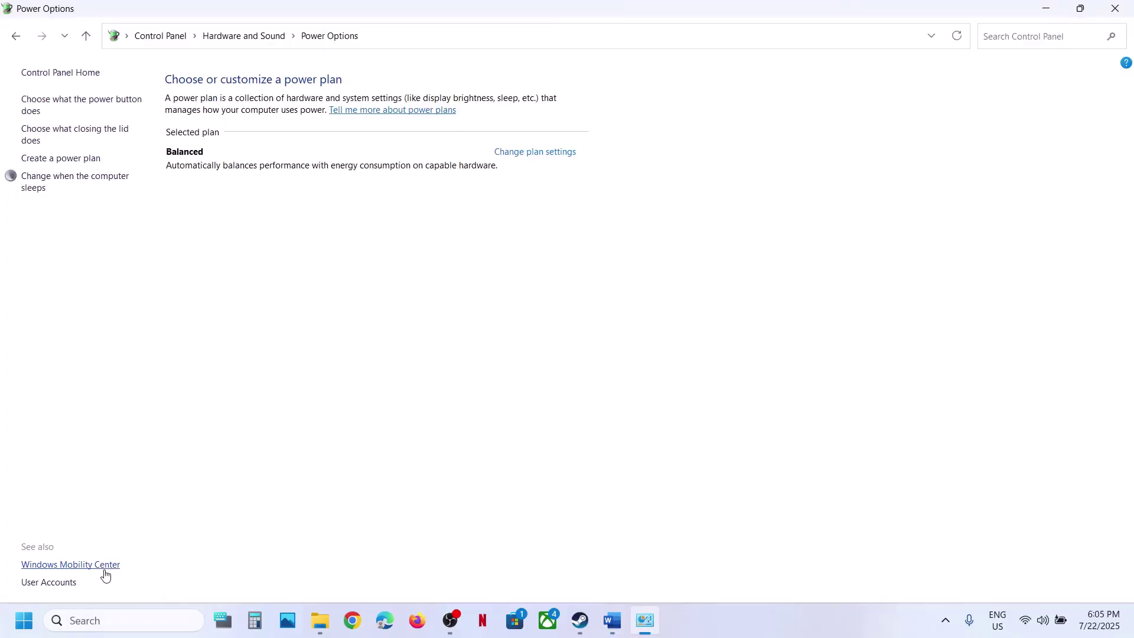
key("super+i")
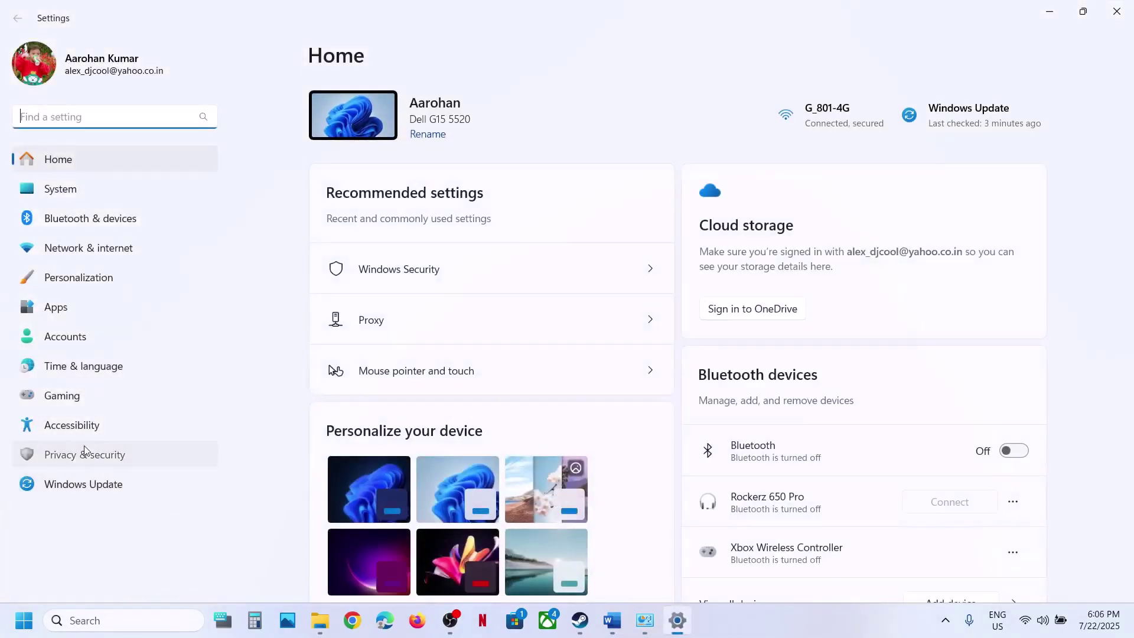
left_click(85, 453)
left_click(406, 138)
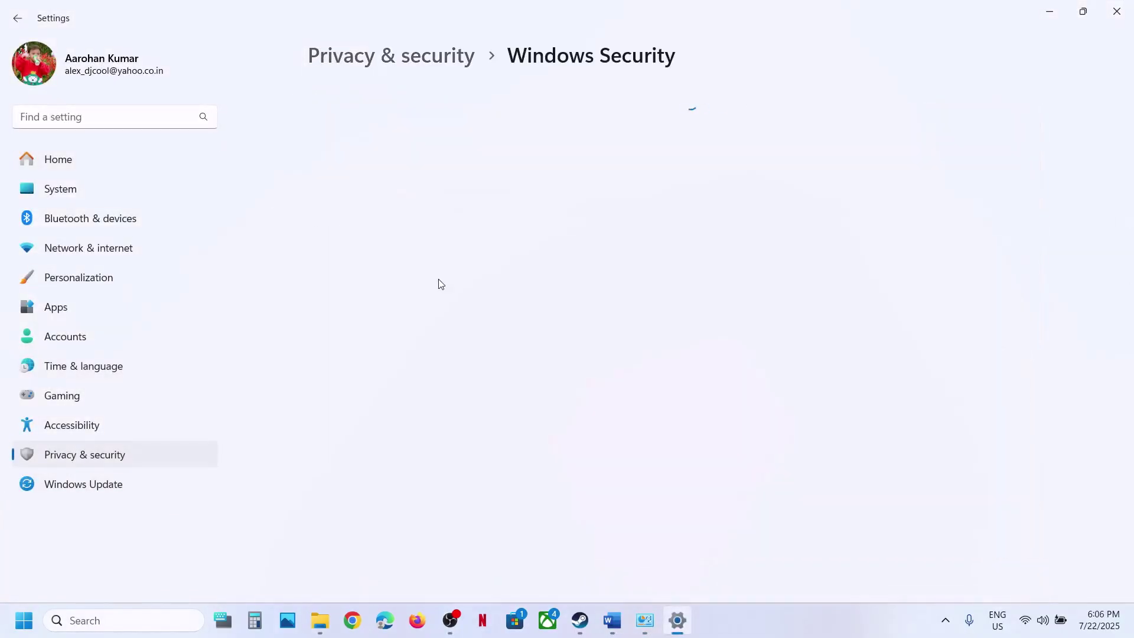
scroll(434, 239, "down", 1)
left_click(406, 120)
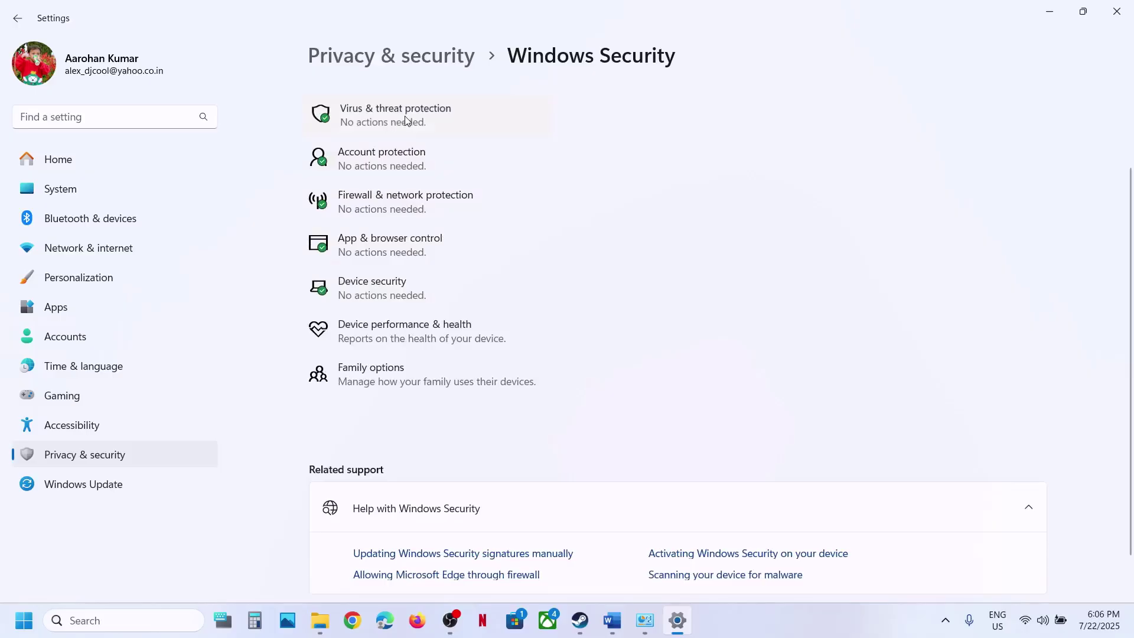
scroll(401, 333, "down", 3)
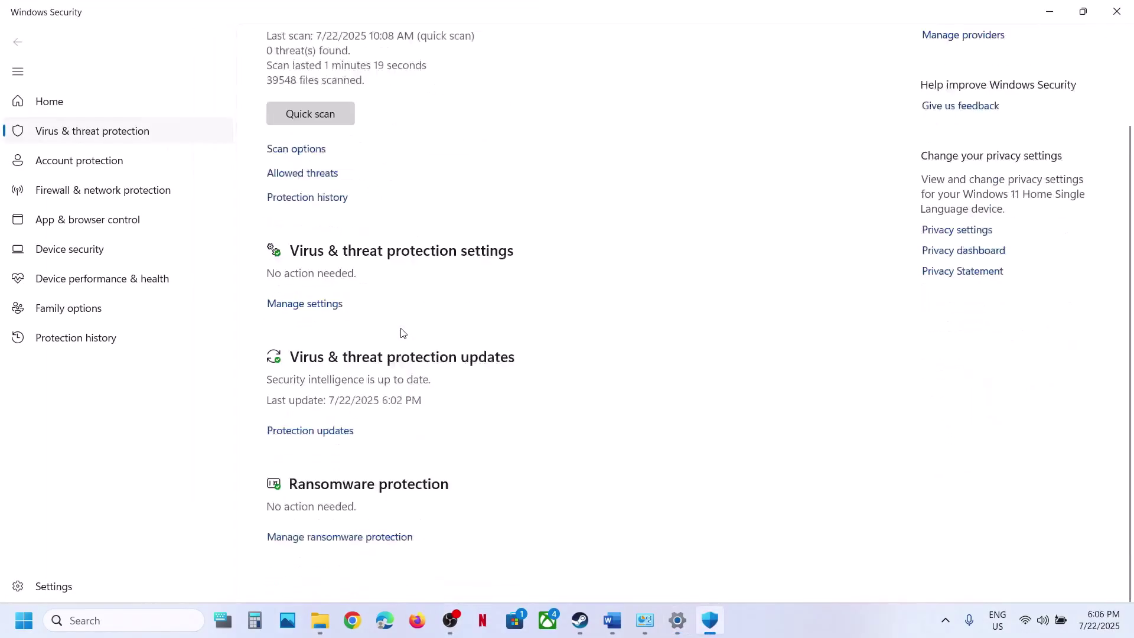
left_click(347, 540)
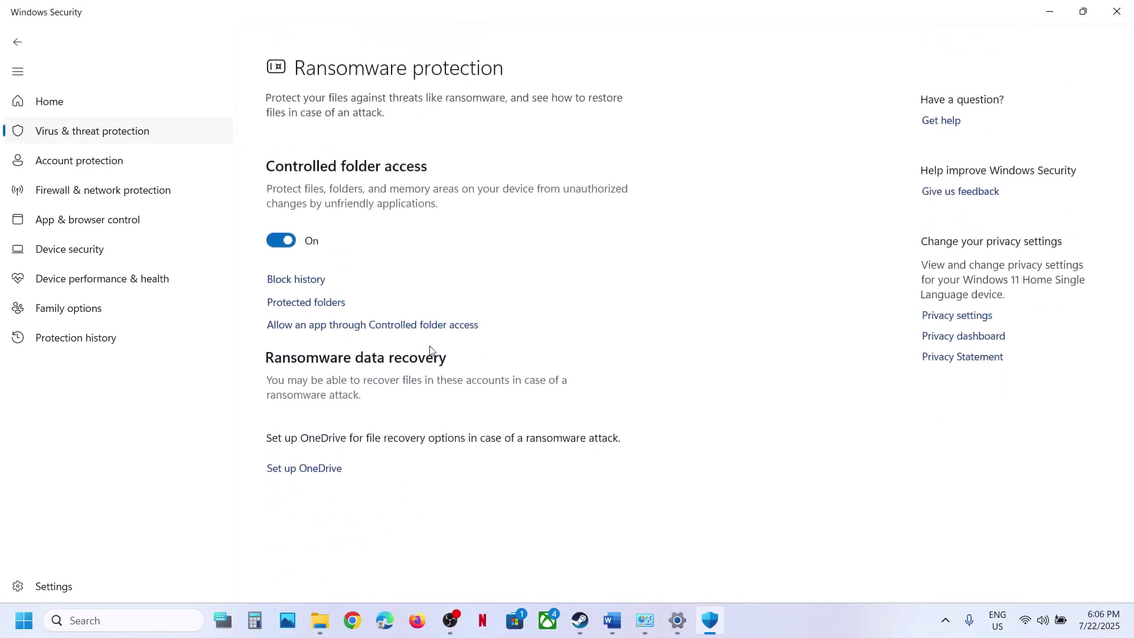
left_click(320, 311)
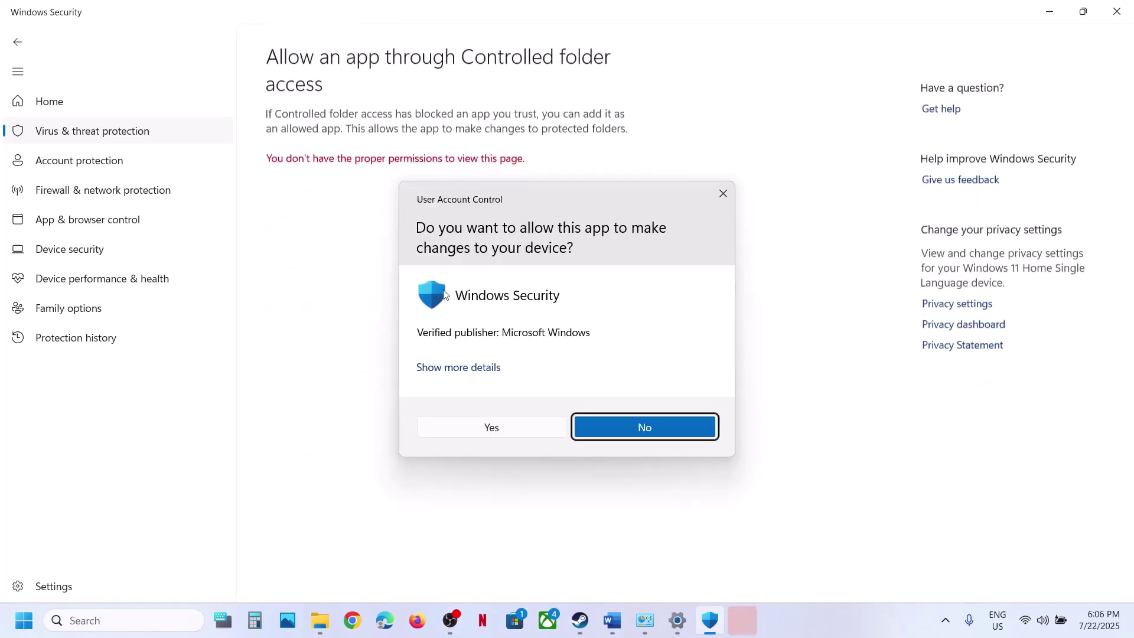
left_click(489, 425)
Add the EasyAntiCheat_EOS_Setup application from Rust's EasyAntiCheat folder to the apps allowed through Controlled folder access
left_click(377, 176)
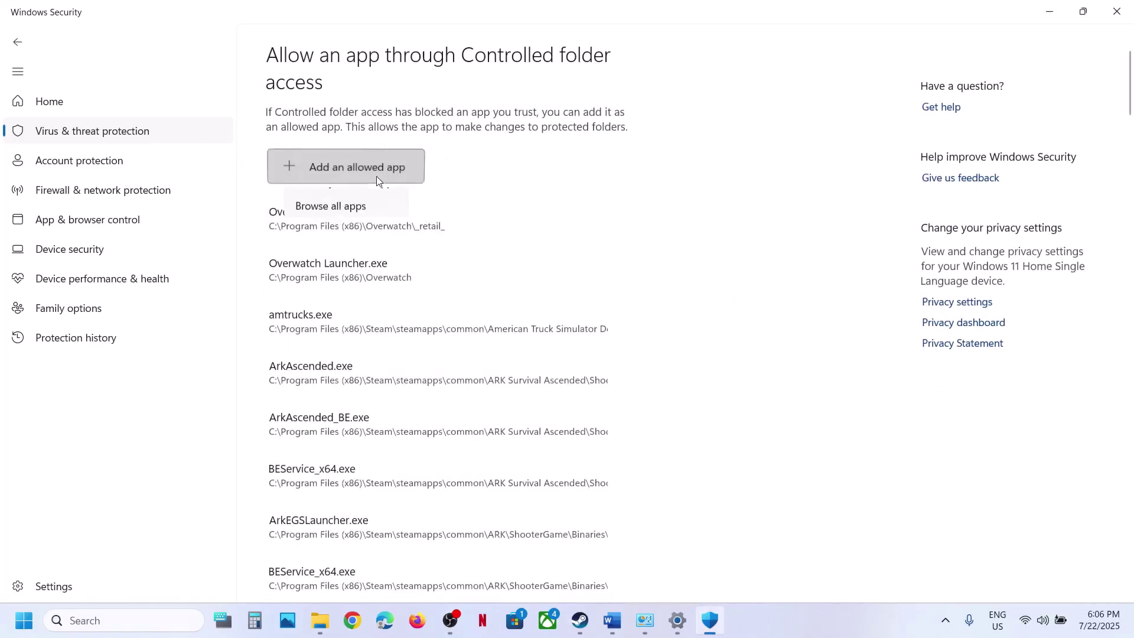
left_click(367, 226)
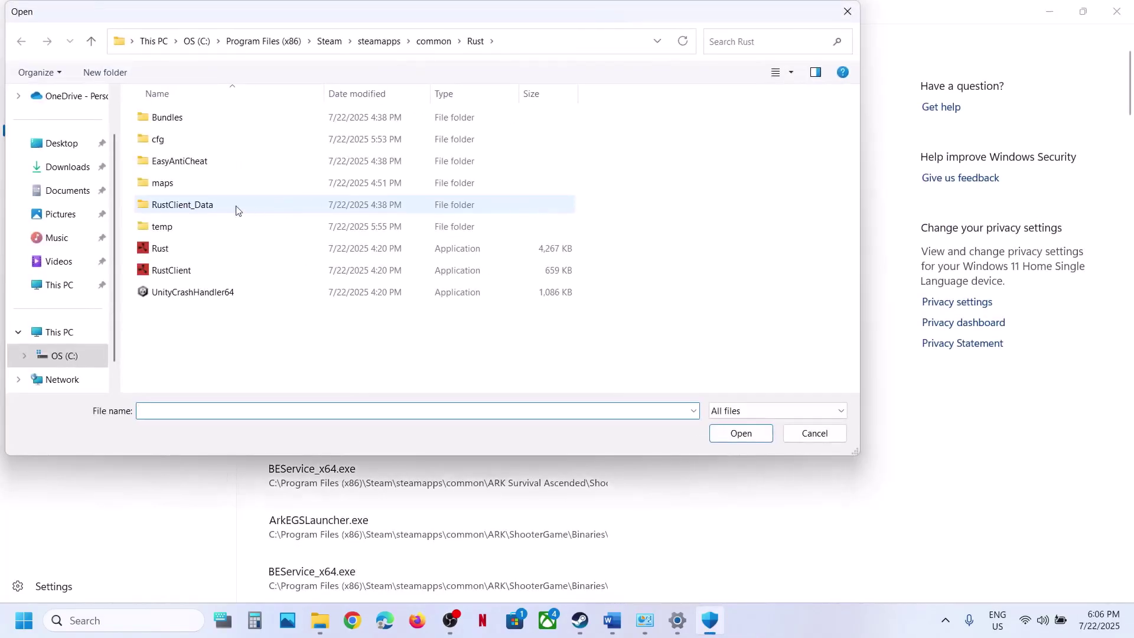
double_click(183, 163)
left_click(181, 185)
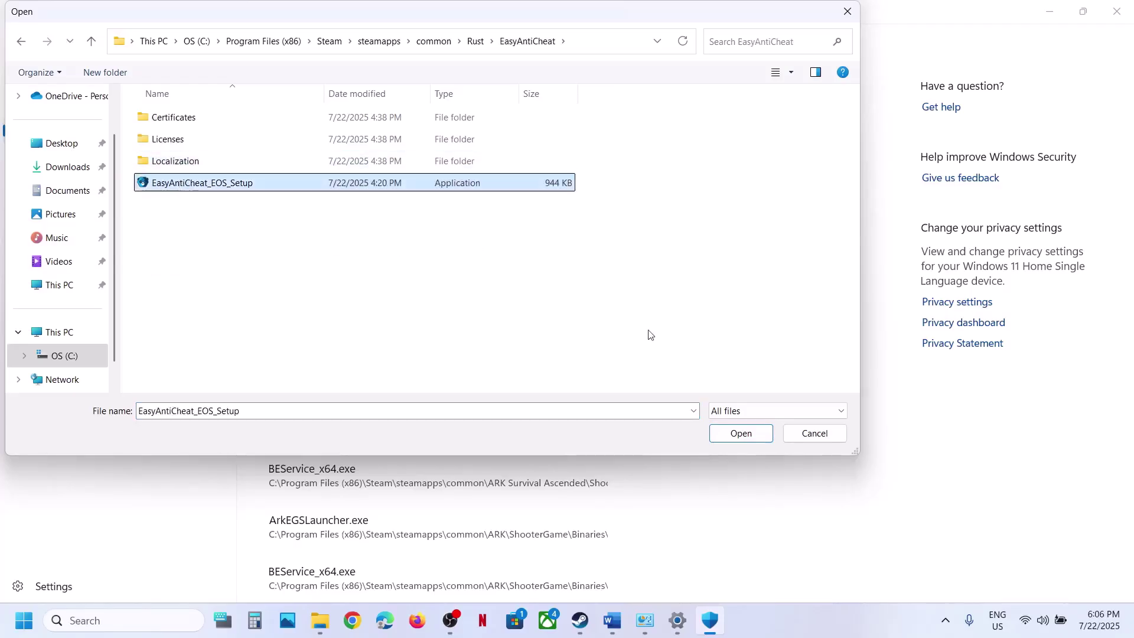
left_click(738, 442)
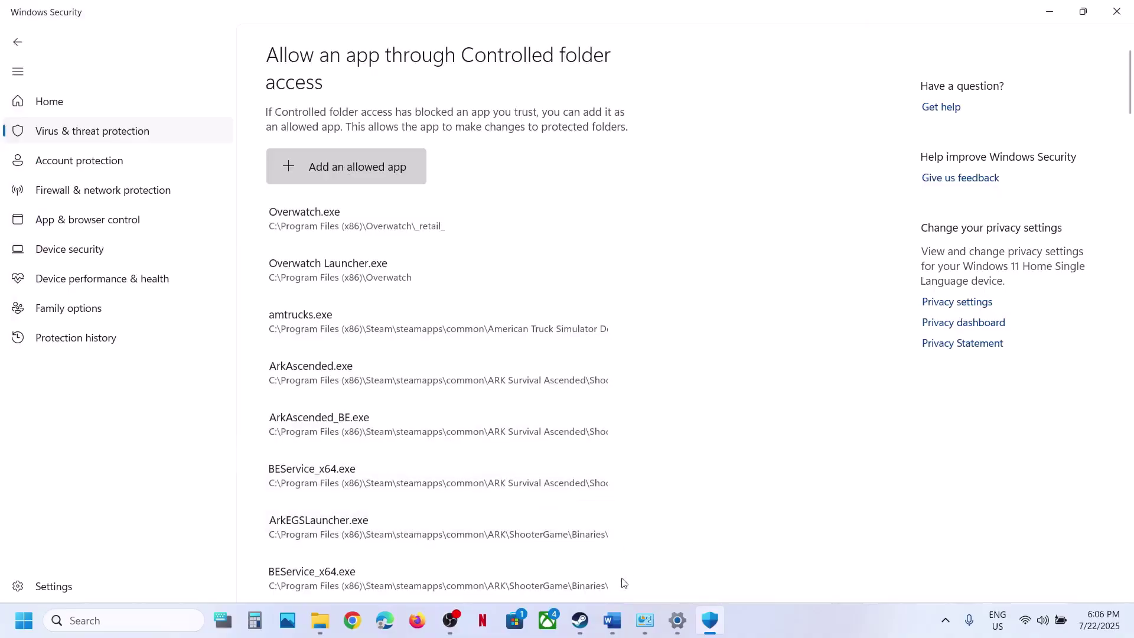
Switch to the Word notes and delete "(Add all Ark exes including BEService_x64)" from step 14
left_click(605, 619)
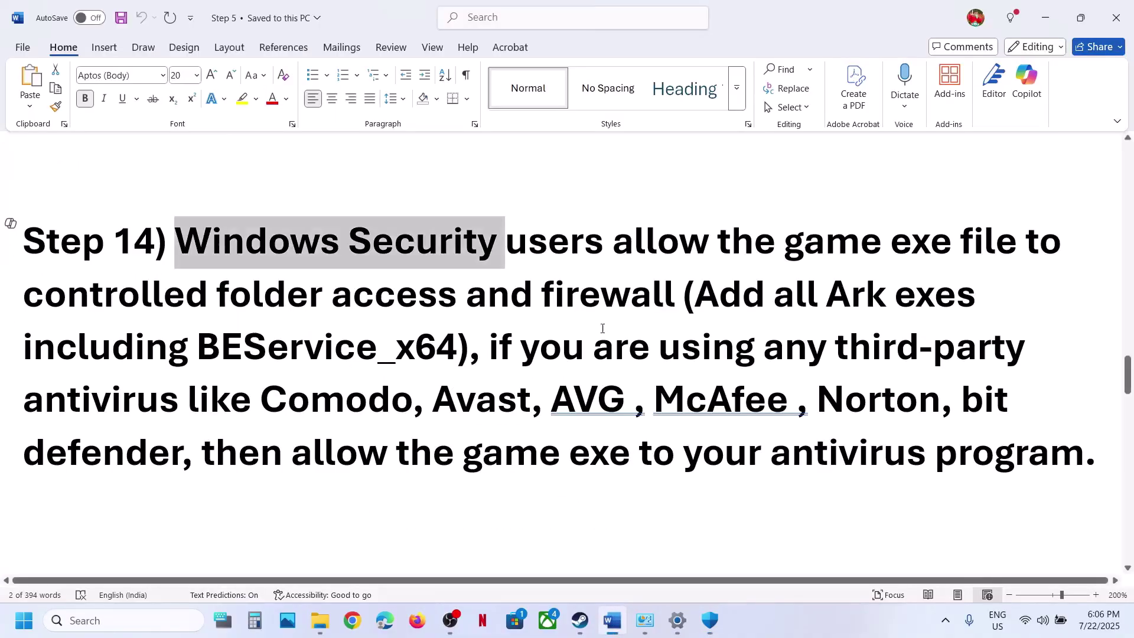
left_click_drag(680, 290, 471, 347)
key("BackSpace")
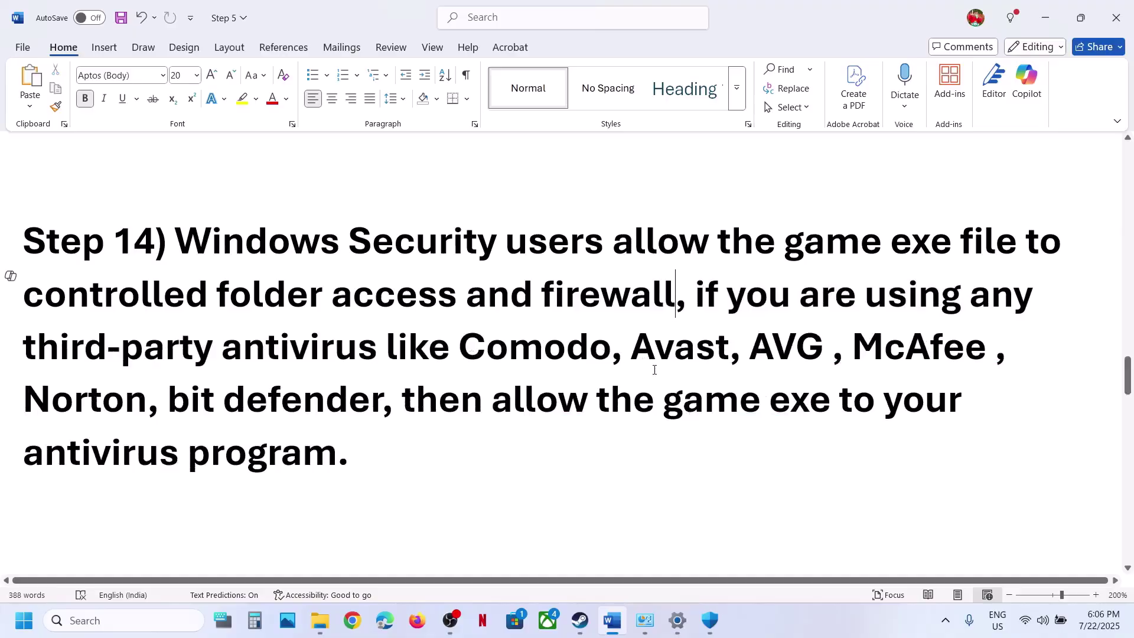
Highlight the third-party antivirus advice in step 14, clear the selection and bring step 15 into view
left_click_drag(362, 348, 608, 395)
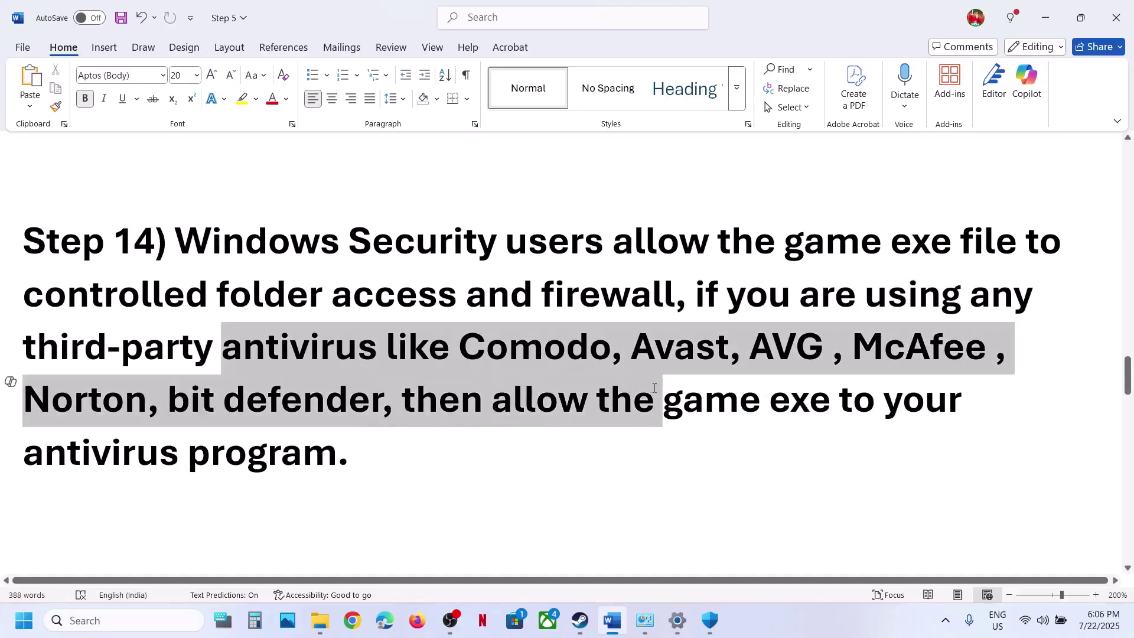
key("Right")
left_click_drag(522, 401, 399, 439)
left_click(400, 443)
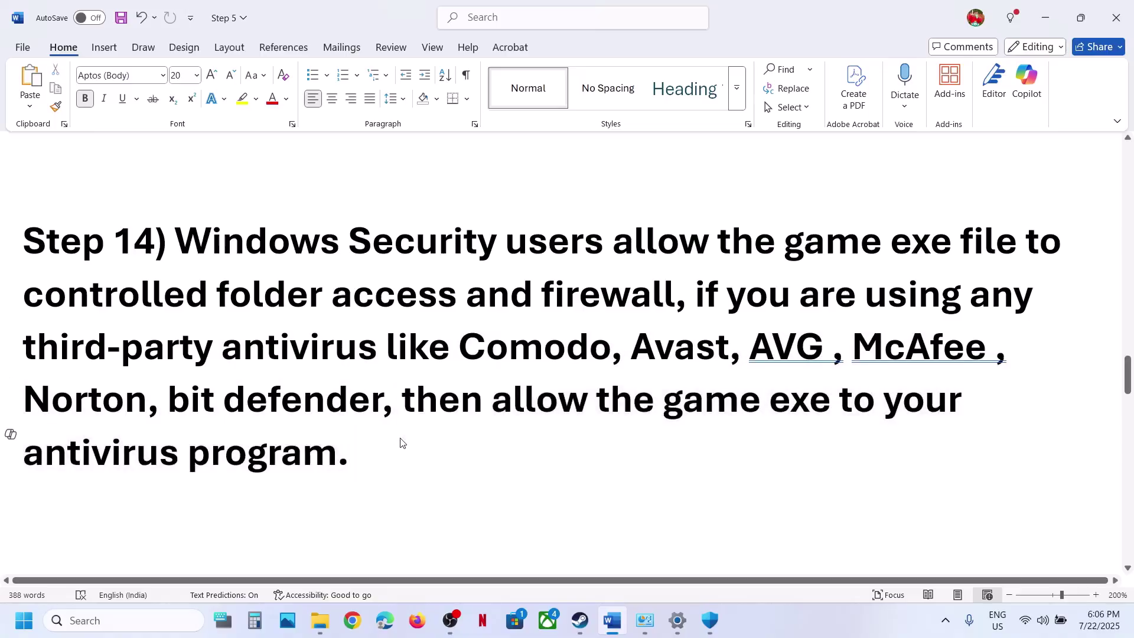
scroll(401, 443, "down", 5)
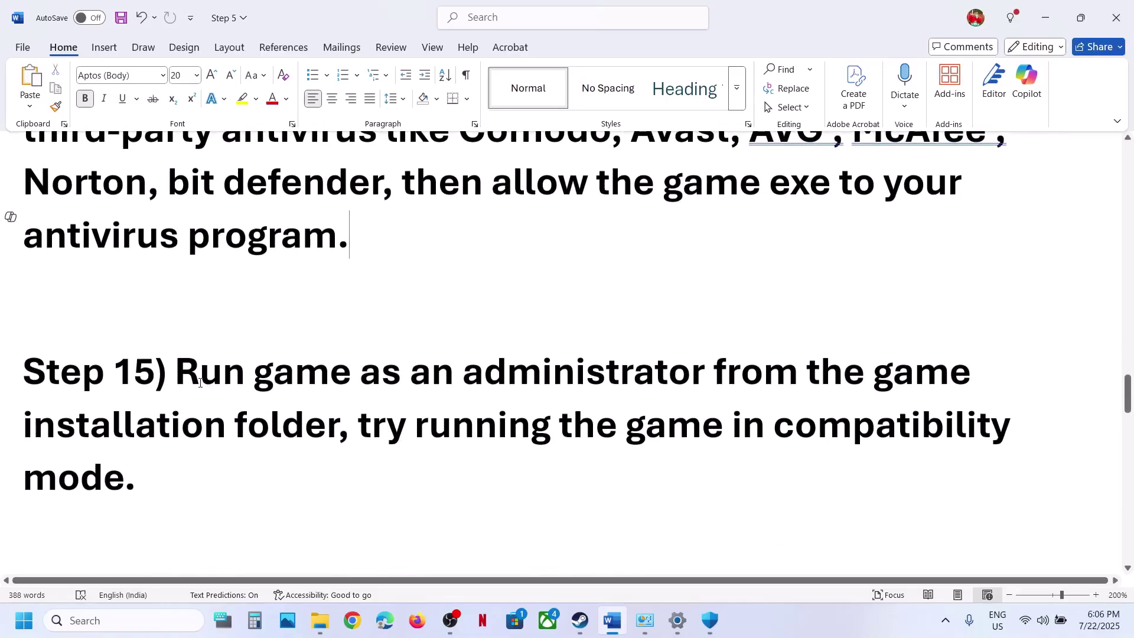
Highlight the run-as-administrator advice in step 15, then switch to Steam and browse Rust's local files
left_click_drag(200, 383, 349, 429)
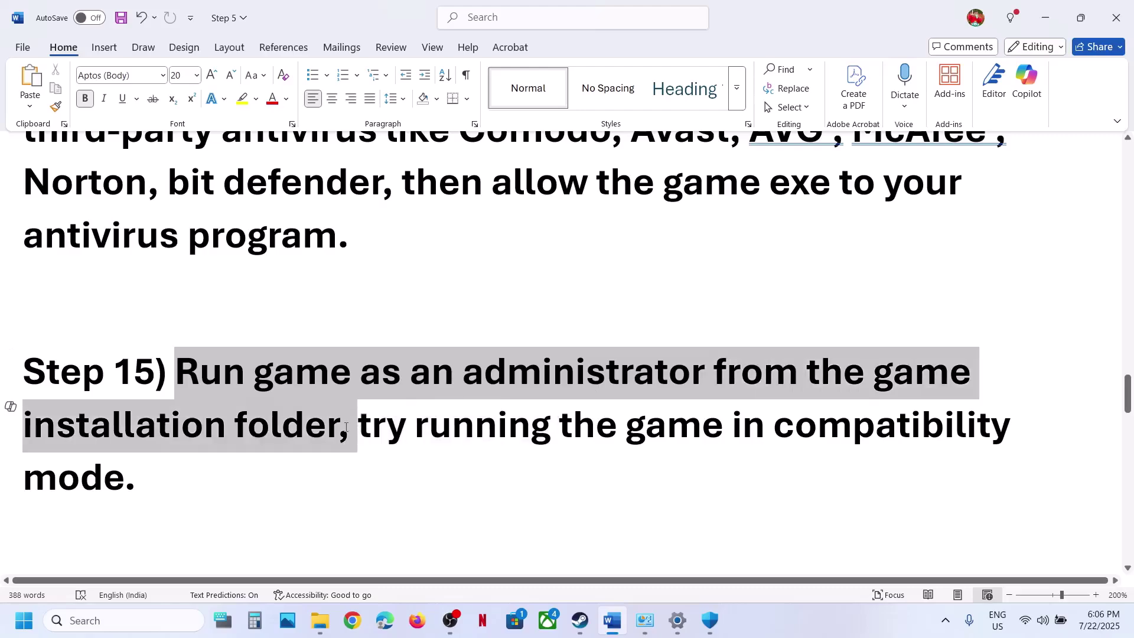
left_click(579, 620)
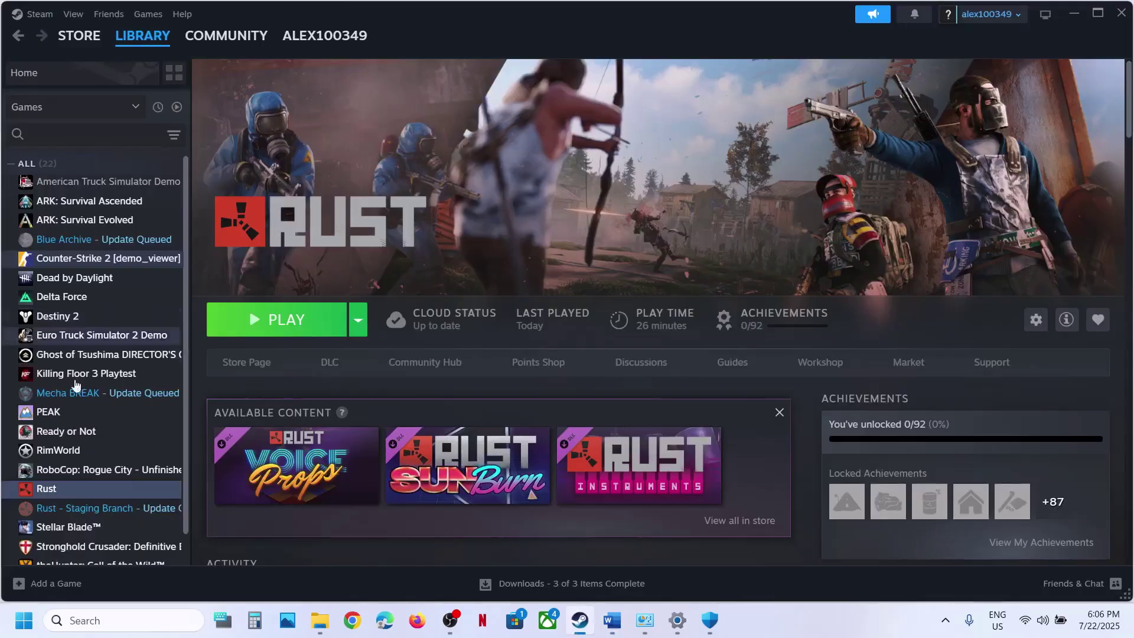
right_click(91, 495)
mouse_move(126, 447)
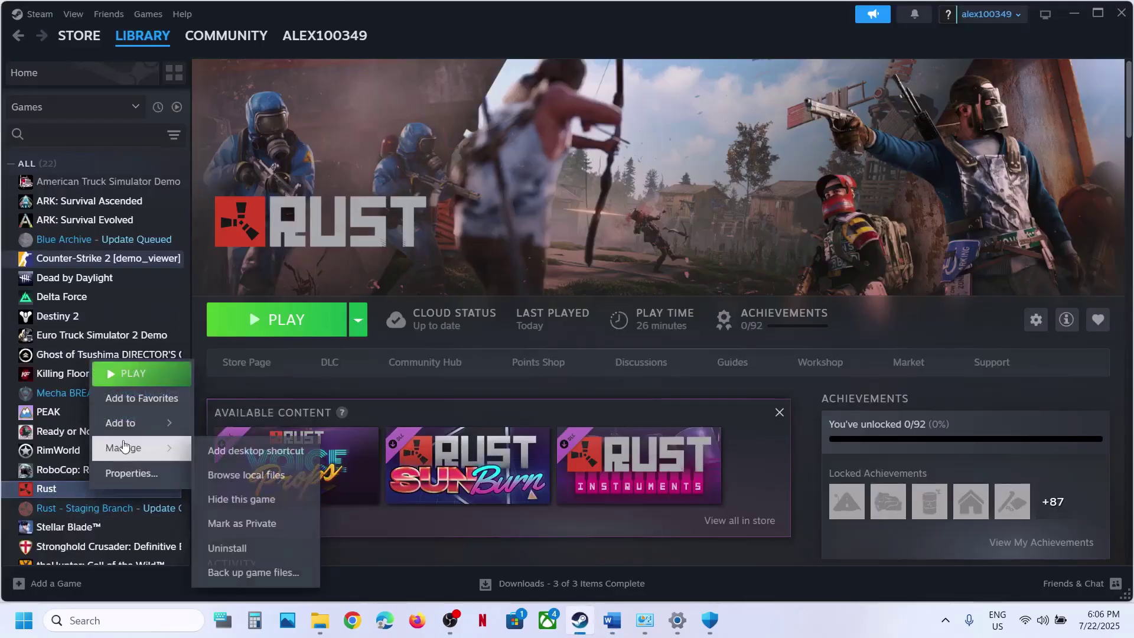
left_click(256, 476)
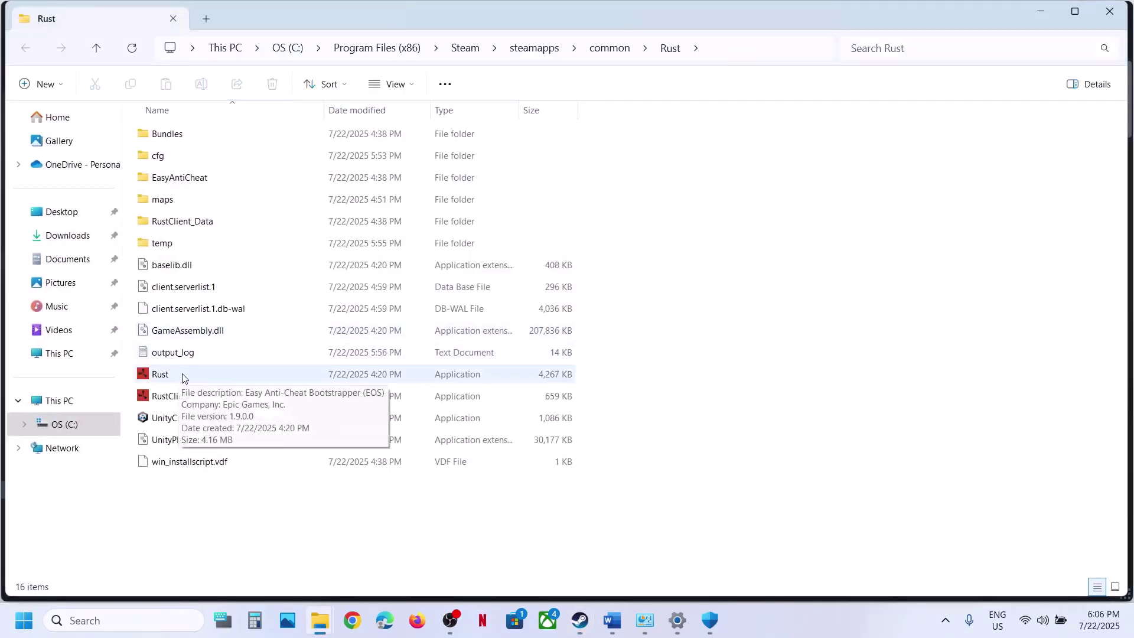
Set the Rust application in the game's installation folder to run as an administrator and apply the change
left_click(174, 397)
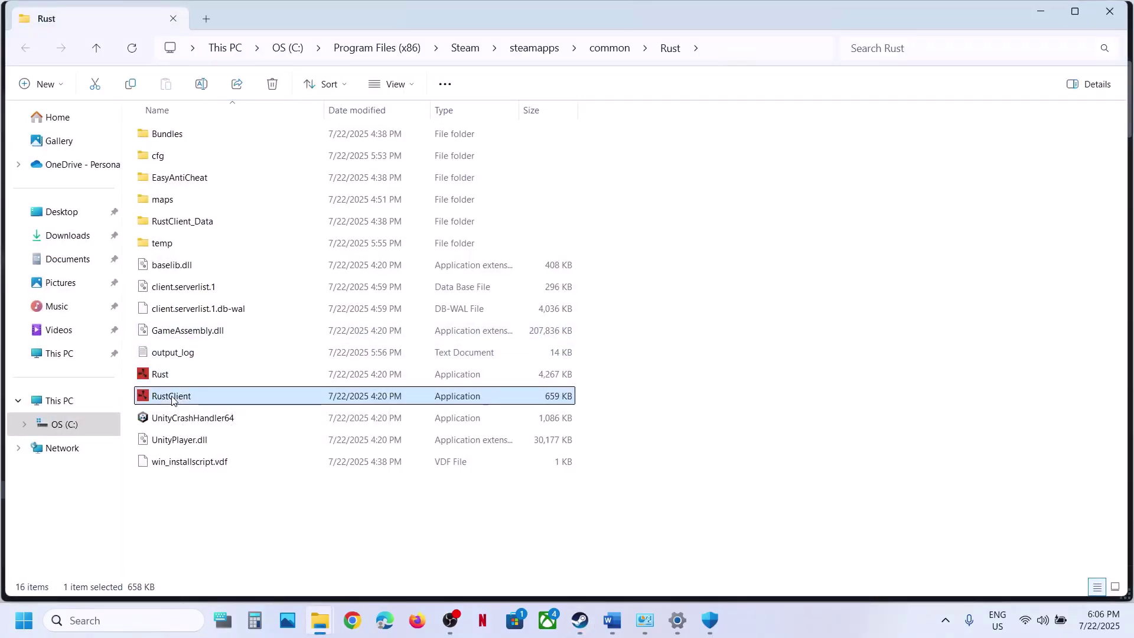
left_click(180, 379)
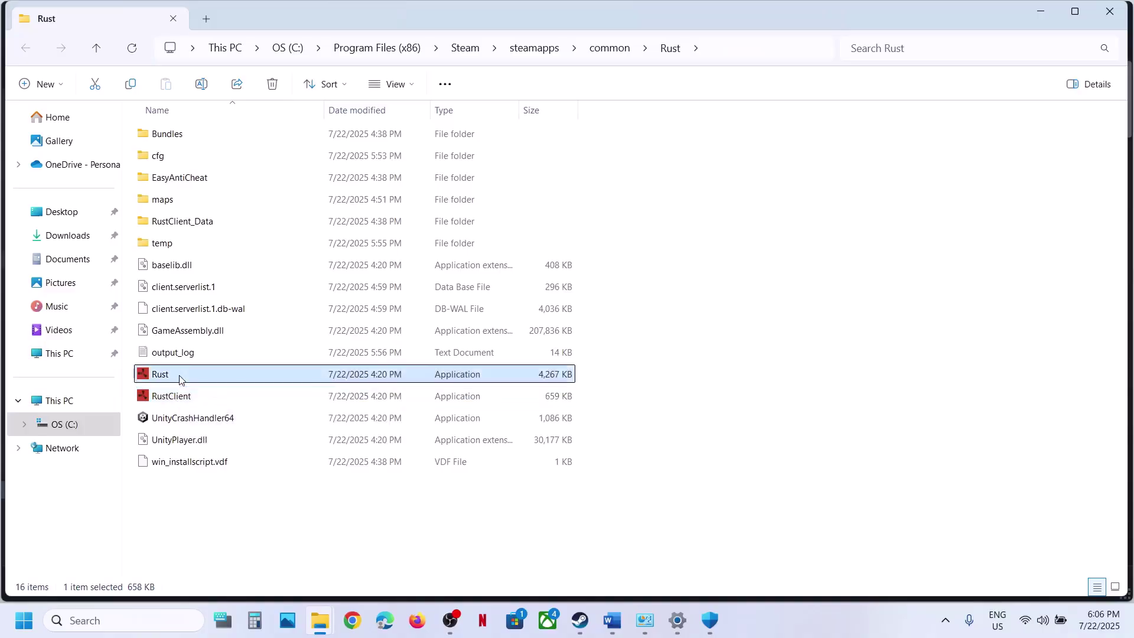
left_click(176, 397)
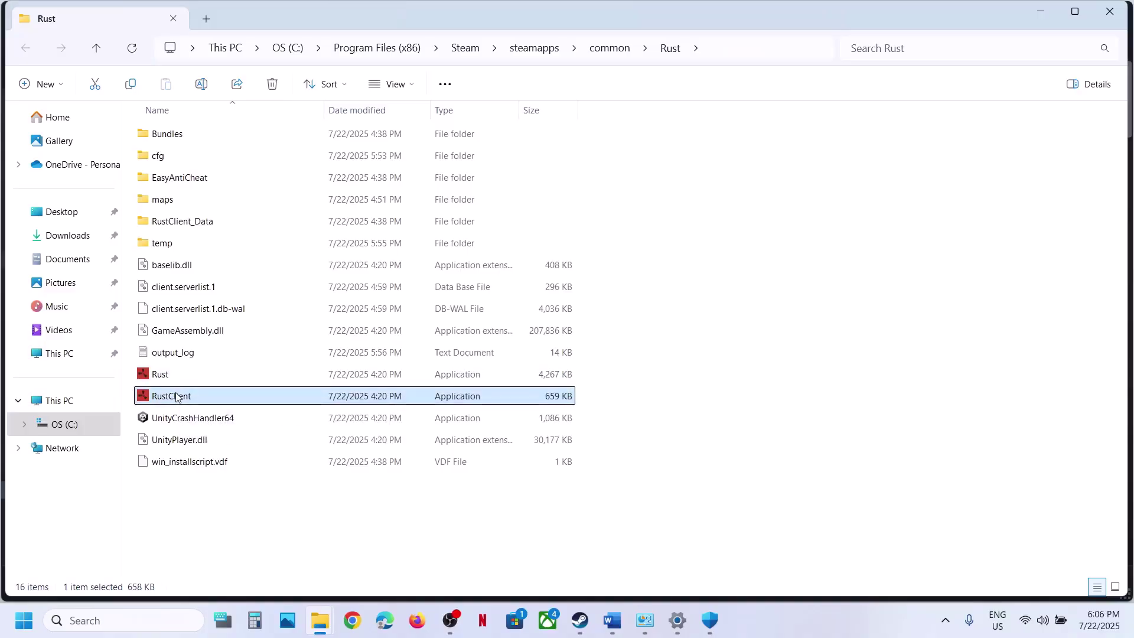
right_click(176, 397)
left_click(168, 376)
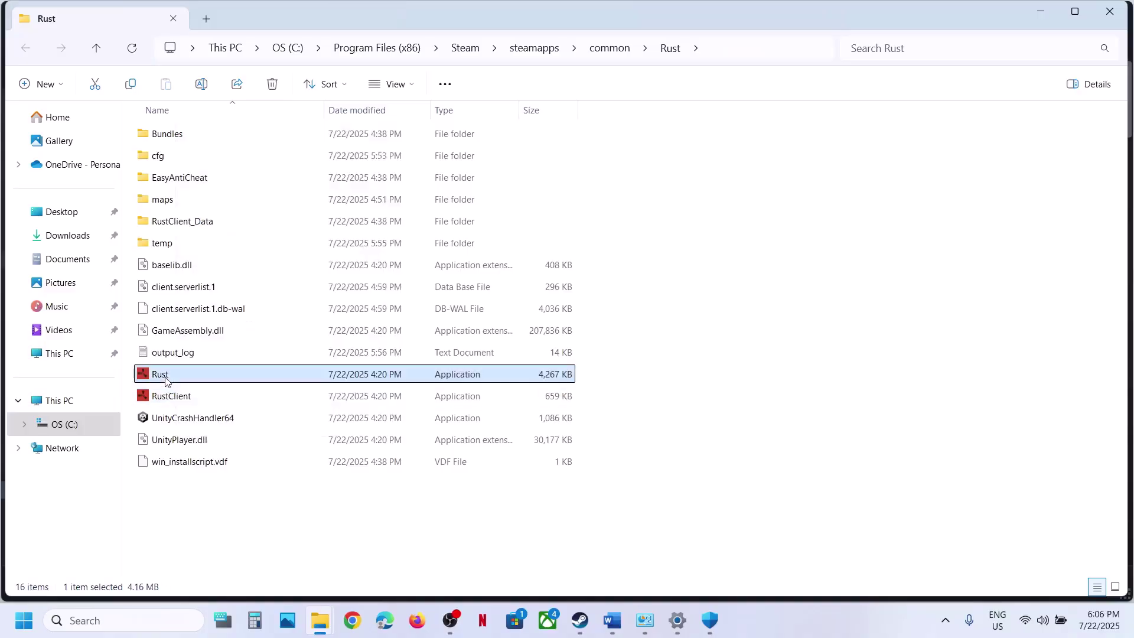
right_click(168, 376)
left_click(222, 302)
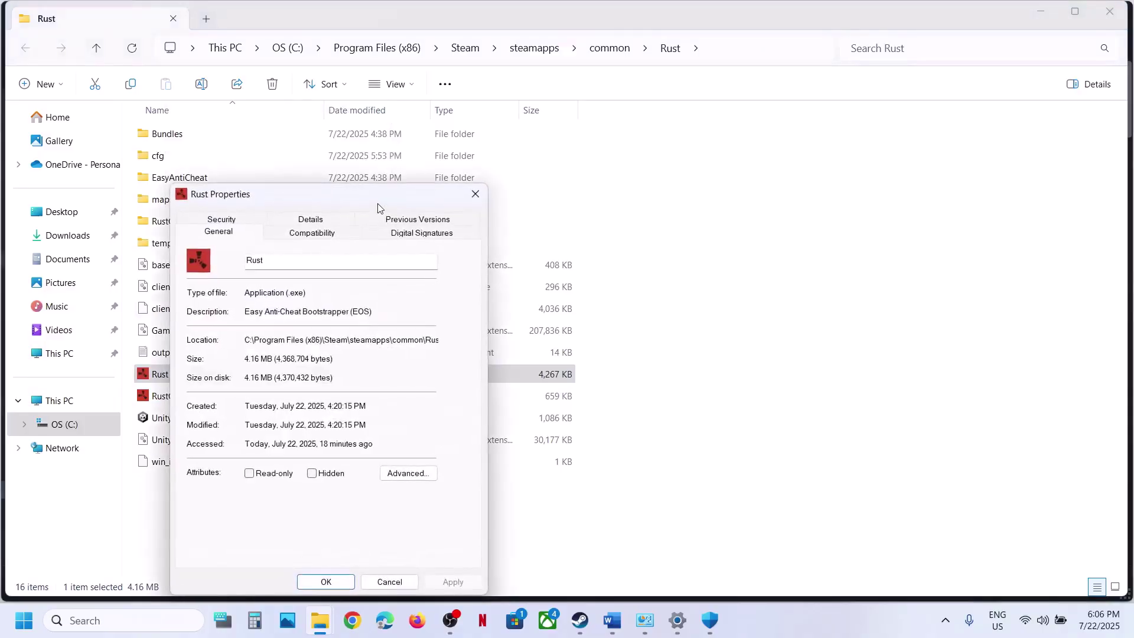
left_click(315, 234)
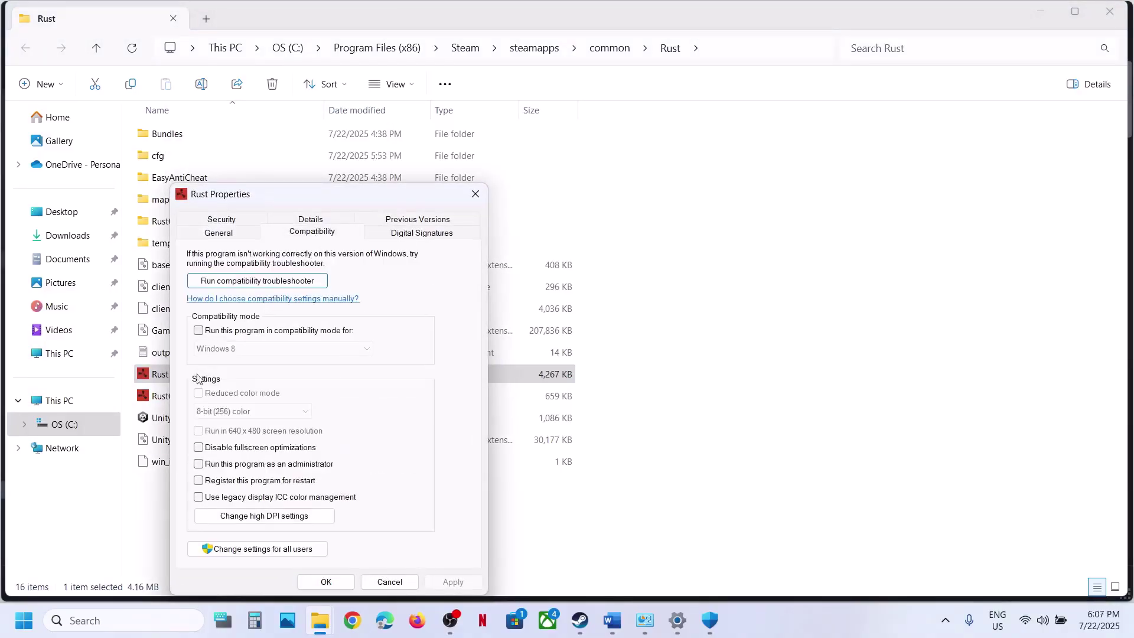
left_click(450, 581)
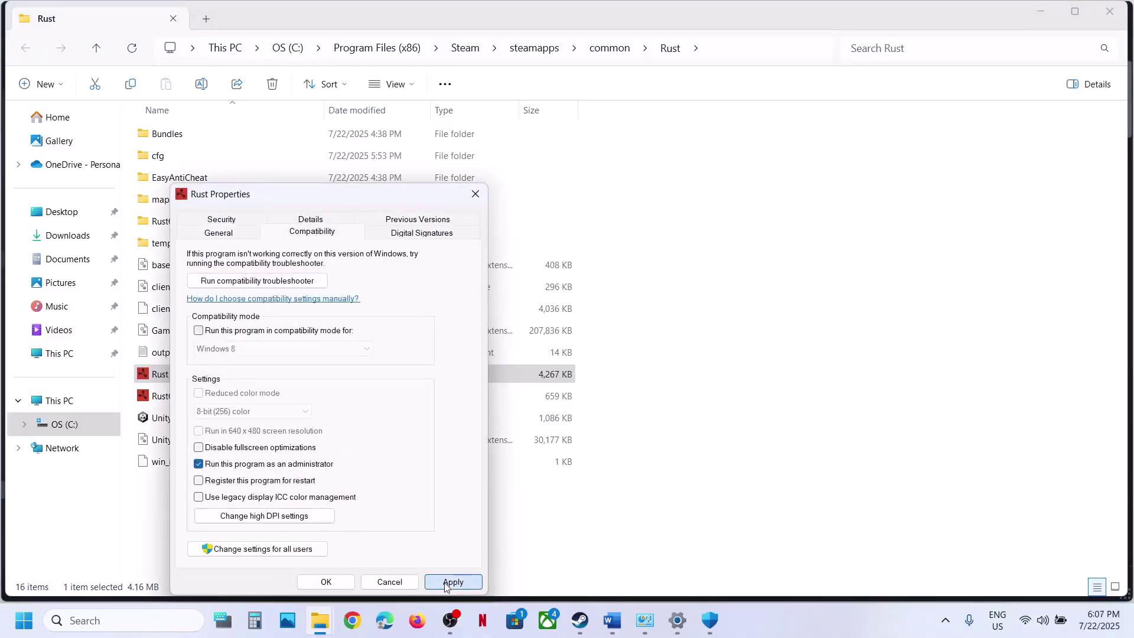
left_click(326, 581)
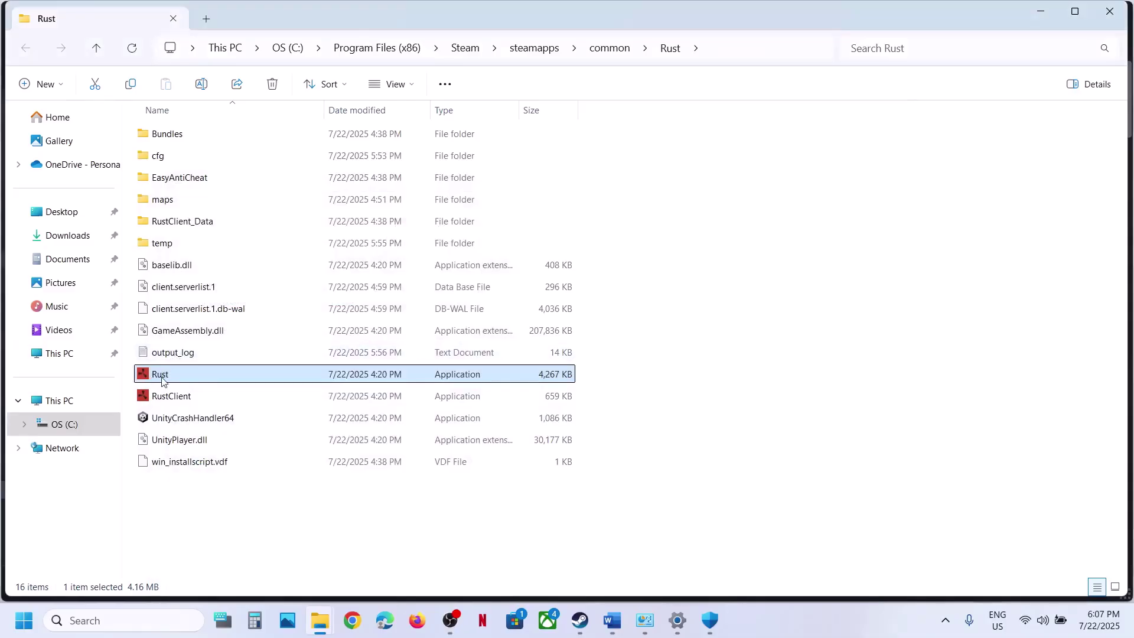
Reopen the Rust application's compatibility properties and enable compatibility mode for Windows 8
right_click(165, 381)
left_click(226, 306)
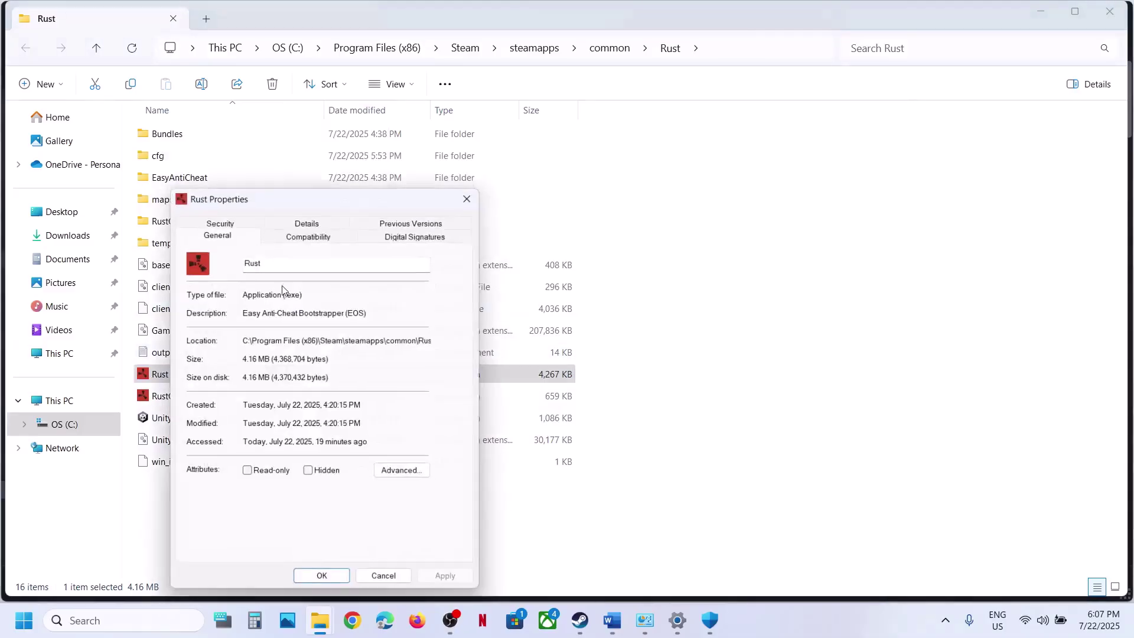
left_click(298, 233)
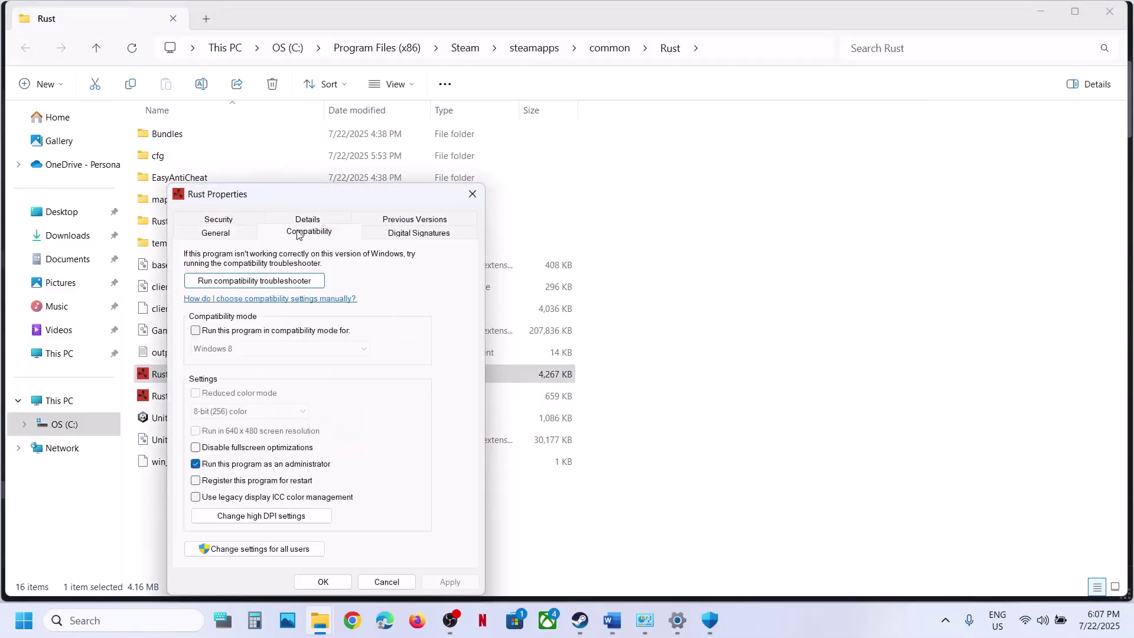
left_click(196, 330)
left_click(444, 581)
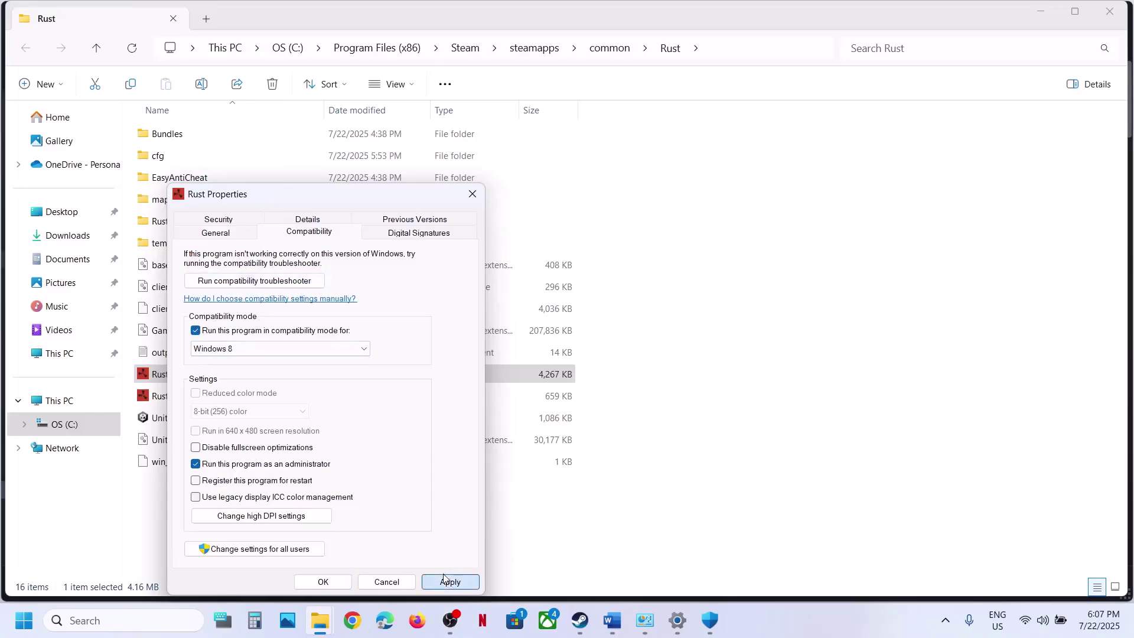
Change the Rust application's compatibility mode to Windows 7, disable fullscreen optimizations, and save the properties
left_click(271, 348)
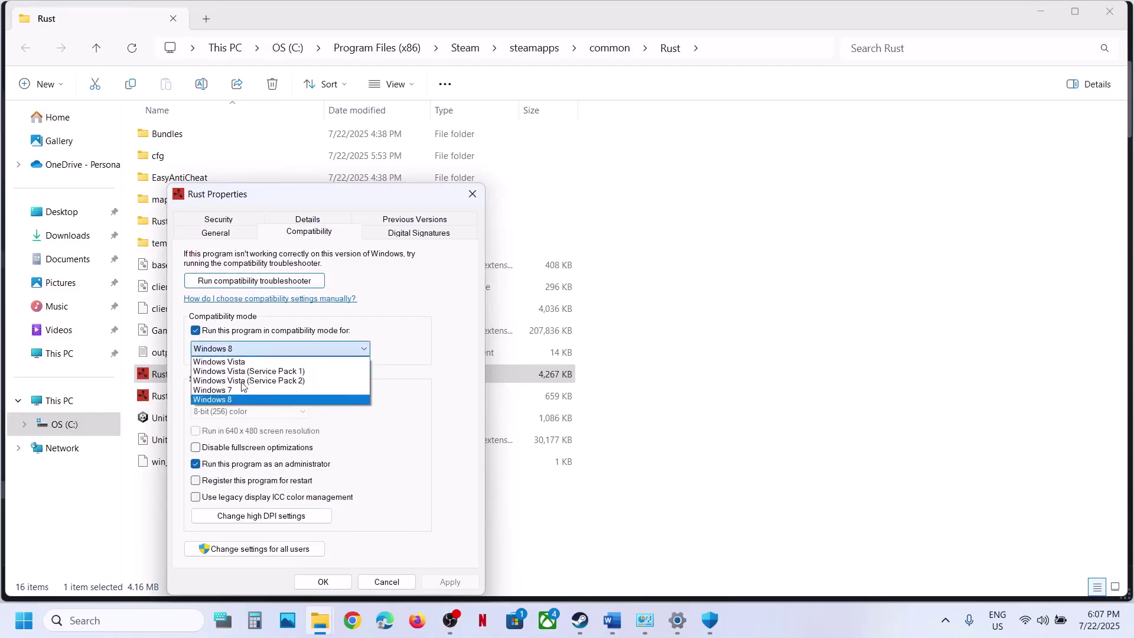
left_click(243, 387)
left_click(450, 582)
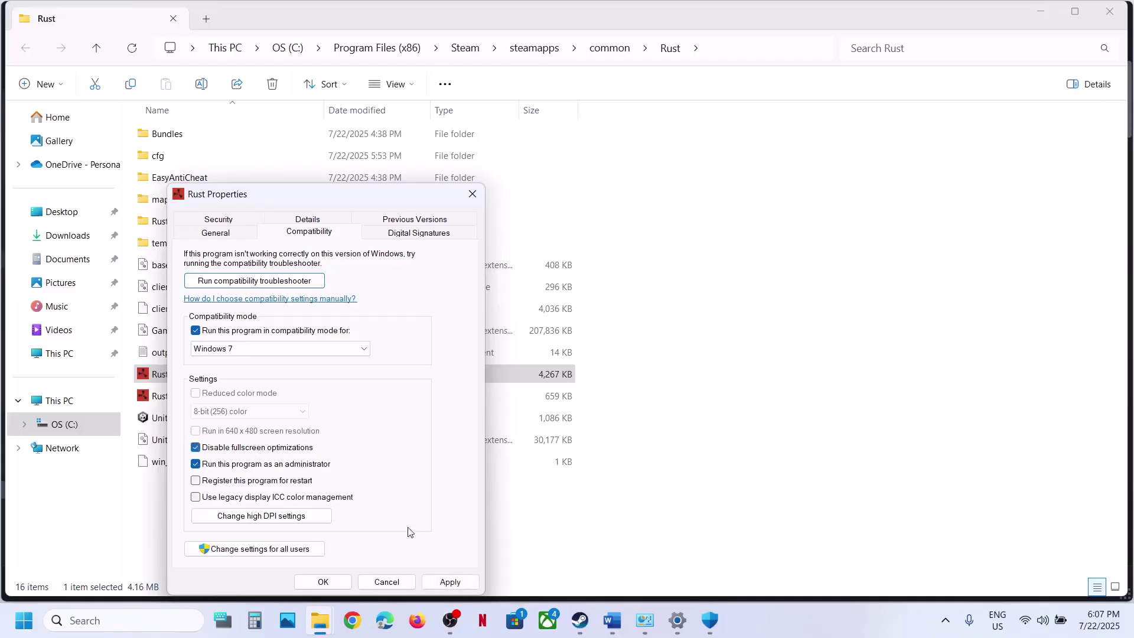
left_click(443, 583)
left_click(323, 581)
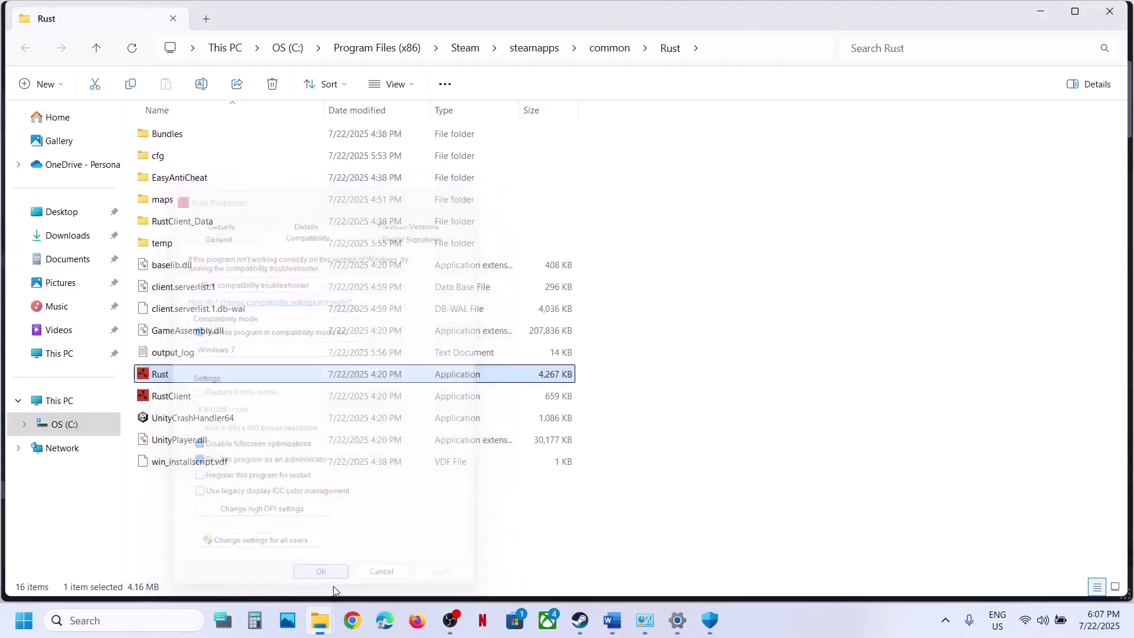
Turn off compatibility mode, disabled fullscreen optimizations and run as administrator for the Rust application, and save the properties
left_click(180, 396)
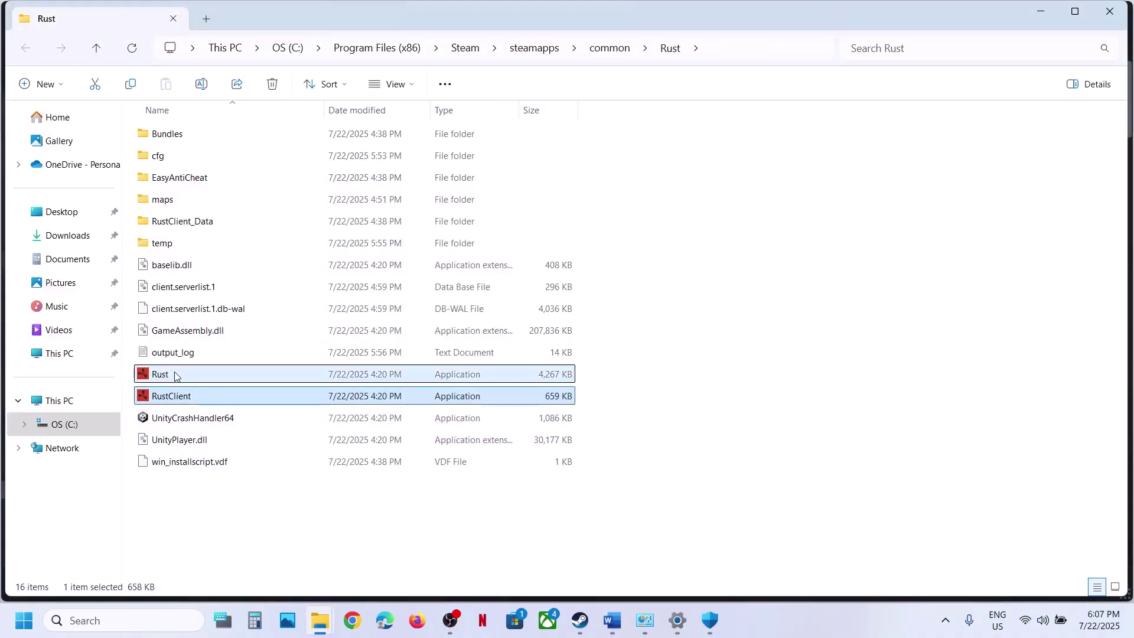
left_click(176, 376)
right_click(176, 375)
left_click(251, 306)
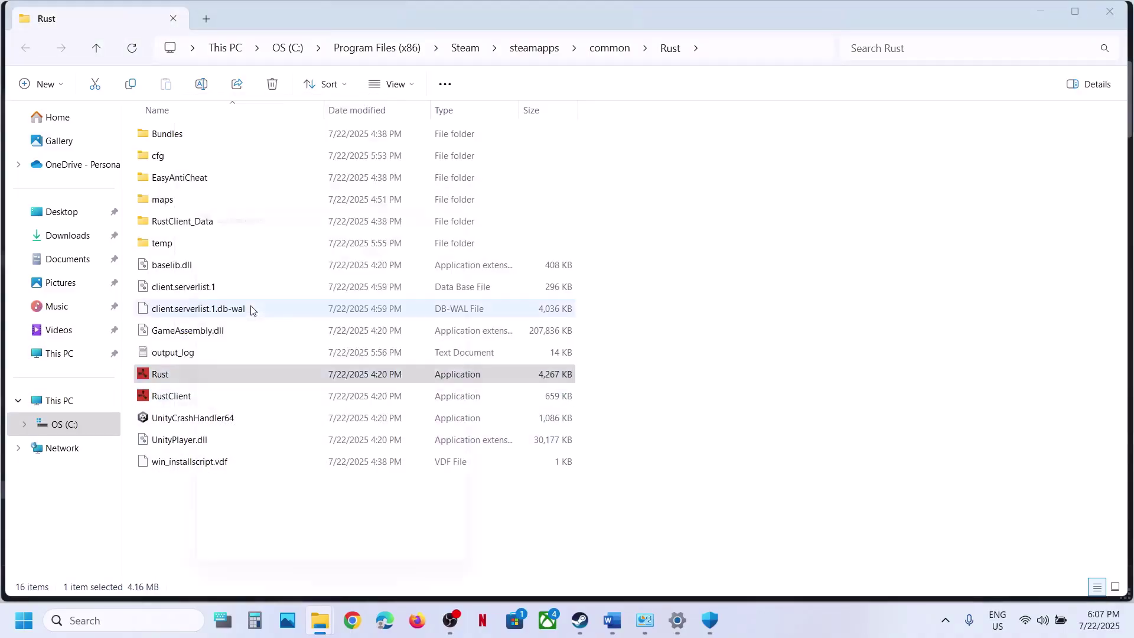
left_click(325, 232)
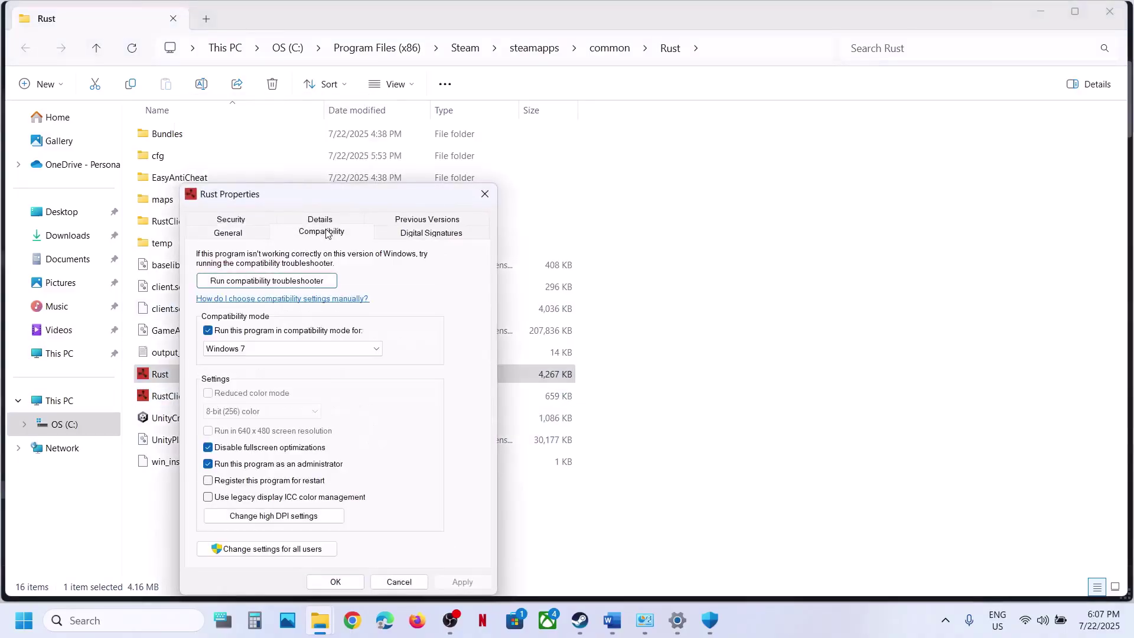
left_click(208, 330)
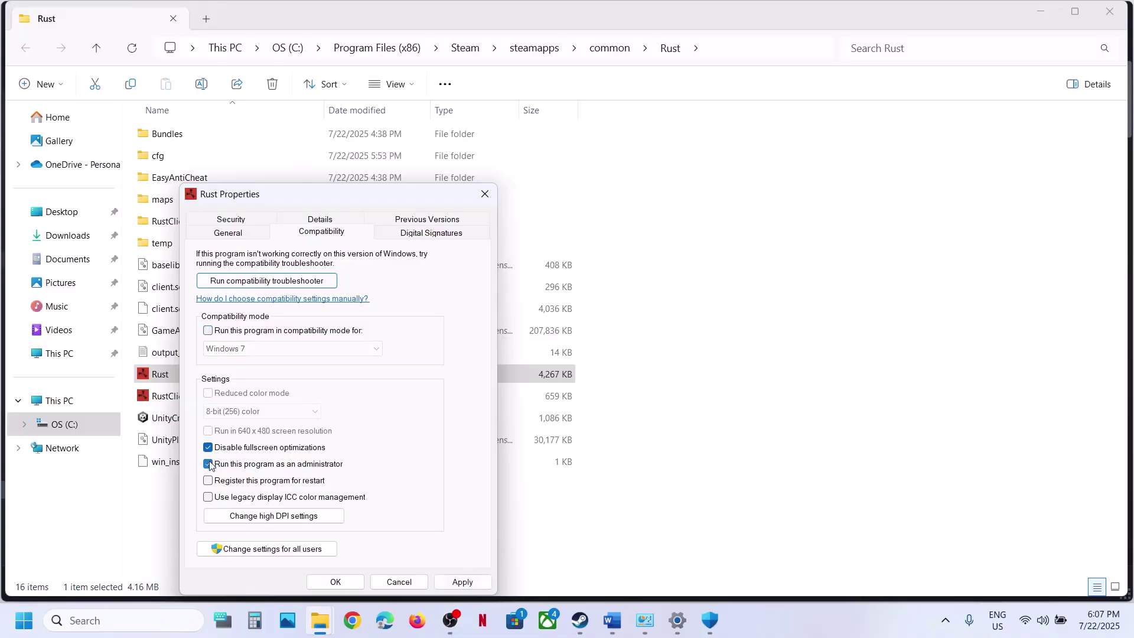
left_click(462, 583)
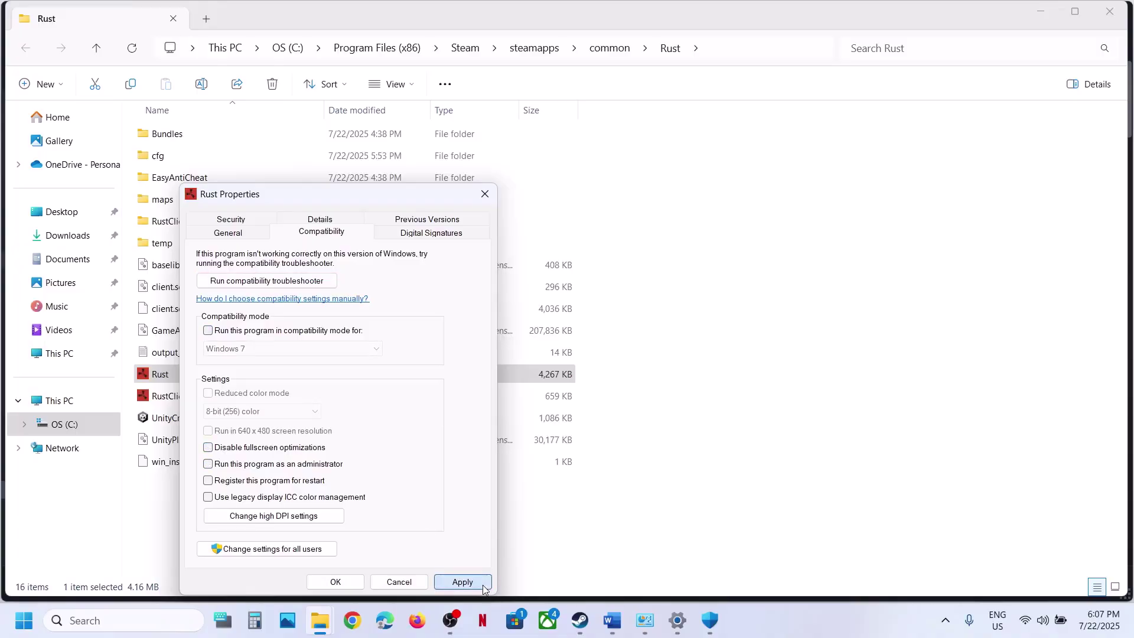
left_click(338, 583)
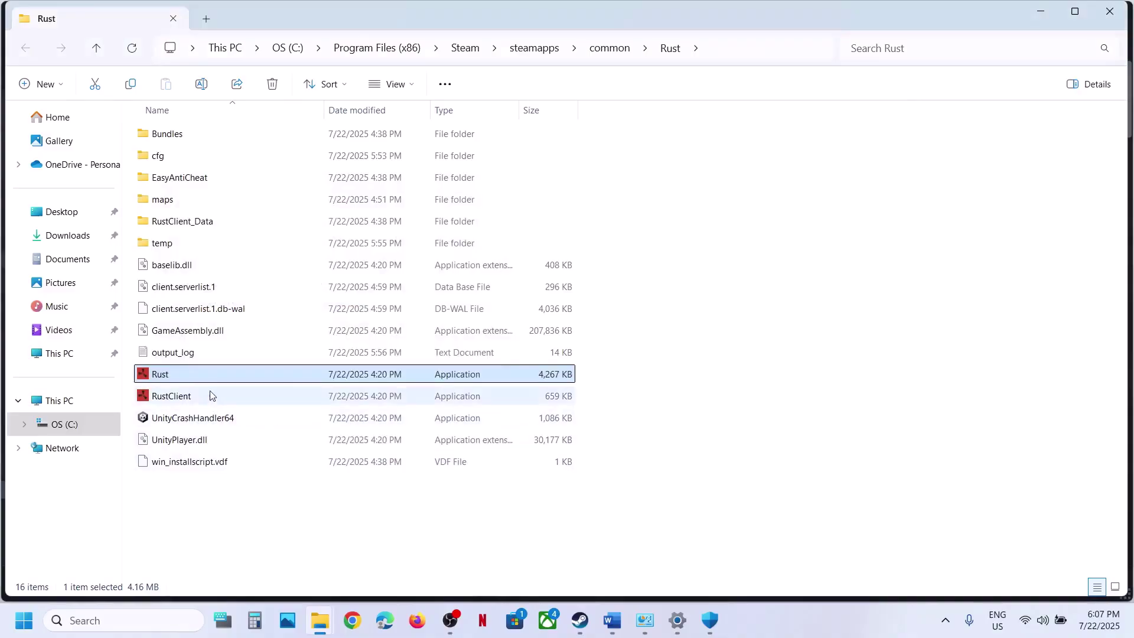
Return to the Word notes, bring step 16 on clean graphics driver installation into view, and highlight the NVIDIA download link
left_click(614, 622)
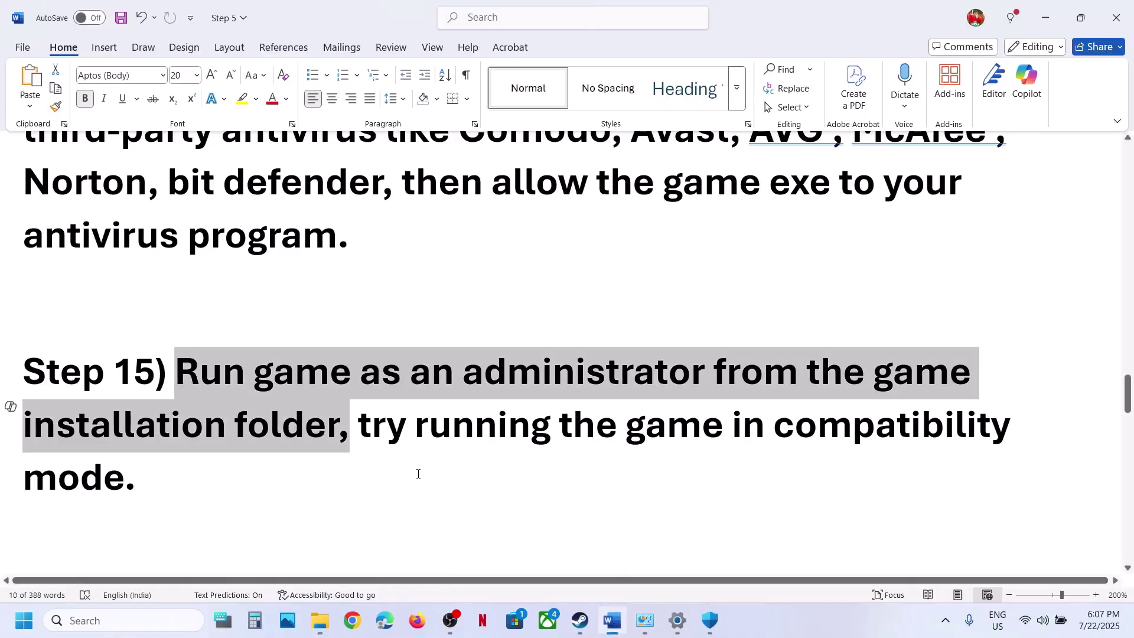
scroll(418, 473, "down", 5)
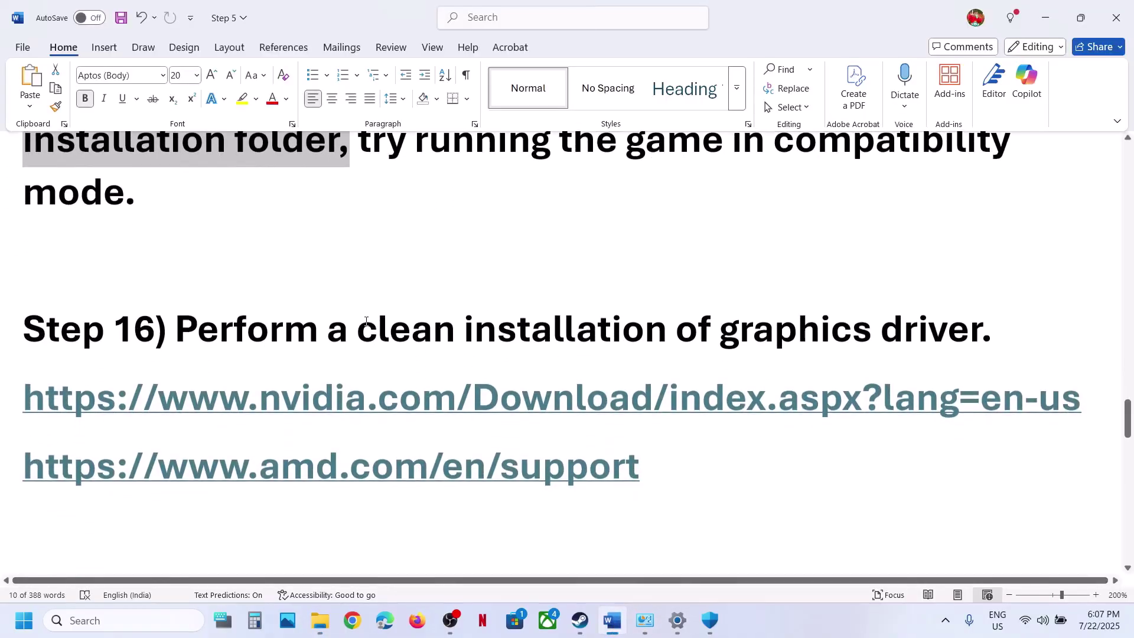
left_click_drag(366, 322, 869, 331)
triple_click(577, 387)
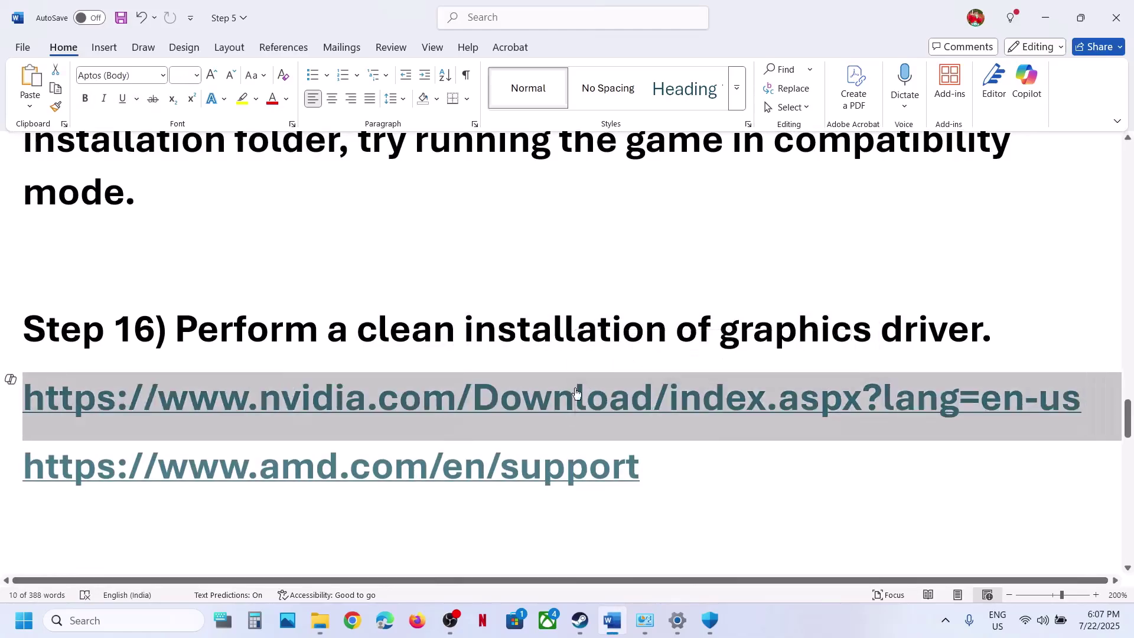
Open nvidia.com/Download/index.aspx?lang=en-us in Chrome and search for GeForce RTX 3050 Laptop GPU drivers for Windows 11 in English (US)
left_click(352, 620)
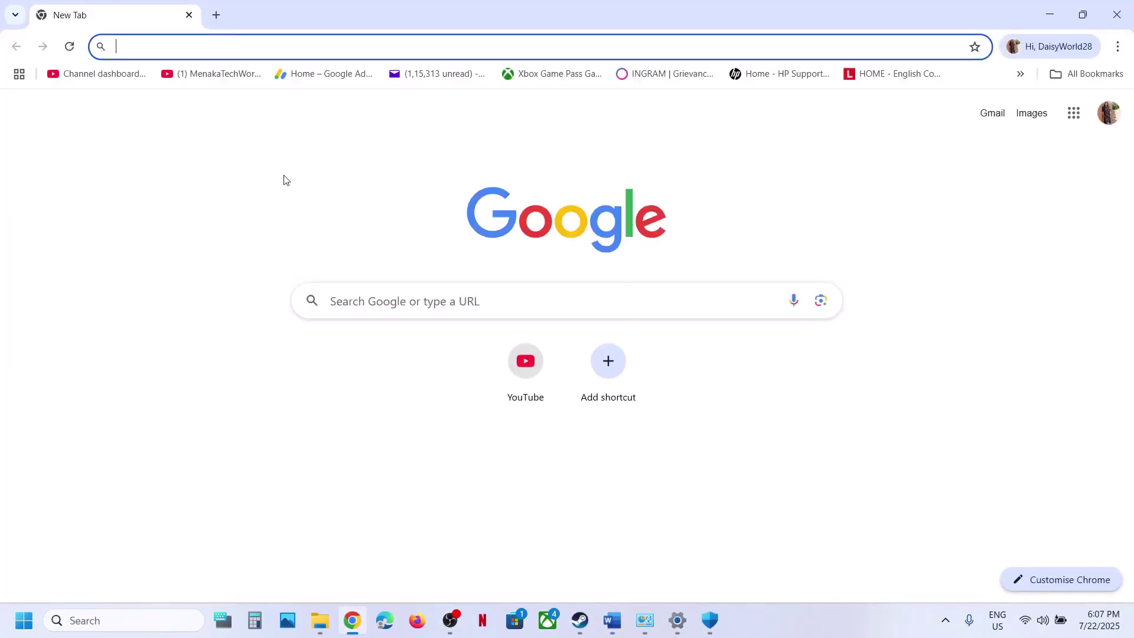
type("nvidia.com/Download/index.aspx?lang=en-us")
key("Return")
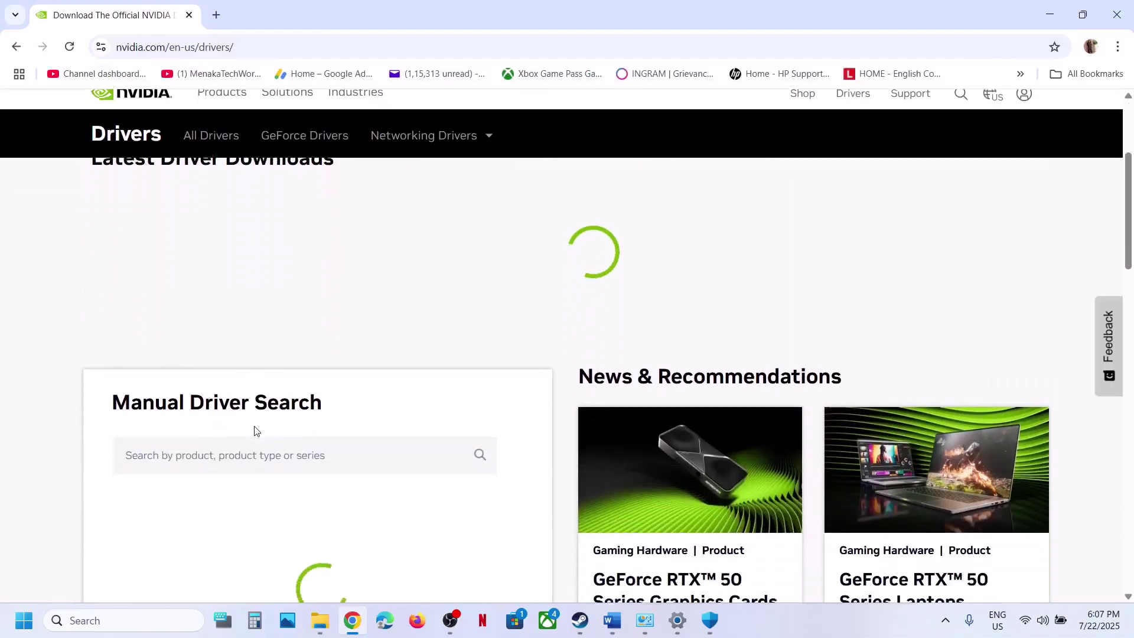
scroll(257, 430, "down", 5)
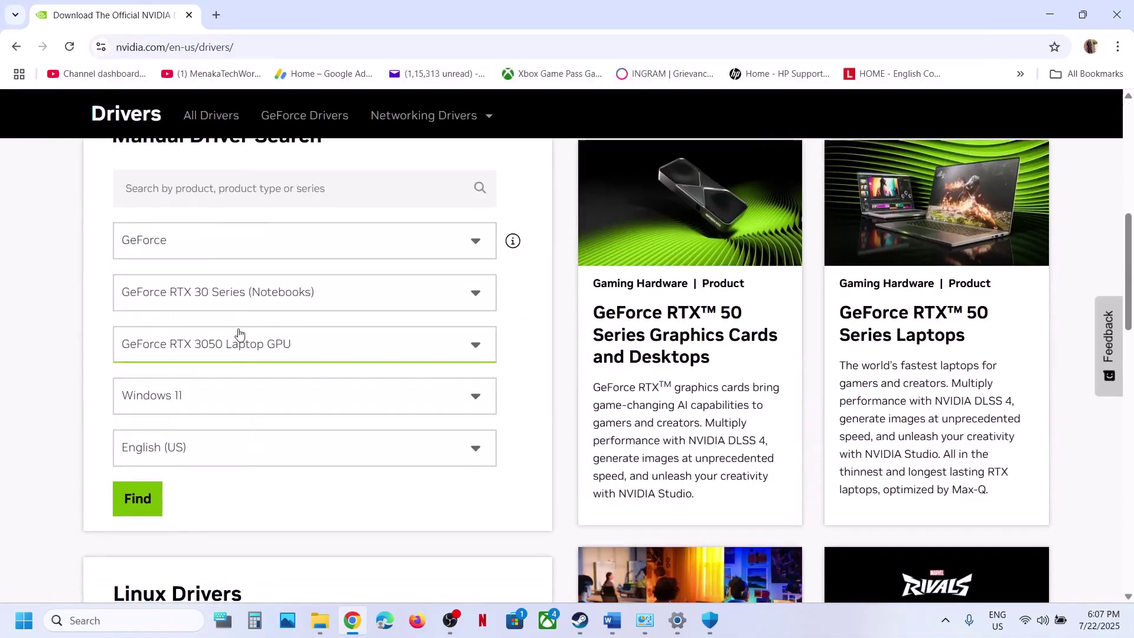
left_click(142, 510)
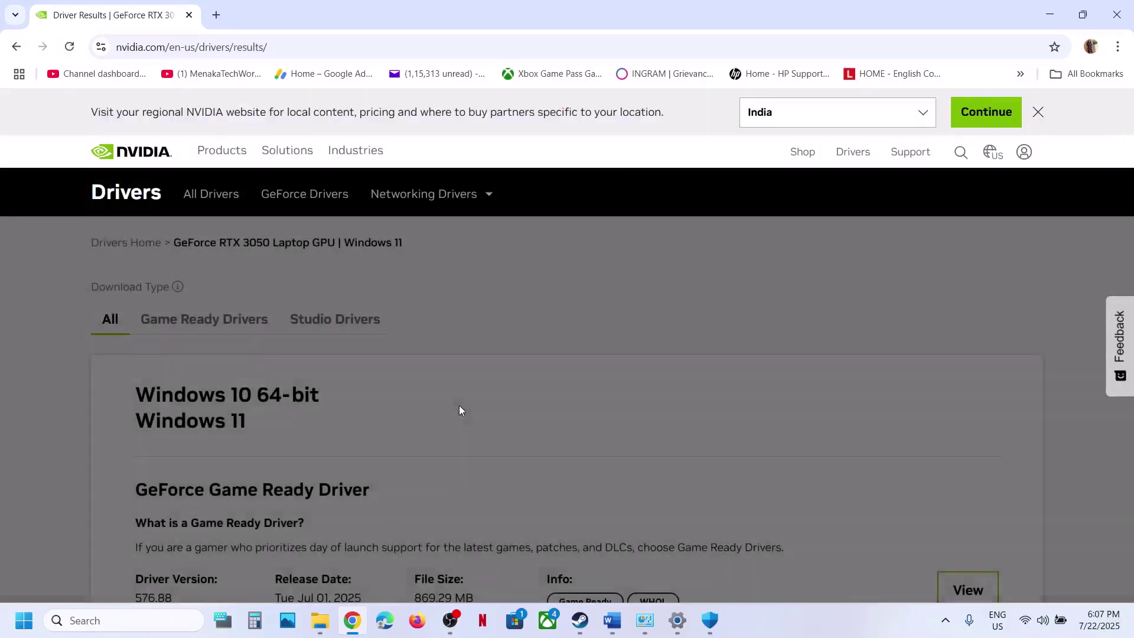
View the GeForce Game Ready Driver 576.88 from the driver results and download it
scroll(396, 440, "down", 3)
scroll(396, 441, "down", 1)
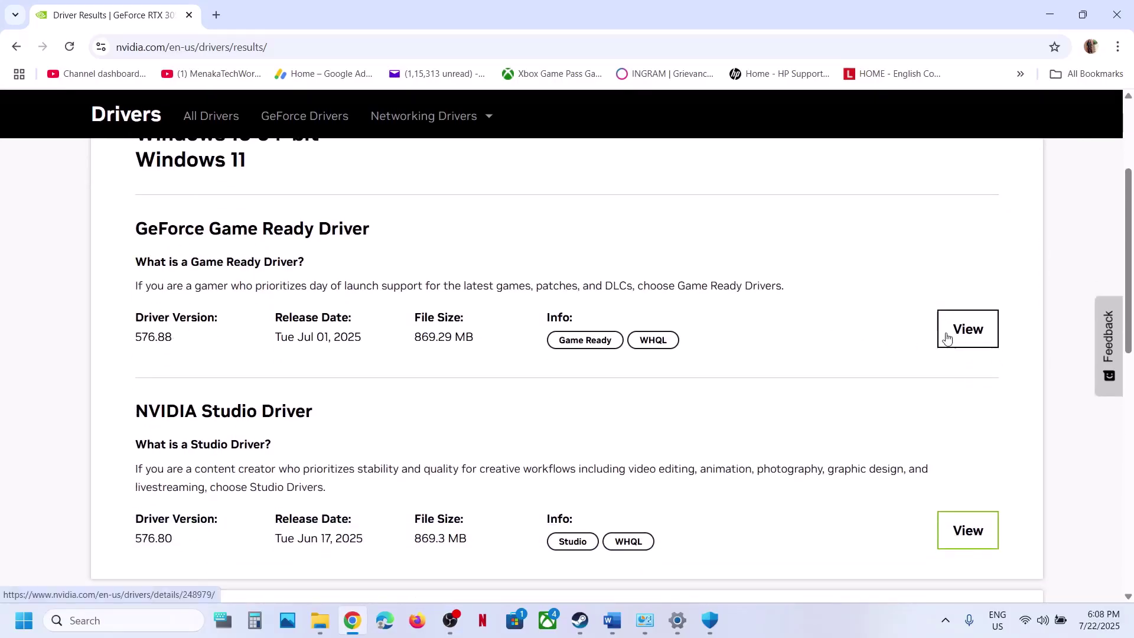
left_click(947, 334)
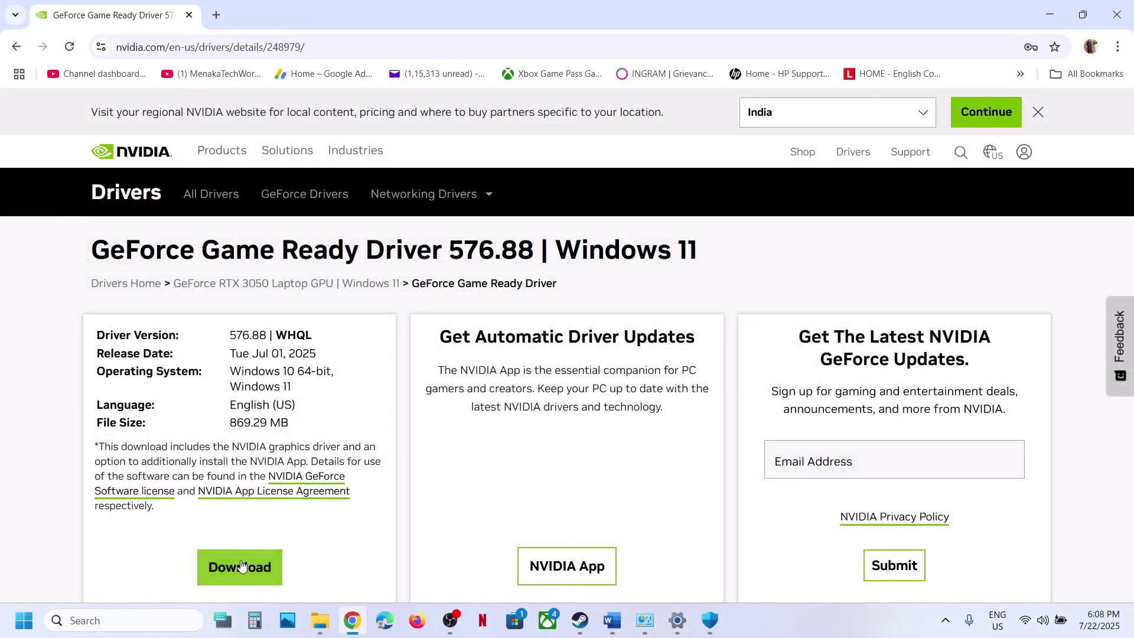
left_click(240, 564)
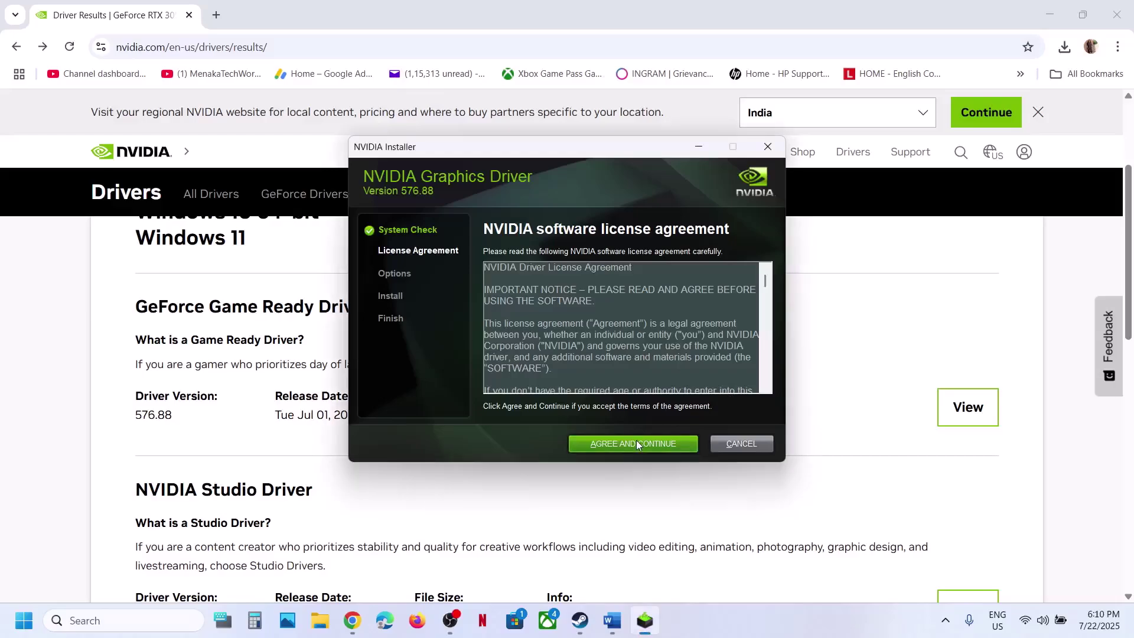
Accept the NVIDIA license agreement and choose a Custom (Advanced) driver installation with the clean installation option
left_click(638, 442)
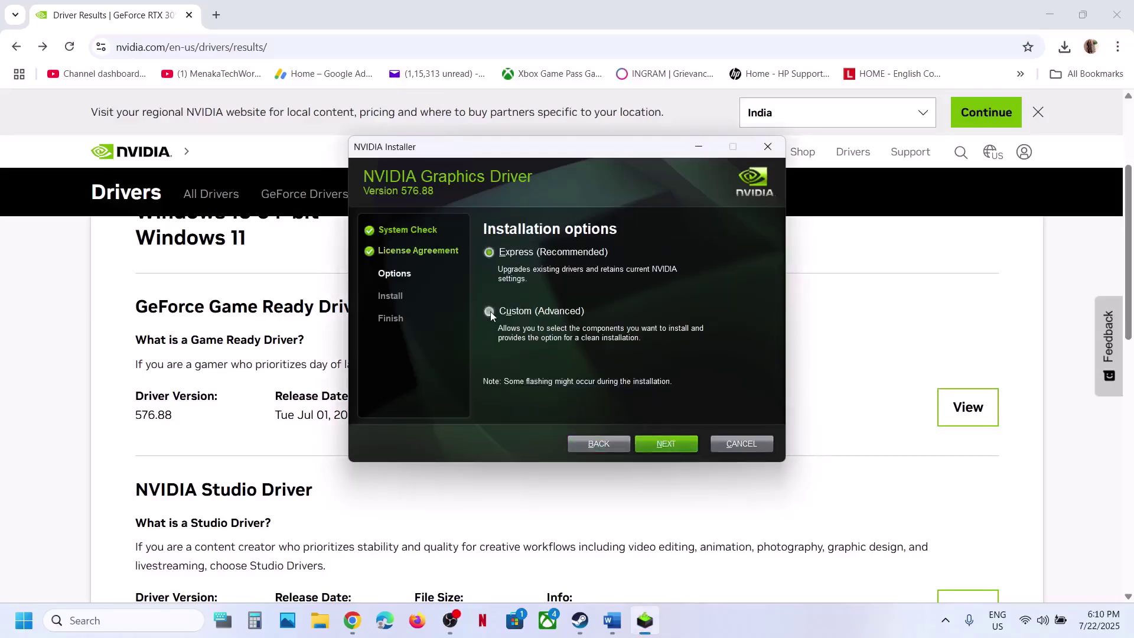
left_click(490, 311)
left_click(650, 448)
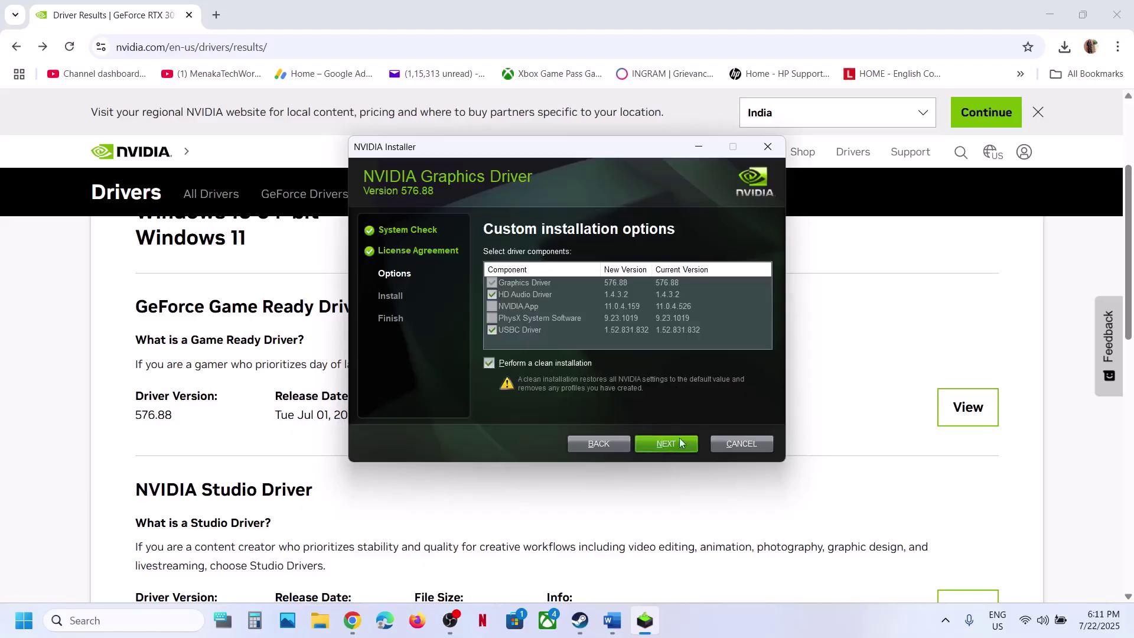
Show the Restart option among the Windows power options, and dismiss them without restarting
left_click(23, 620)
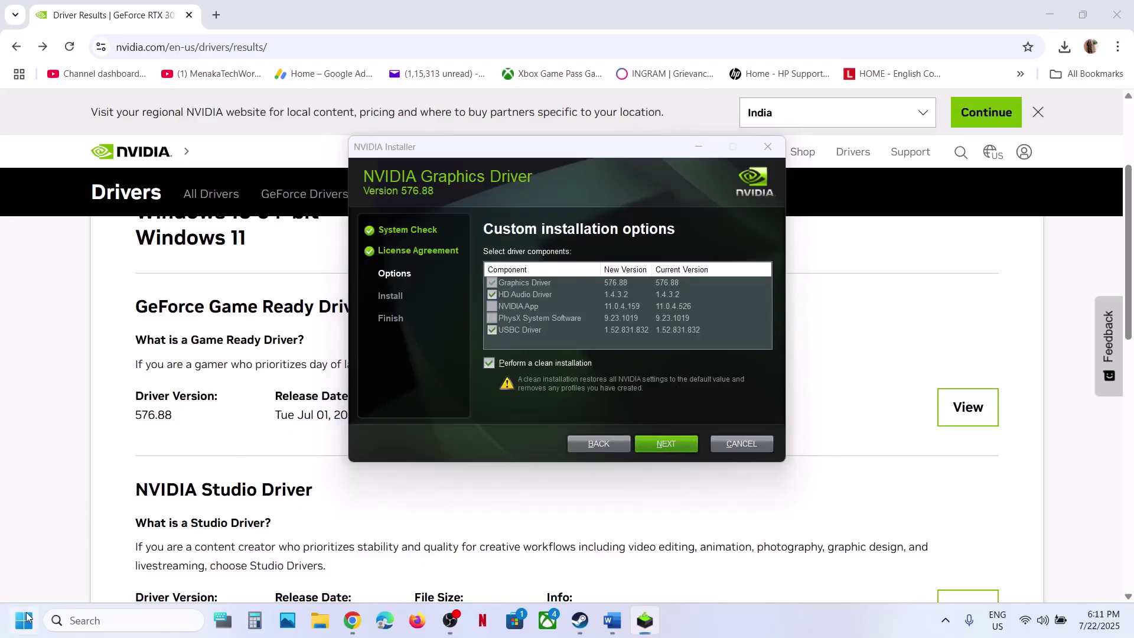
left_click(429, 569)
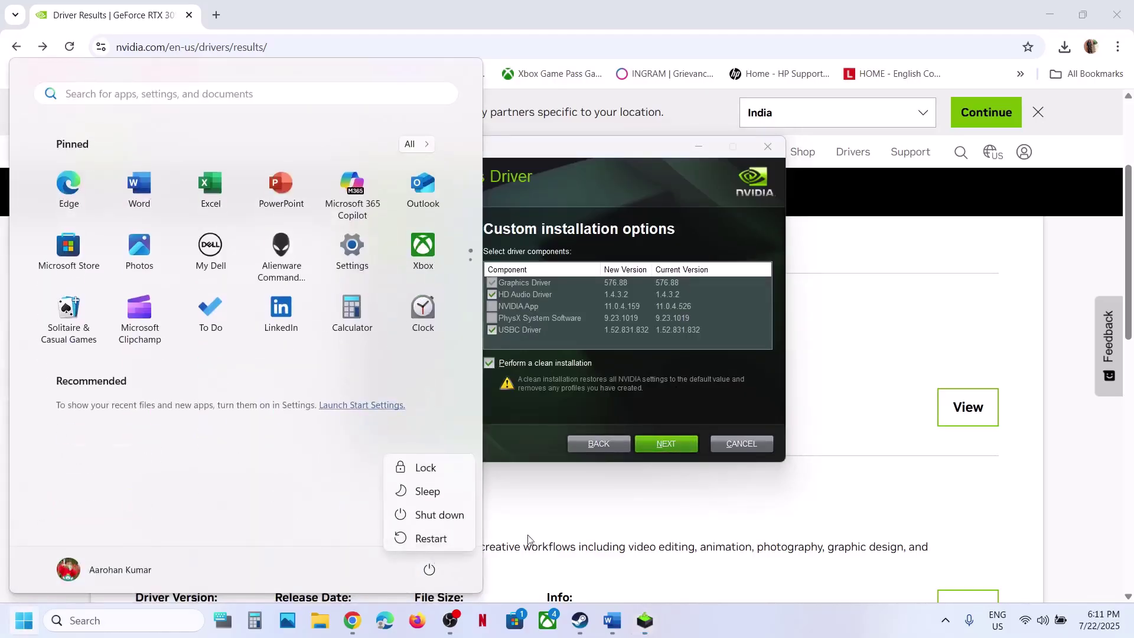
left_click(605, 532)
left_click(602, 531)
Return to the Word notes and highlight the line "Roll back graphics driver" under step 16
left_click(612, 620)
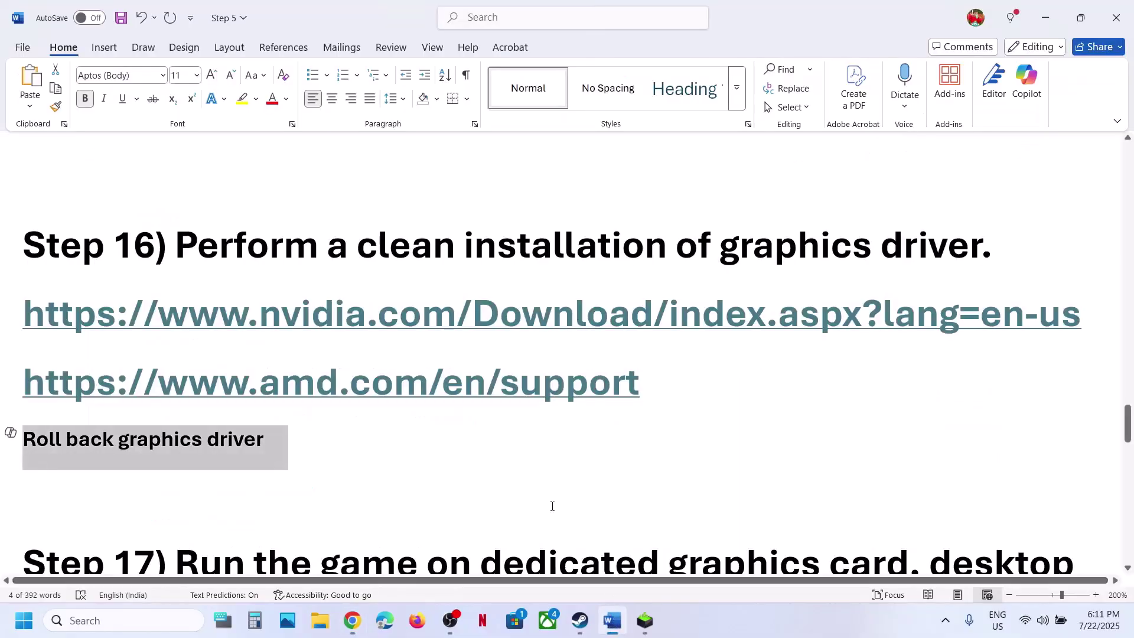
left_click(289, 446)
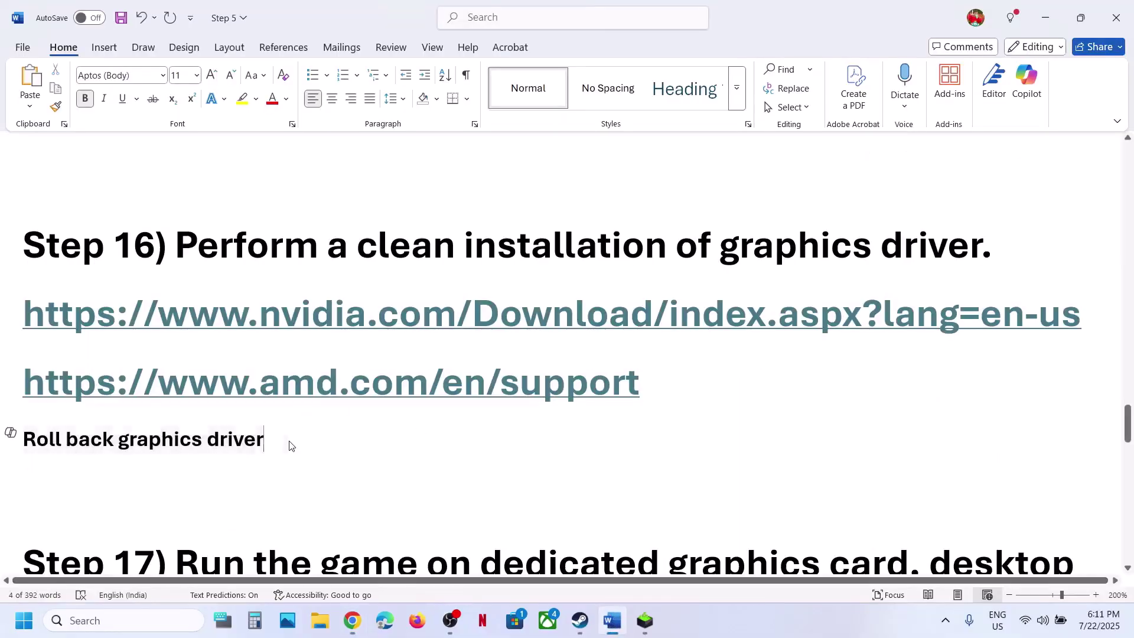
left_click_drag(281, 442, 22, 442)
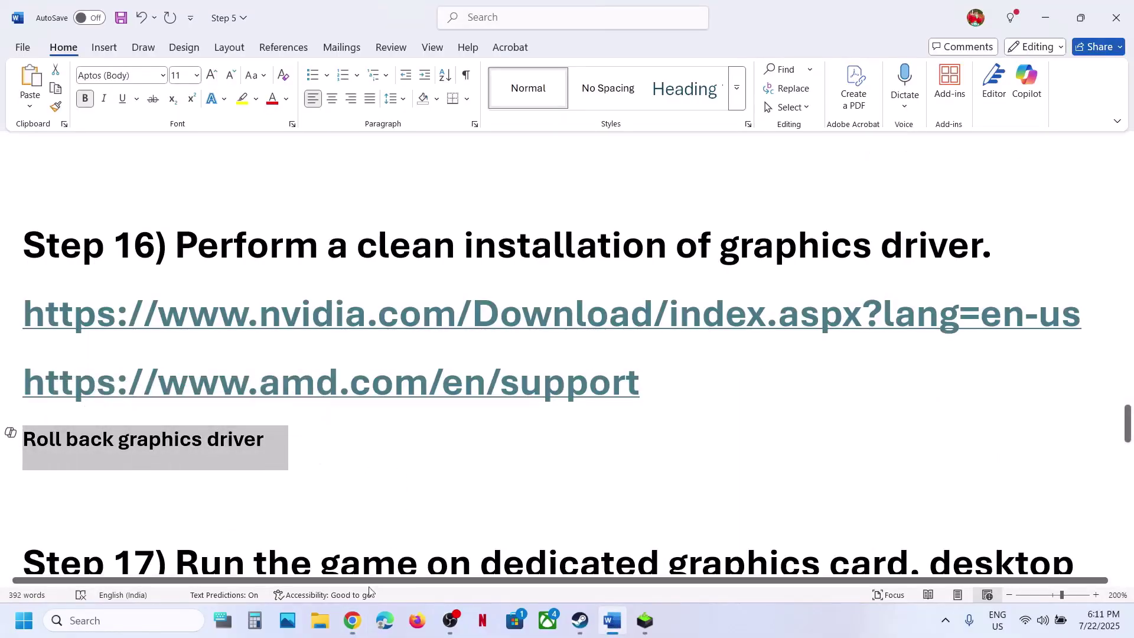
In Chrome, expand the list of more driver versions and browse the older releases down to GeForce Game Ready Driver 566.36
left_click(350, 629)
scroll(380, 405, "down", 8)
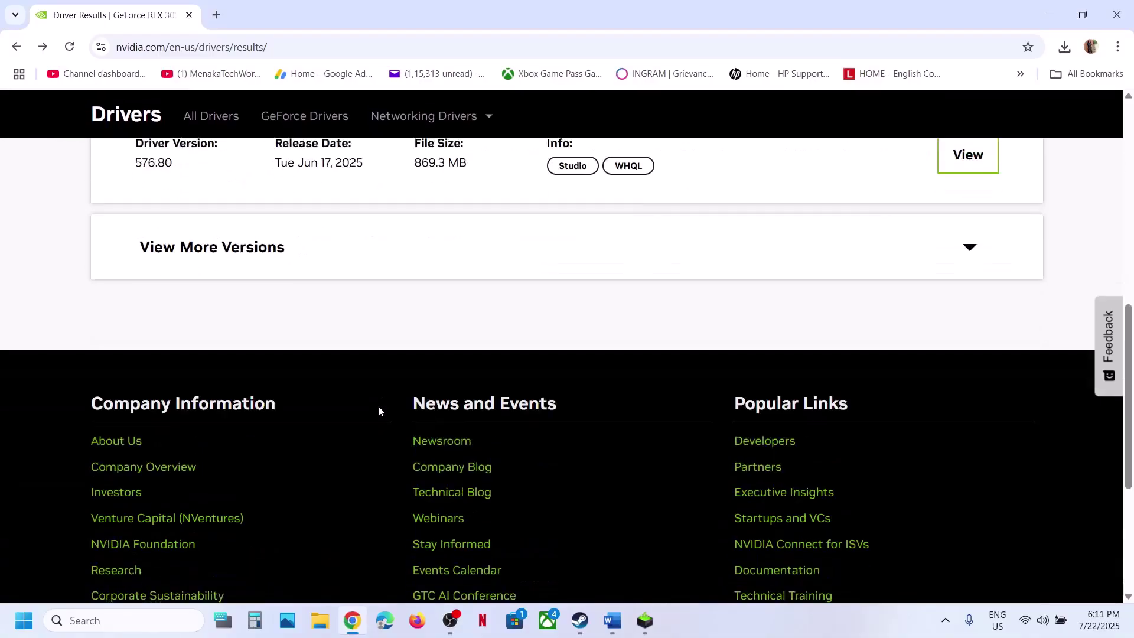
left_click(208, 247)
scroll(297, 380, "down", 3)
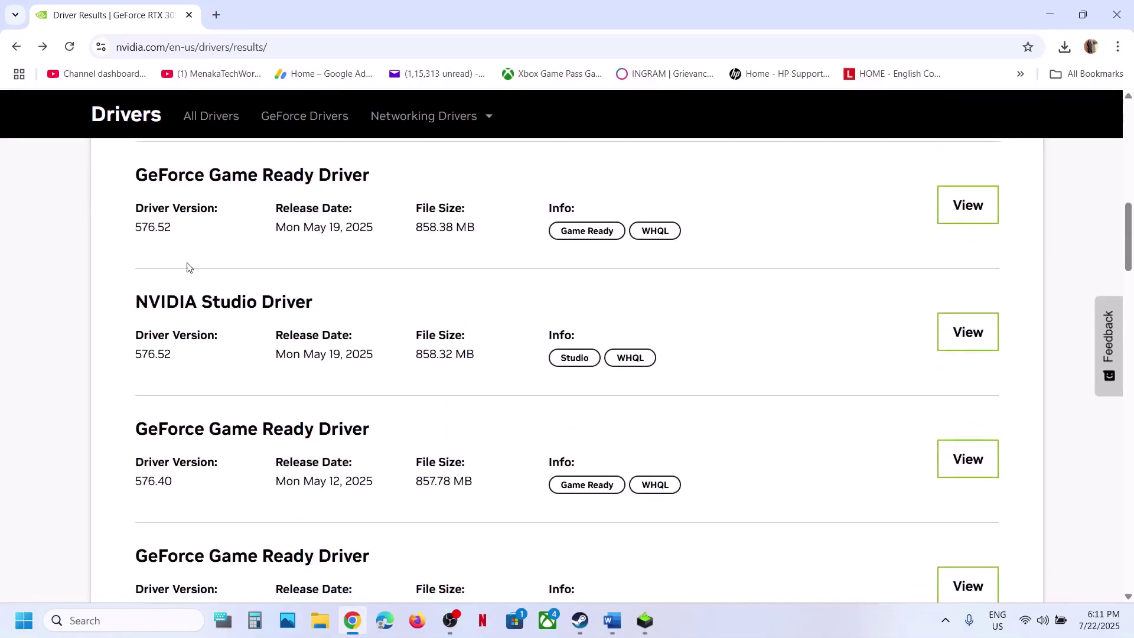
scroll(232, 305, "up", 3)
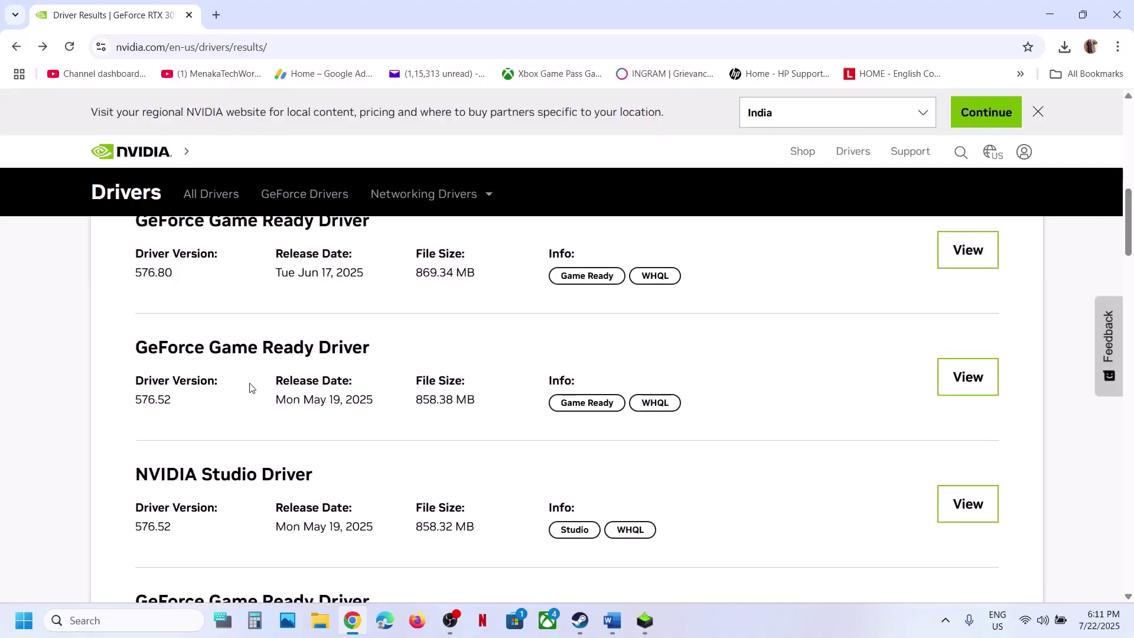
scroll(250, 387, "down", 20)
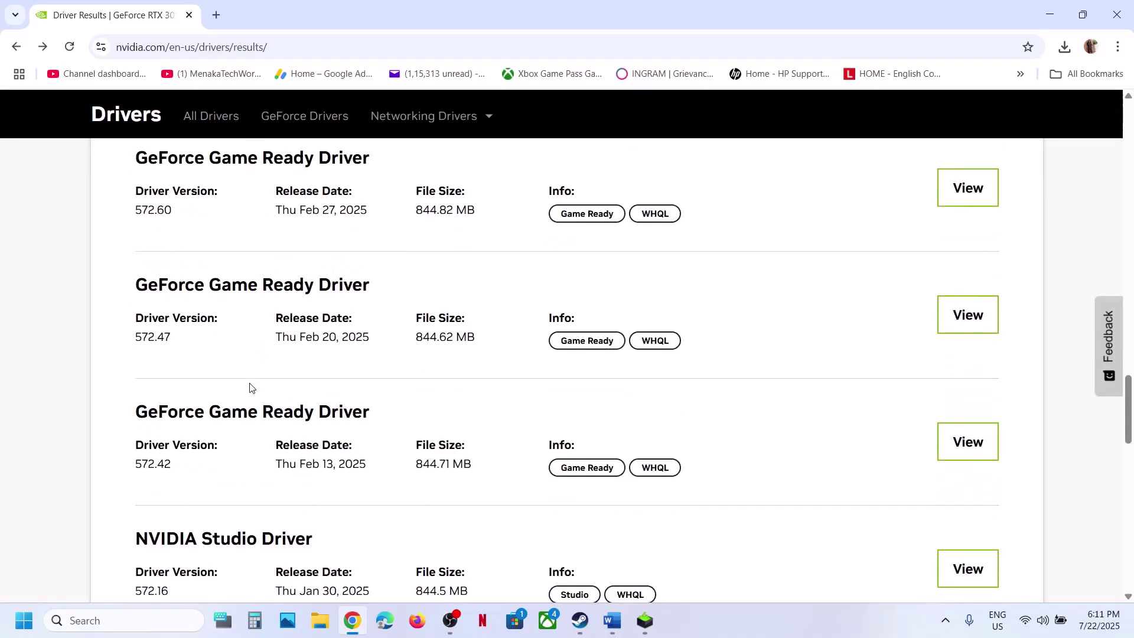
scroll(250, 388, "down", 12)
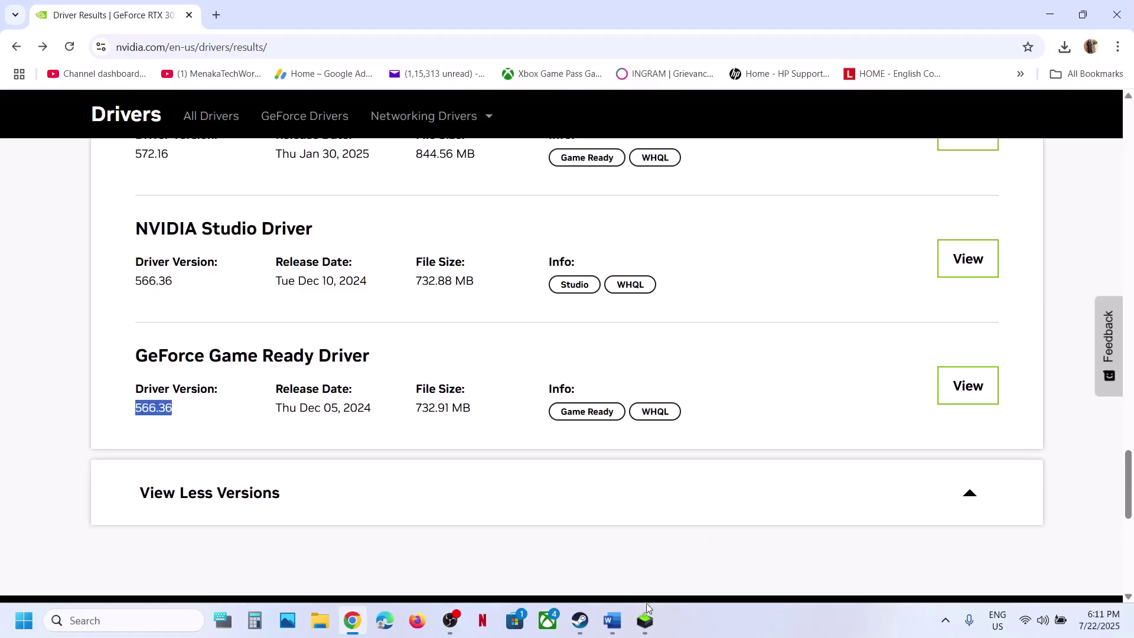
Check the NVIDIA installer's custom options, and return to the Word notes at step 17 on using the dedicated graphics card
left_click(646, 620)
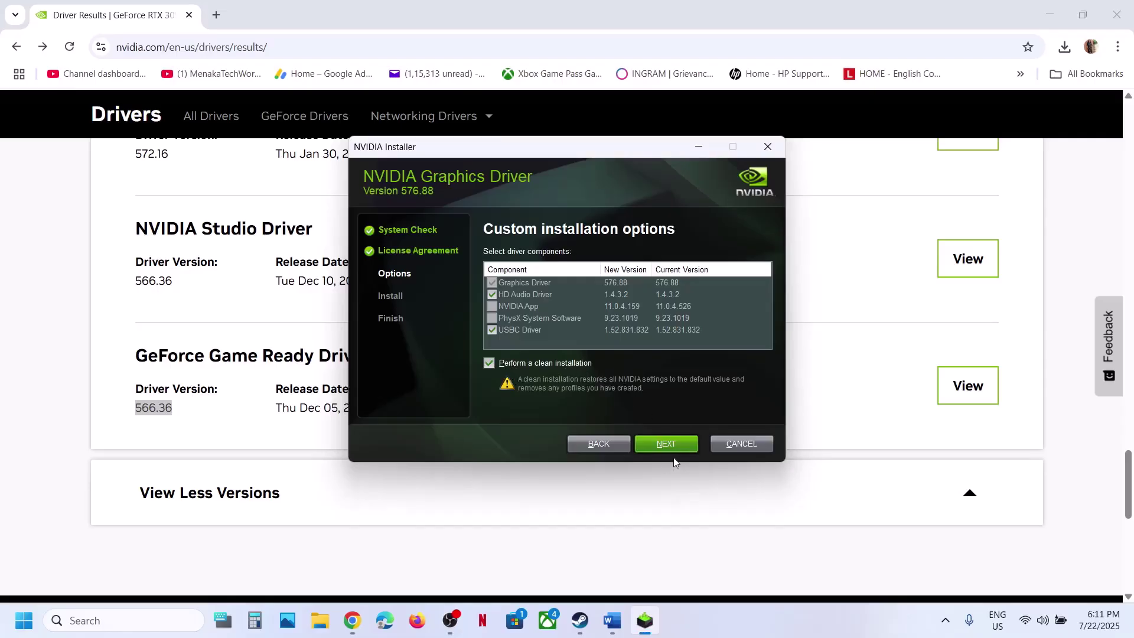
left_click(380, 517)
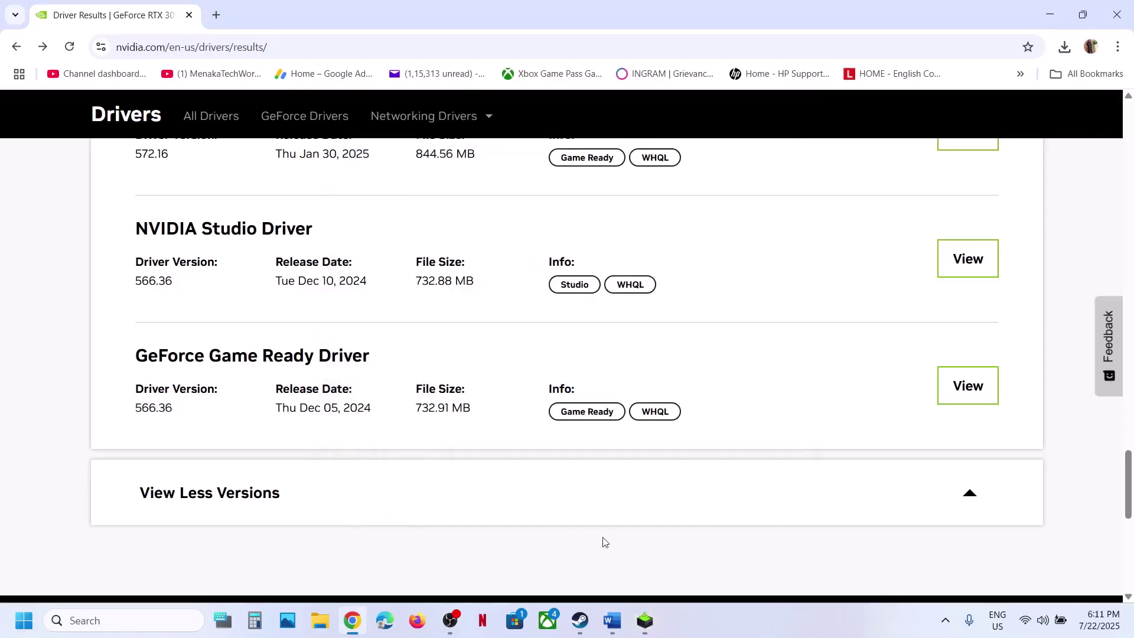
left_click(580, 620)
left_click(612, 621)
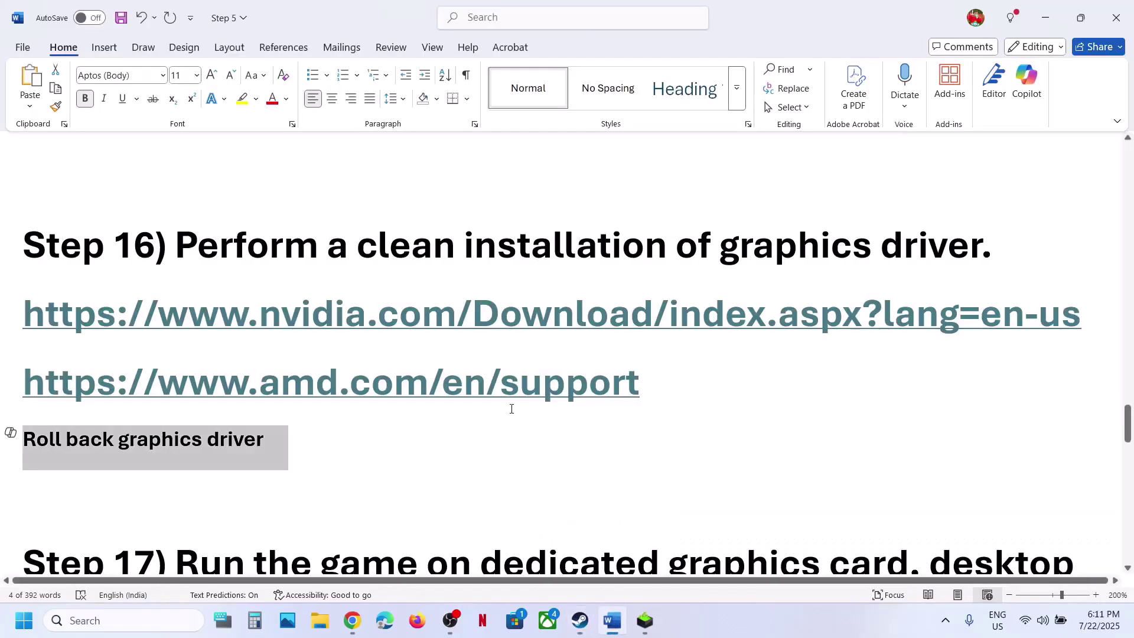
scroll(511, 409, "down", 3)
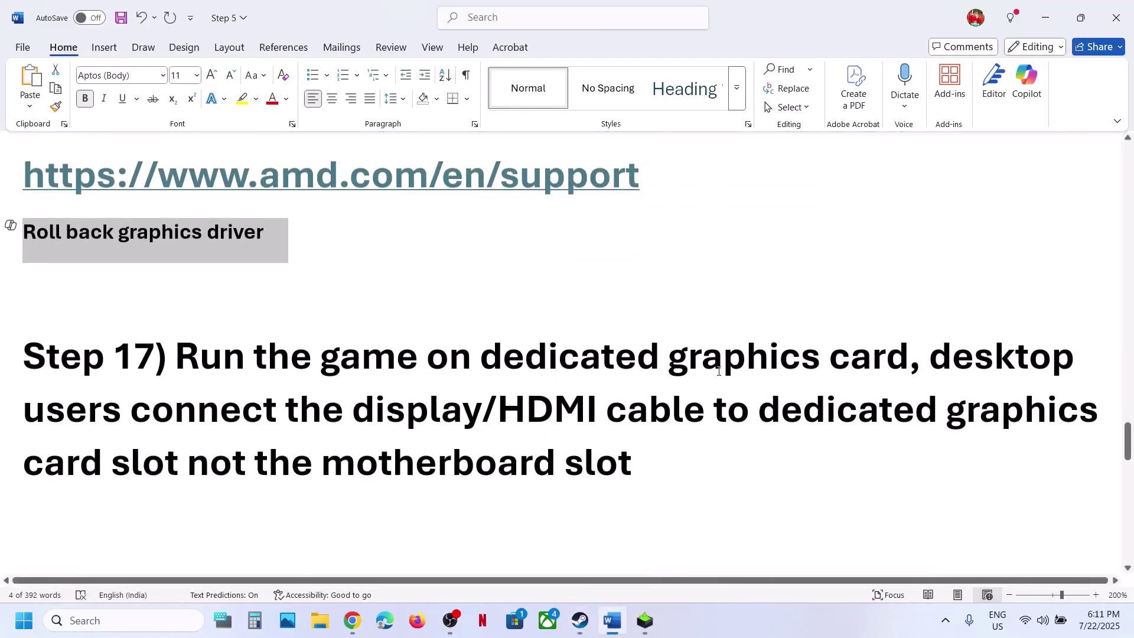
Copy the word "graphics" from step 17 and use it in Windows search to open the Graphics settings
double_click(718, 361)
key("ctrl+c")
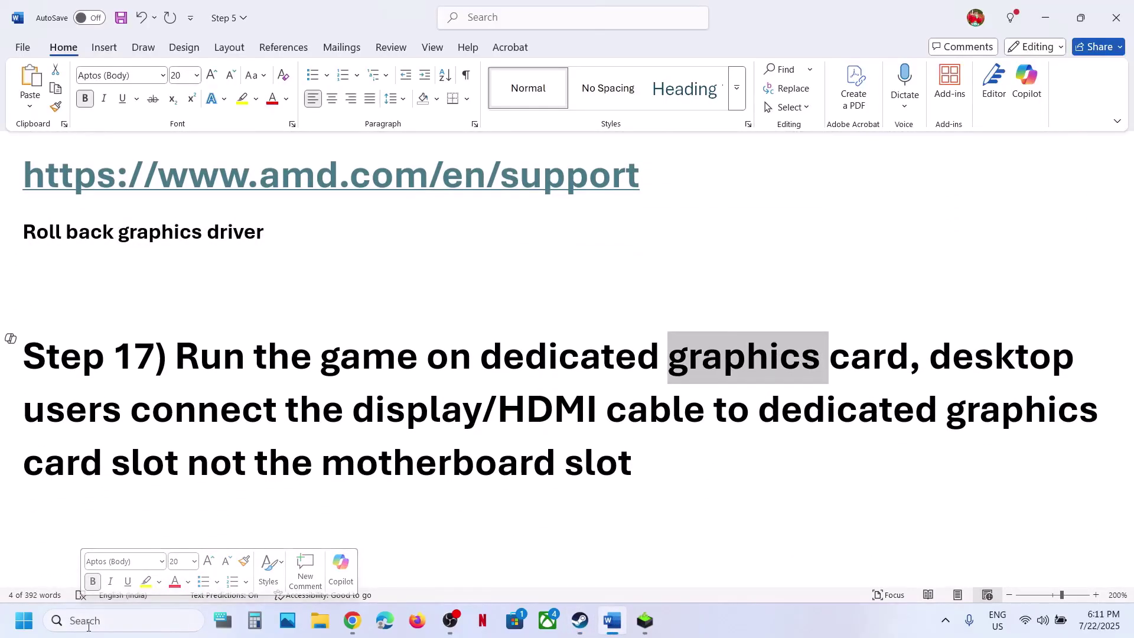
left_click(88, 625)
key("ctrl+v")
left_click(170, 177)
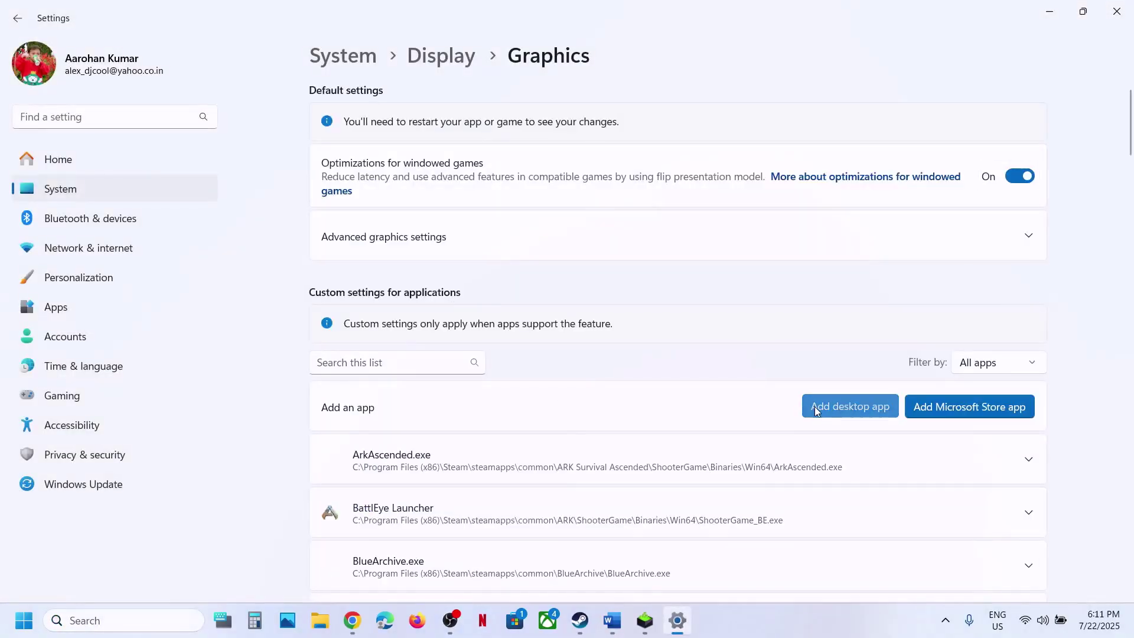
Add the Rust application from the Steam steamapps\common\Rust folder as a desktop app in the custom graphics settings
left_click(814, 407)
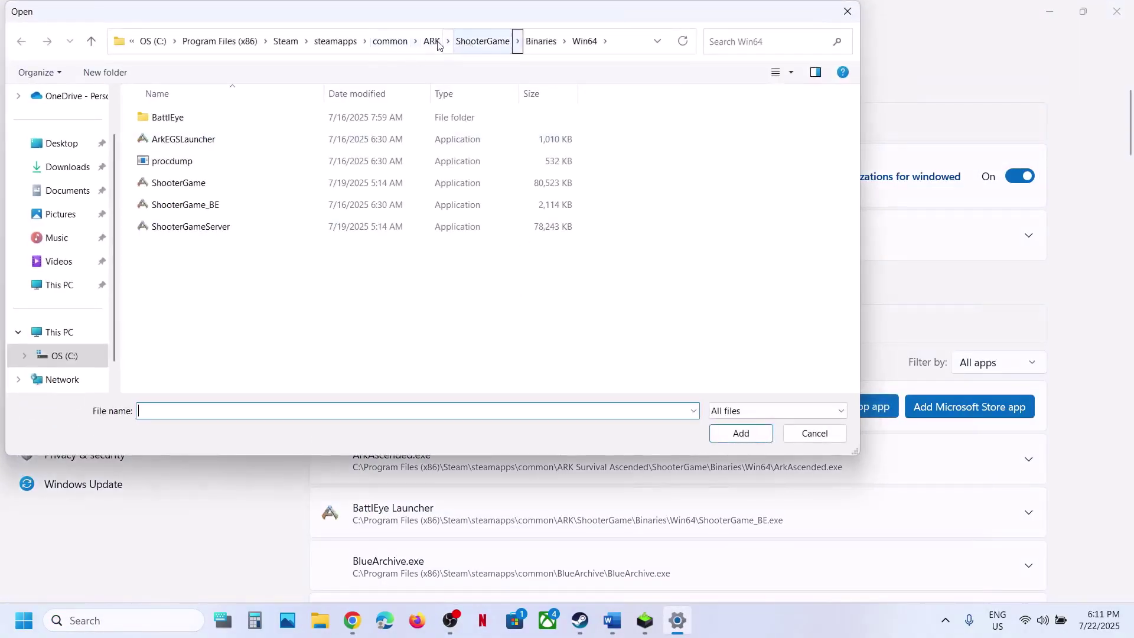
left_click(389, 40)
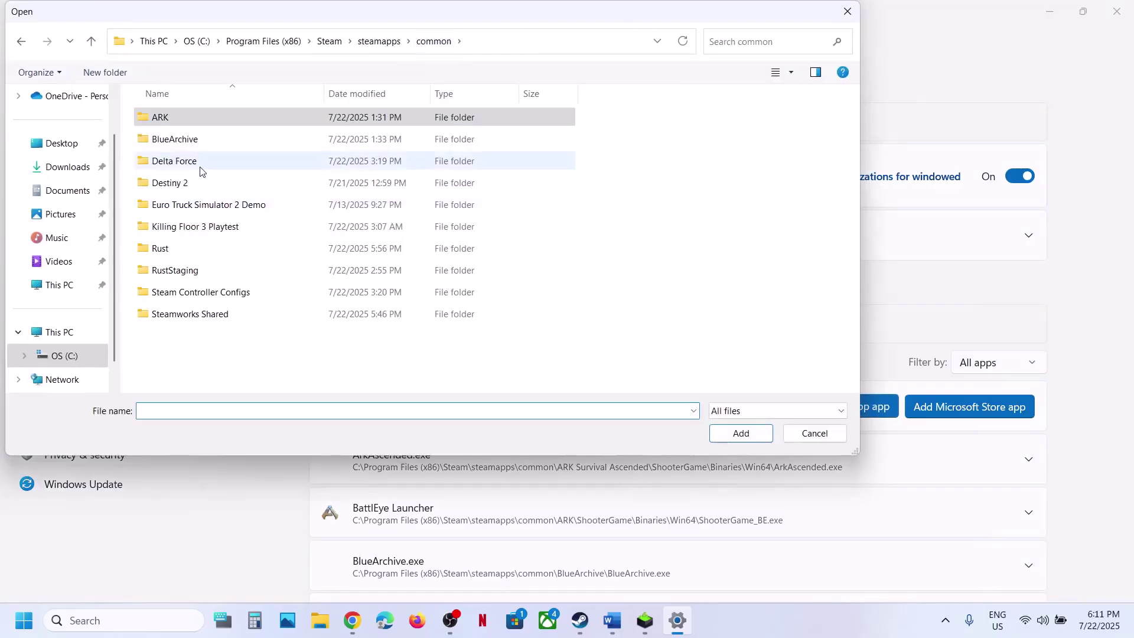
double_click(171, 250)
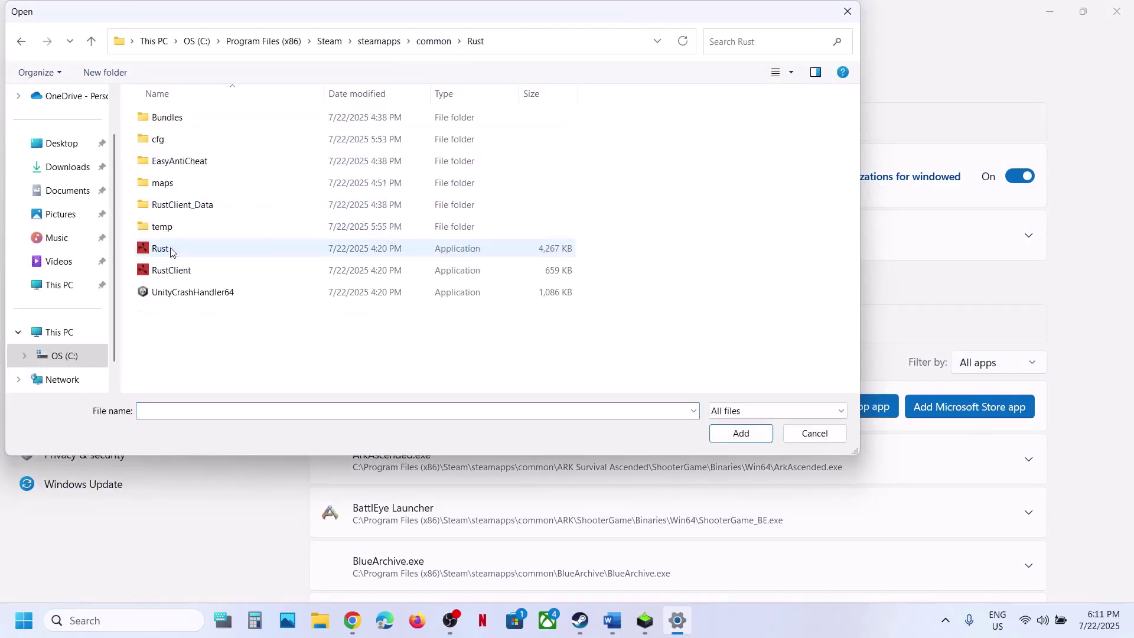
left_click(175, 253)
left_click(715, 438)
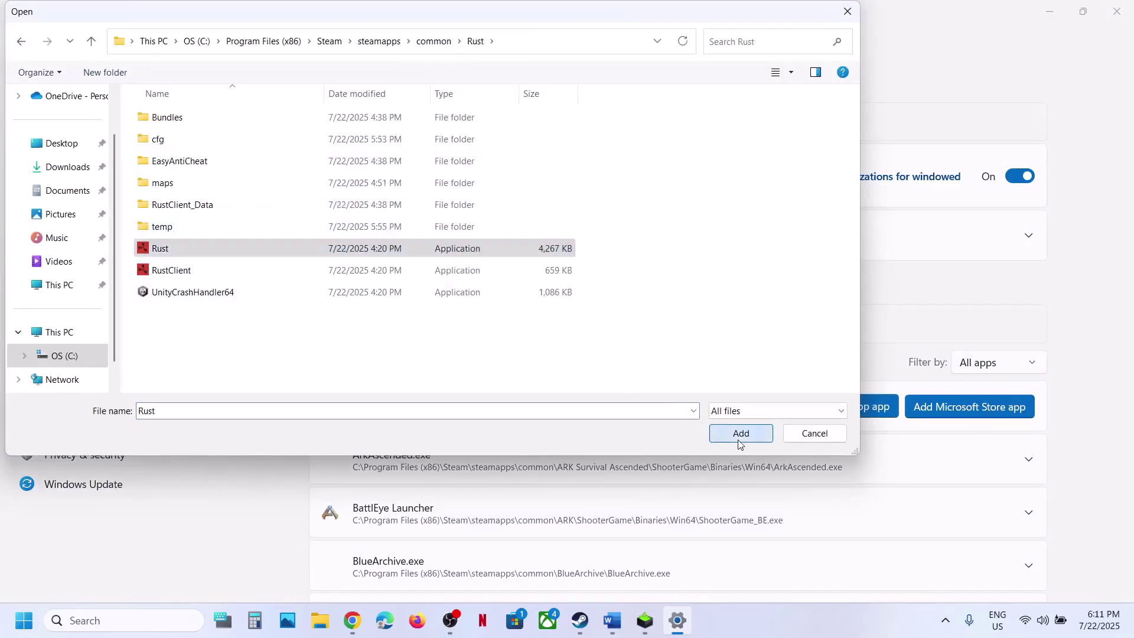
Set the GPU preference for Rust\Rust.exe to High Performance (NVIDIA GeForce RTX 3050 Laptop GPU)
scroll(557, 447, "down", 8)
scroll(557, 447, "down", 5)
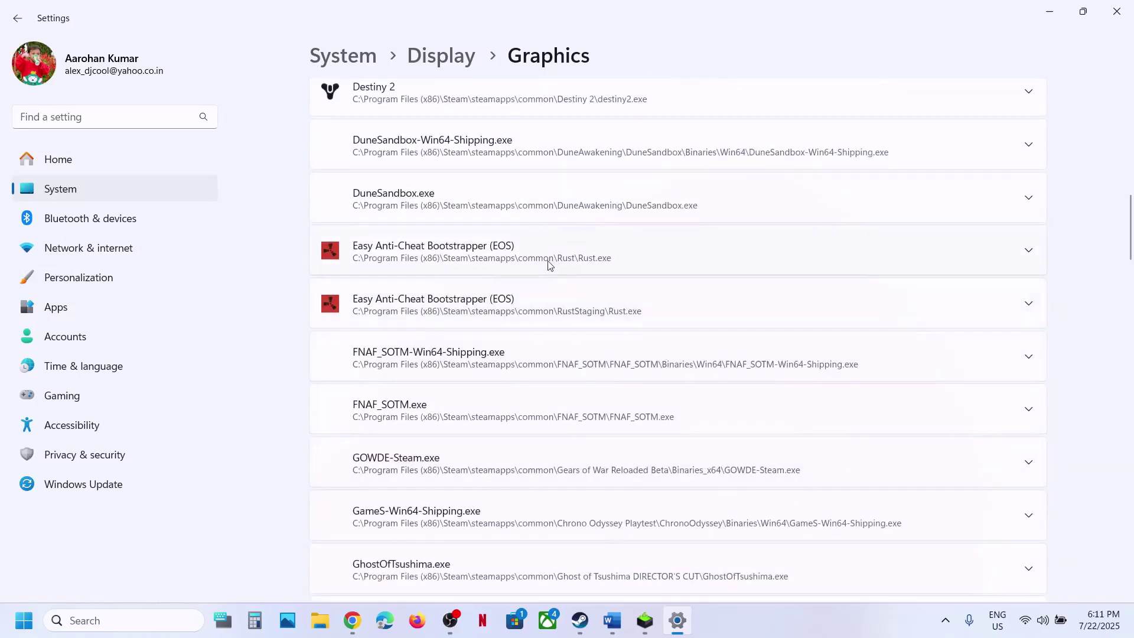
left_click(548, 264)
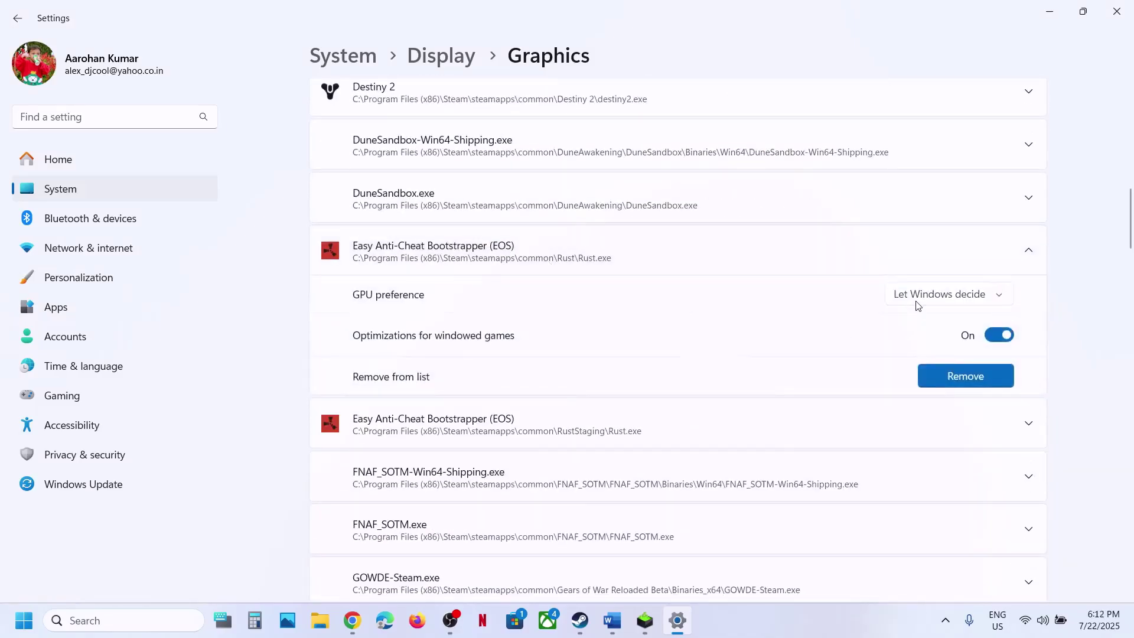
left_click(917, 300)
left_click(941, 354)
Add the RustClient application from the Rust folder as another desktop app in the custom graphics settings
scroll(757, 309, "up", 10)
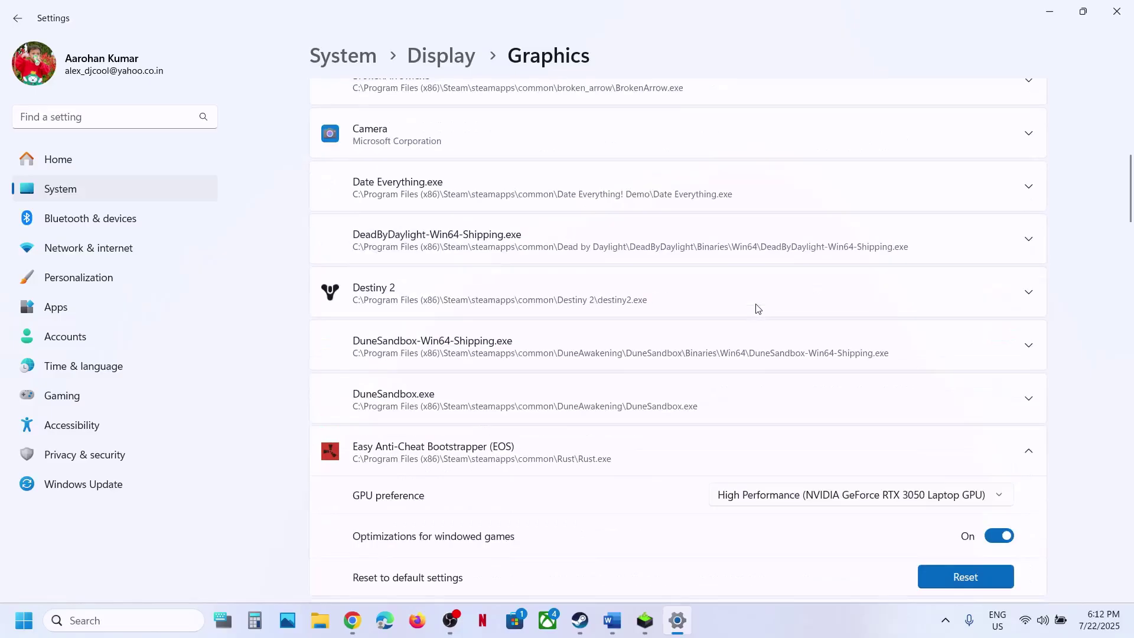
left_click(870, 189)
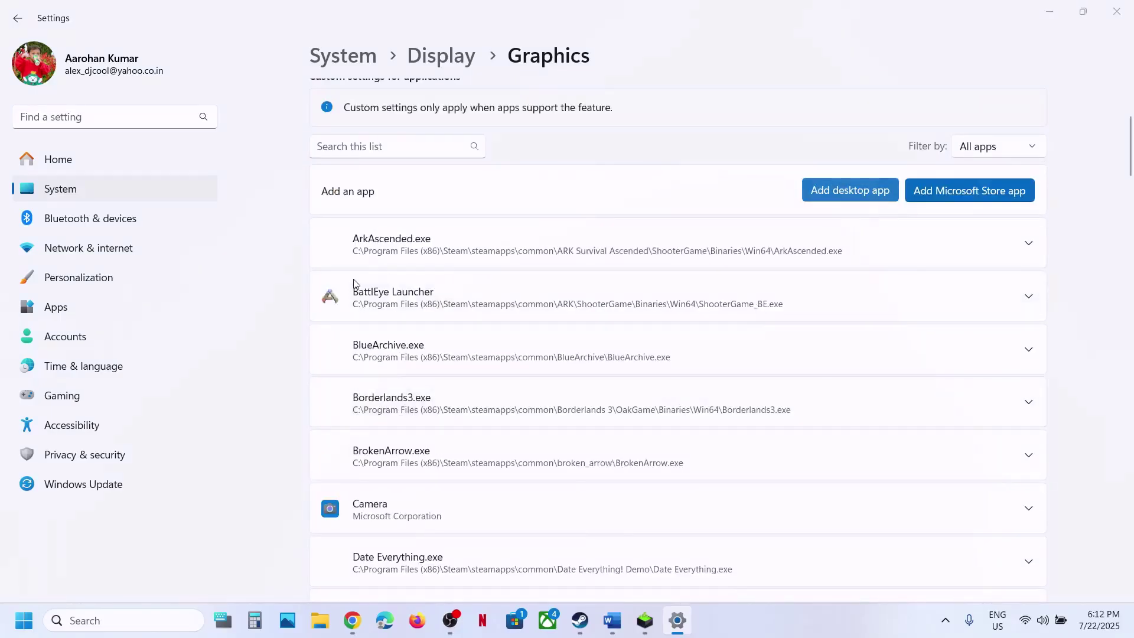
left_click(207, 272)
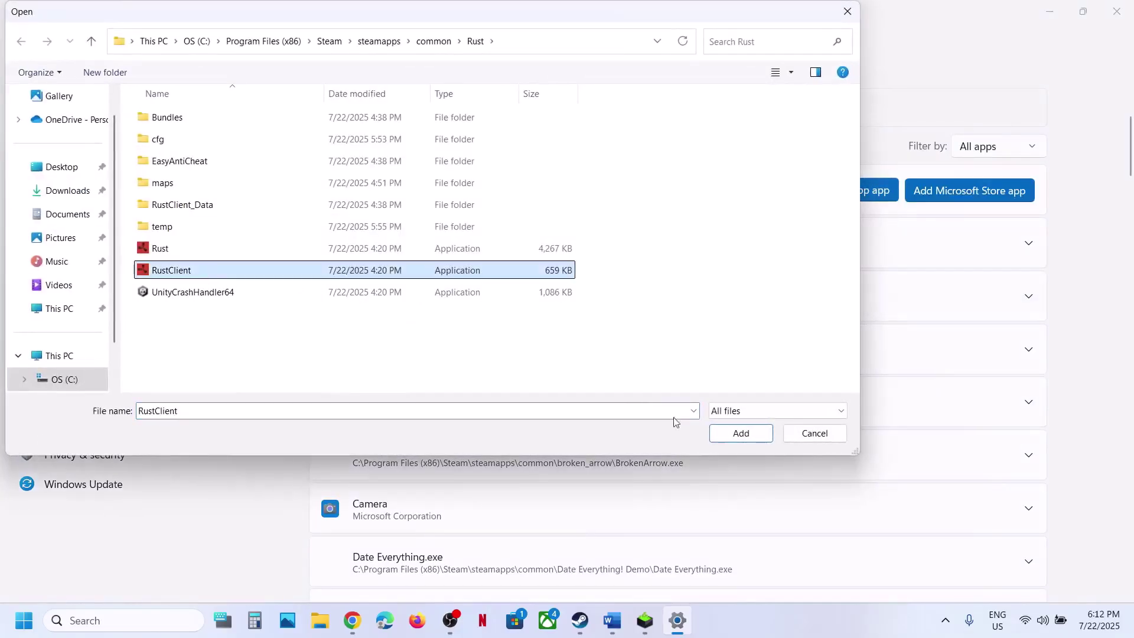
left_click(733, 436)
Find RustClient in the app list and set its GPU preference to High Performance (NVIDIA GeForce RTX 3050 Laptop GPU)
scroll(532, 452, "down", 4)
scroll(531, 452, "down", 7)
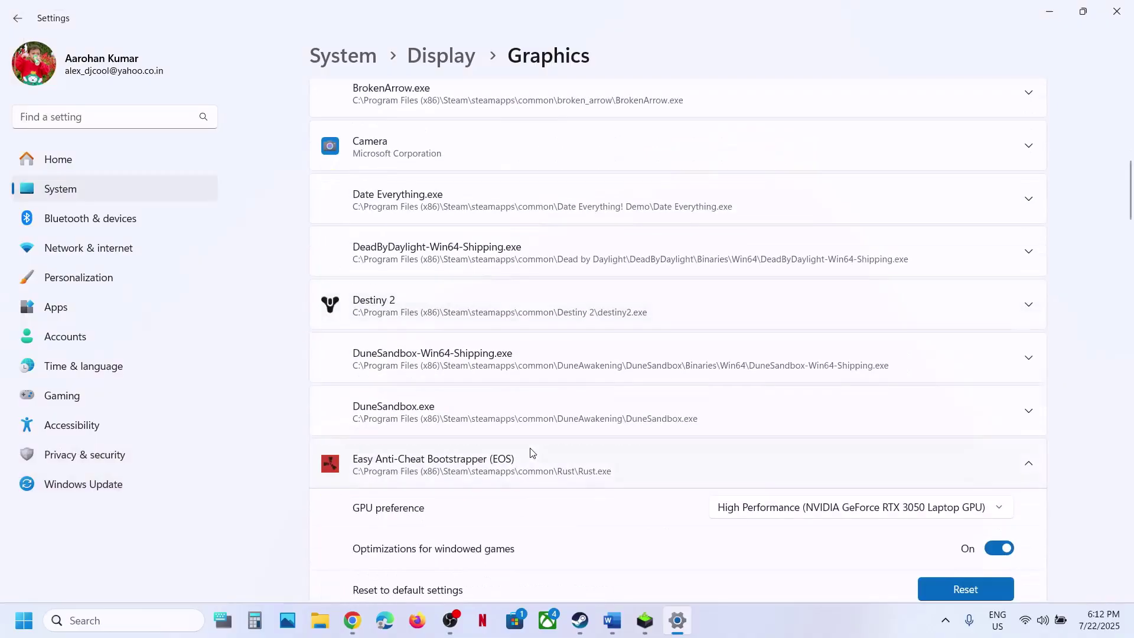
scroll(531, 452, "down", 14)
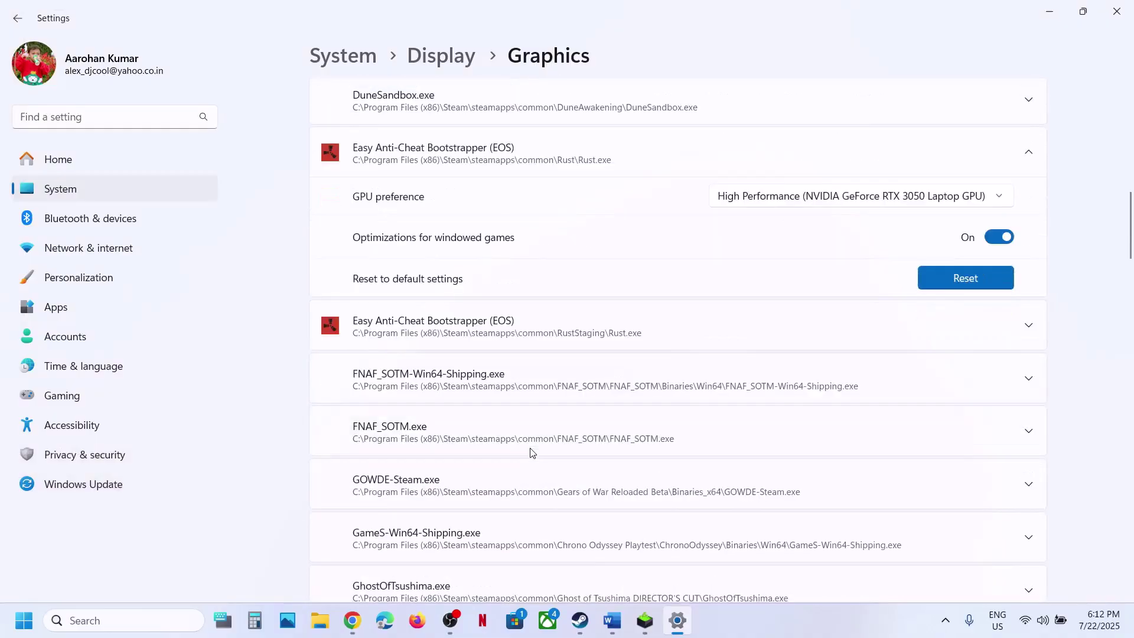
scroll(531, 452, "down", 3)
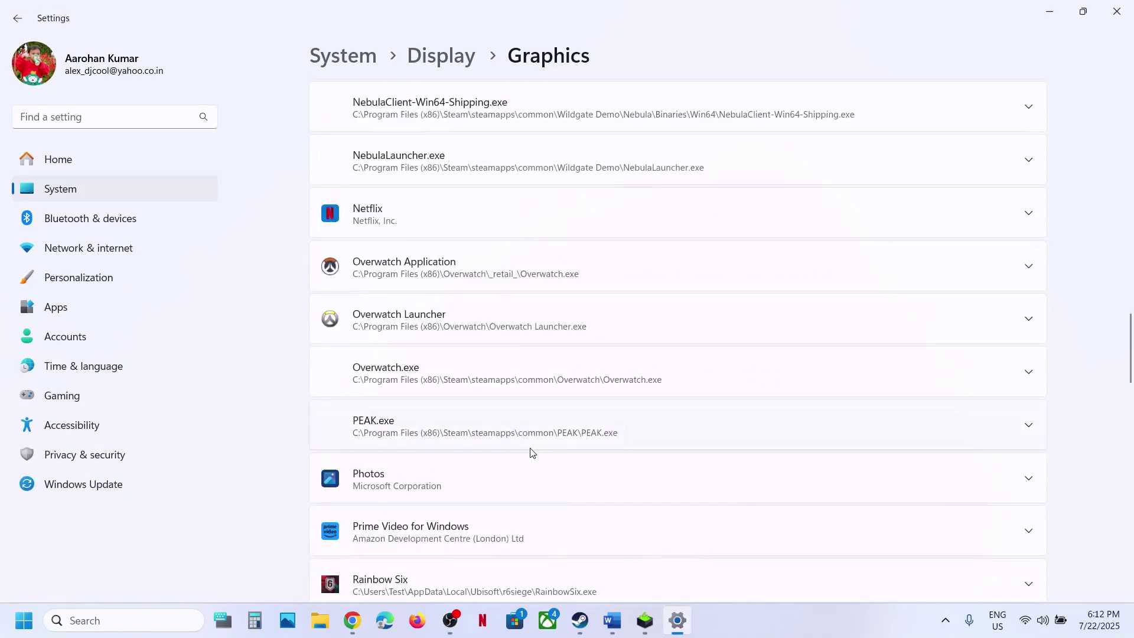
scroll(530, 453, "down", 10)
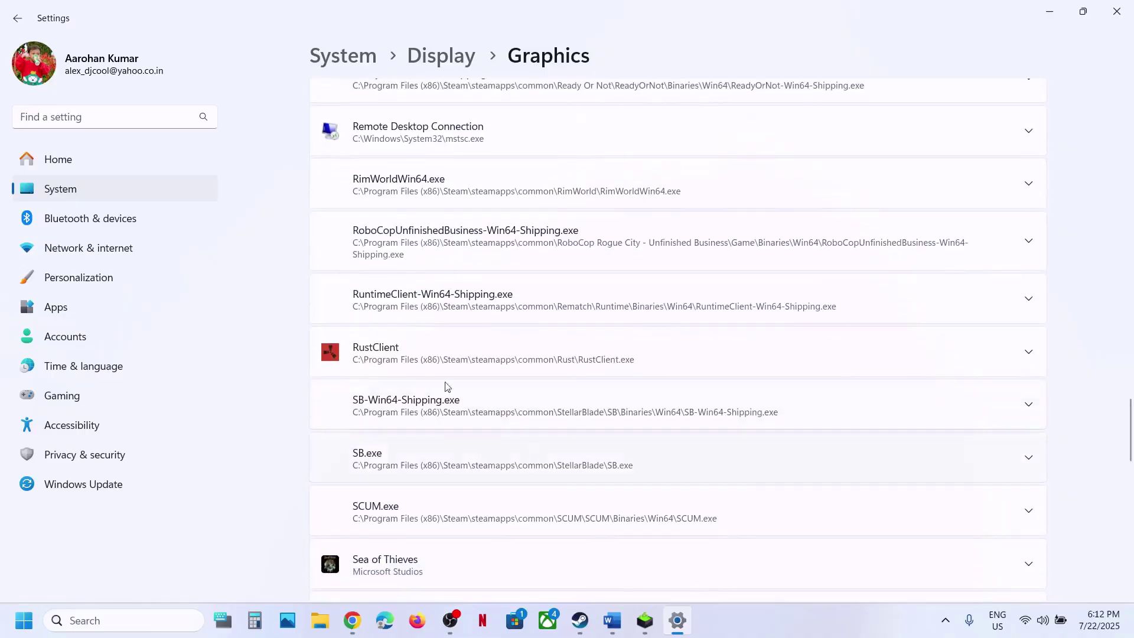
left_click(379, 348)
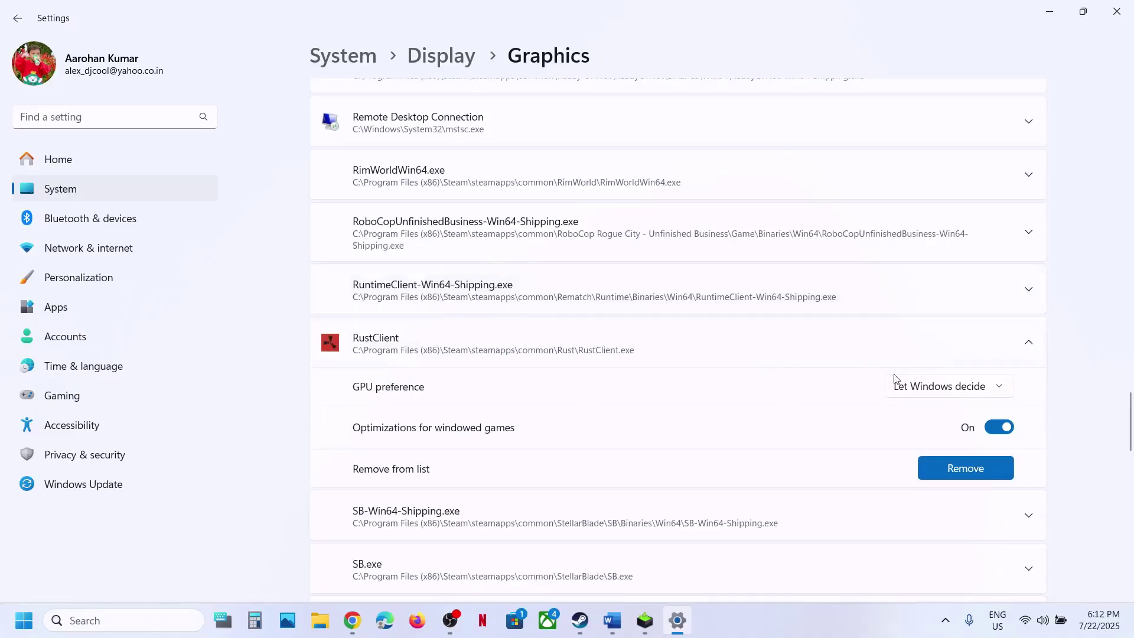
left_click(925, 395)
left_click(940, 440)
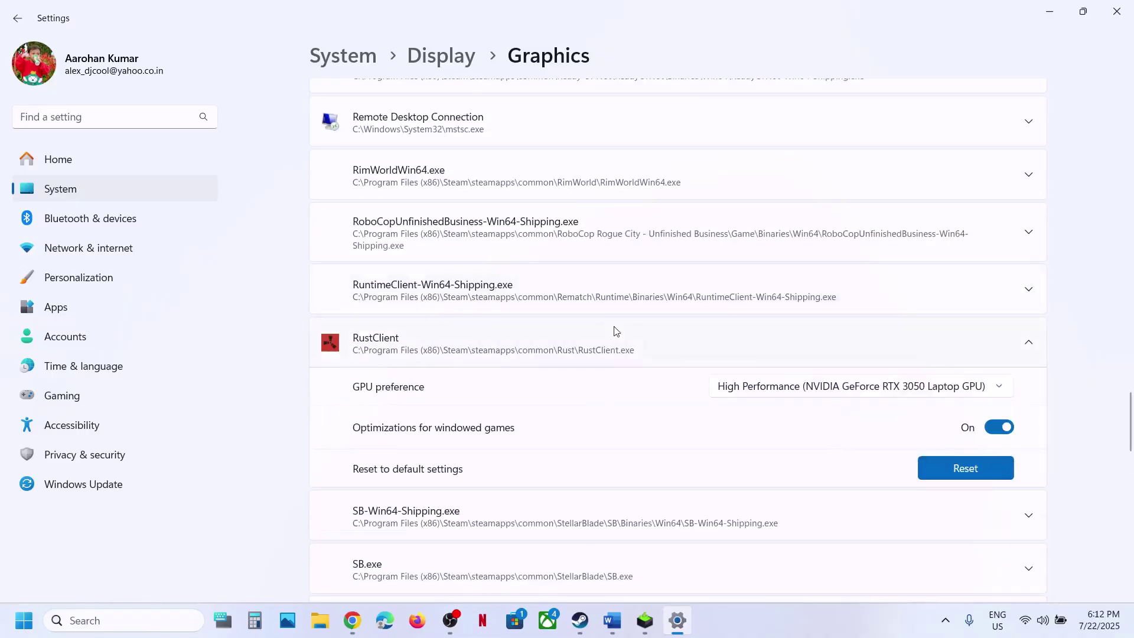
Set the GPU preference for RustStaging\Rust.exe to High Performance (NVIDIA GeForce RTX 3050 Laptop GPU) and close the graphics settings
scroll(614, 331, "up", 6)
scroll(614, 331, "up", 15)
scroll(614, 331, "down", 7)
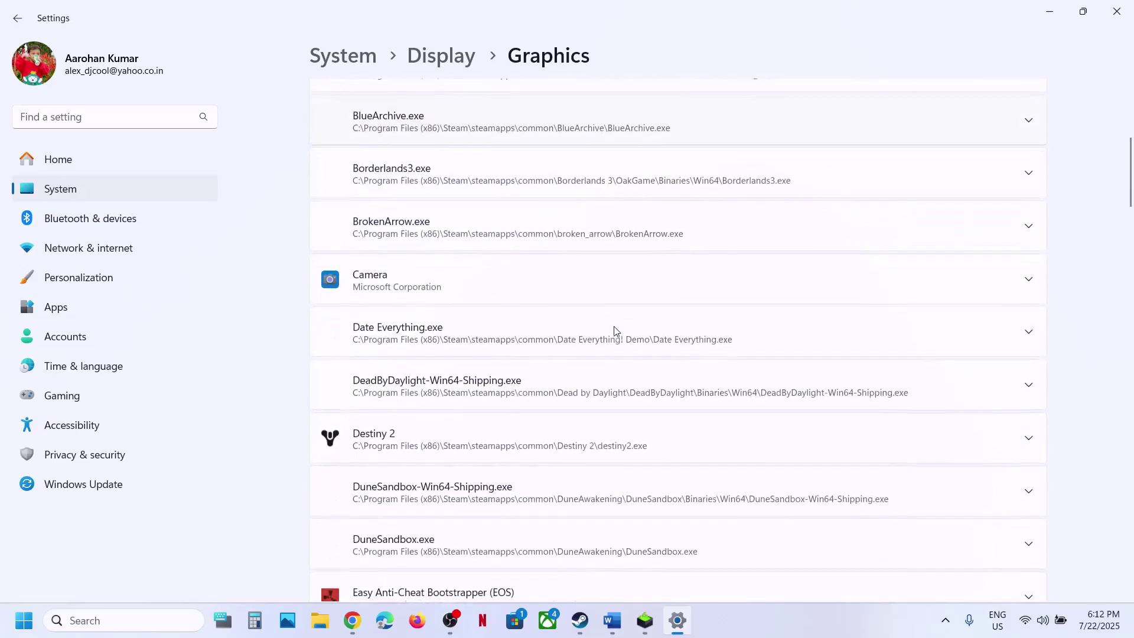
left_click(639, 408)
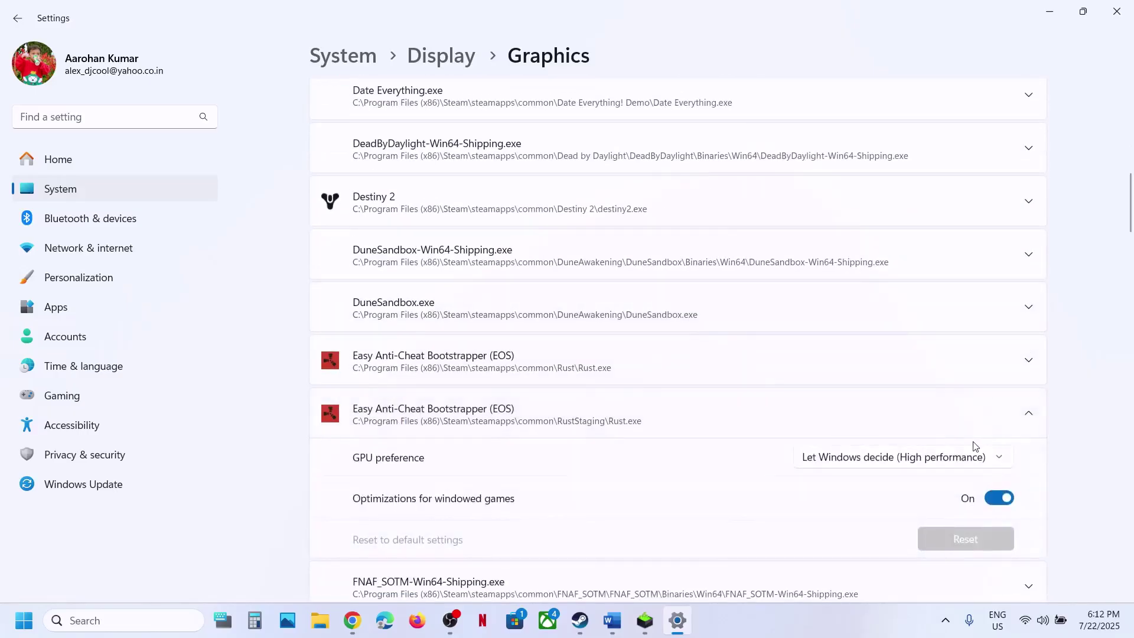
left_click(951, 459)
left_click(939, 509)
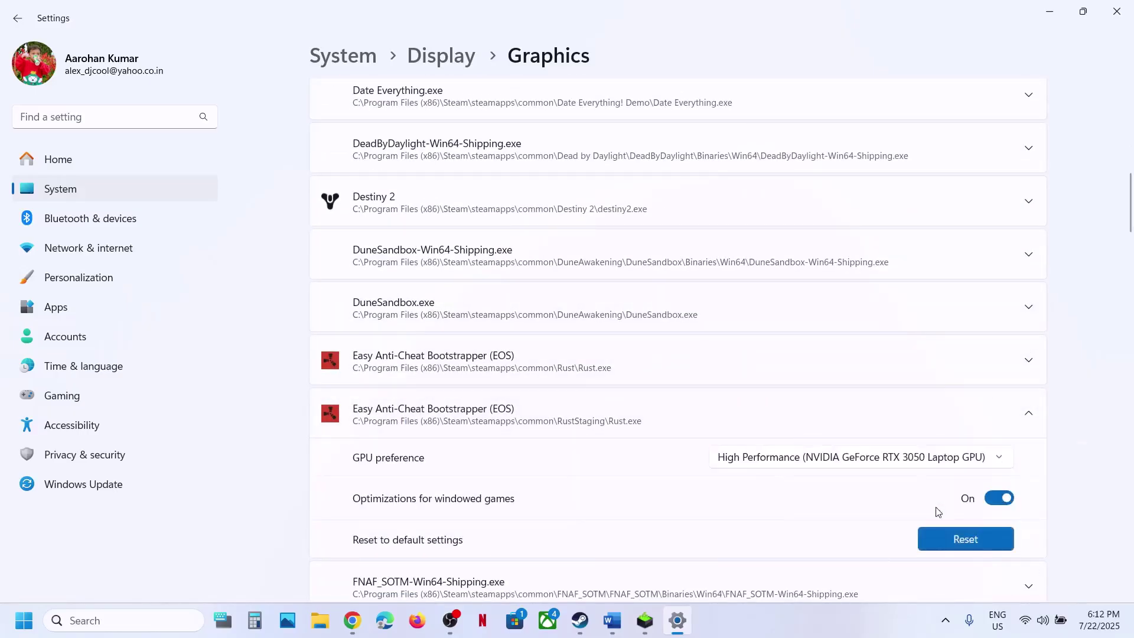
left_click(1117, 12)
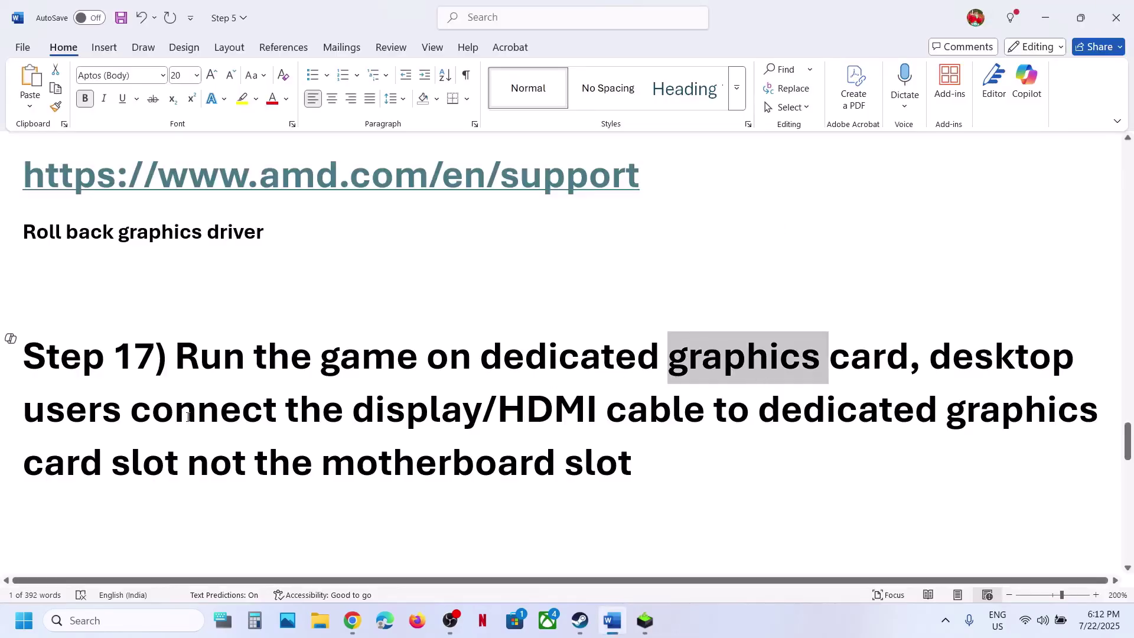
Review step 17's display cable advice and step 18's -dx11/-dx12 launch options in the troubleshooting document
left_click_drag(188, 417, 638, 488)
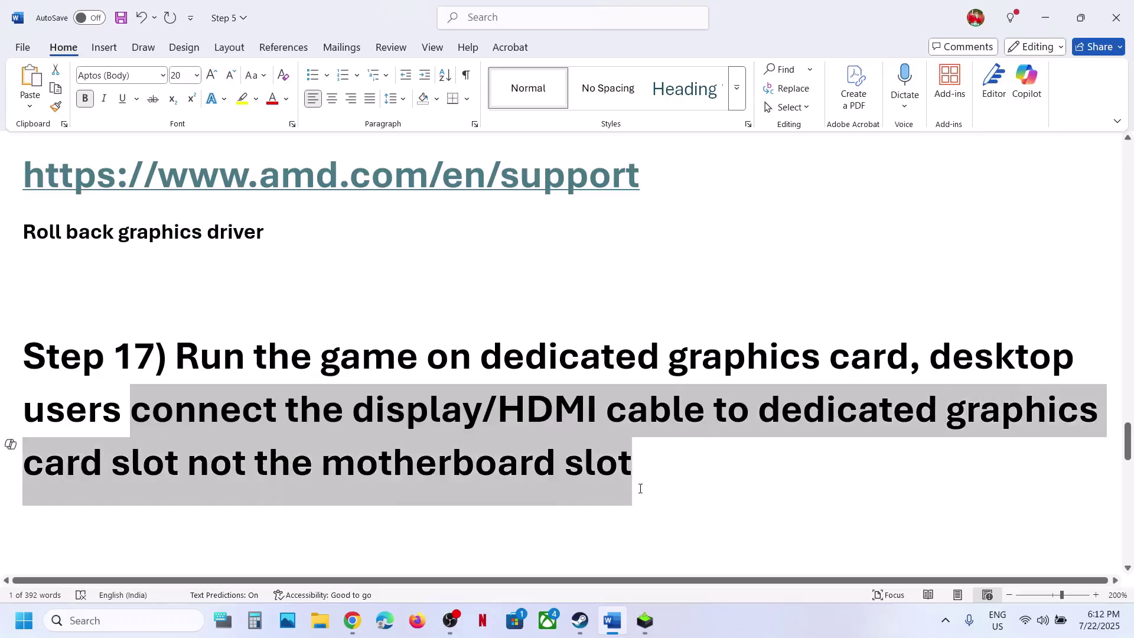
left_click(639, 490)
scroll(639, 489, "down", 4)
scroll(641, 488, "up", 2)
scroll(641, 488, "up", 1)
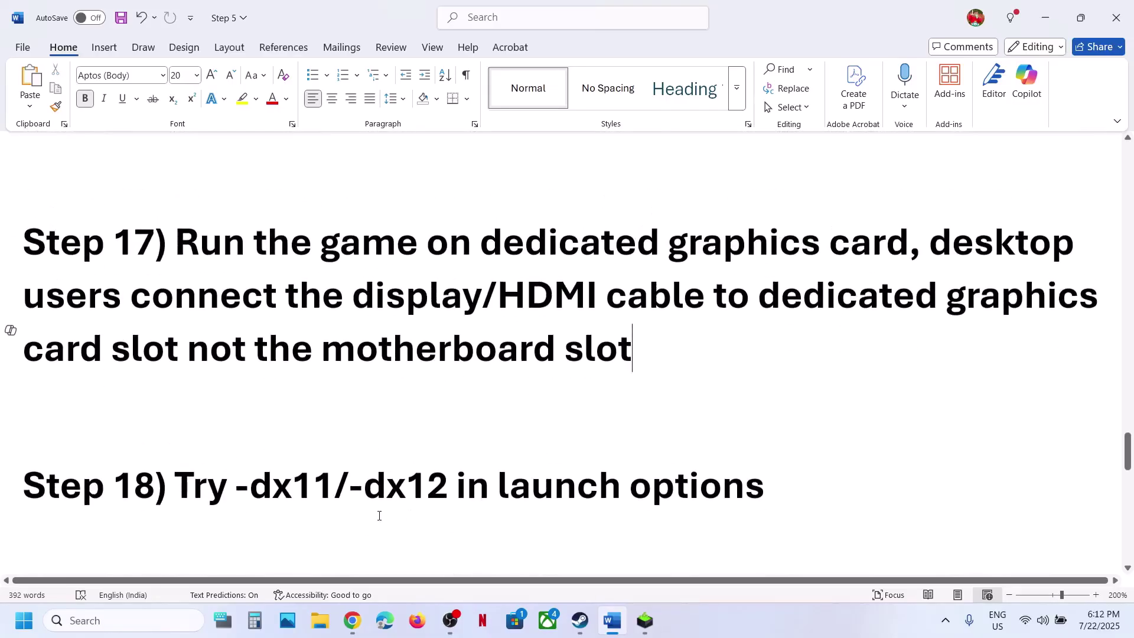
left_click_drag(338, 507, 532, 500)
Switch to Steam and set Rust's launch options to -dx12 in the game's properties
left_click(580, 620)
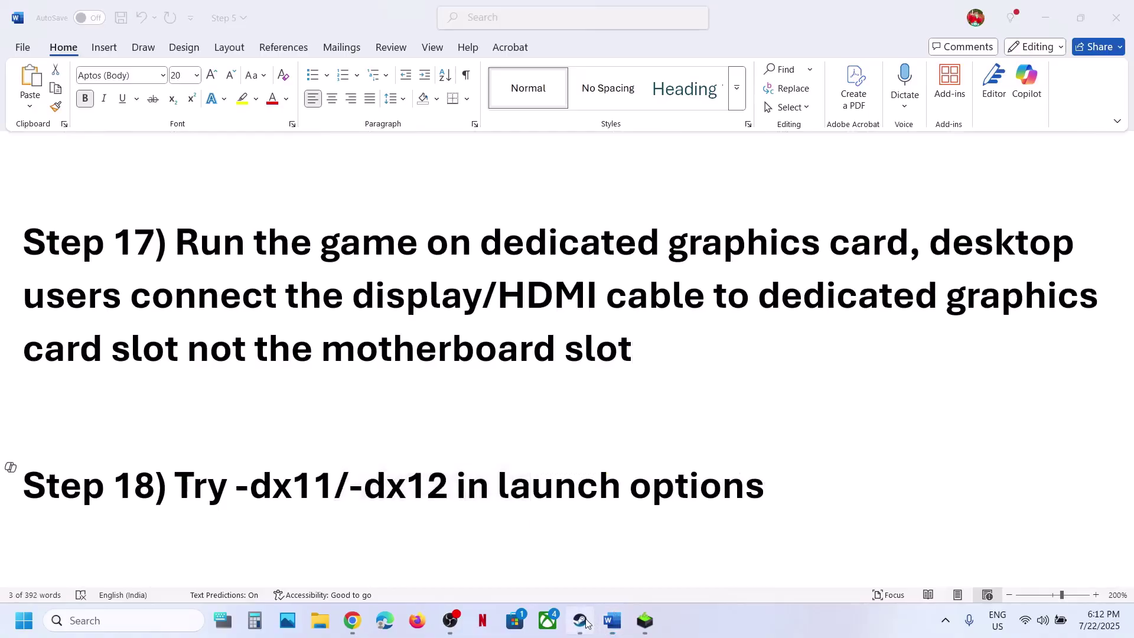
right_click(143, 487)
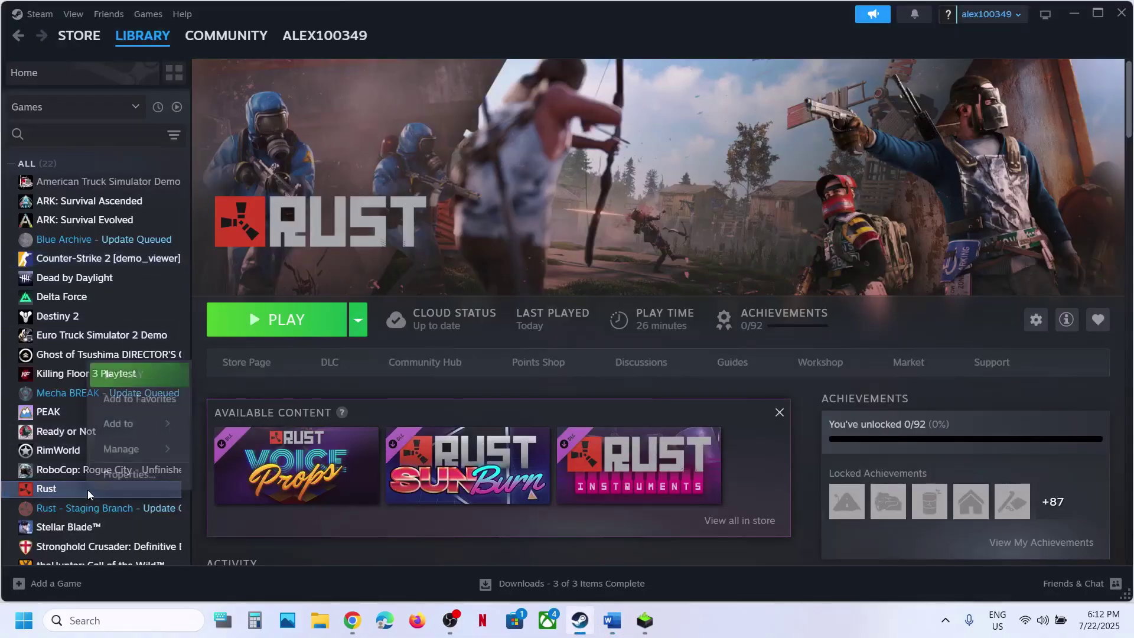
left_click(129, 474)
left_click(473, 339)
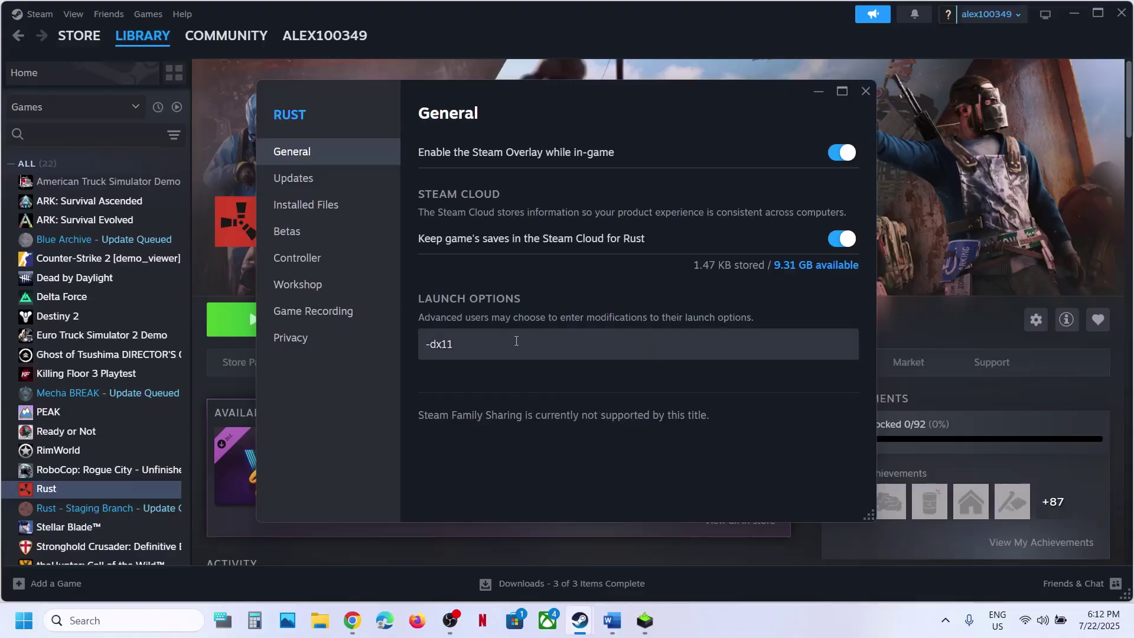
left_click_drag(517, 341, 410, 342)
type("-")
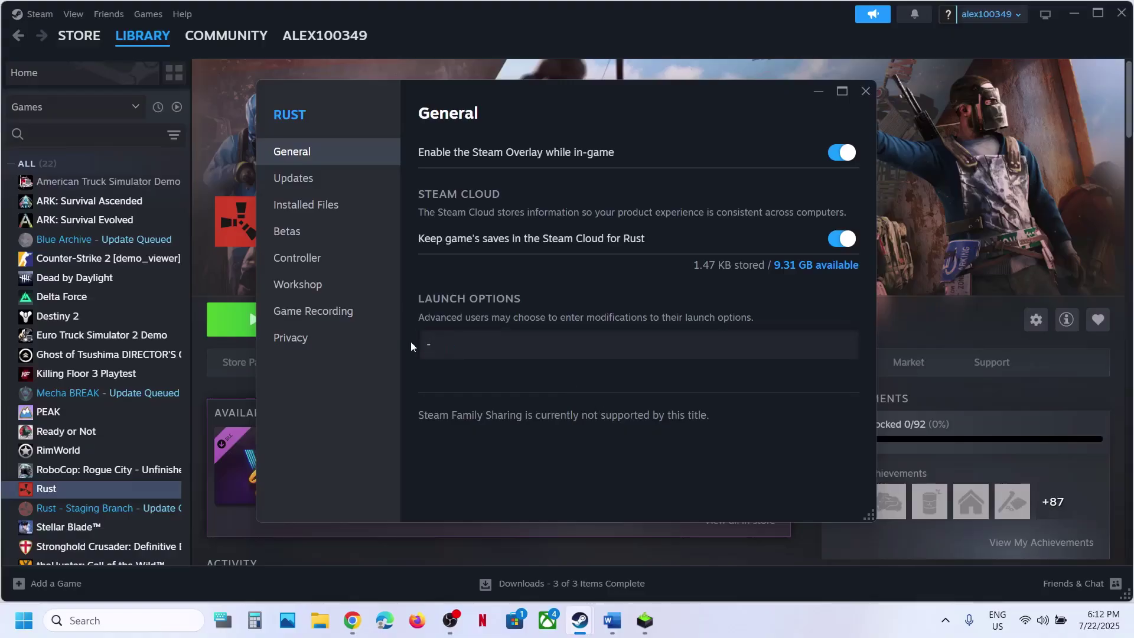
type("dx12")
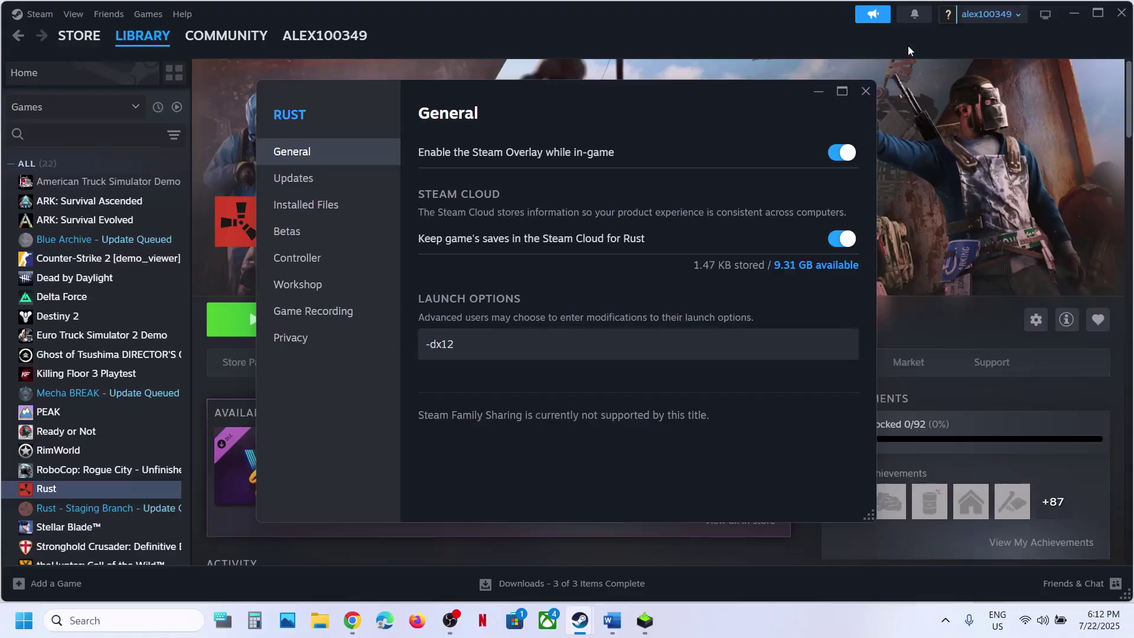
Clear the -dx12 entry from Rust's launch options and close the game's properties
left_click_drag(487, 341, 421, 344)
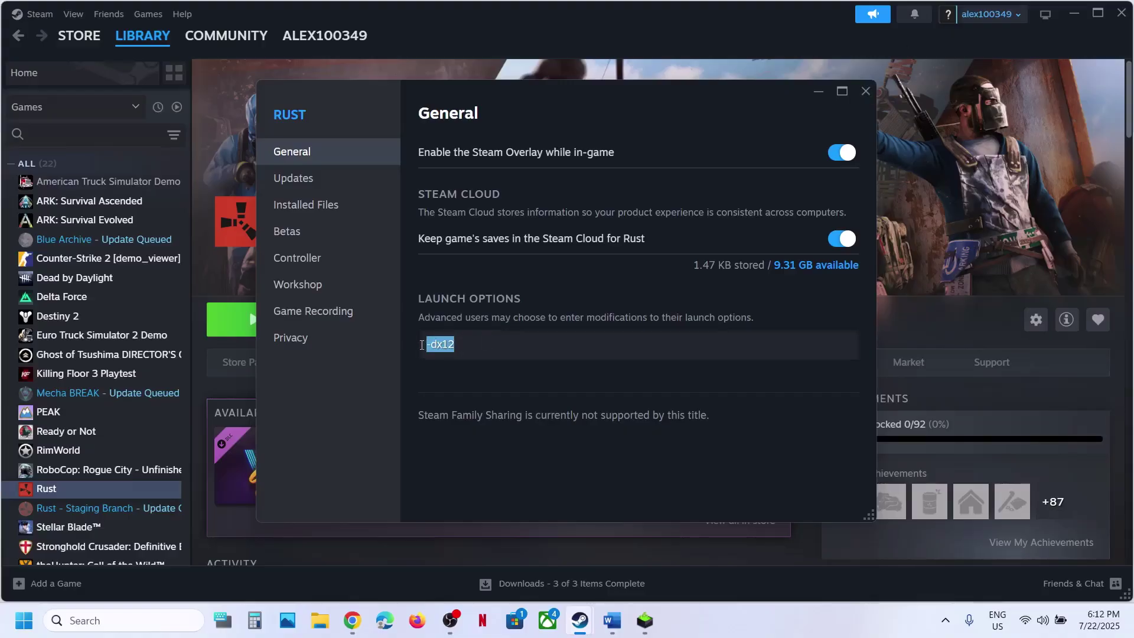
key("BackSpace")
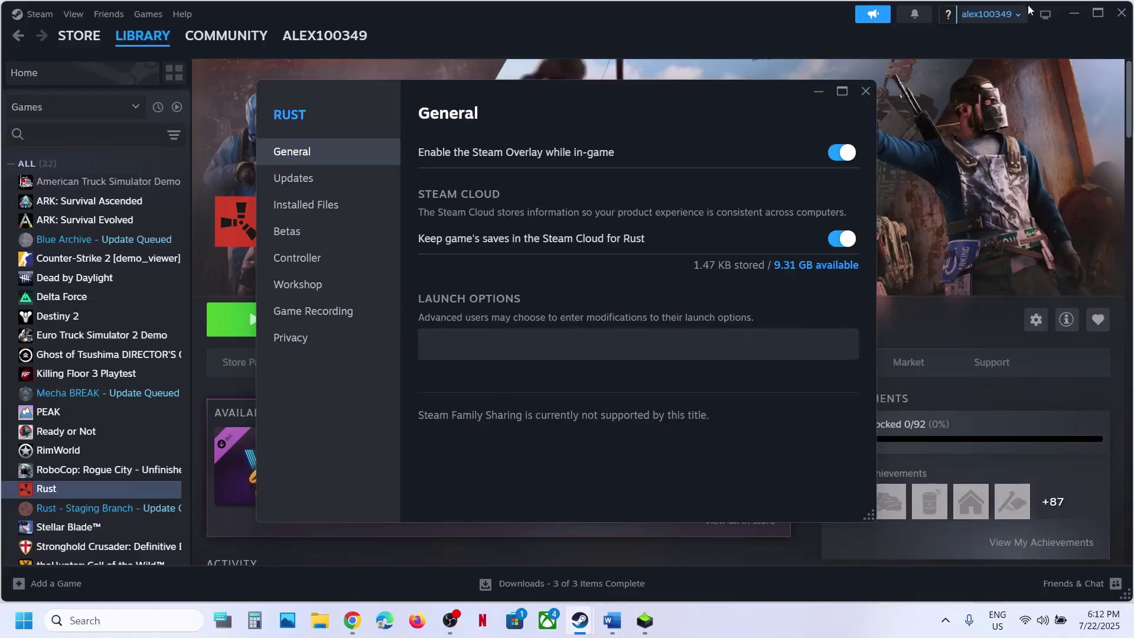
left_click(866, 91)
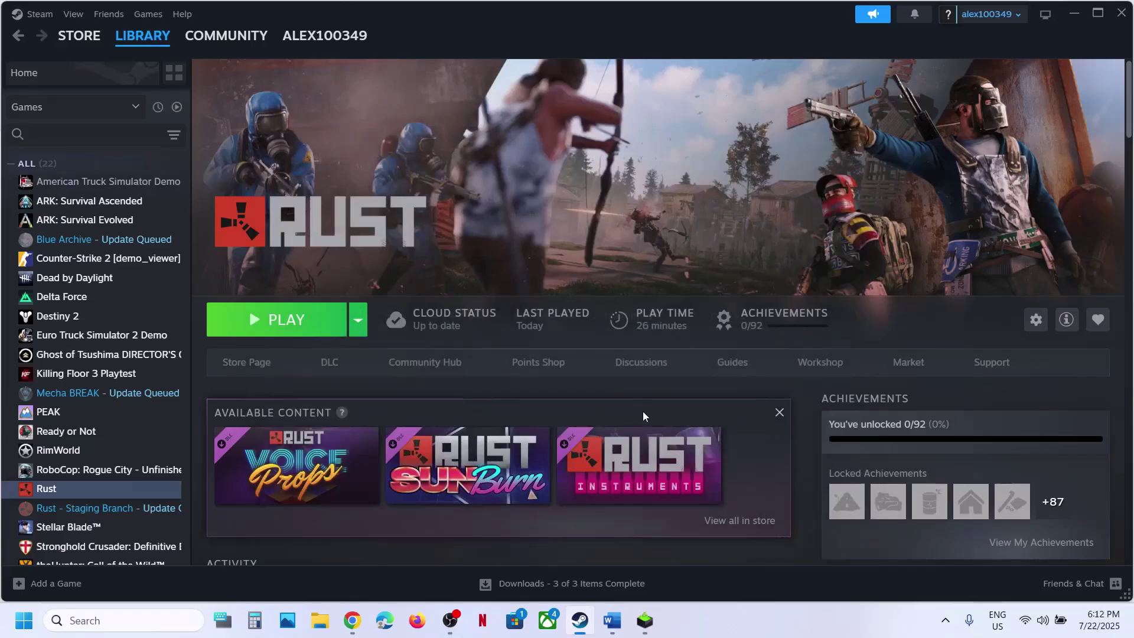
Switch to the Word document and review step 19's advice on external devices, USB adapters, controllers and the Steam overlay
left_click(612, 621)
scroll(364, 386, "down", 5)
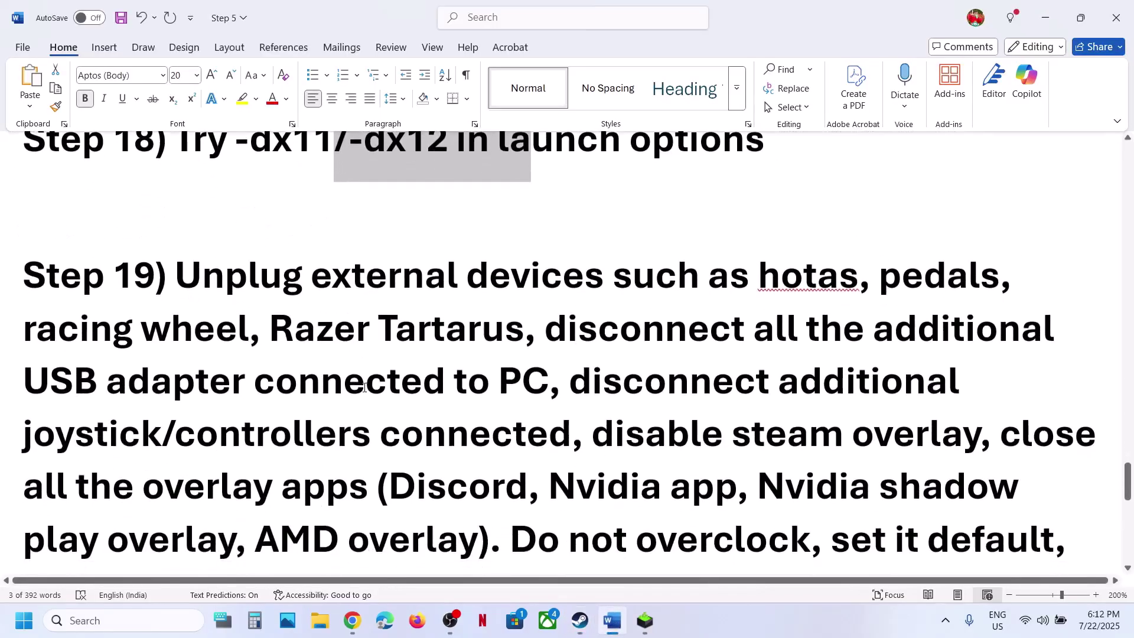
left_click_drag(181, 273, 473, 335)
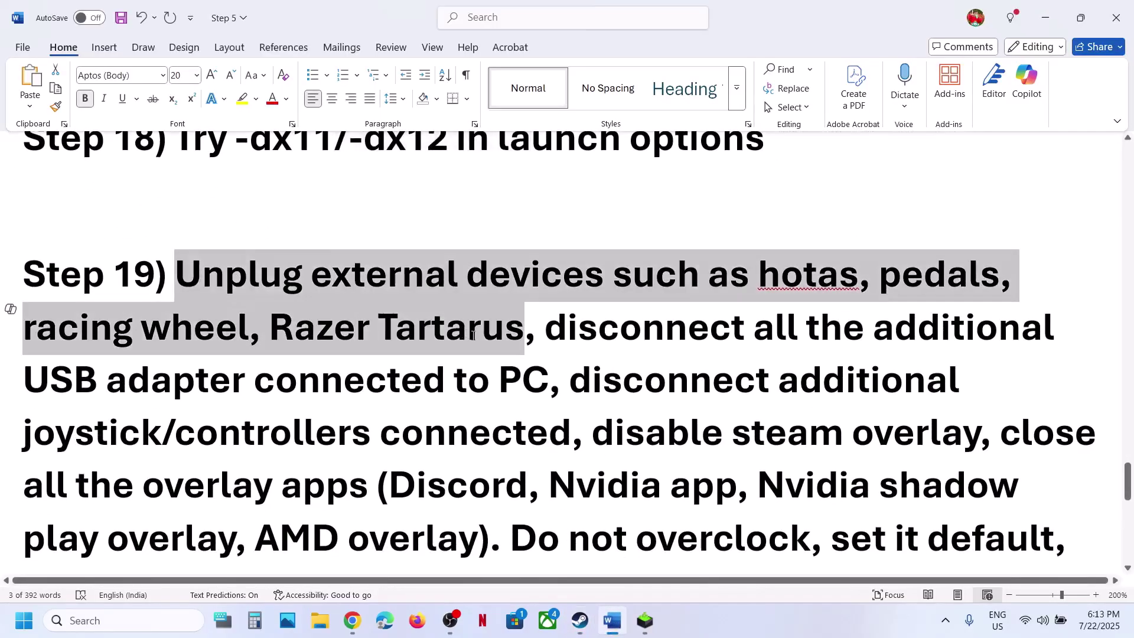
left_click_drag(537, 317, 547, 381)
scroll(642, 200, "down", 3)
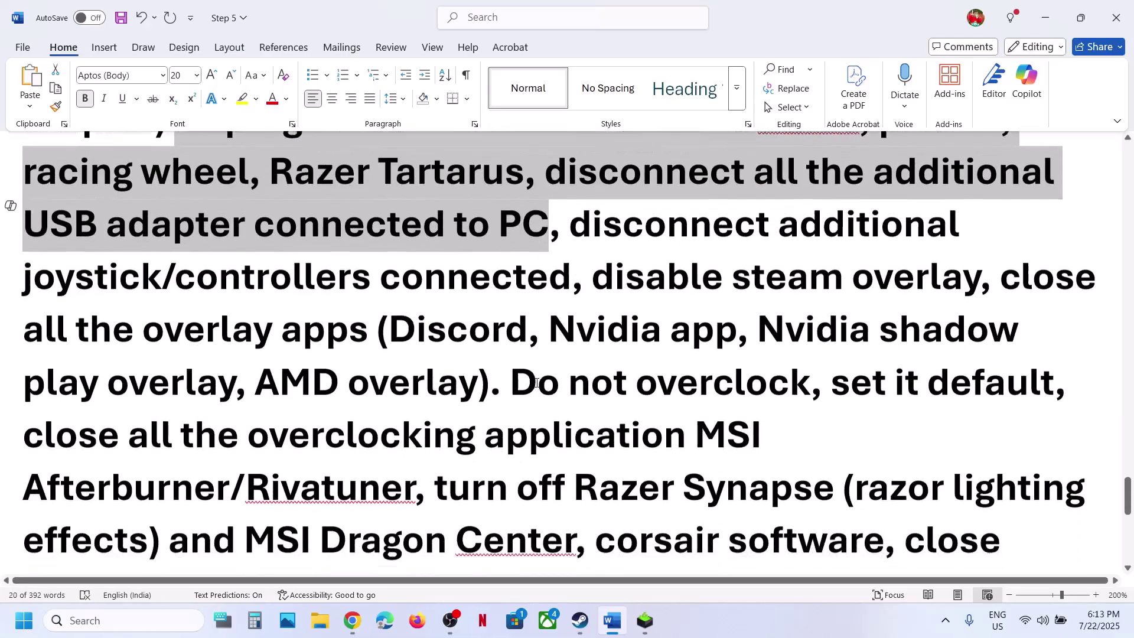
left_click_drag(575, 211, 566, 260)
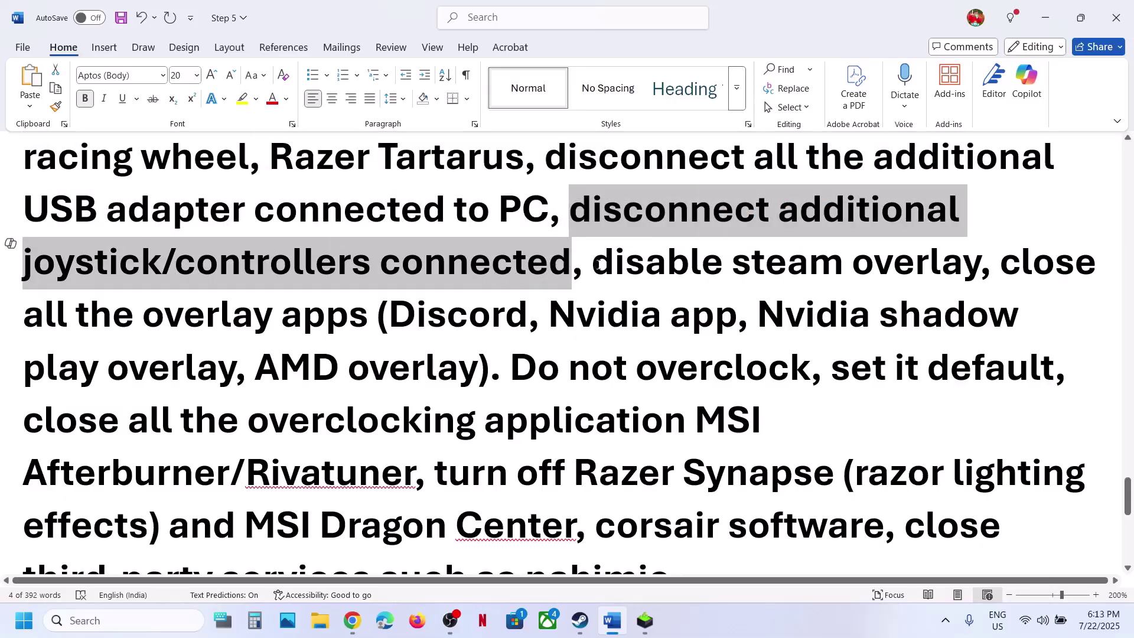
left_click_drag(593, 264, 981, 264)
Switch to Steam, disable the in-game Steam Overlay for Rust, and close the game's properties
left_click(580, 621)
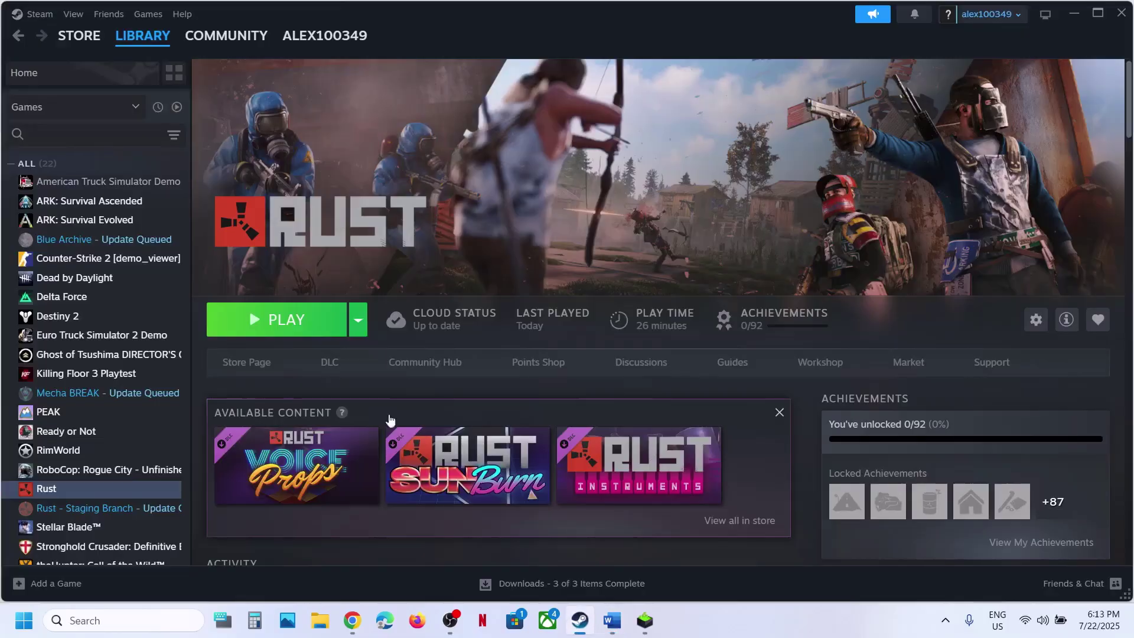
right_click(69, 489)
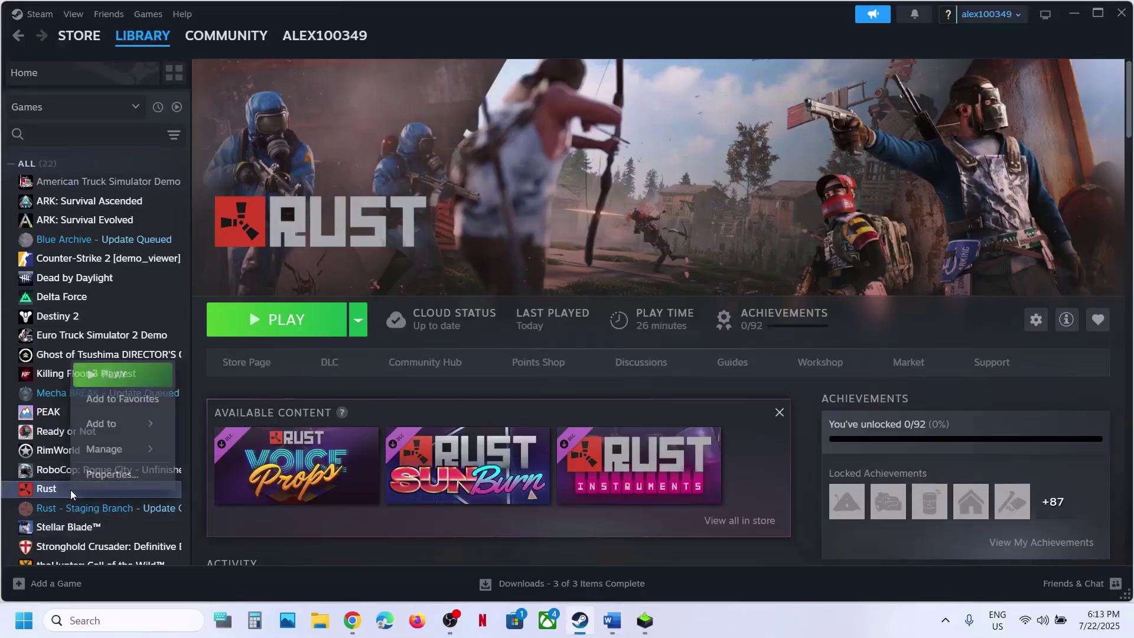
left_click(124, 483)
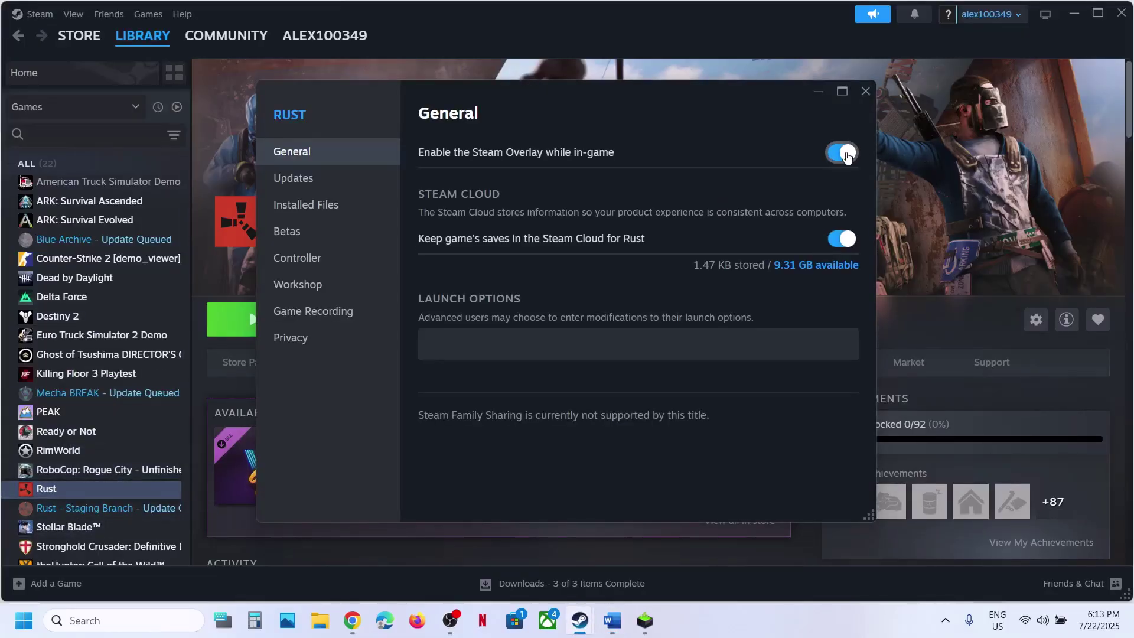
left_click(845, 153)
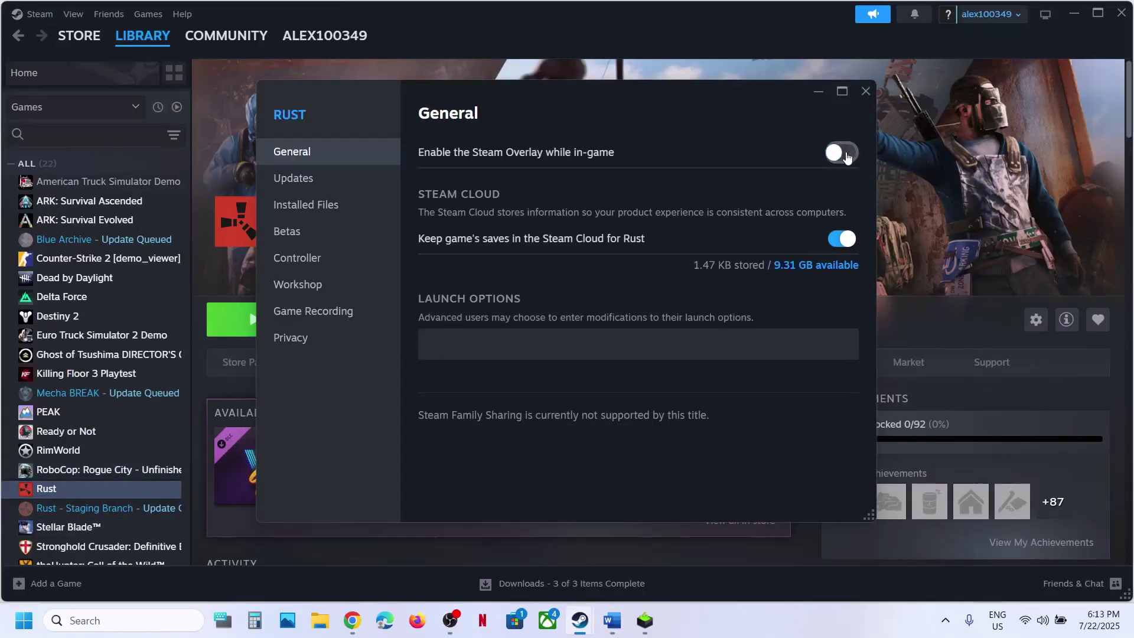
left_click(865, 91)
Return to Word and review the rest of step 19 on overlay apps, overclocking, lighting software, third-party services and undervolting
left_click(612, 620)
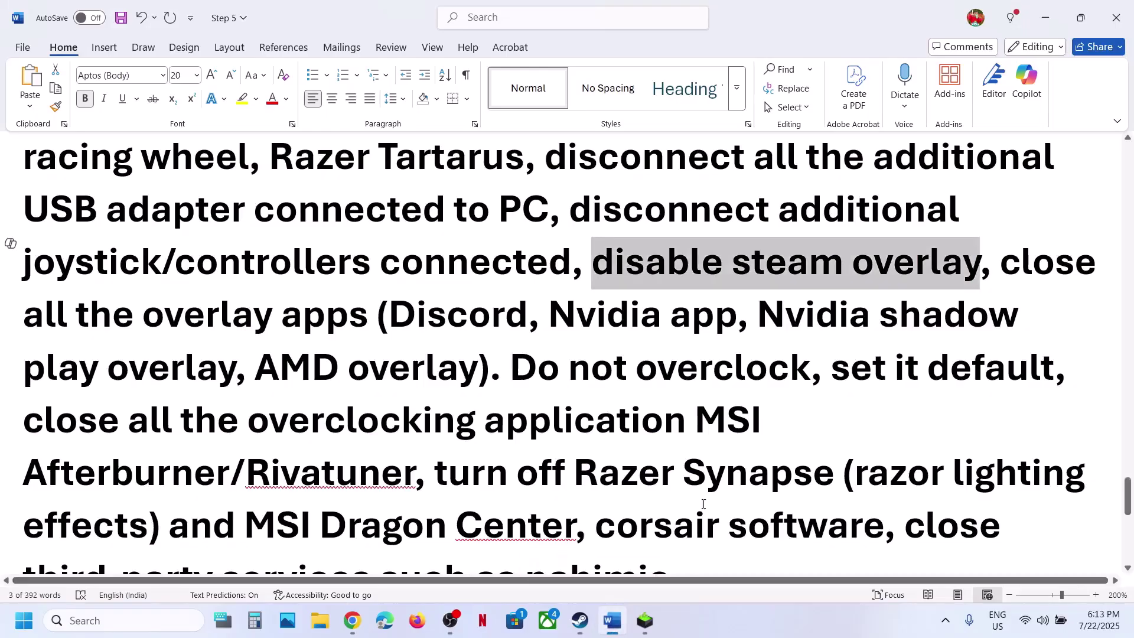
double_click(441, 324)
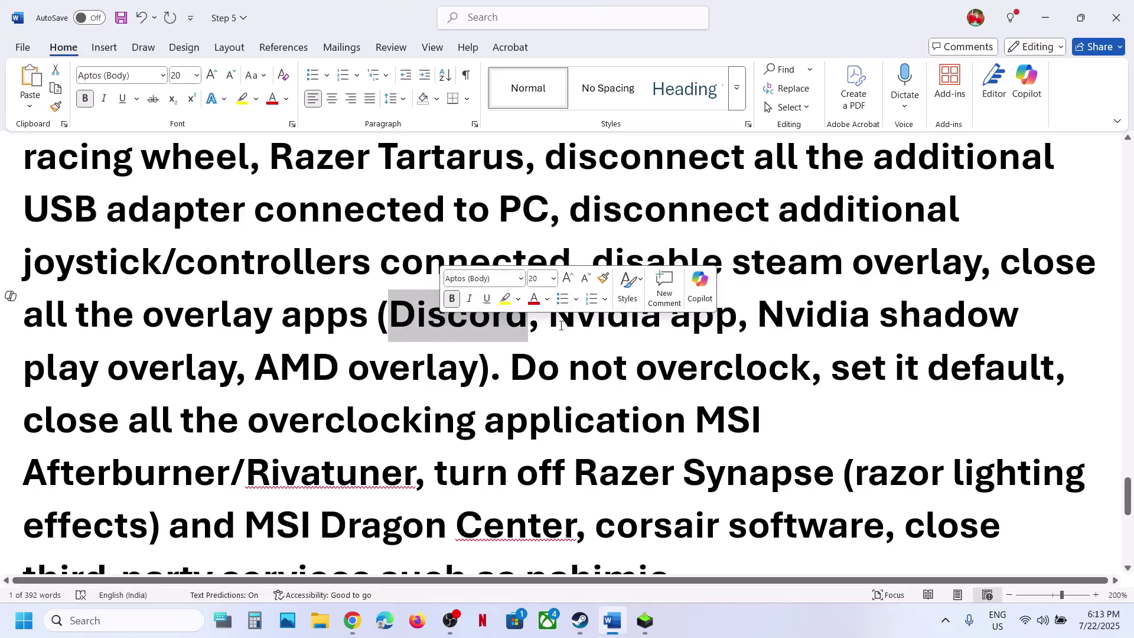
left_click_drag(561, 326, 725, 327)
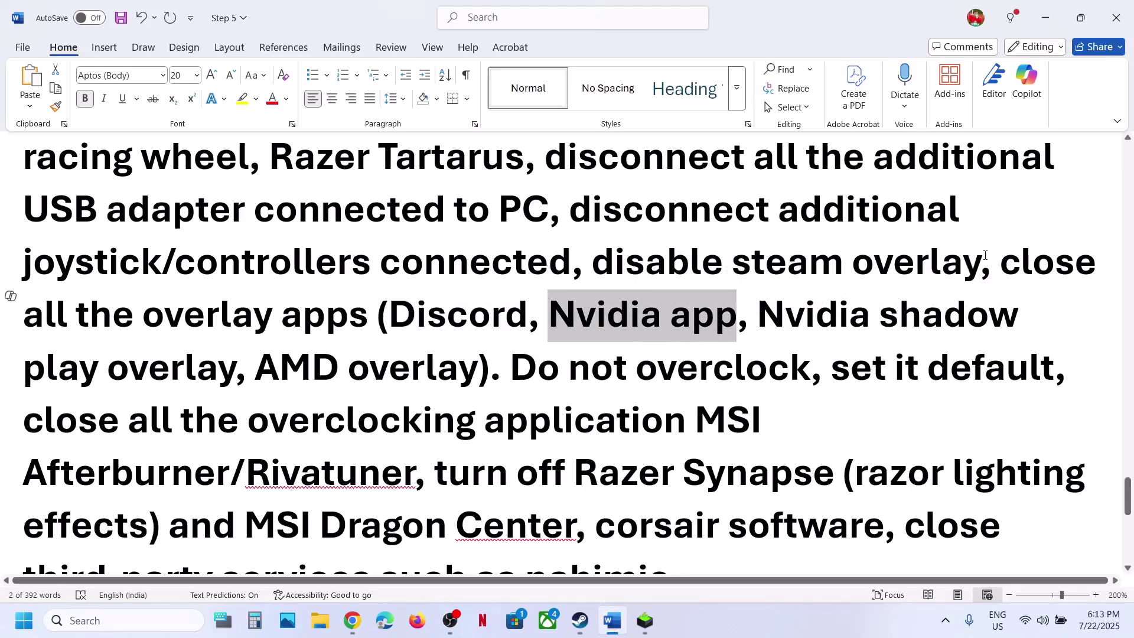
left_click_drag(985, 255, 369, 321)
scroll(546, 270, "down", 3)
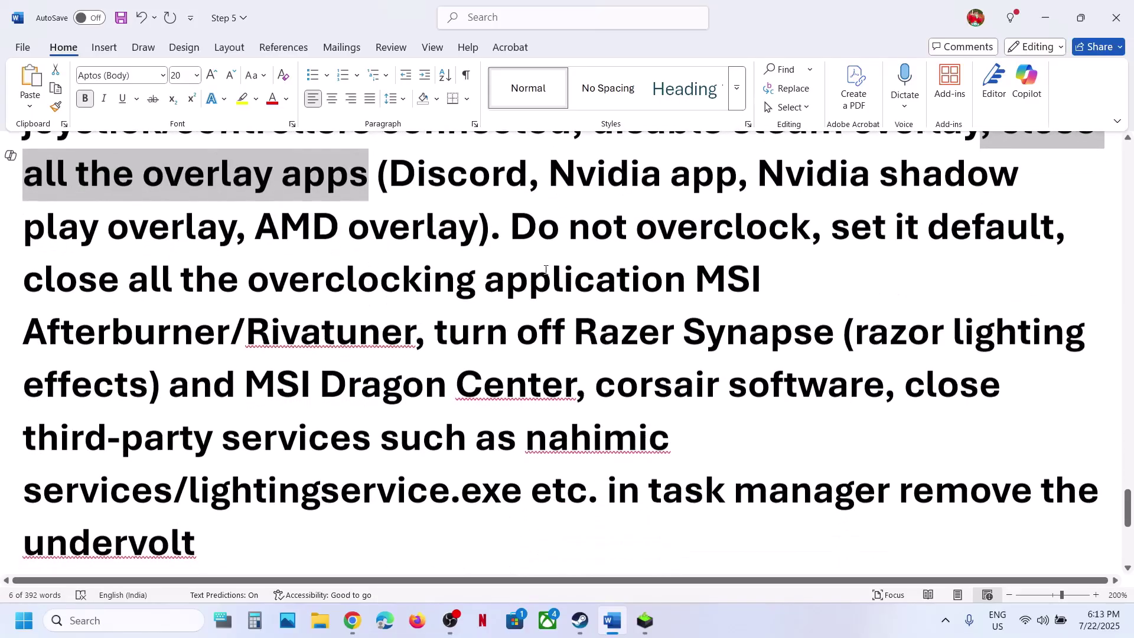
left_click_drag(520, 235, 997, 230)
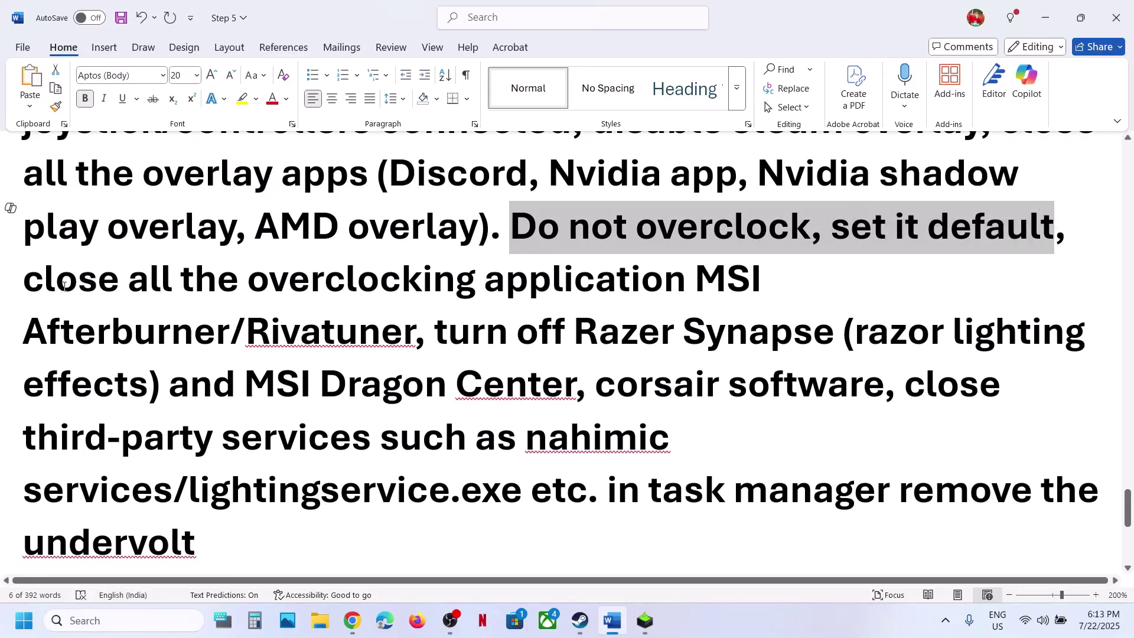
left_click_drag(28, 281, 390, 339)
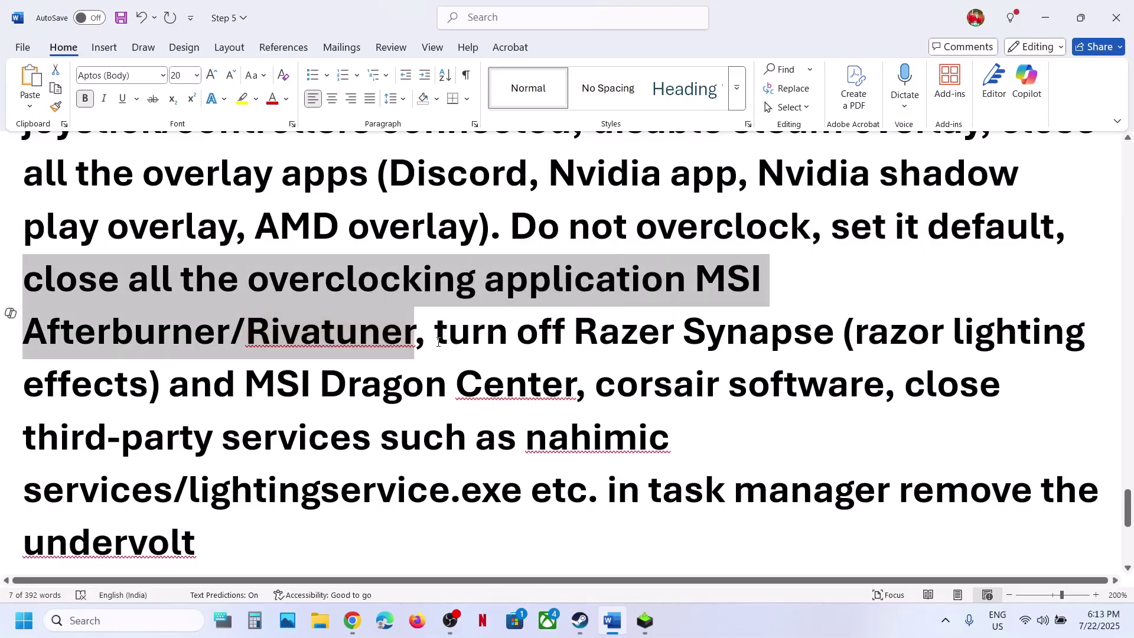
left_click_drag(437, 340, 824, 490)
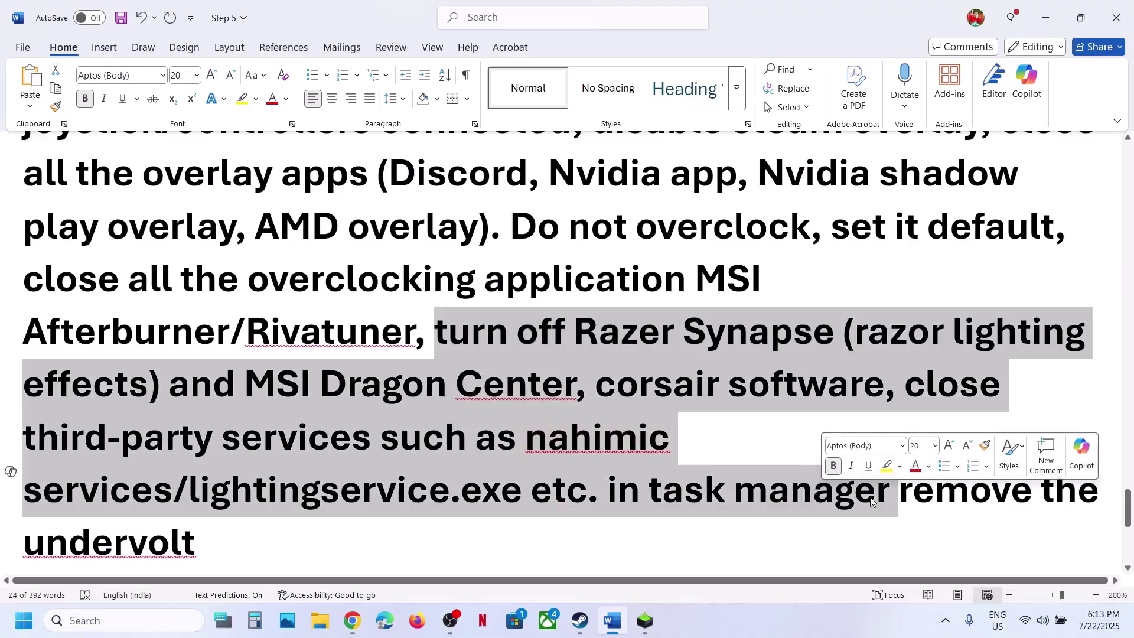
left_click(908, 495)
left_click_drag(908, 495, 909, 534)
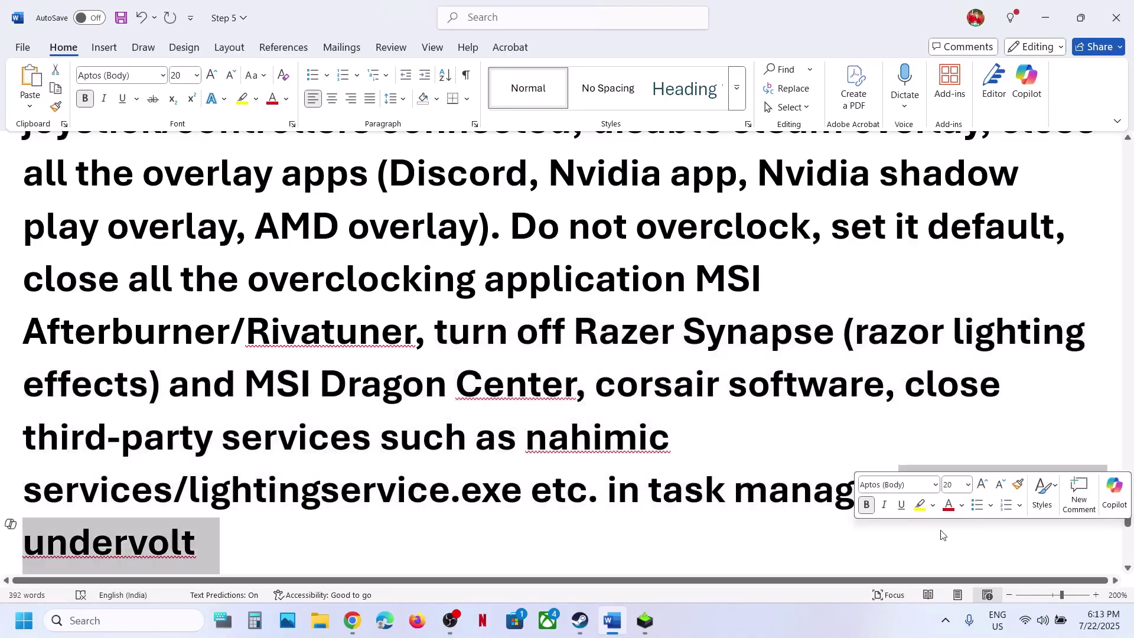
Review step 20 on updating the BIOS, check the laptop's battery charge, and bring step 21 into view
scroll(479, 414, "down", 5)
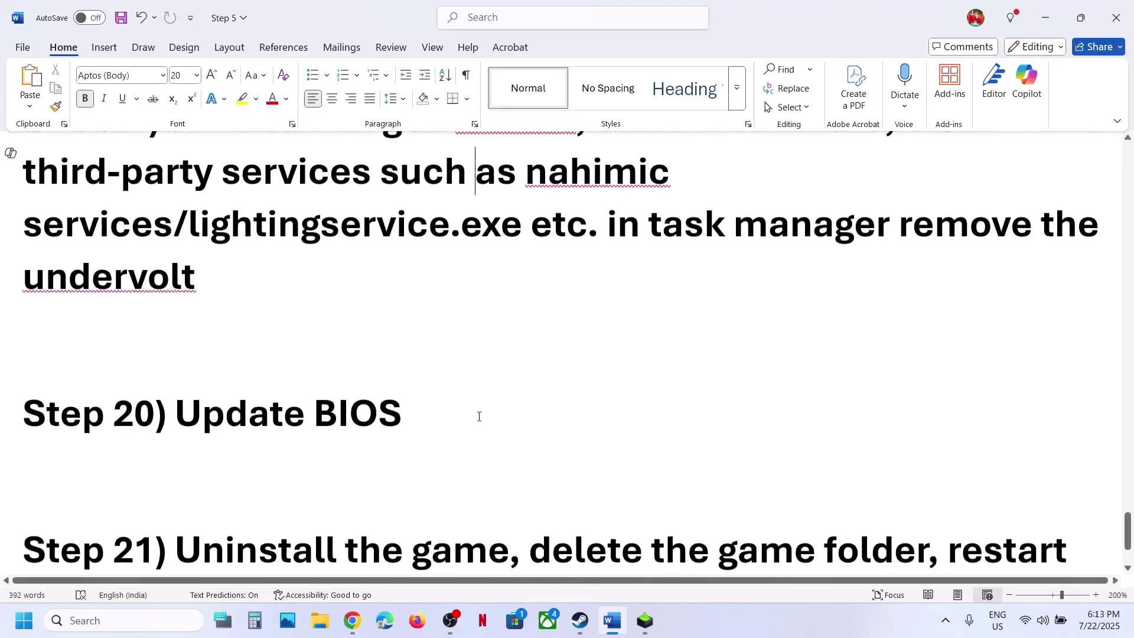
scroll(476, 413, "up", 1)
left_click_drag(176, 444, 403, 451)
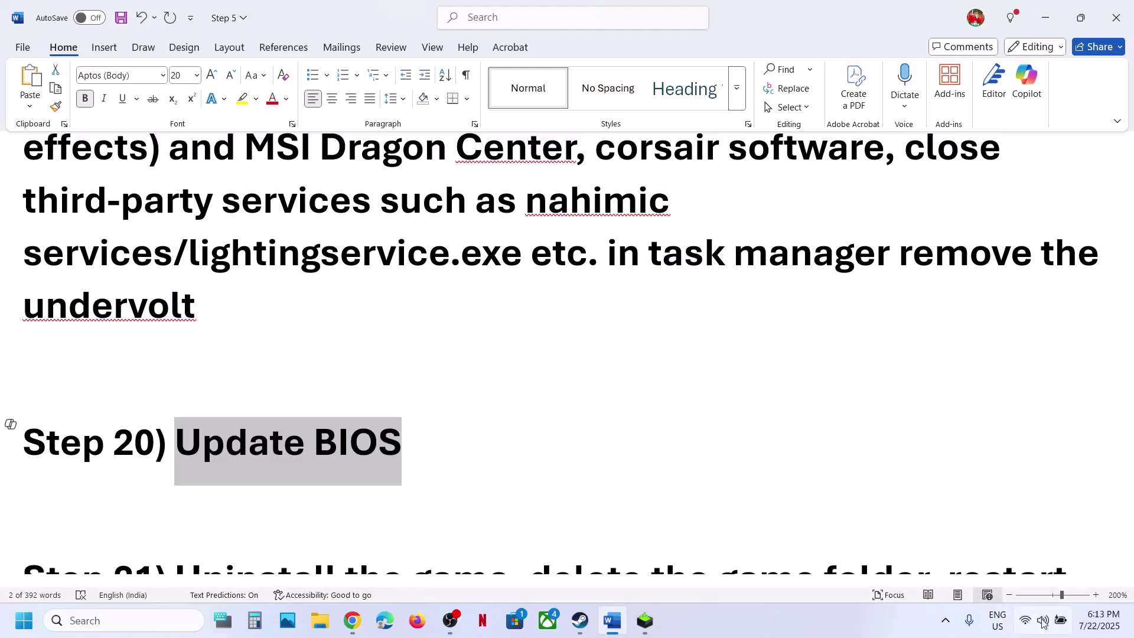
left_click(1061, 622)
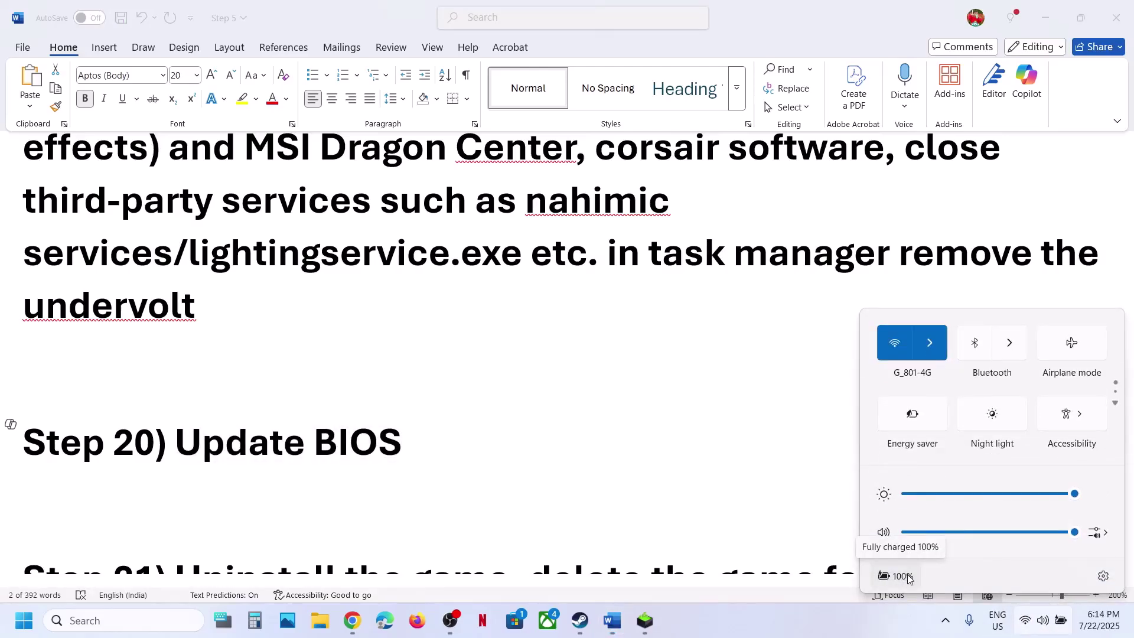
left_click(621, 499)
scroll(621, 497, "down", 2)
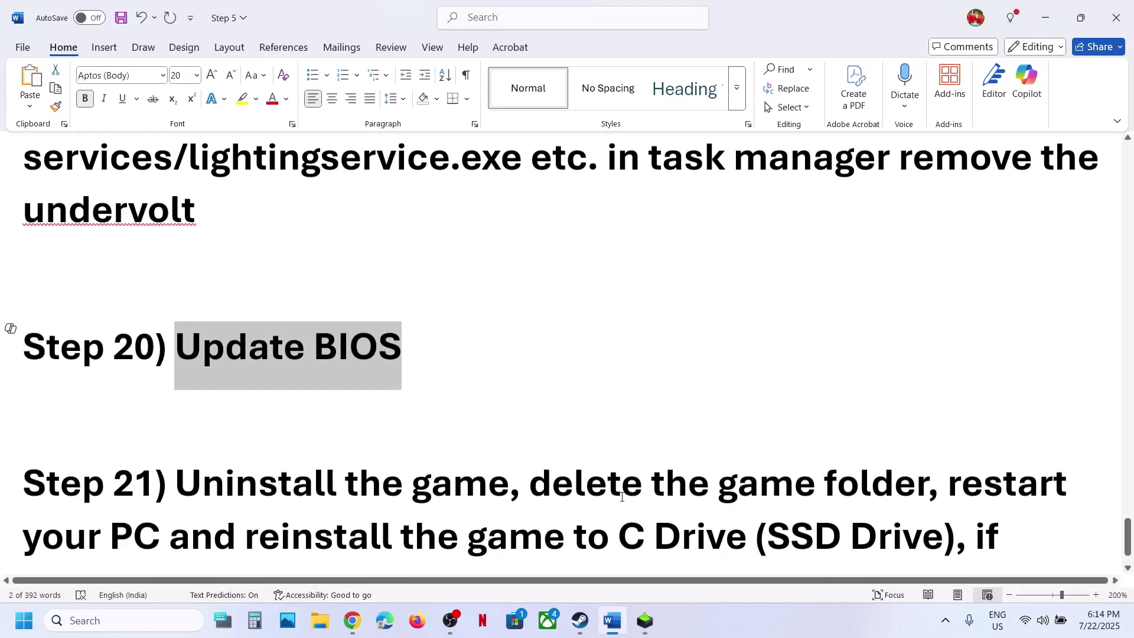
scroll(621, 496, "down", 1)
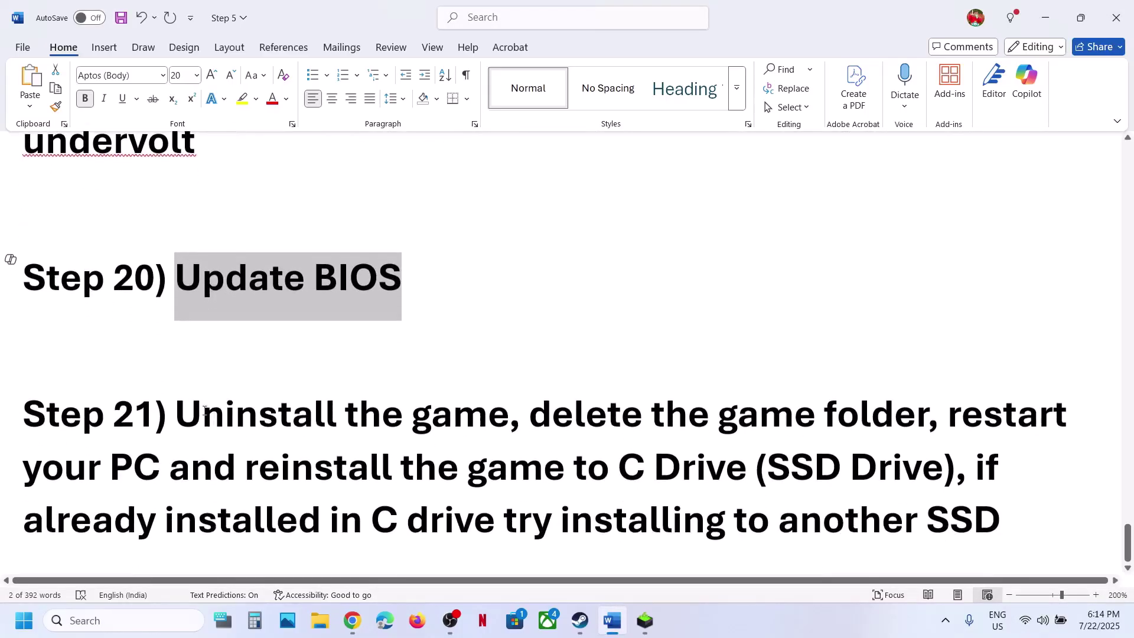
Review step 21's advice on reinstalling the game, then switch to Steam and locate the uninstall option for Rust
left_click_drag(204, 409, 766, 470)
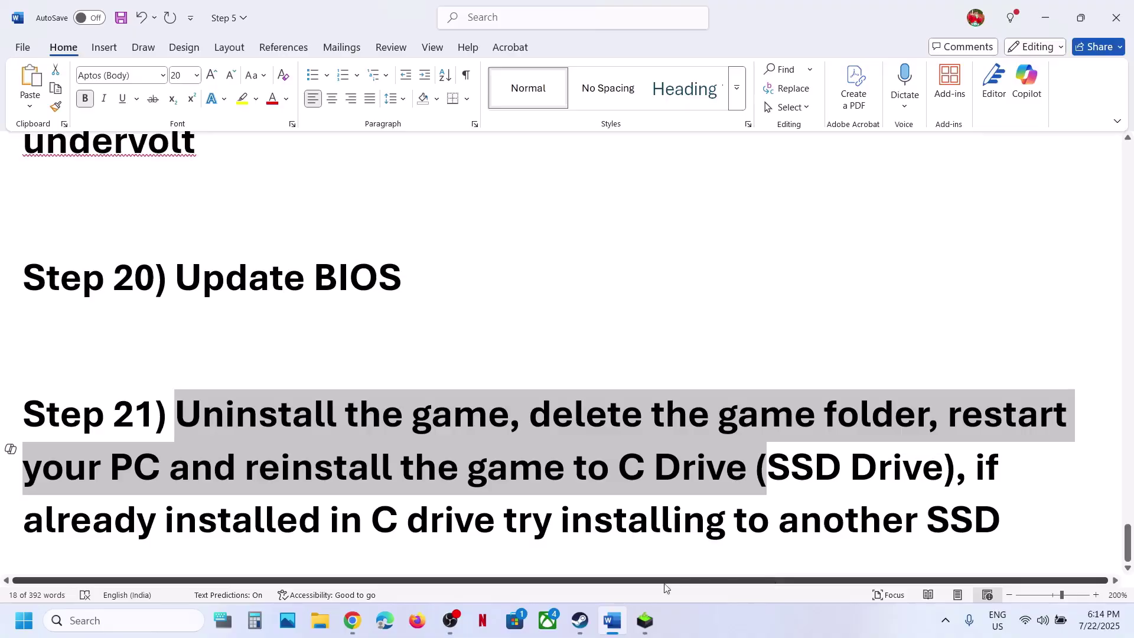
left_click(580, 620)
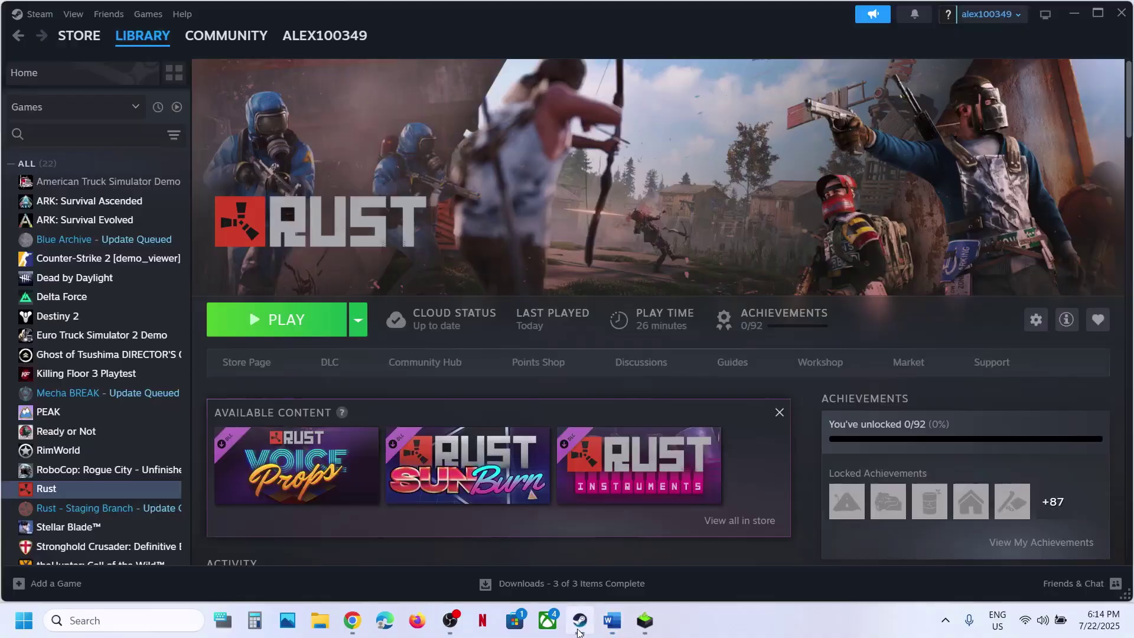
right_click(123, 487)
mouse_move(156, 441)
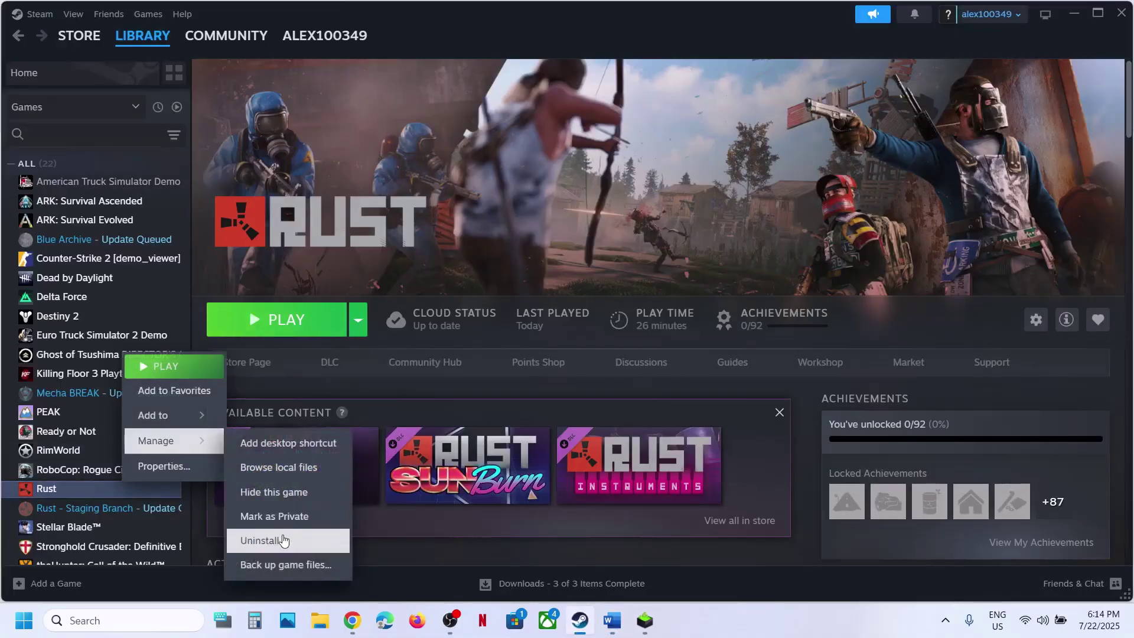
Return to Word and review the rest of step 21 on deleting the game folder, restarting, and reinstalling to C Drive or another SSD
left_click(612, 621)
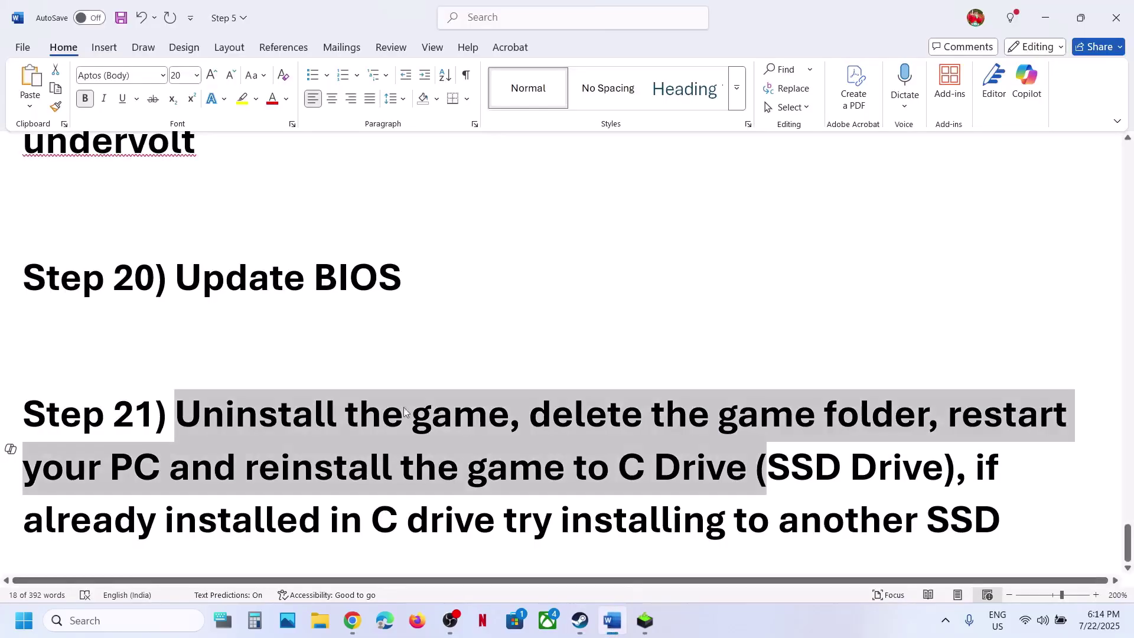
left_click(640, 428)
left_click_drag(930, 423, 276, 477)
left_click_drag(385, 469, 745, 470)
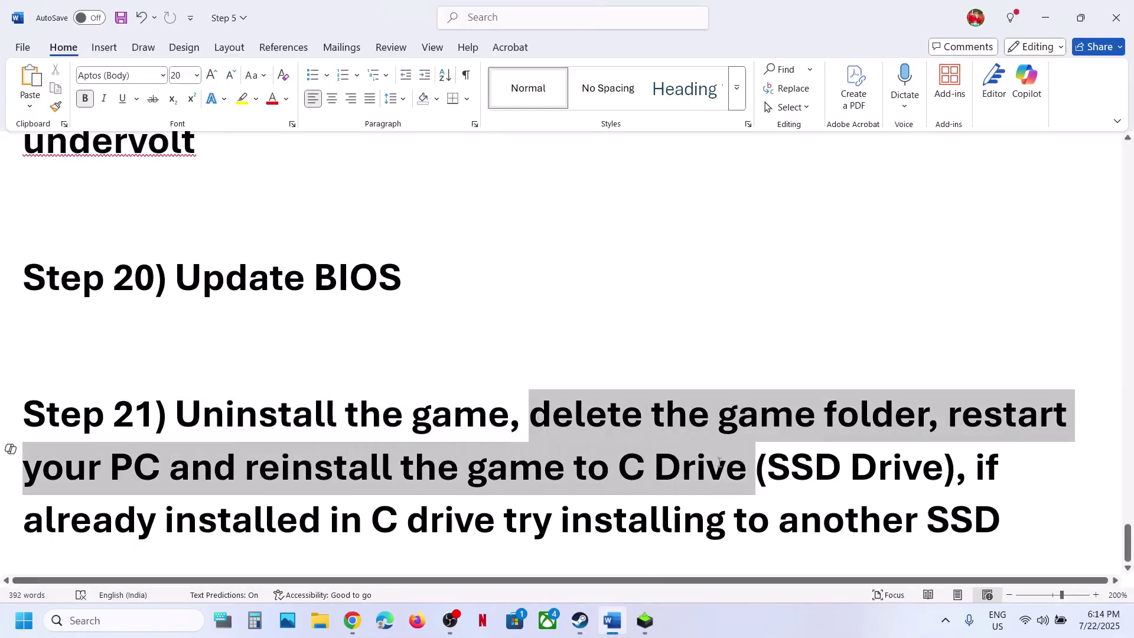
left_click(736, 470)
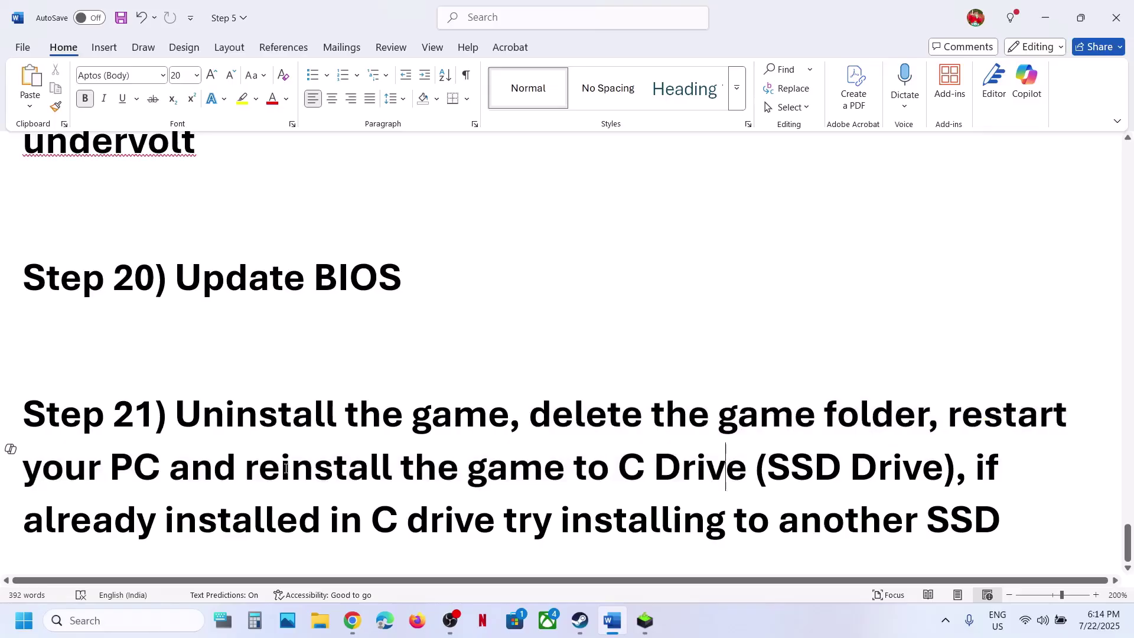
left_click_drag(284, 467, 725, 464)
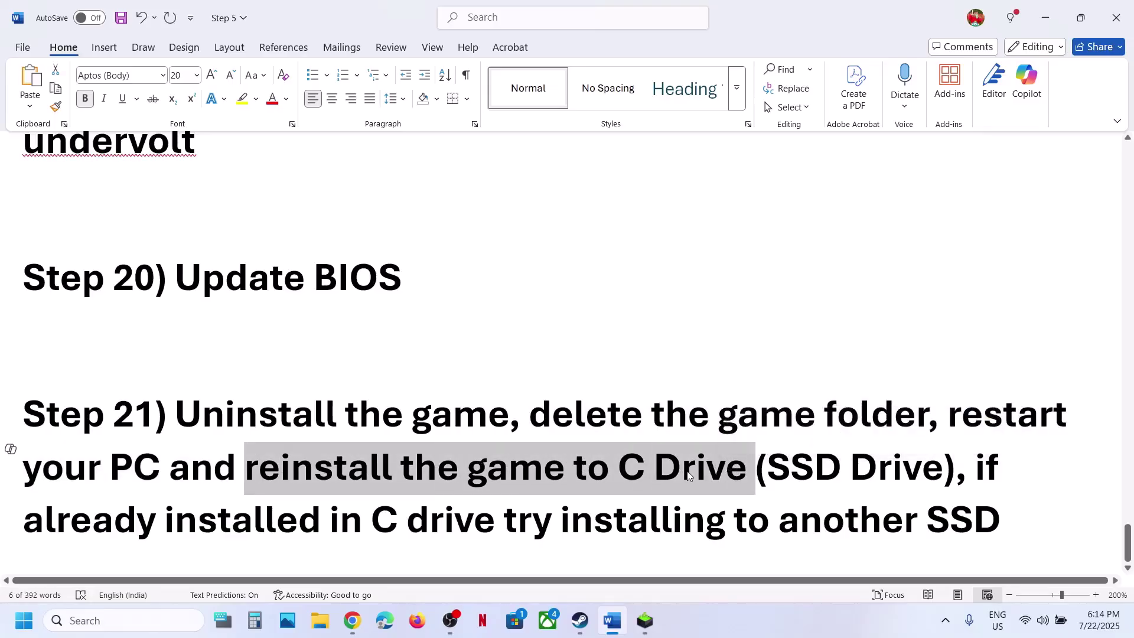
left_click_drag(980, 463, 917, 521)
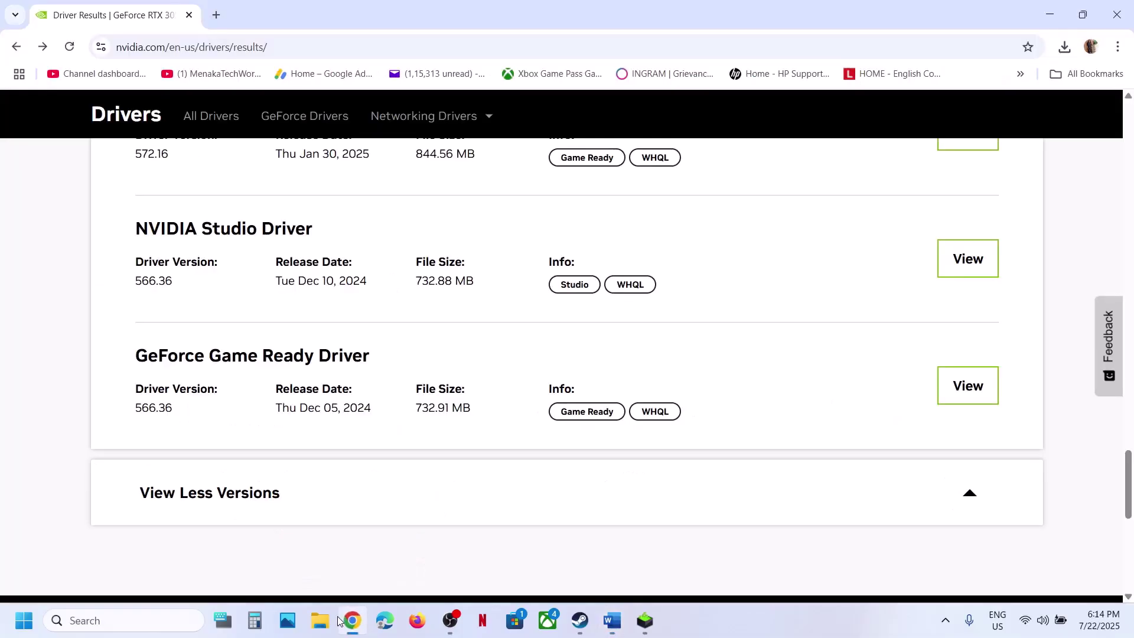
Switch to File Explorer, check the drives available under This PC, and return to Rust's library page in Steam
left_click(353, 620)
left_click(319, 621)
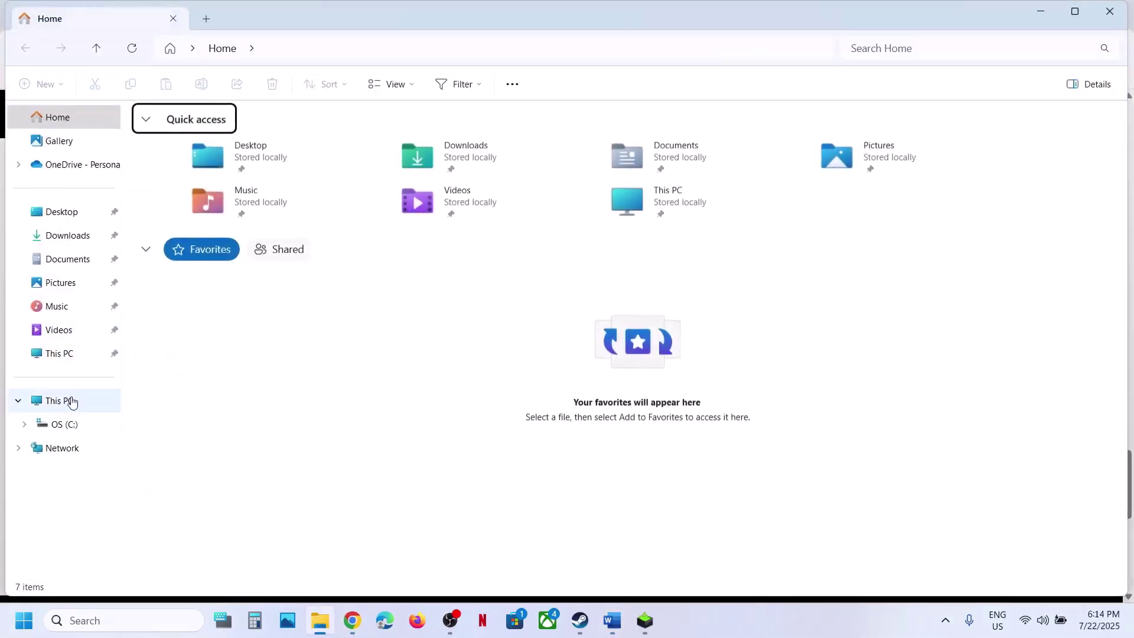
left_click(65, 401)
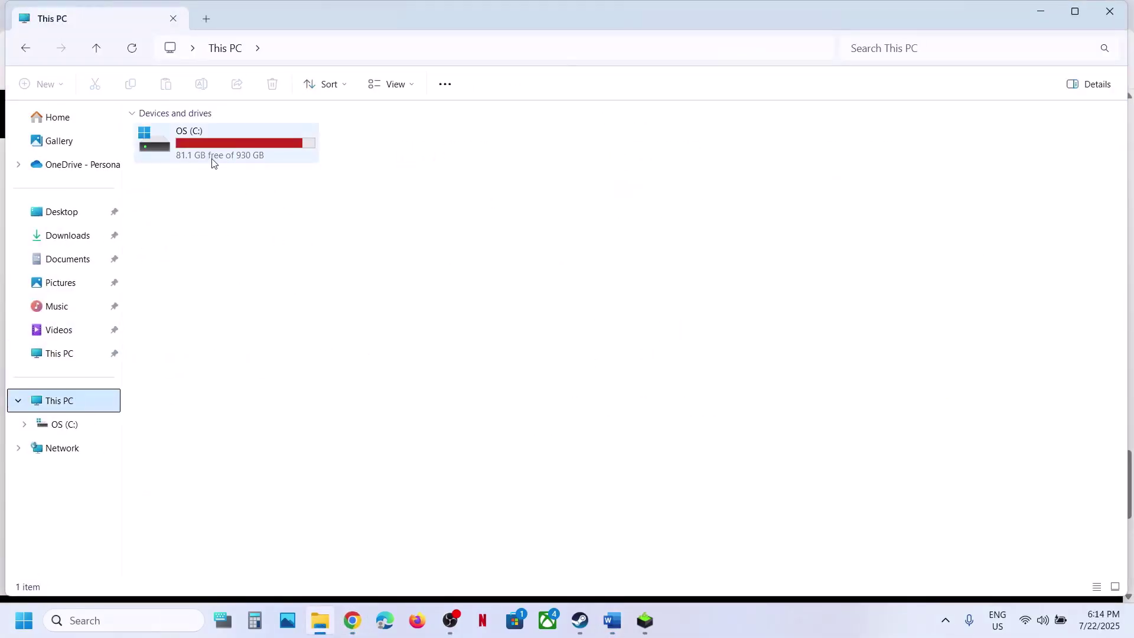
mouse_move(247, 144)
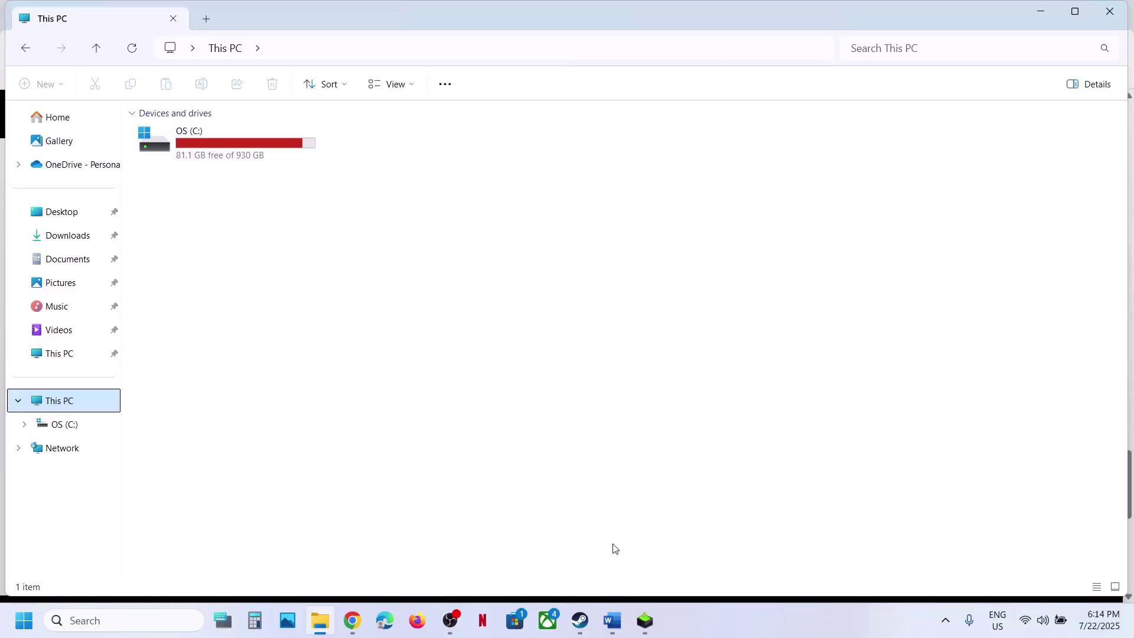
left_click(580, 620)
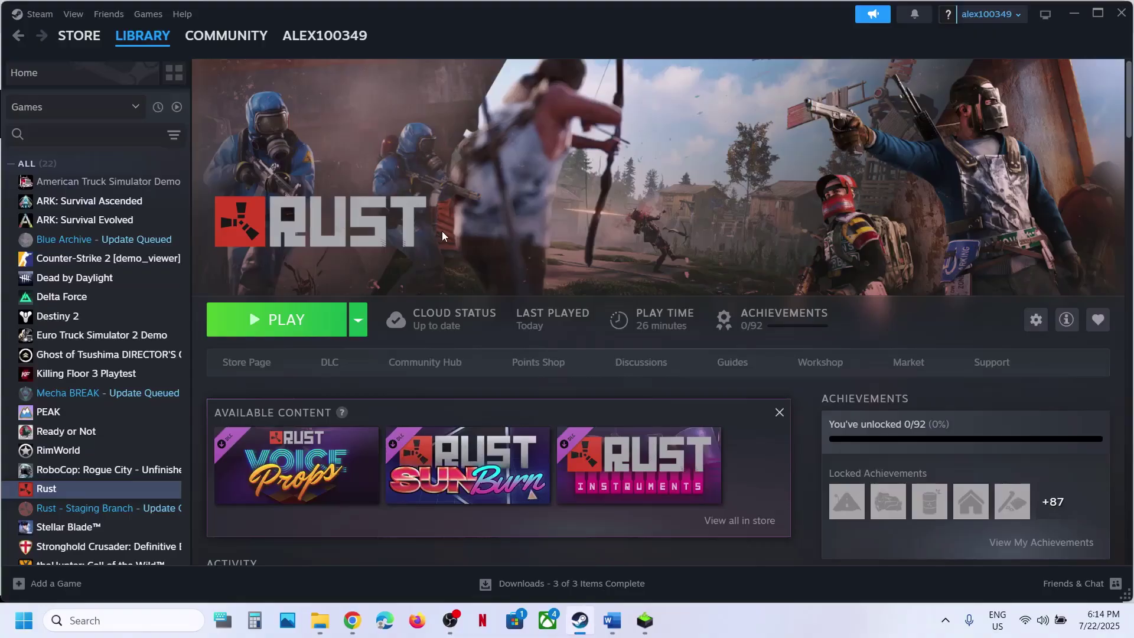